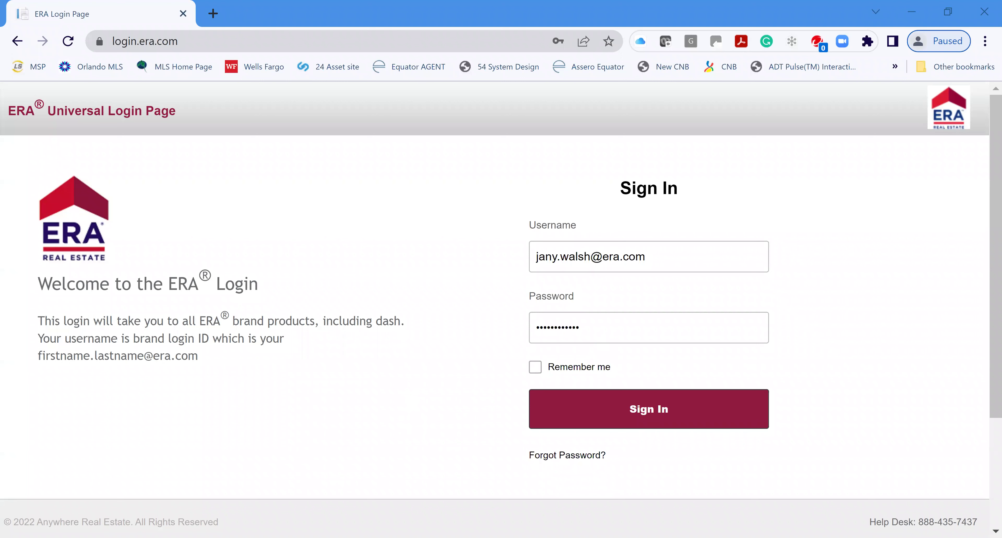
Re-enter the password to sign in to ERA Leverage, then go to the MoxiWorks page under Agent Tools
double_click(558, 327)
text(•••••••••)
click(655, 410)
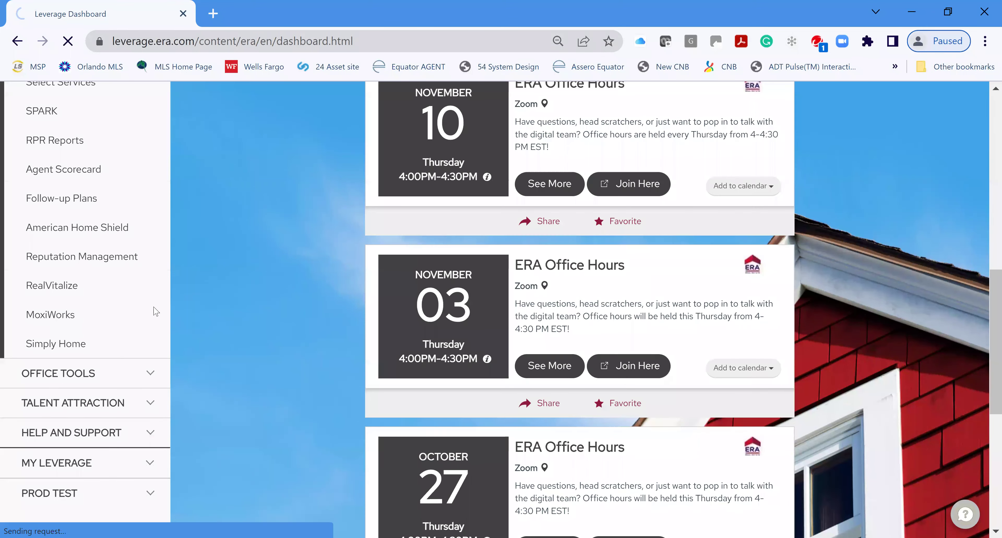
click(62, 314)
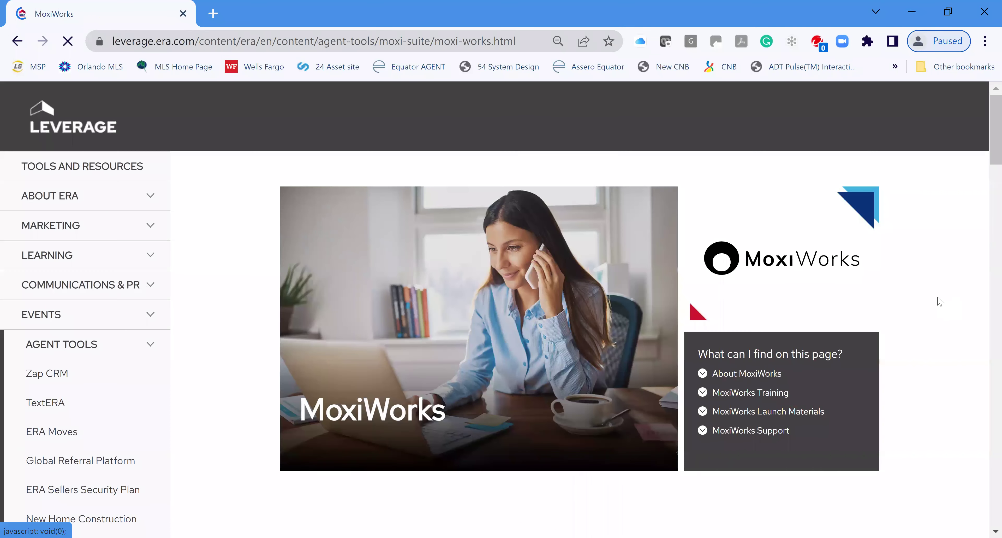
Look through the MoxiWorks page and launch Login to MoxiWorks in a new tab
scroll(938, 303, down, 1)
scroll(914, 297, down, 2)
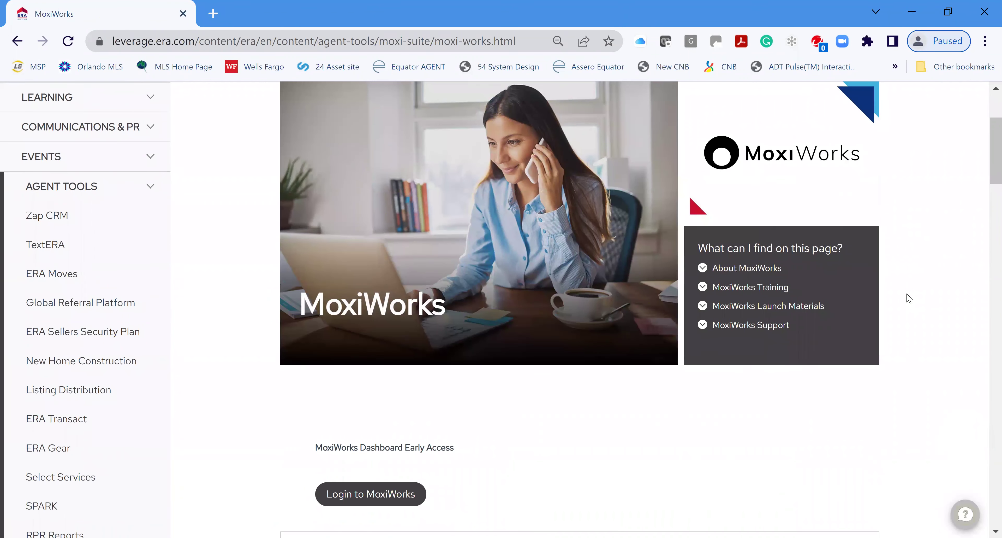
scroll(906, 297, down, 4)
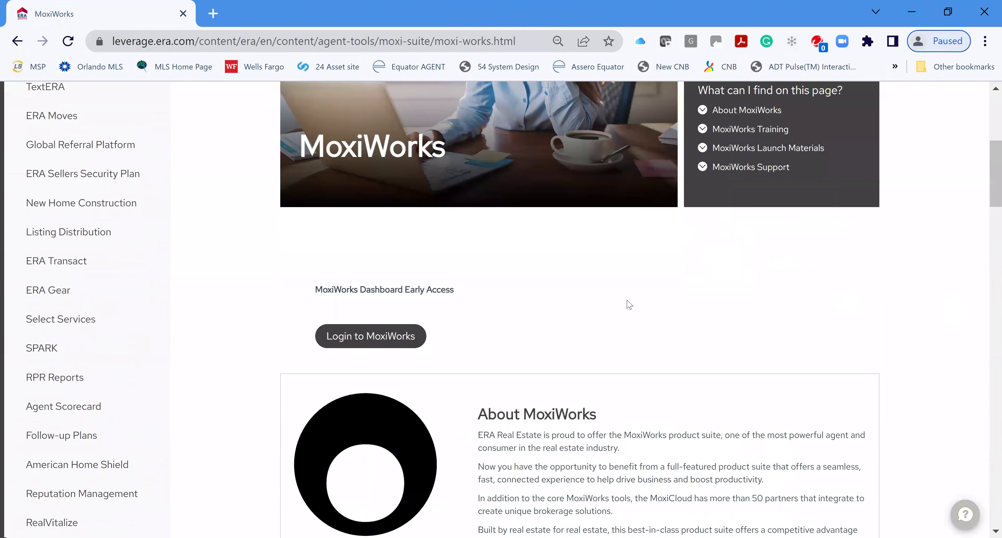
scroll(350, 270, down, 2)
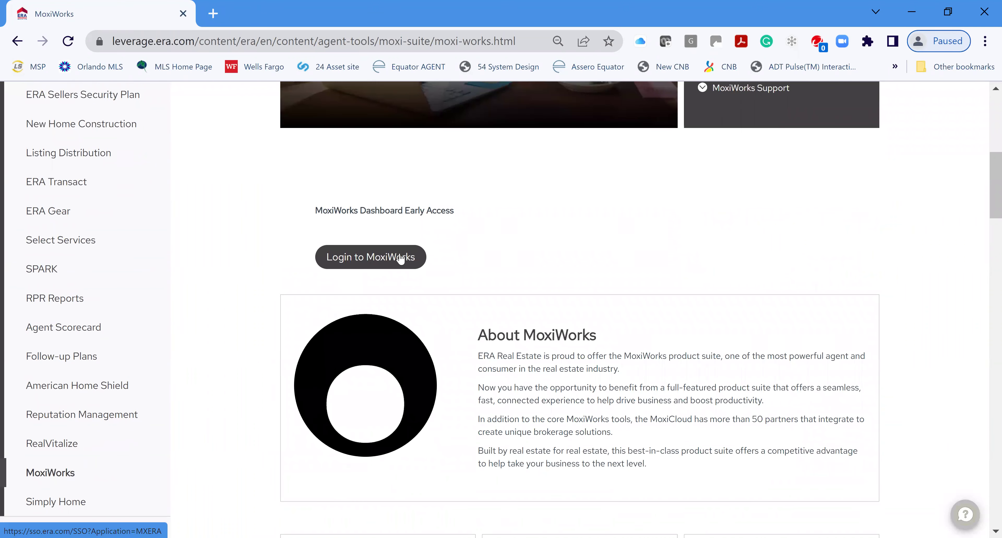
scroll(747, 328, down, 1)
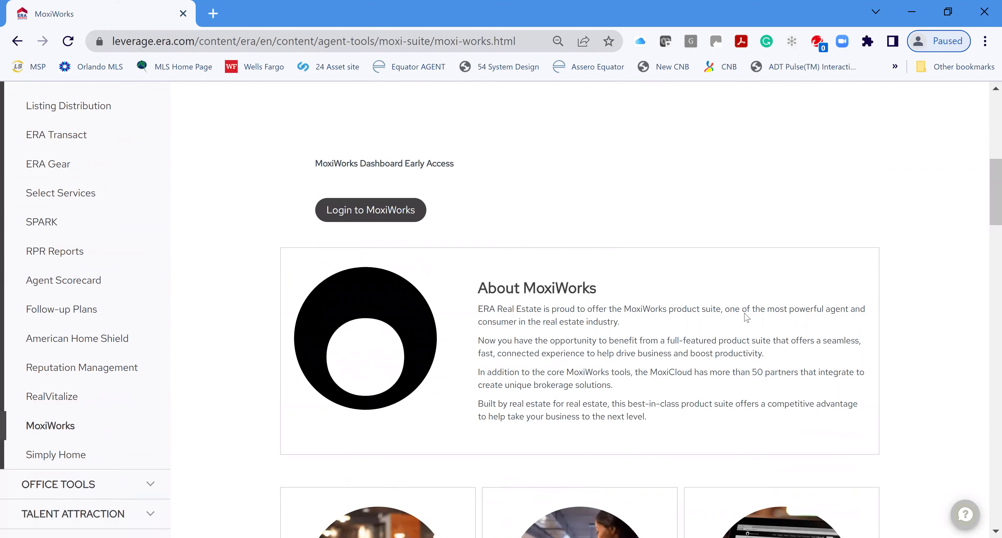
scroll(733, 316, down, 4)
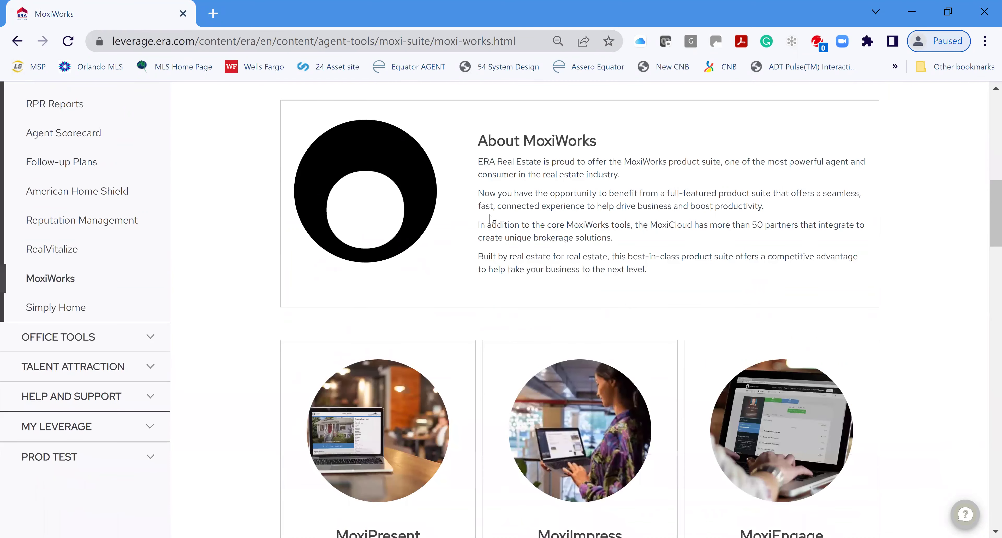
scroll(866, 264, down, 3)
scroll(864, 266, down, 5)
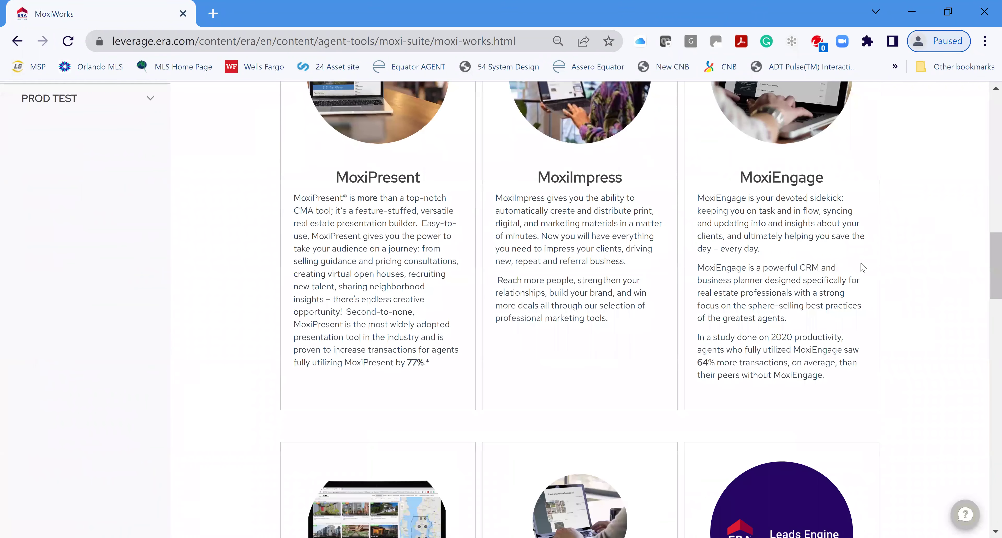
scroll(865, 269, down, 9)
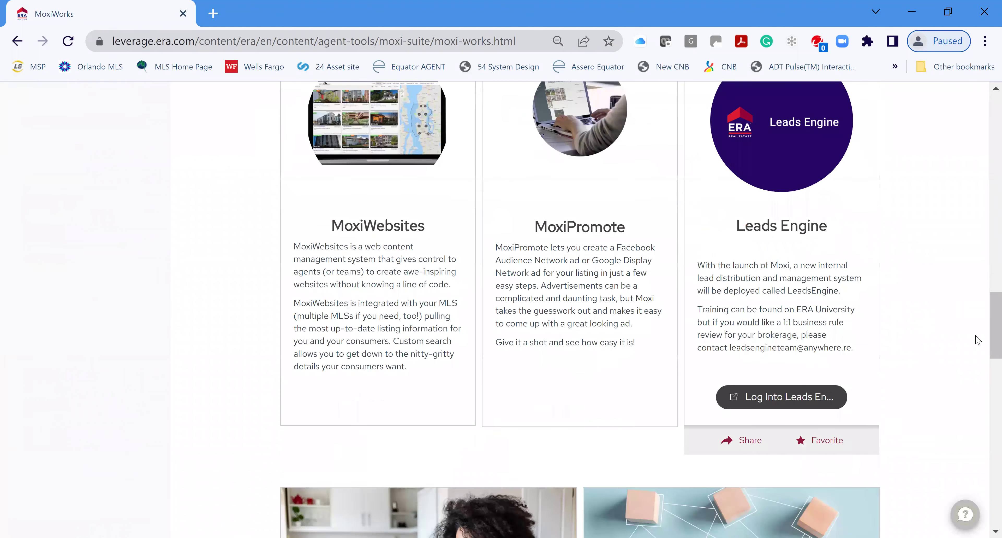
scroll(988, 387, down, 8)
scroll(988, 287, up, 3)
scroll(980, 217, up, 10)
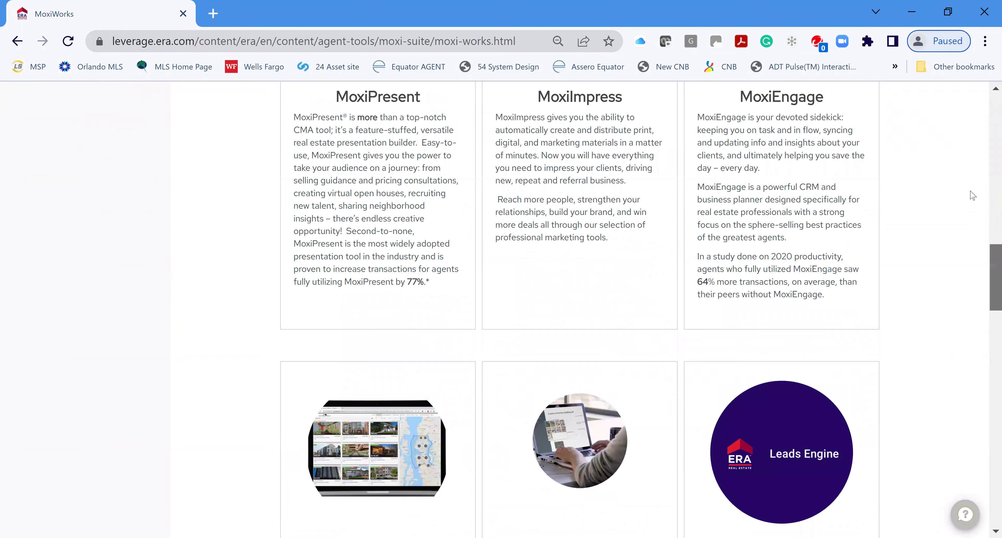
scroll(971, 183, up, 8)
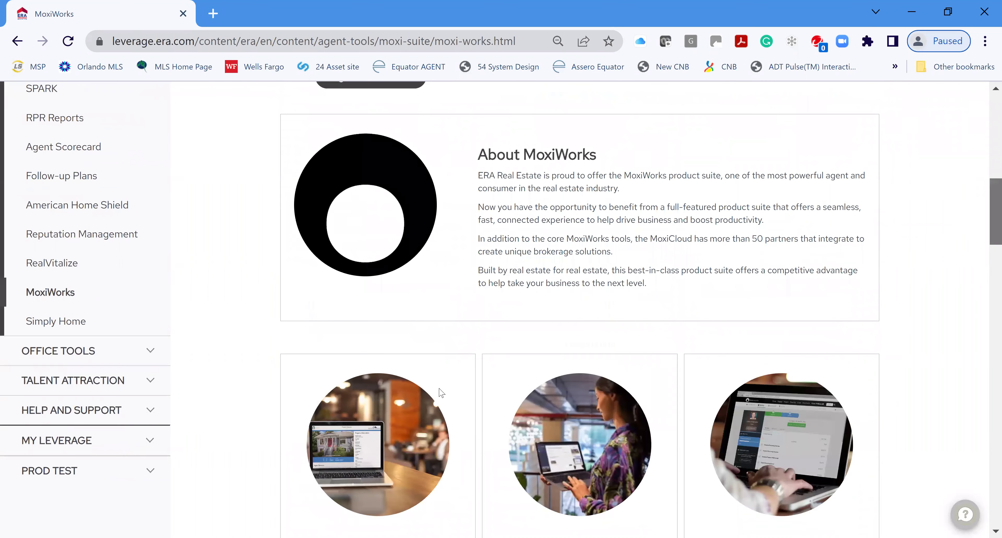
scroll(442, 392, up, 5)
scroll(382, 435, up, 3)
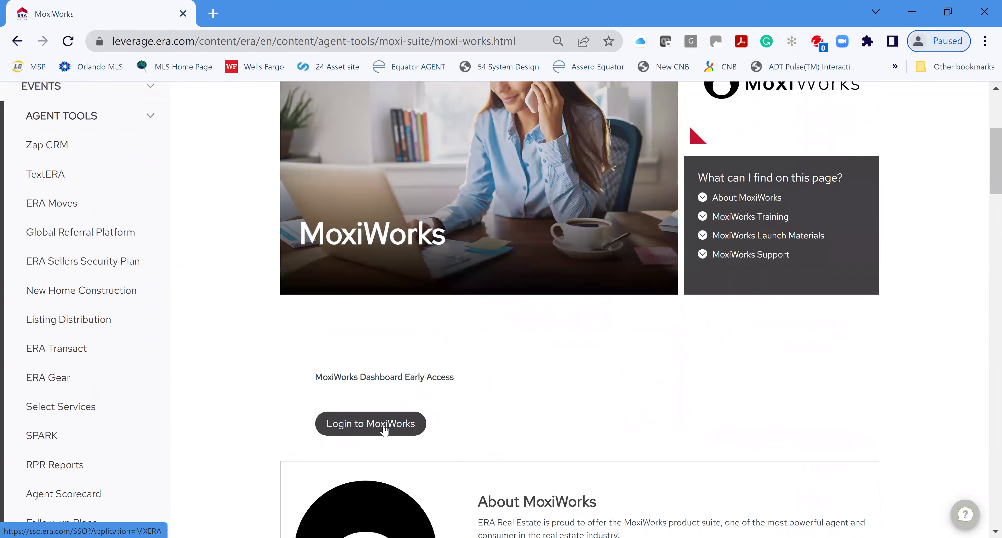
click(384, 424)
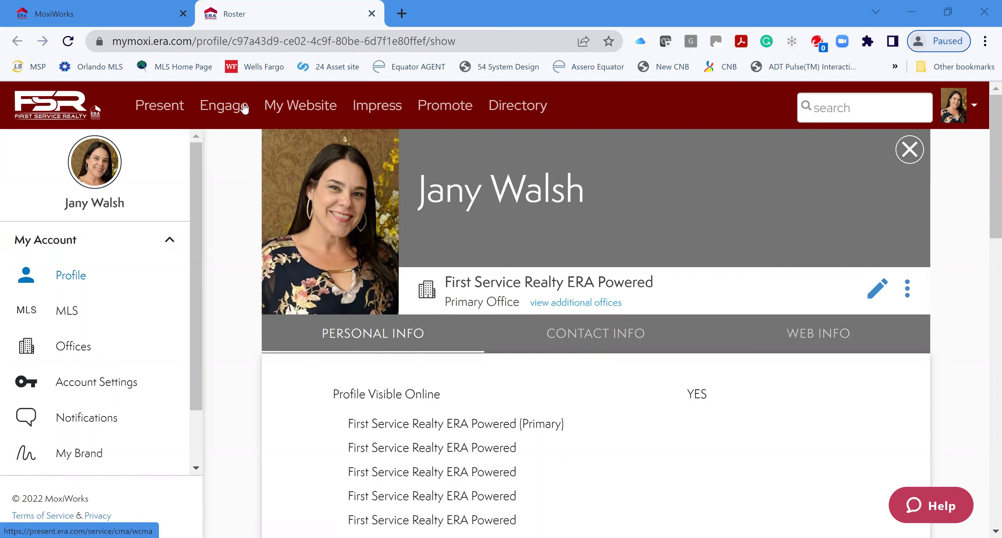
Launch Impress from the MoxiWorks top navigation bar
click(389, 105)
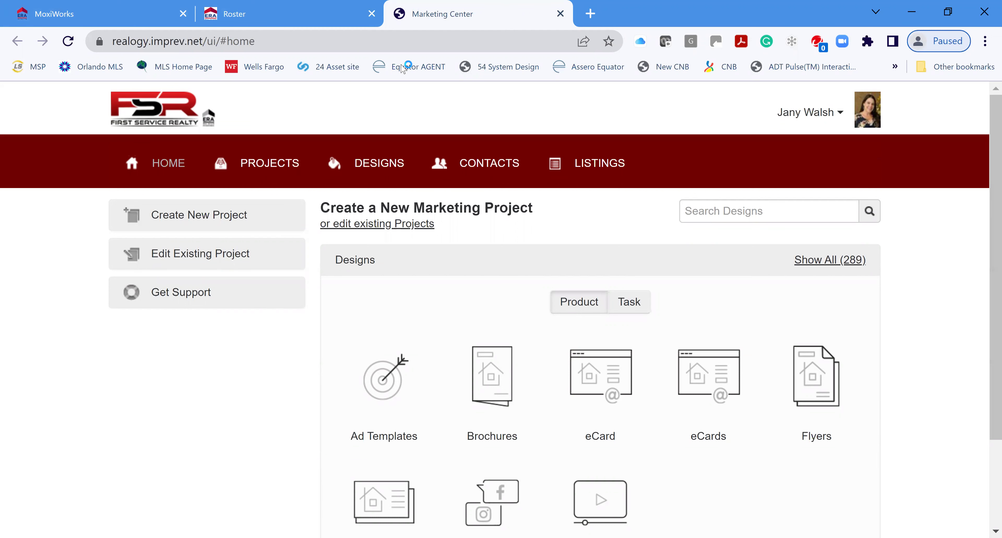
Open the account name menu at the top right of the Marketing Center
click(841, 115)
On the Impersonation page, search the accounts for the agent by name
click(795, 244)
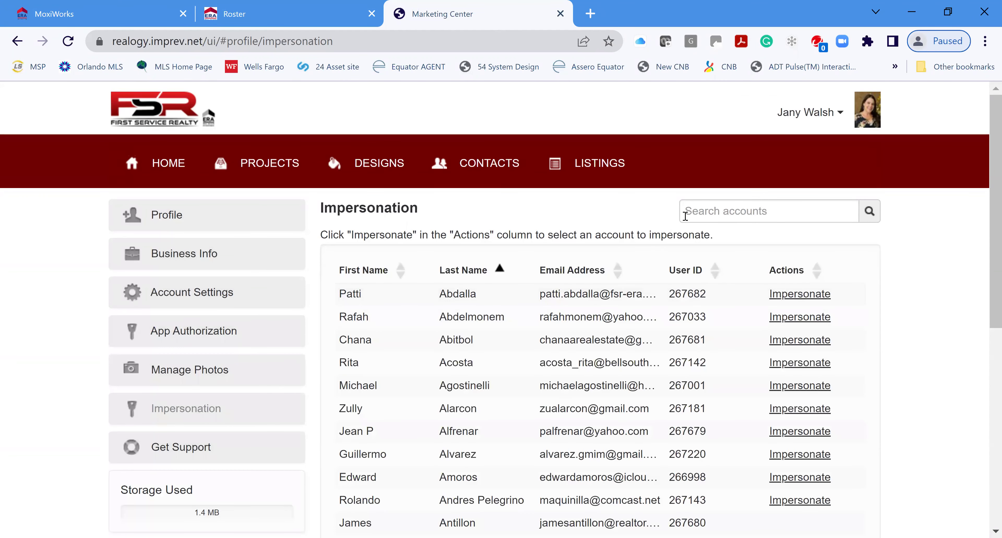
click(707, 219)
text(joyce)
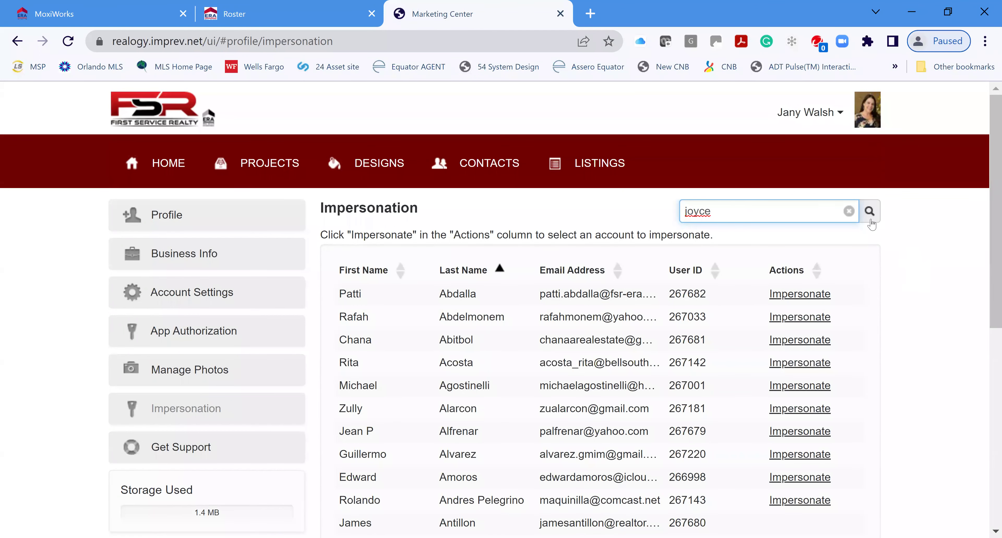
key(Return)
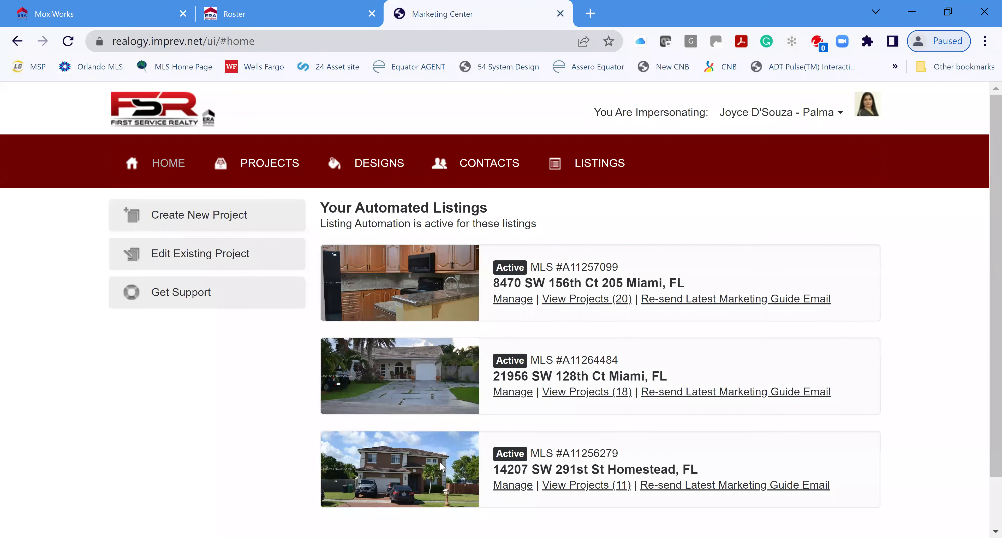
click(610, 165)
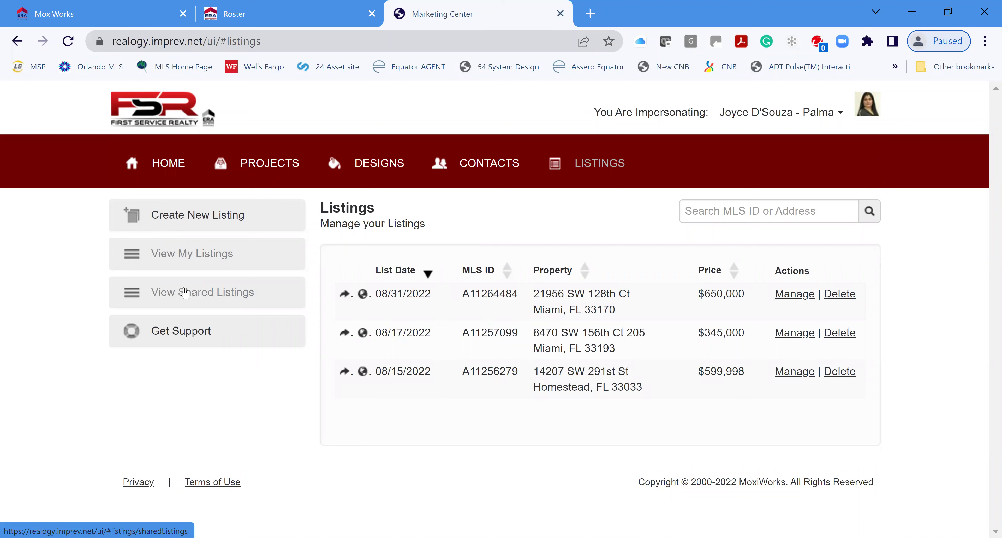
click(185, 295)
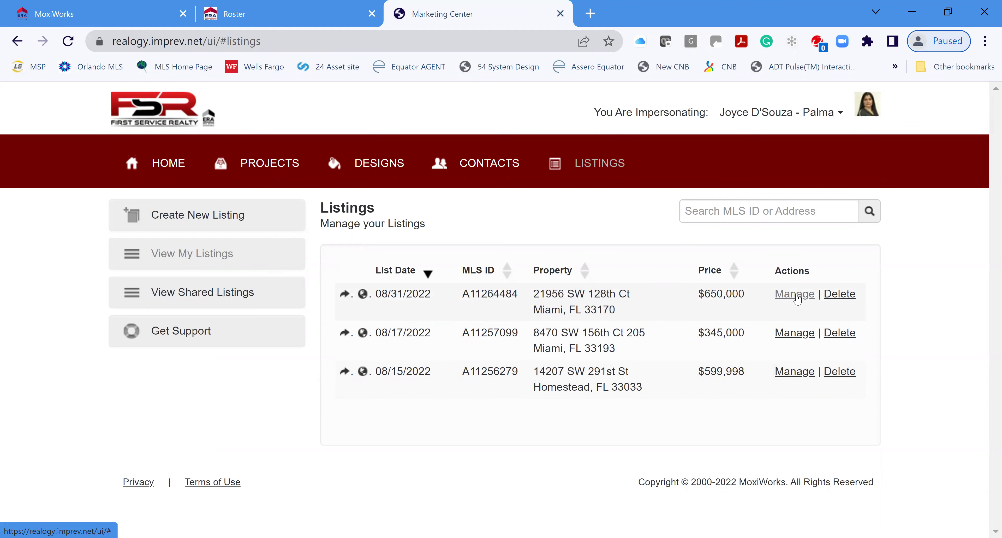
click(780, 300)
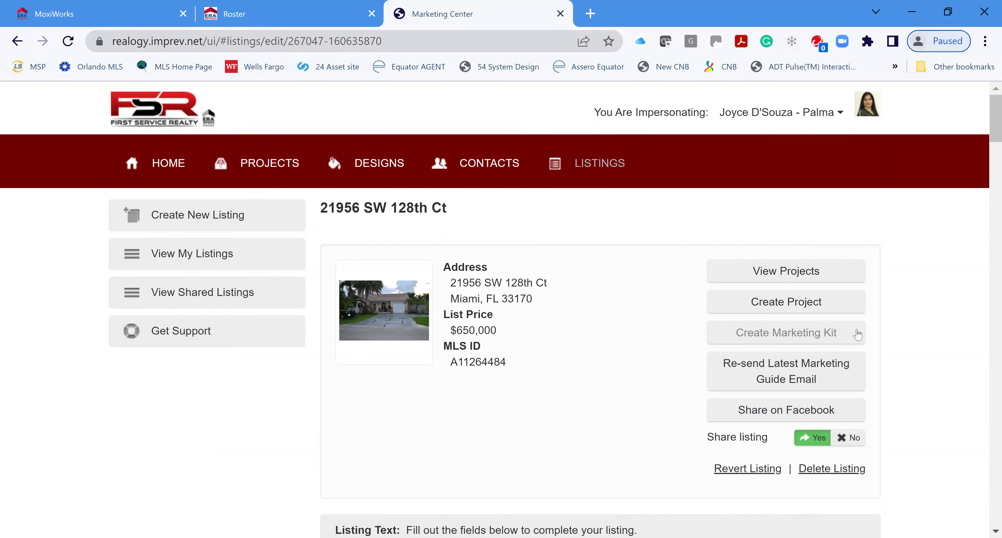
click(816, 333)
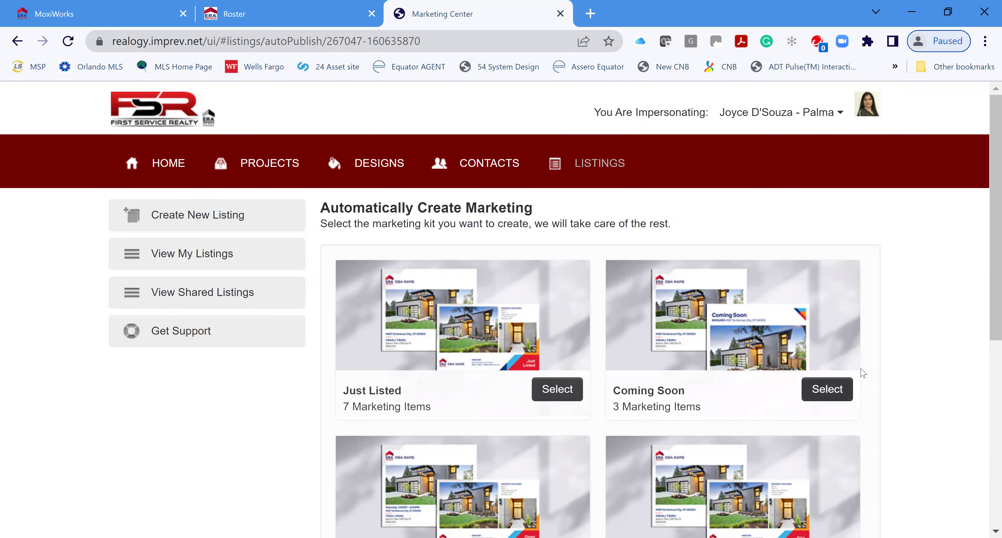
scroll(911, 342, down, 2)
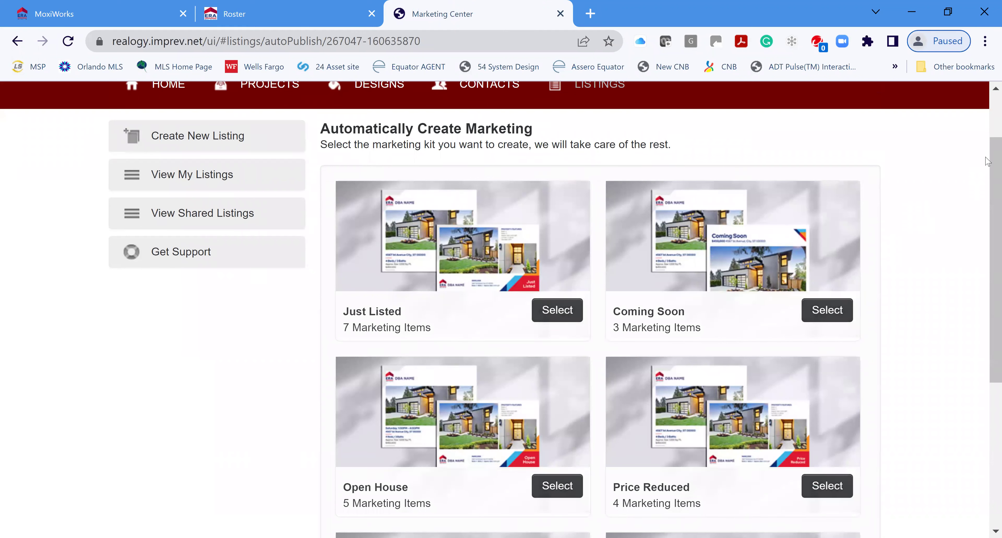
drag(986, 158, 987, 209)
scroll(987, 223, down, 5)
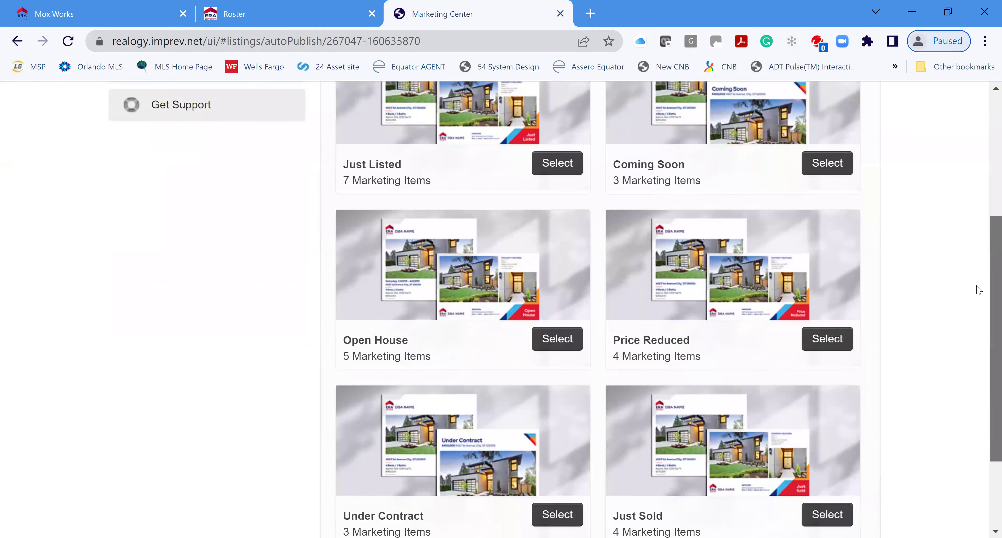
scroll(978, 276, up, 3)
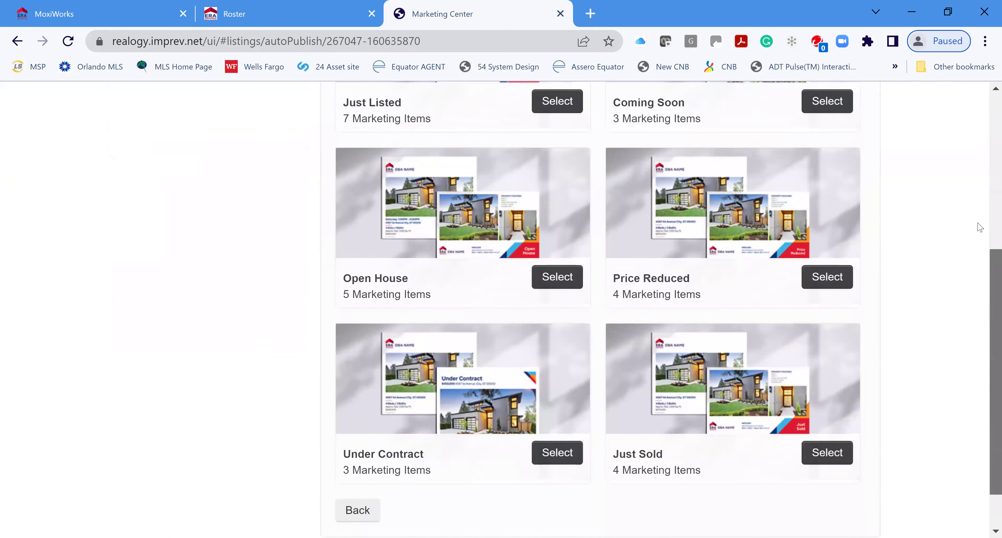
scroll(981, 264, down, 2)
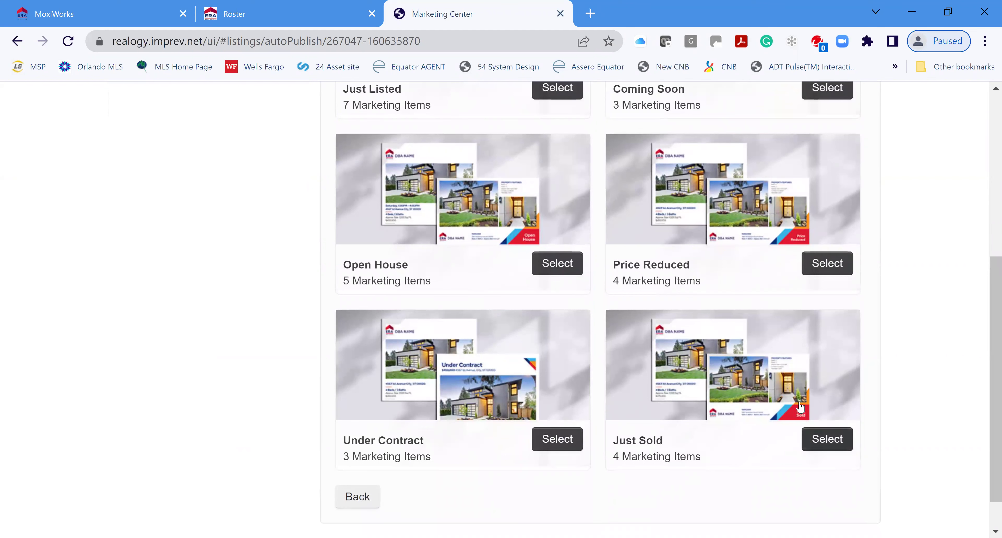
click(826, 440)
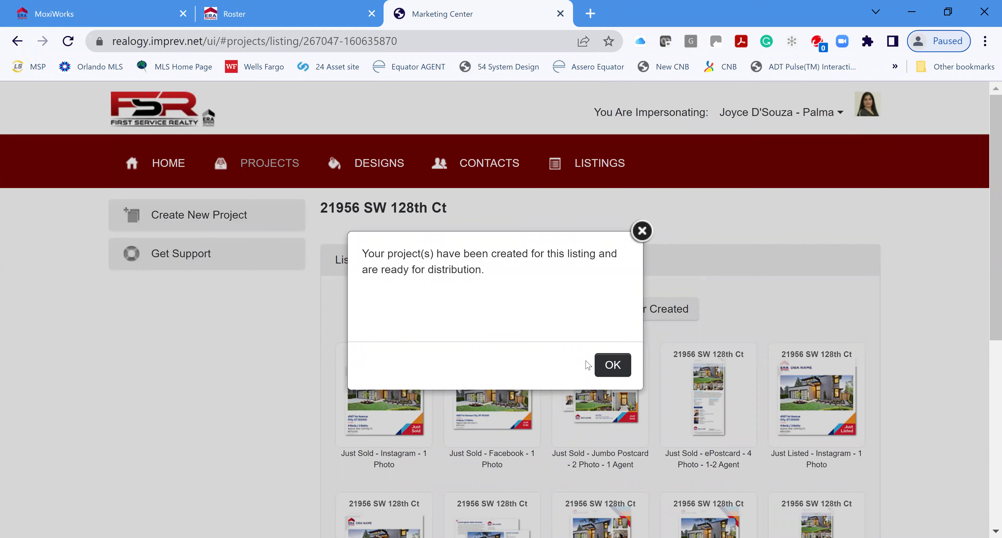
click(611, 368)
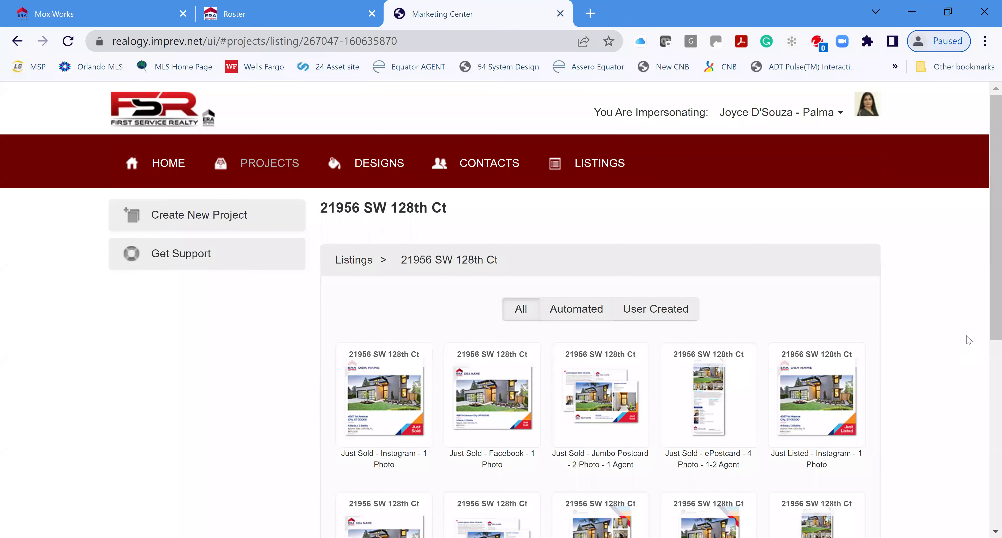
scroll(969, 340, down, 3)
scroll(776, 340, down, 2)
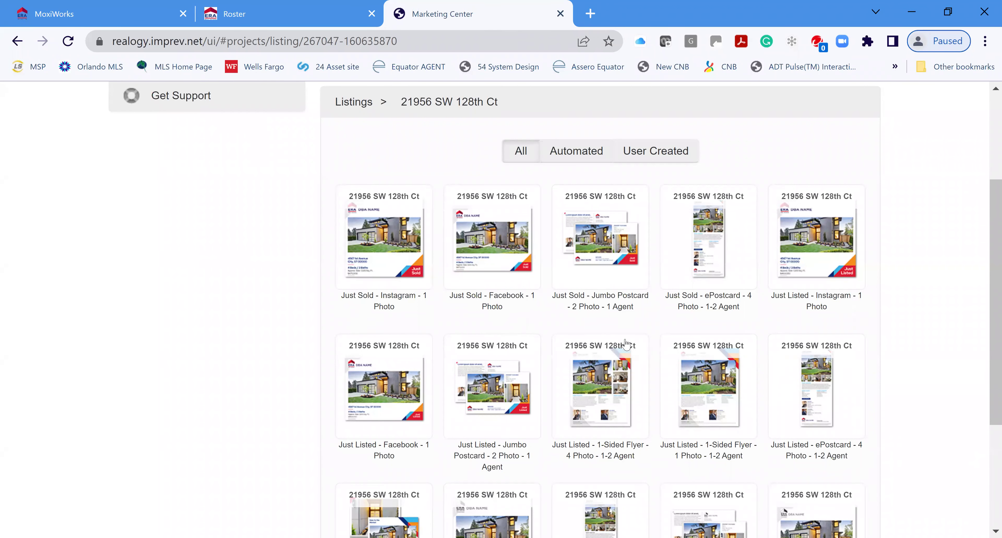
mouse_move(596, 288)
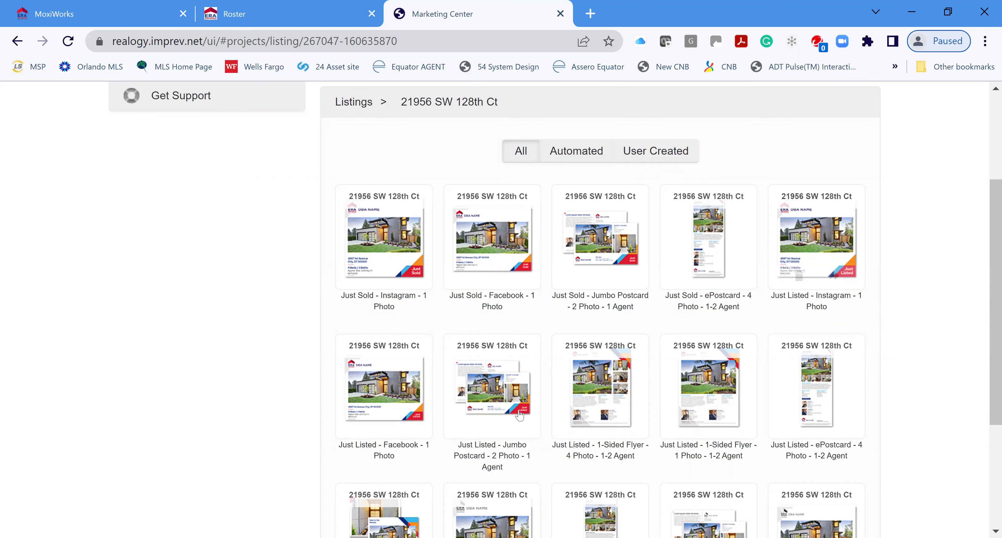
scroll(535, 410, down, 1)
scroll(466, 374, down, 1)
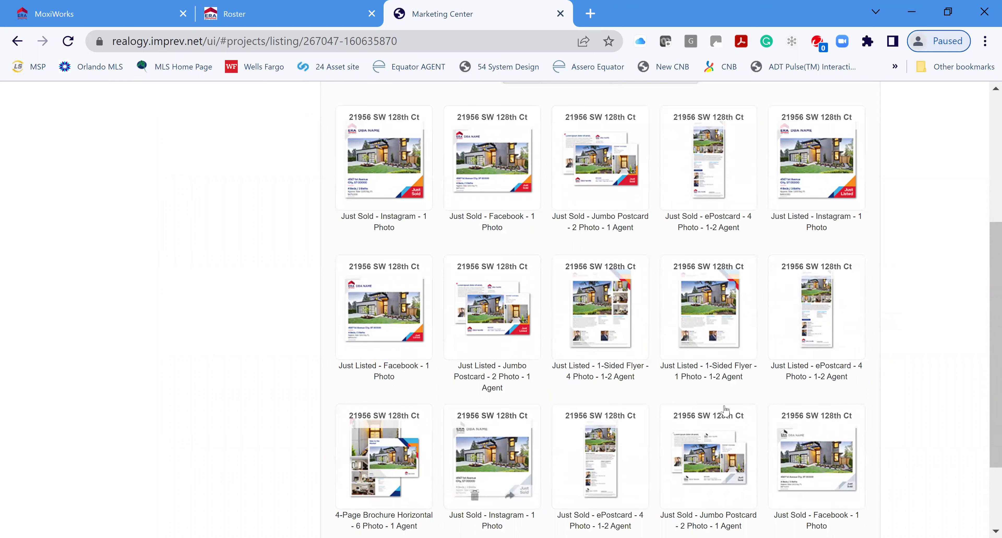
scroll(701, 416, down, 2)
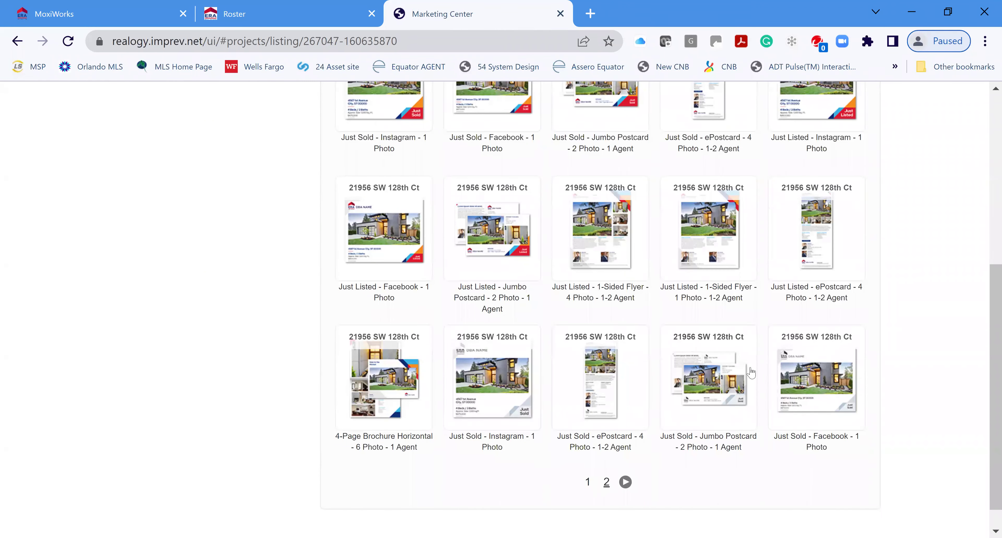
scroll(731, 362, up, 2)
scroll(731, 362, up, 2)
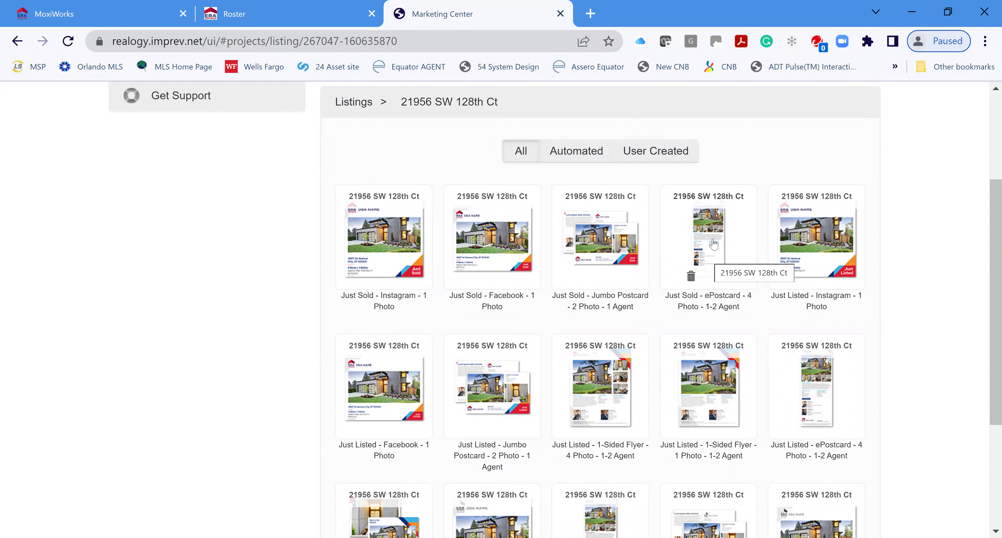
Open the Just Sold - ePostcard project and review its full preview before closing it
click(714, 243)
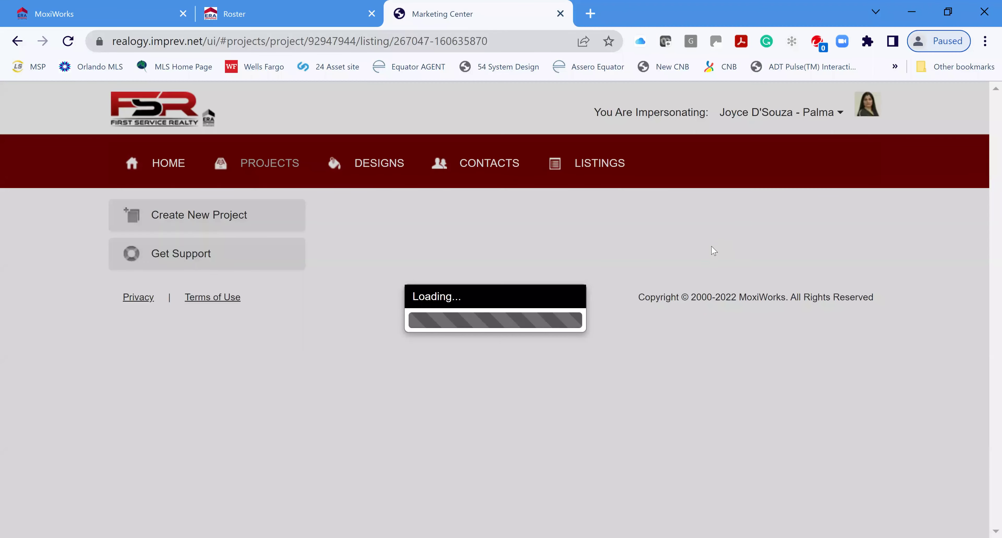
scroll(646, 354, down, 2)
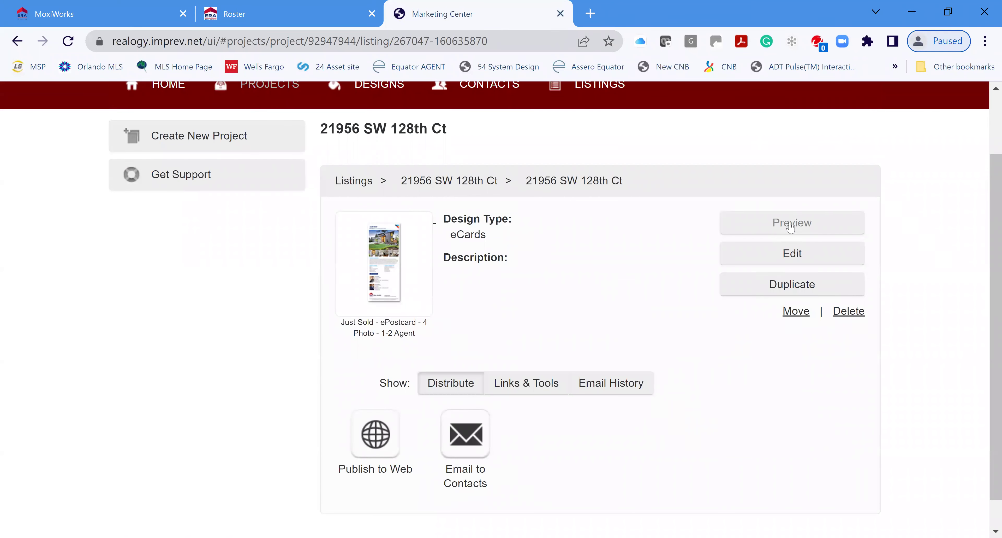
click(791, 227)
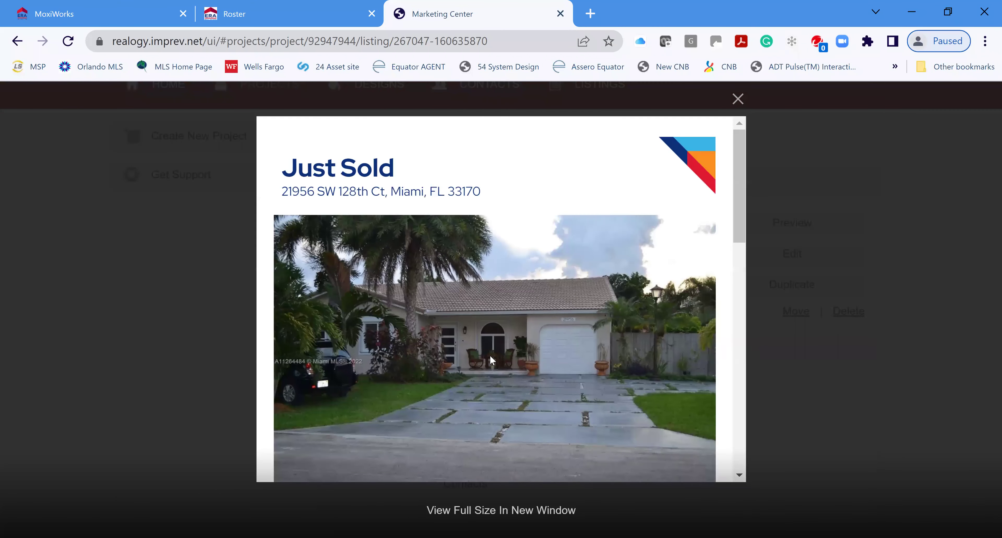
scroll(609, 370, down, 7)
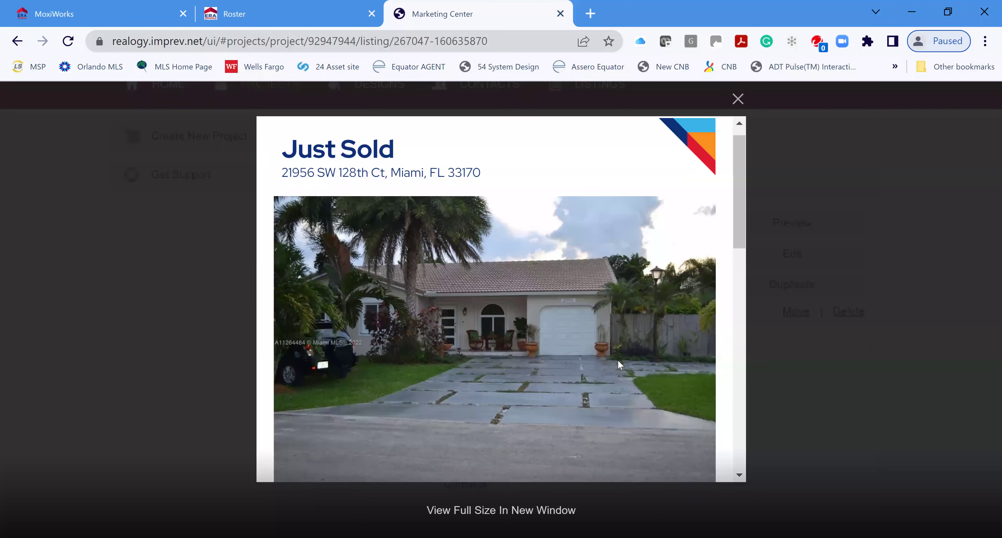
scroll(622, 360, down, 5)
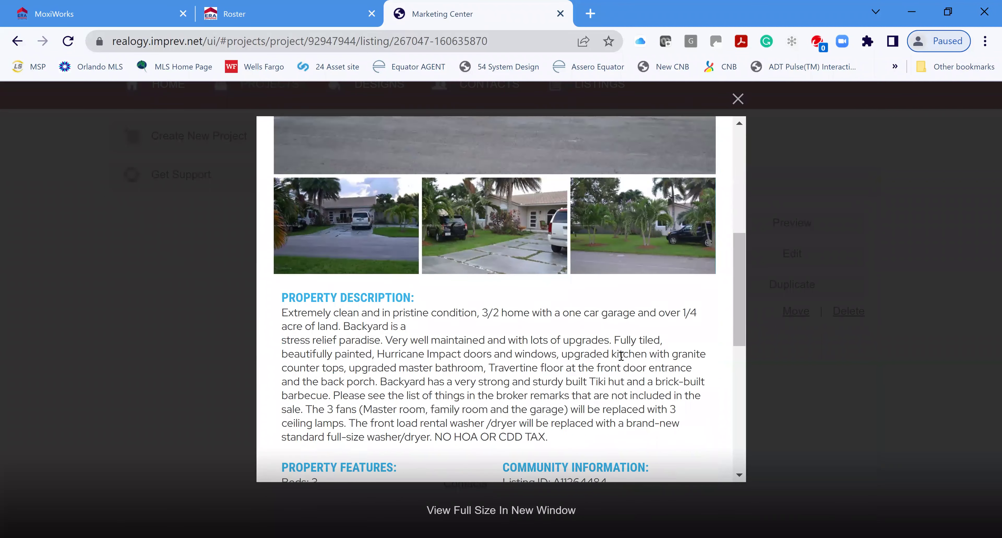
scroll(628, 358, down, 5)
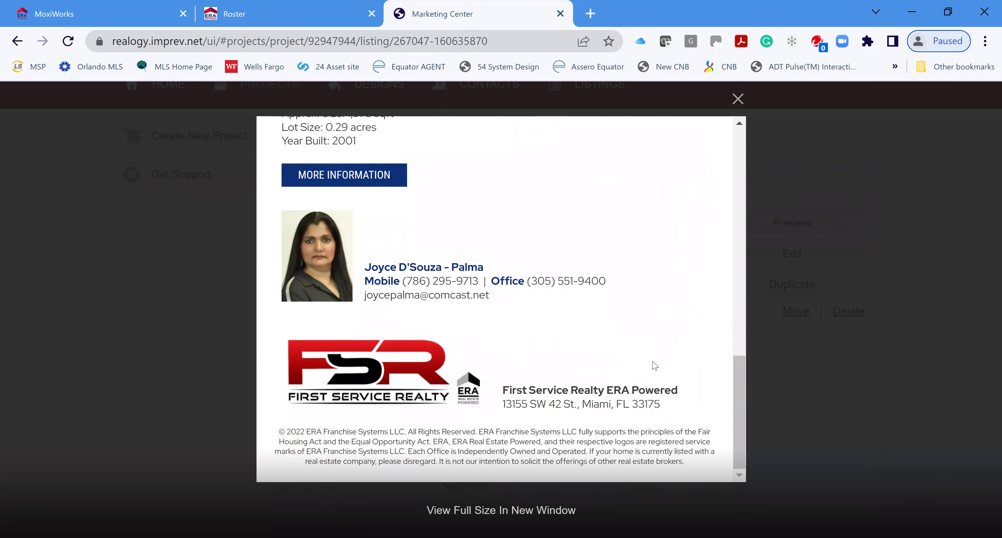
scroll(655, 365, up, 8)
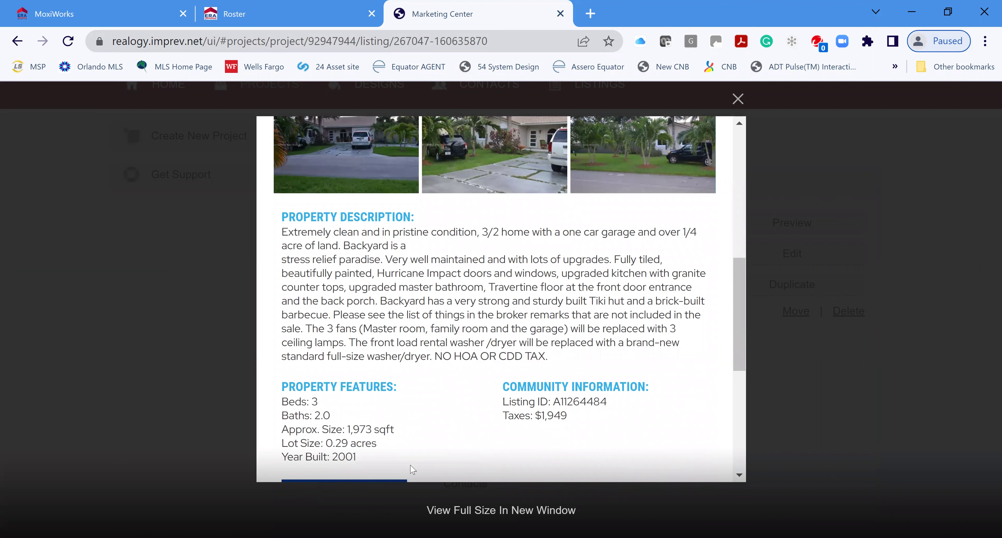
scroll(643, 409, up, 6)
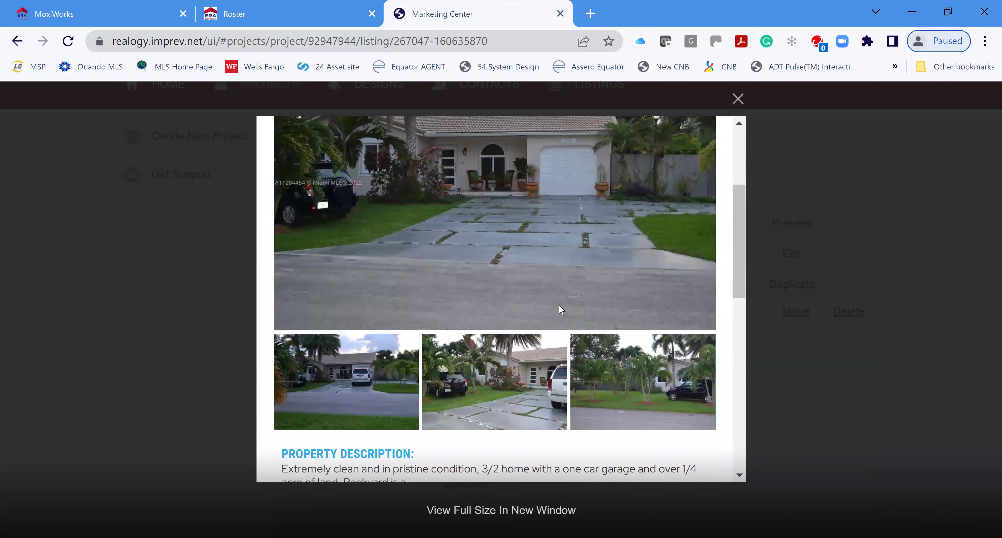
scroll(563, 310, up, 3)
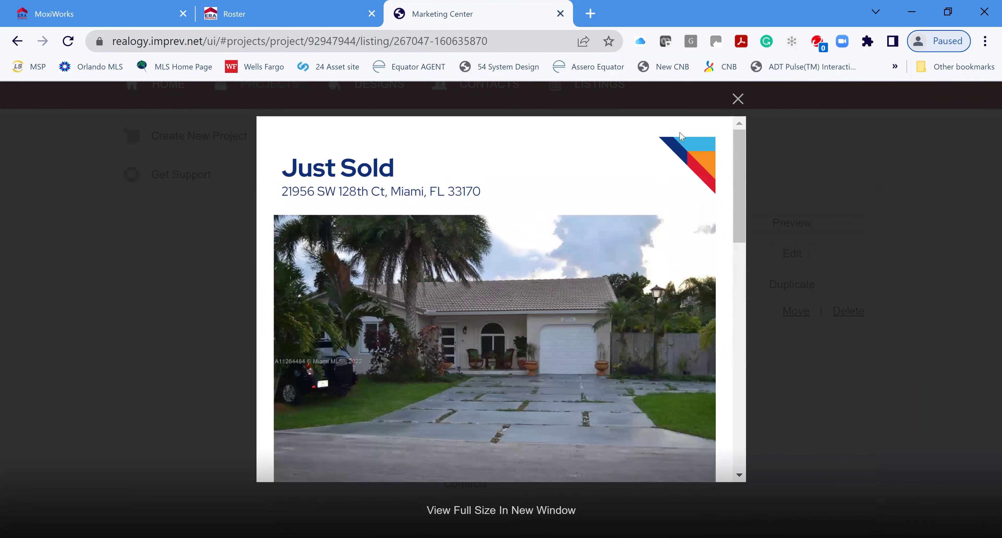
click(738, 100)
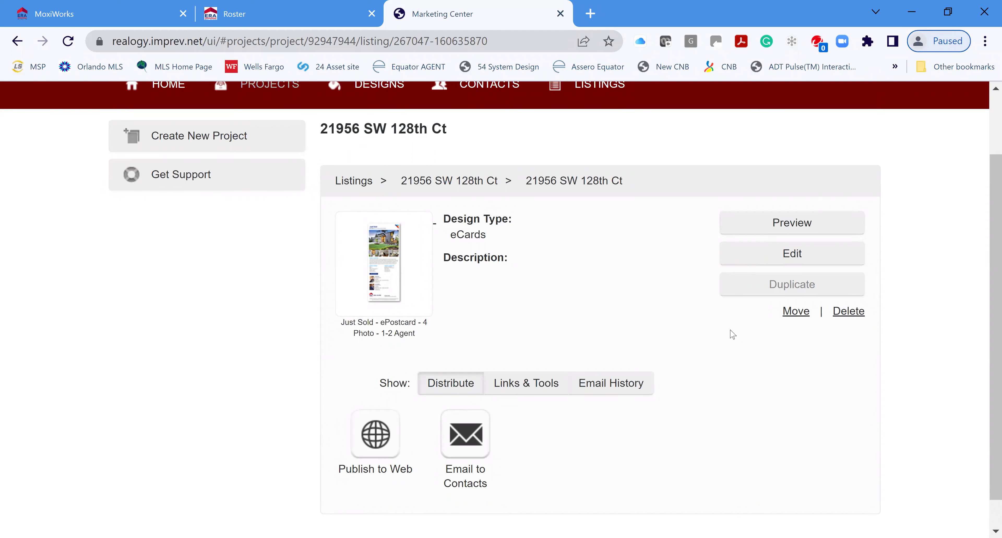
Edit the ePostcard project and enter 'Just Sold em' as the Project Description
click(796, 255)
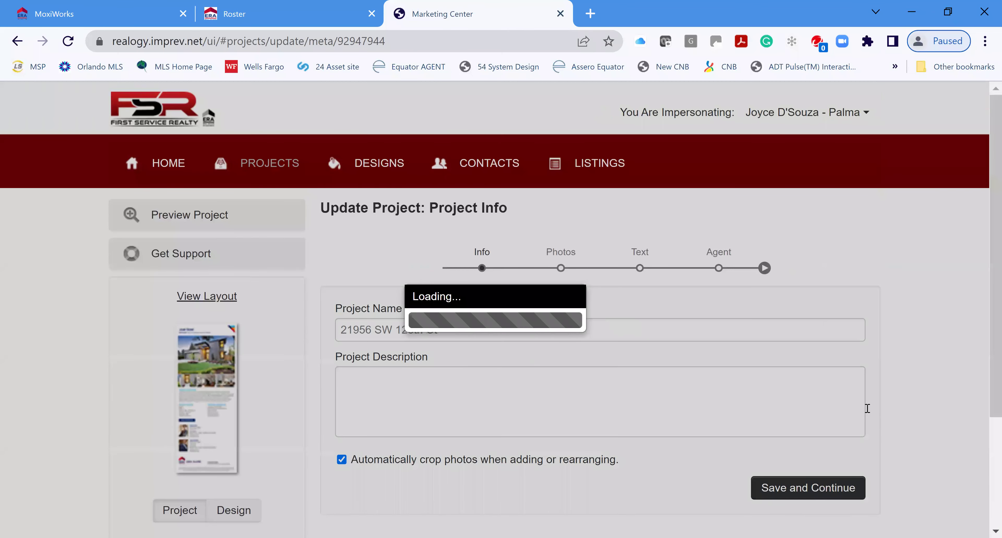
scroll(938, 360, down, 2)
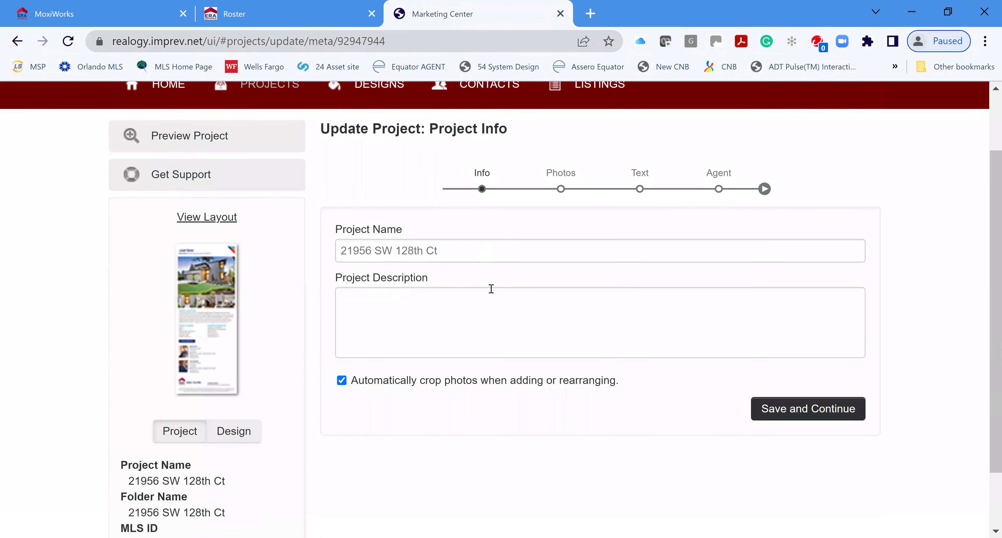
click(467, 310)
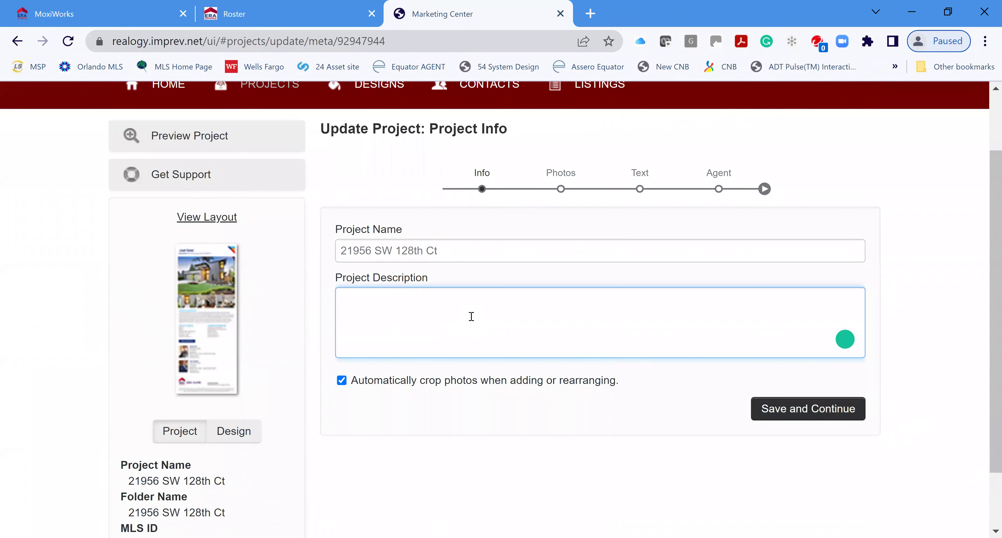
text(Just Sold email)
Save the project info, delete Photos 2 and 4, and bring up the photo source chooser
click(811, 411)
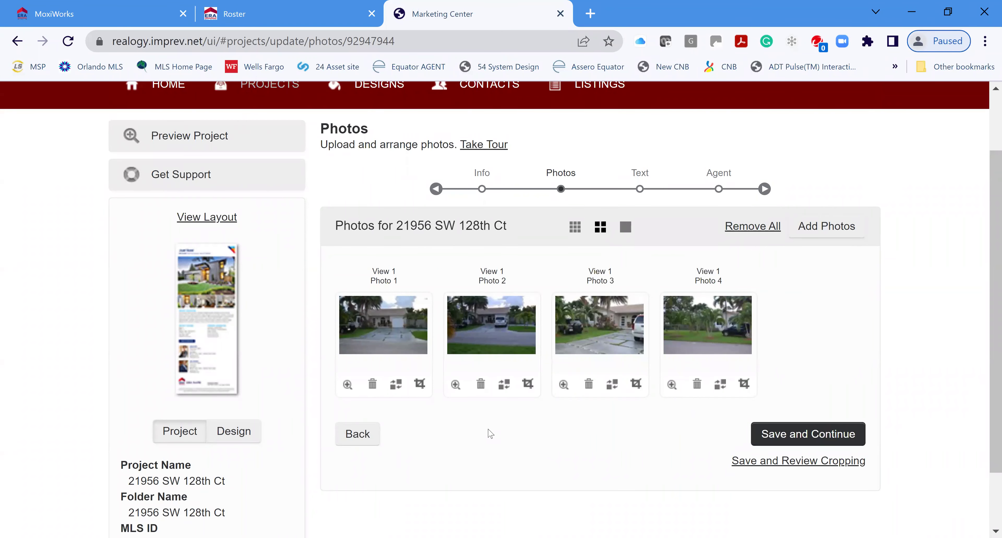
click(480, 384)
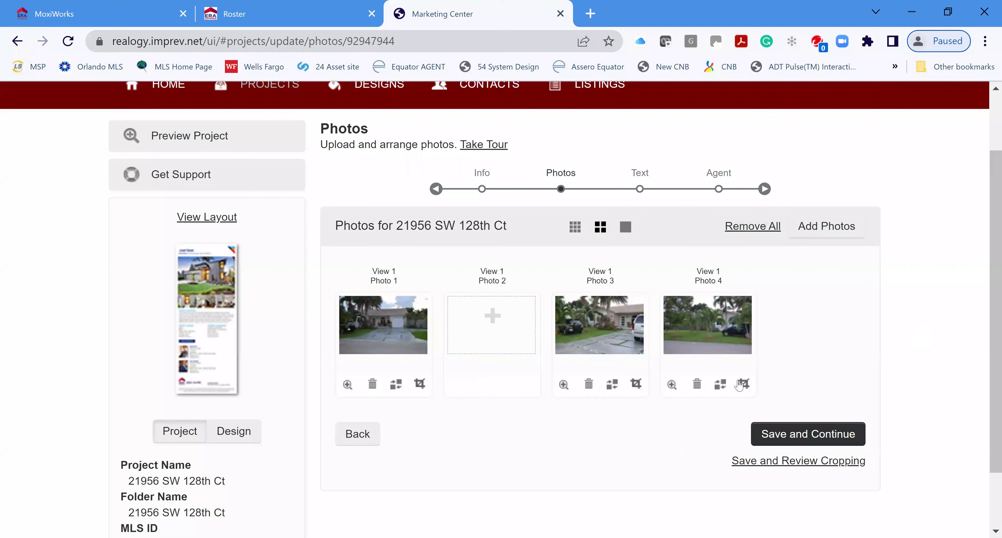
click(697, 385)
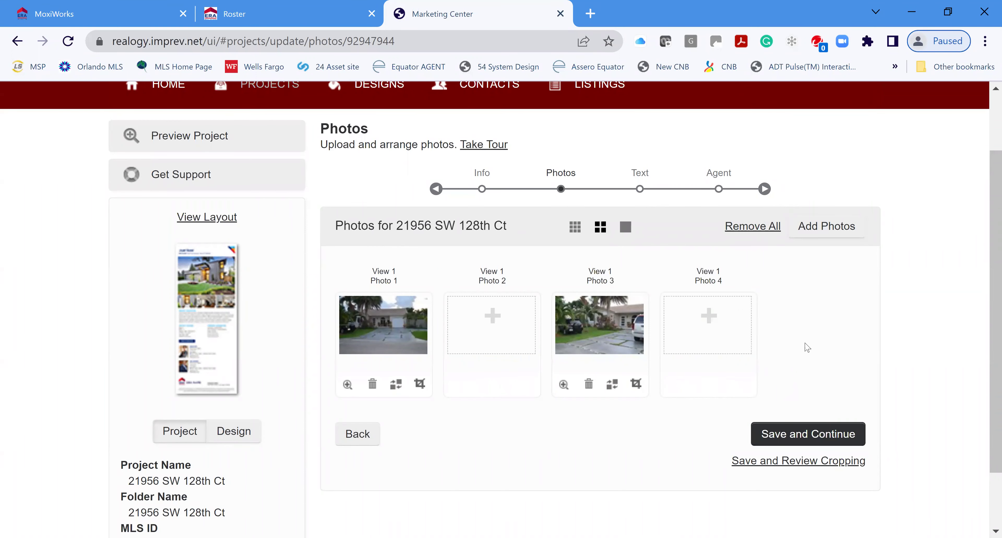
click(821, 233)
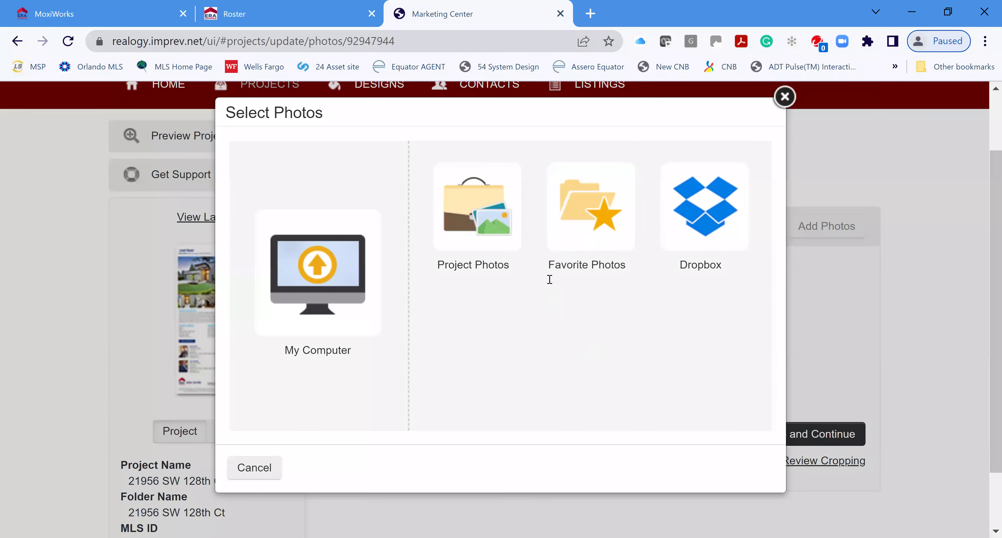
Add the kitchen photo from the project's photos as Photo 2
click(473, 221)
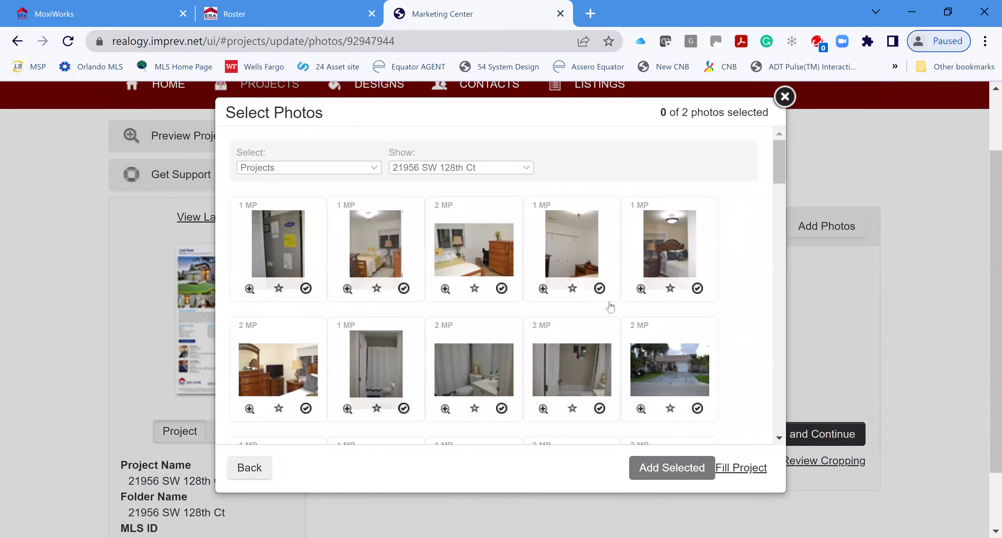
scroll(587, 330, down, 3)
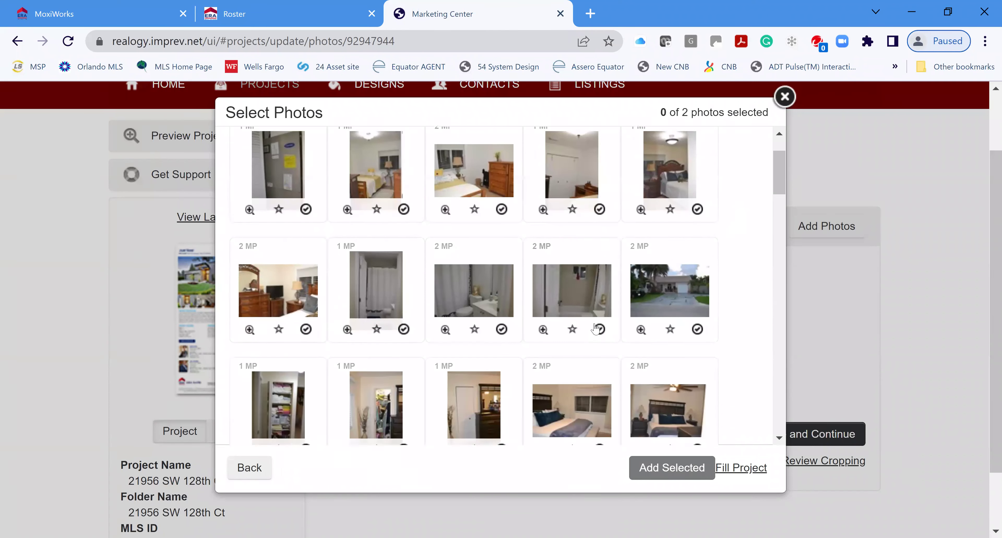
scroll(593, 328, down, 8)
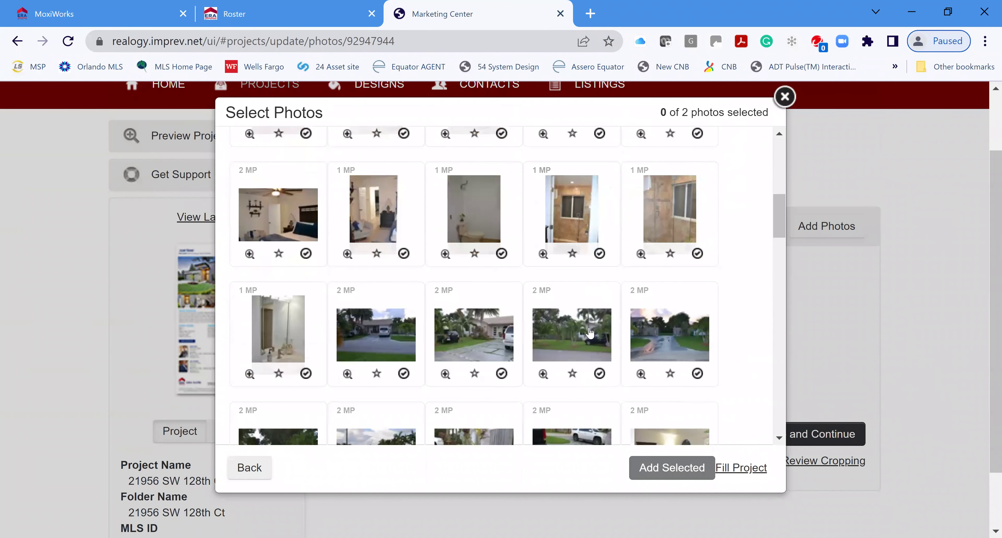
scroll(589, 333, down, 7)
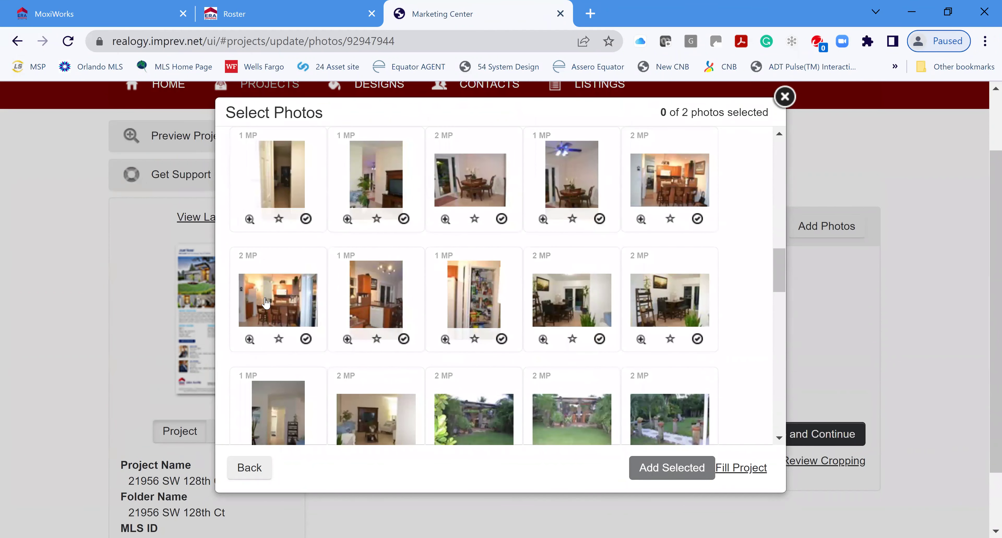
click(272, 304)
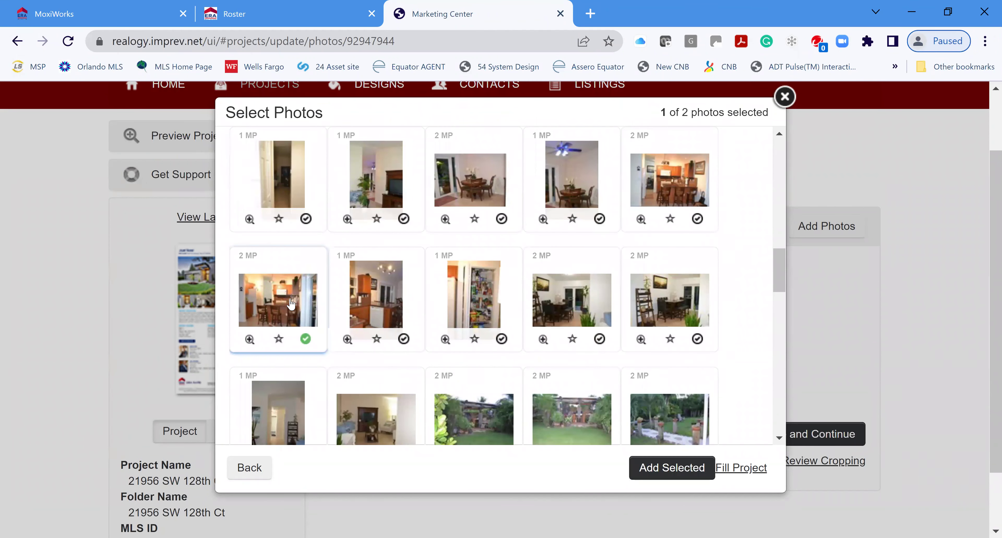
click(674, 469)
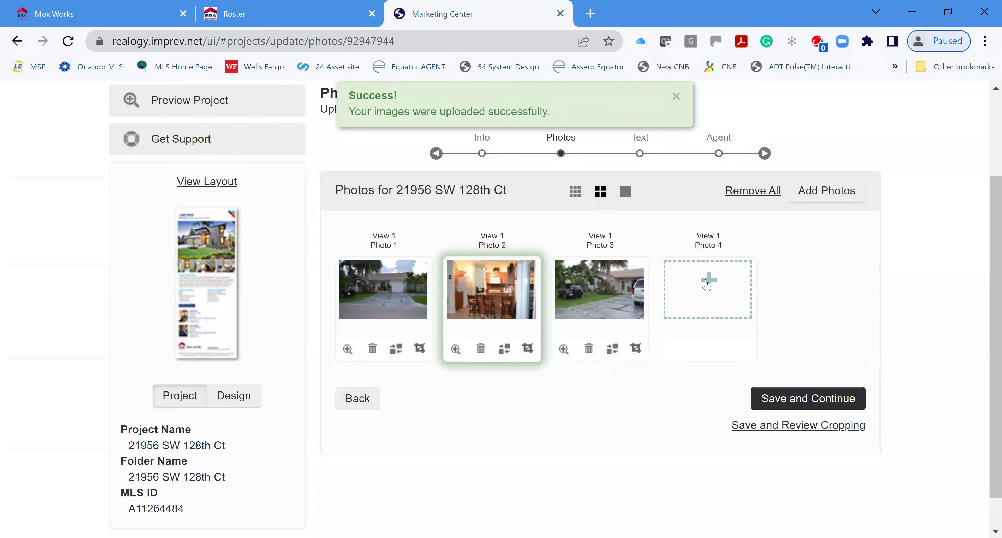
Fill the empty Photo 4 slot with the covered garden patio photo
click(708, 283)
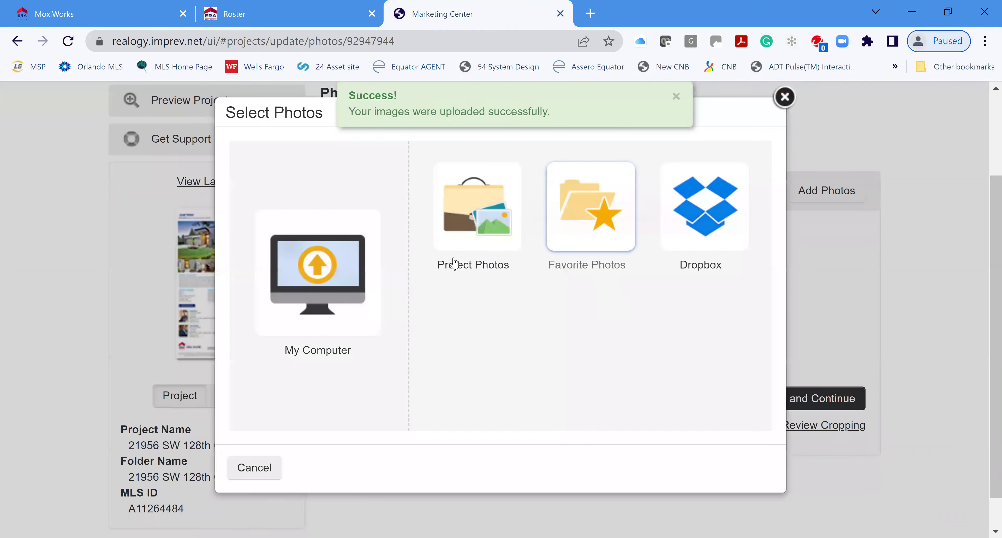
click(474, 233)
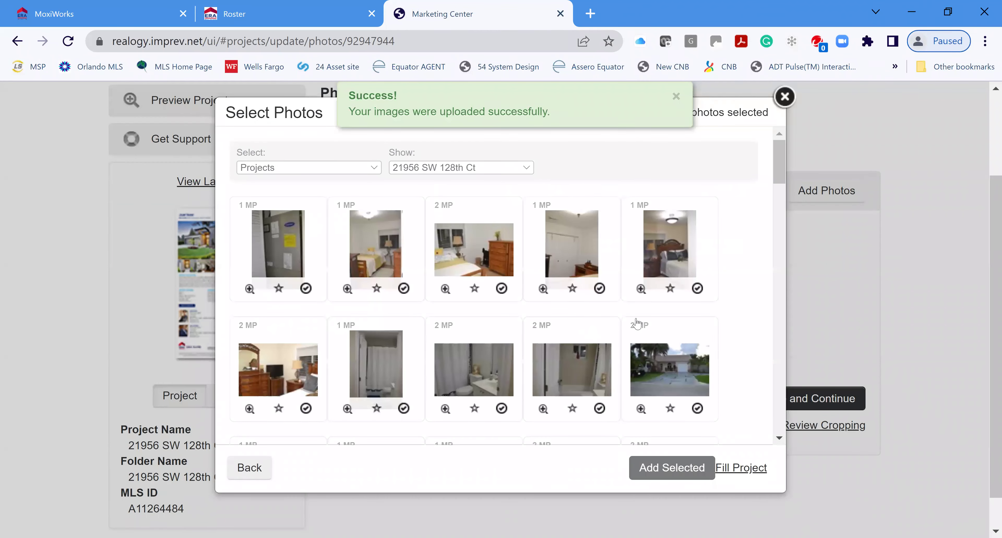
scroll(615, 335, down, 5)
scroll(615, 337, down, 8)
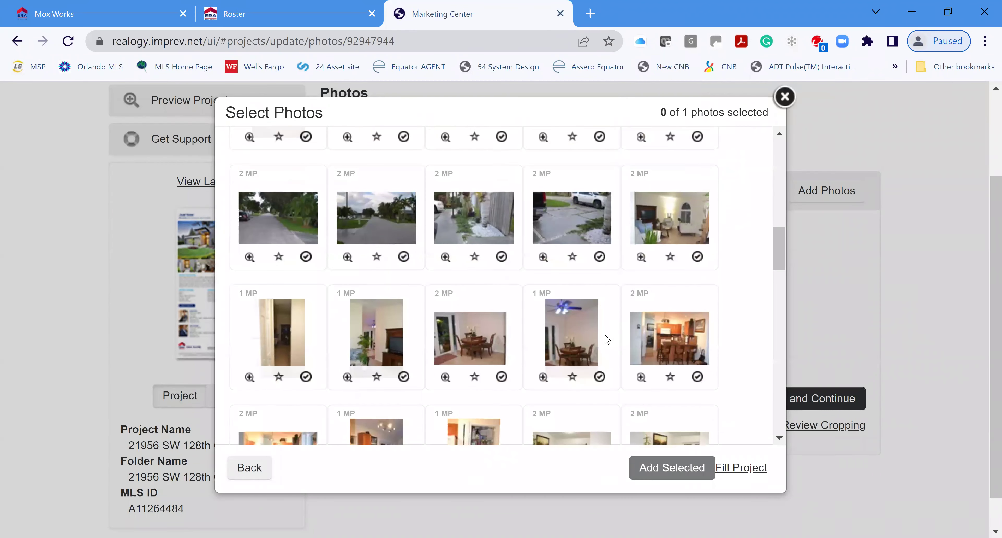
scroll(619, 349, down, 5)
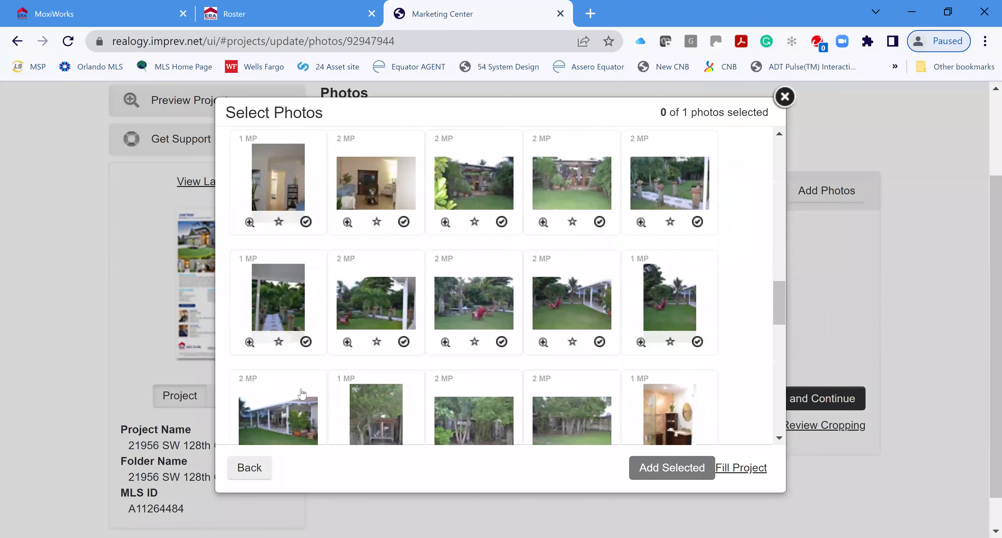
scroll(302, 393, down, 2)
click(283, 349)
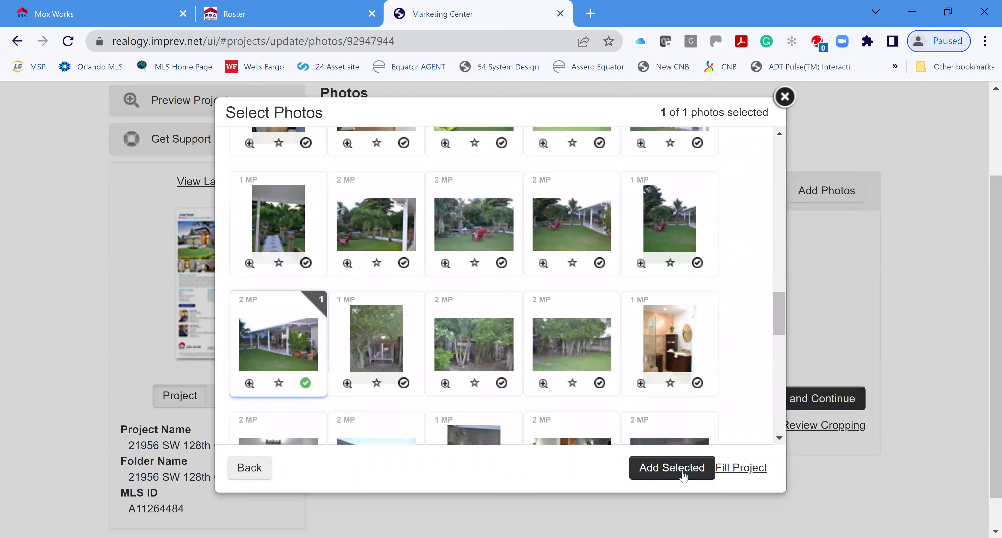
click(682, 470)
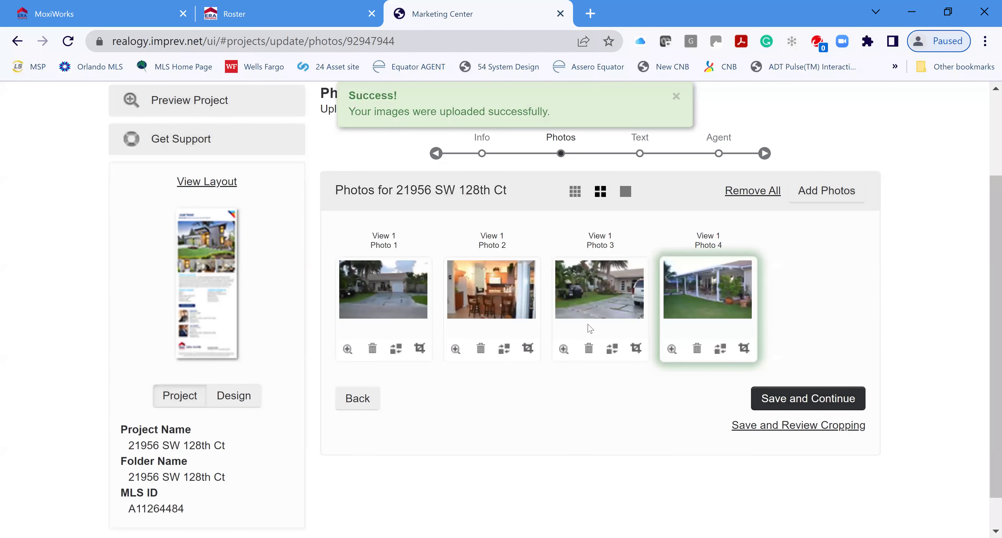
Drag the palm-lined exterior photo into Photo 2, pushing the kitchen shot to Photo 3
drag(596, 277, 490, 303)
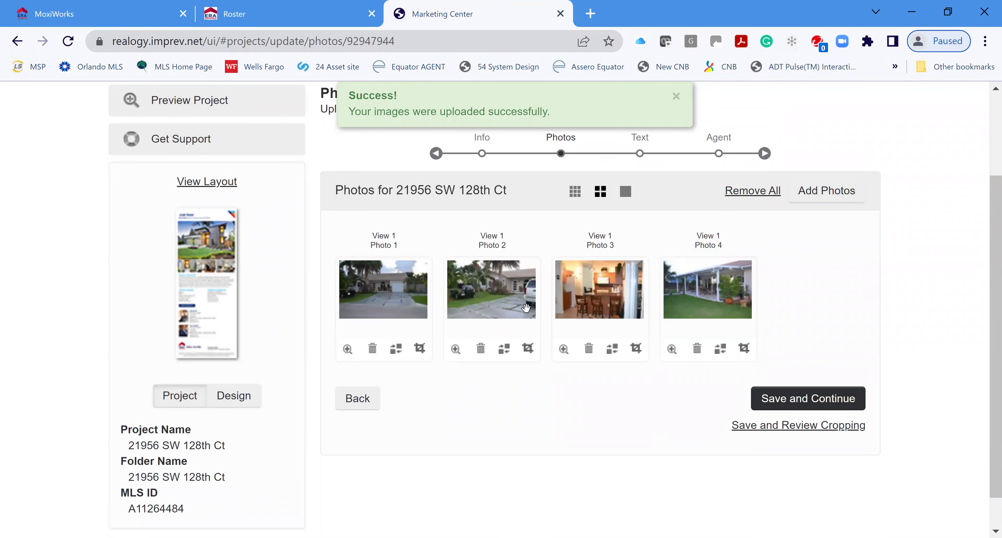
mouse_move(698, 290)
mouse_down()
mouse_move(574, 300)
mouse_move(697, 299)
mouse_up()
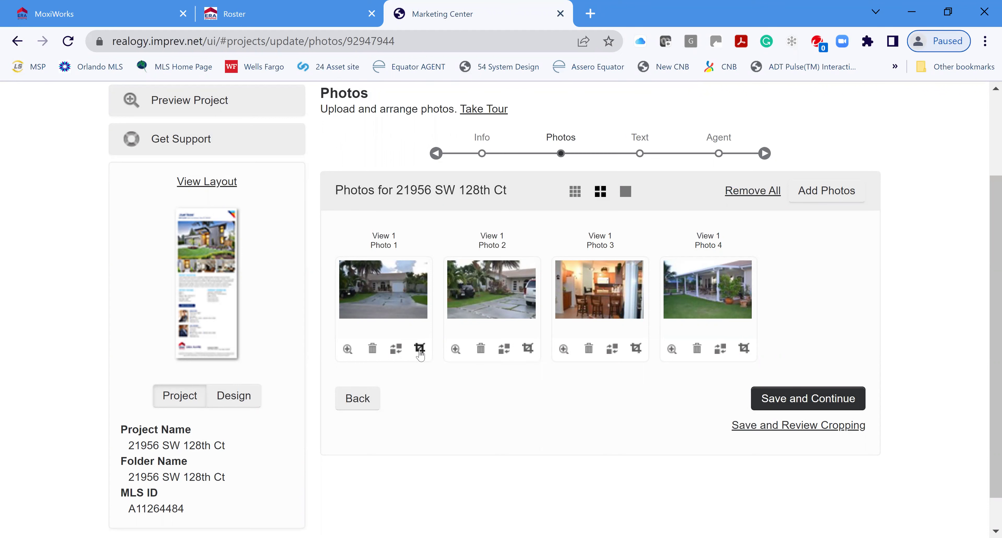
Crop Photo 1 tighter around the house and driveway
click(420, 348)
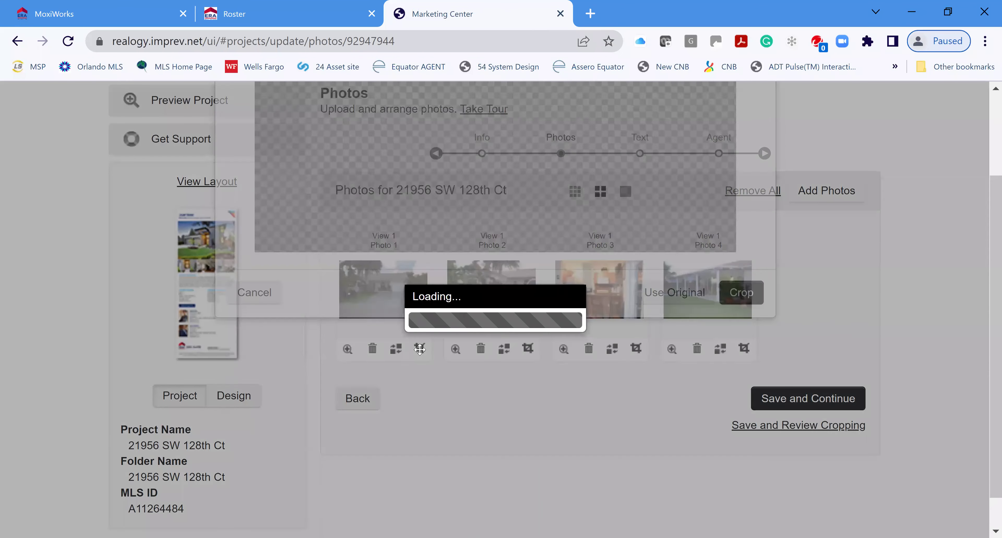
drag(319, 152, 384, 193)
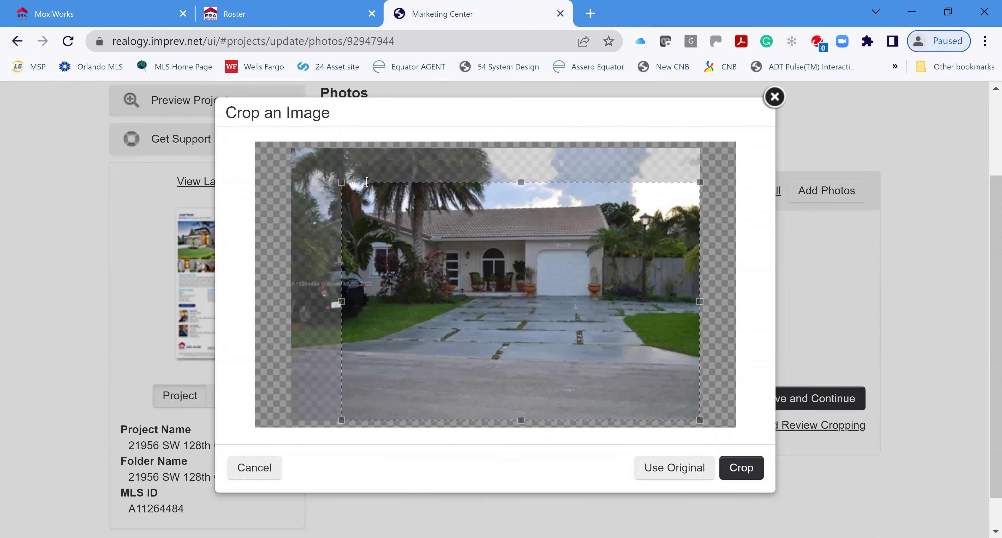
click(734, 463)
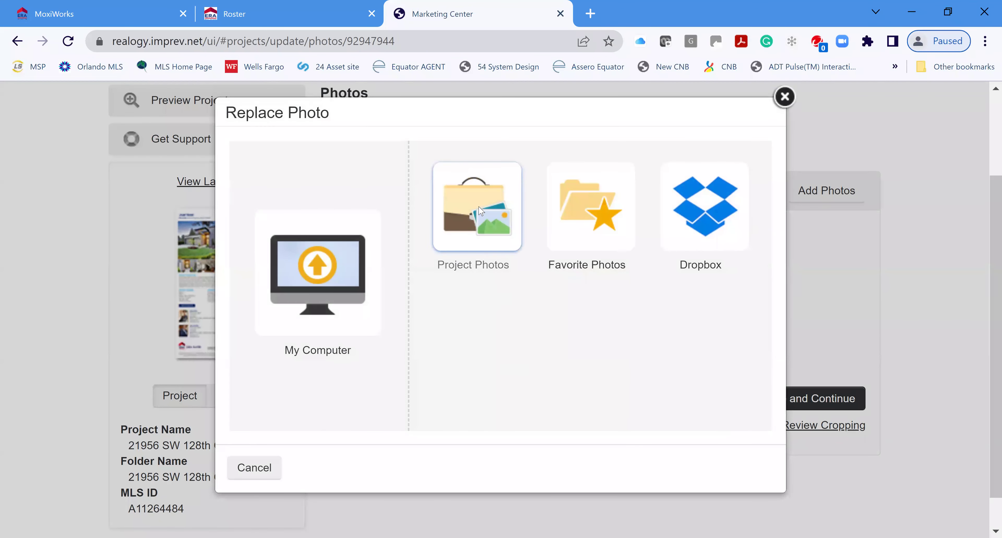
Replace Photo 2 with the living-room shot from the project's photos
click(481, 211)
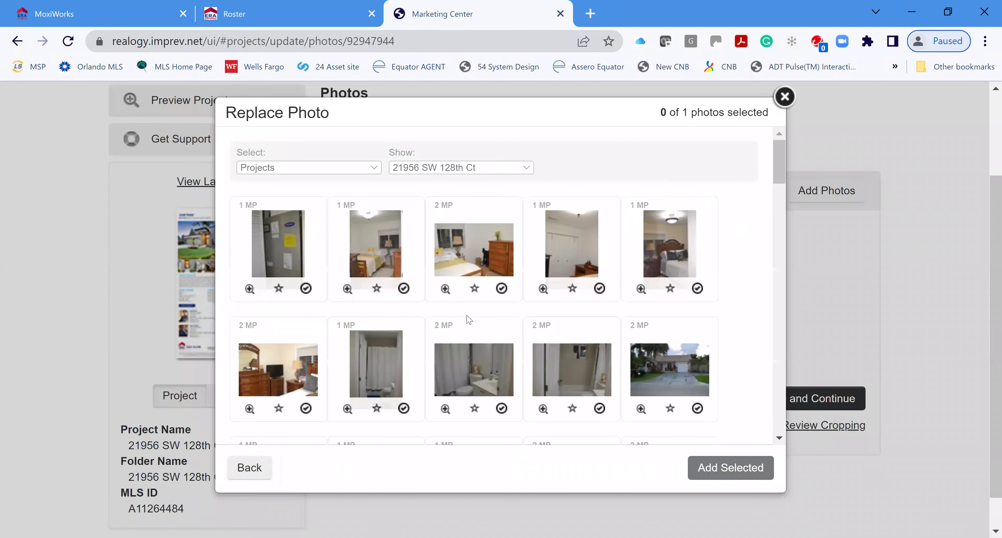
scroll(538, 301, down, 4)
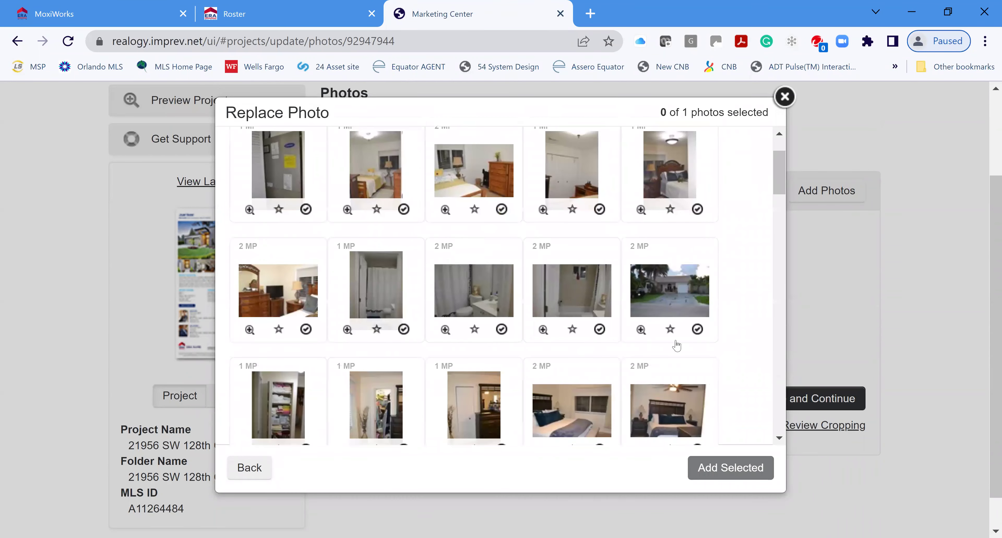
scroll(661, 362, down, 6)
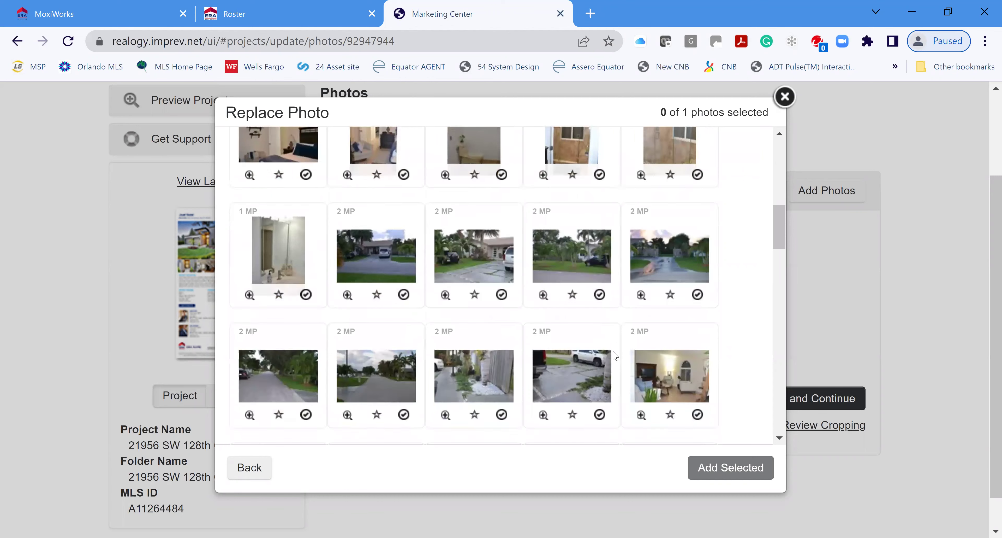
scroll(653, 369, down, 3)
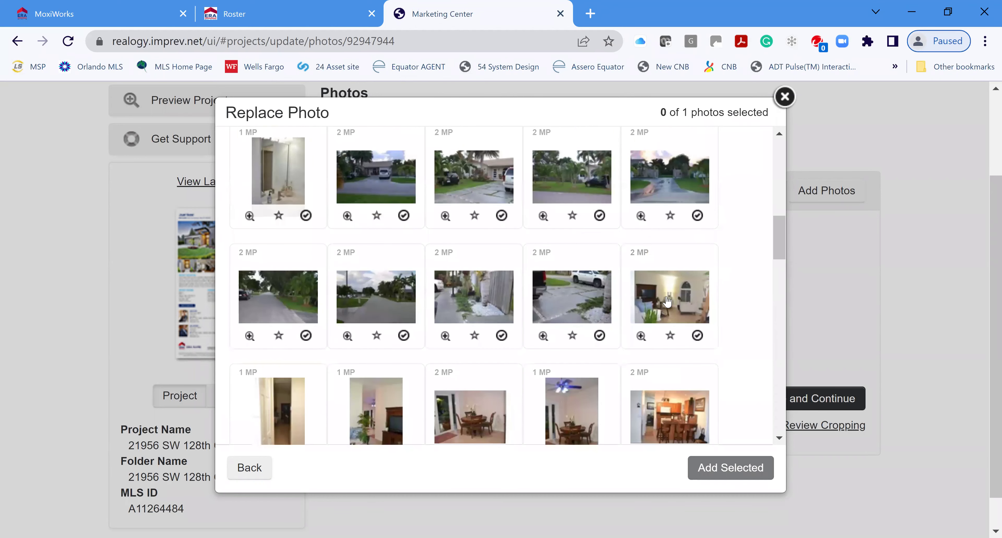
click(697, 335)
click(738, 469)
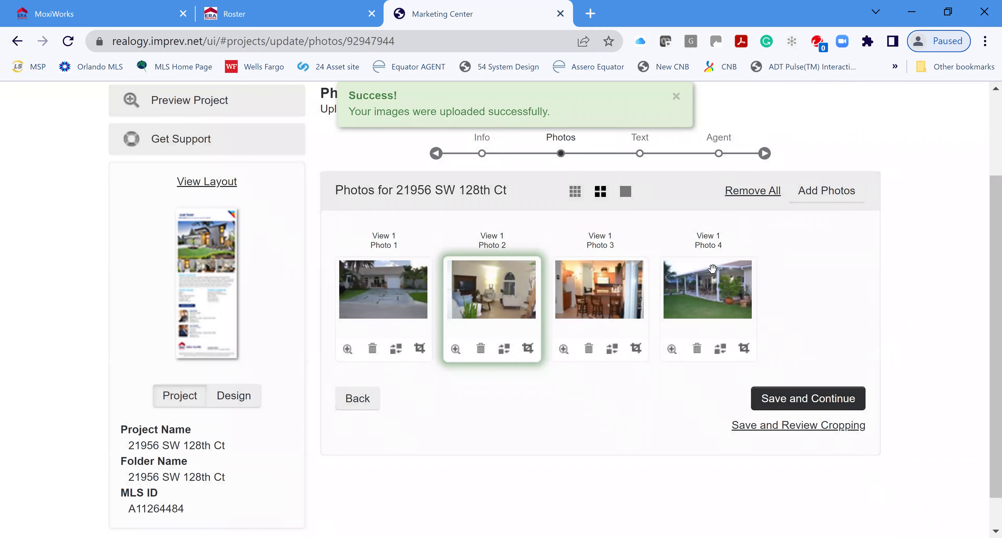
Save the photos and enter 650,000 as the Sold Price
click(818, 400)
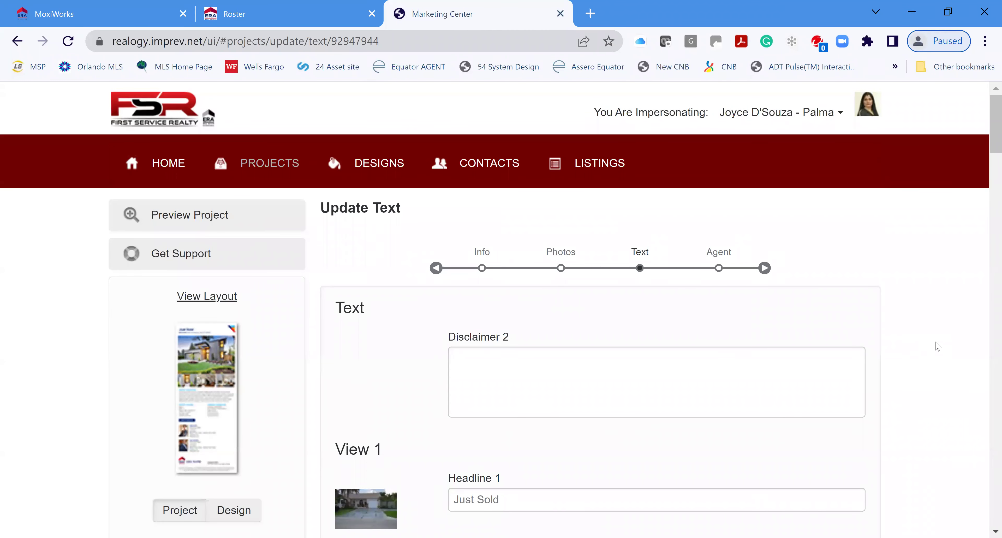
scroll(944, 349, down, 5)
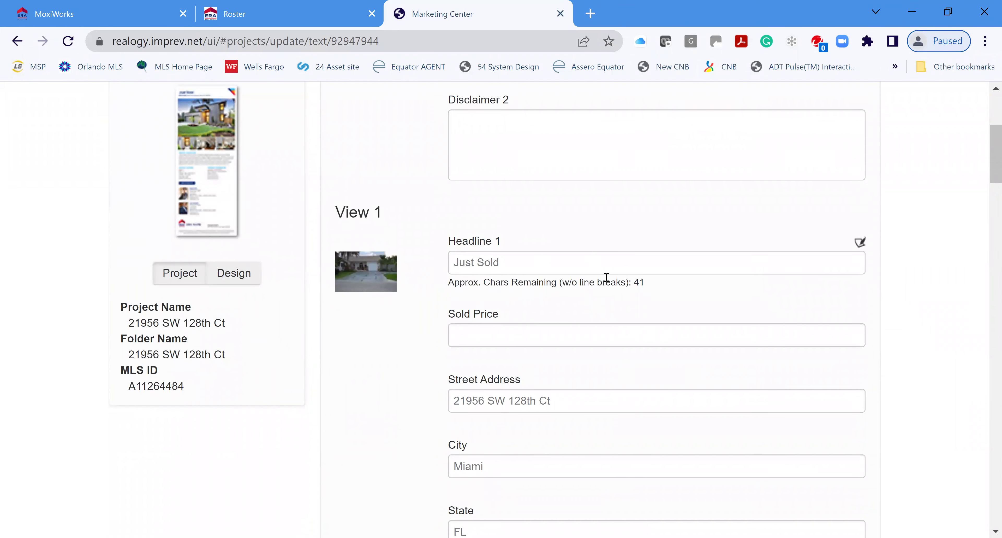
click(550, 332)
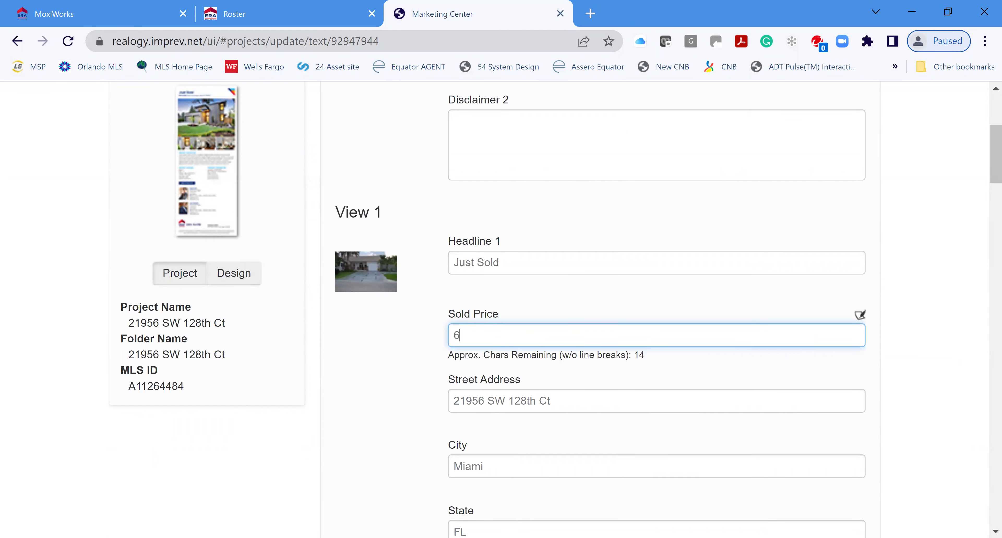
text(650,00)
Remove the stray line break and the 'NO HOA OR CDD TAX.' sentence from Body Copy
scroll(665, 398, down, 2)
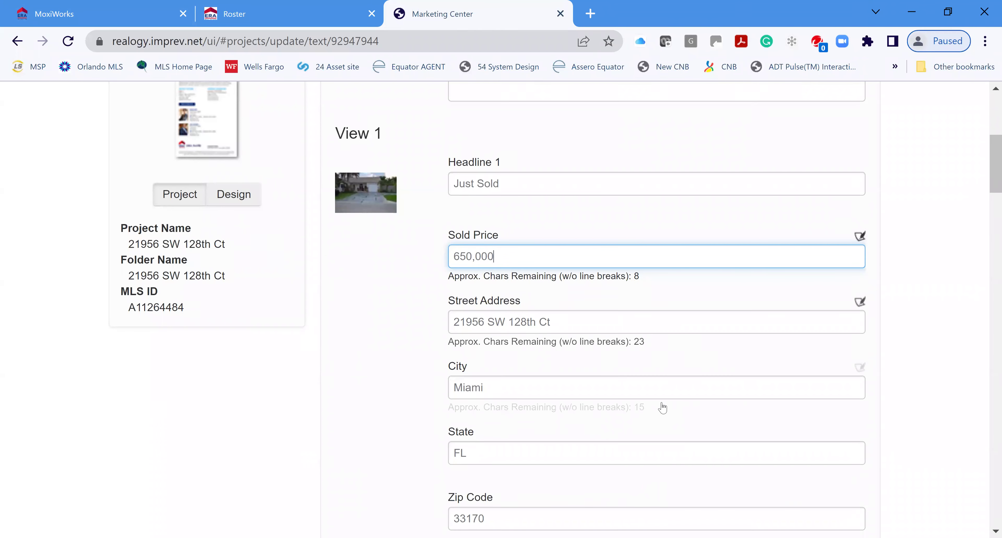
scroll(613, 392, down, 4)
scroll(651, 346, down, 2)
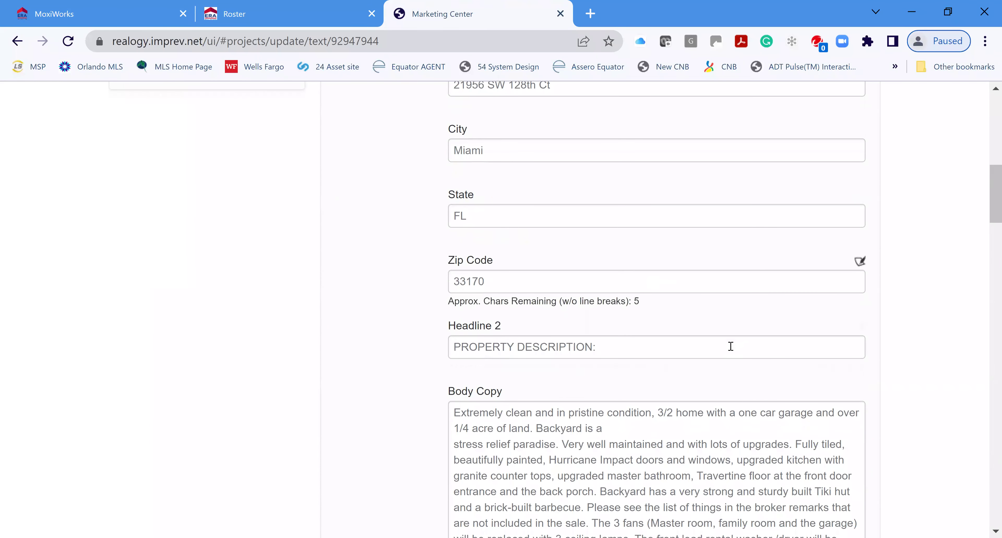
scroll(720, 405, down, 4)
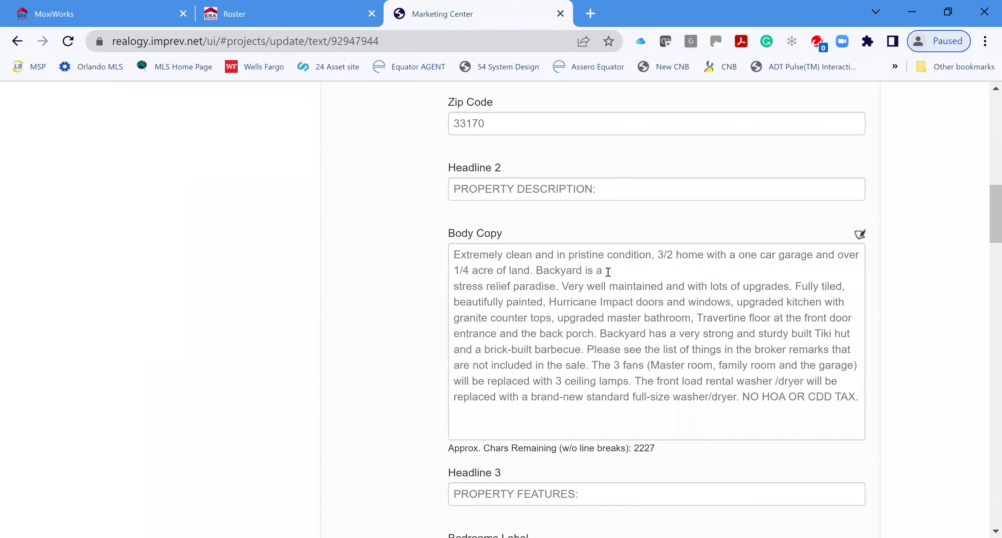
click(626, 310)
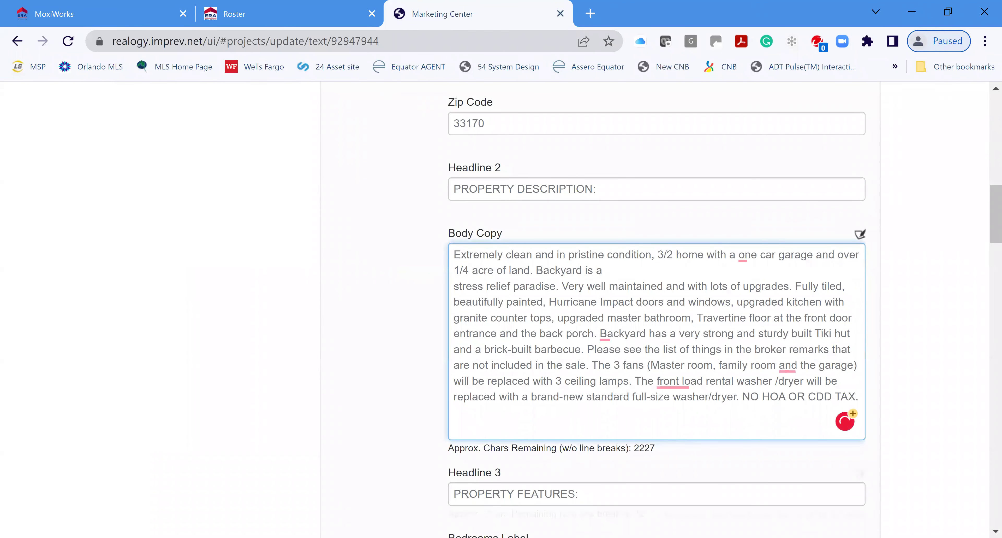
key(Delete)
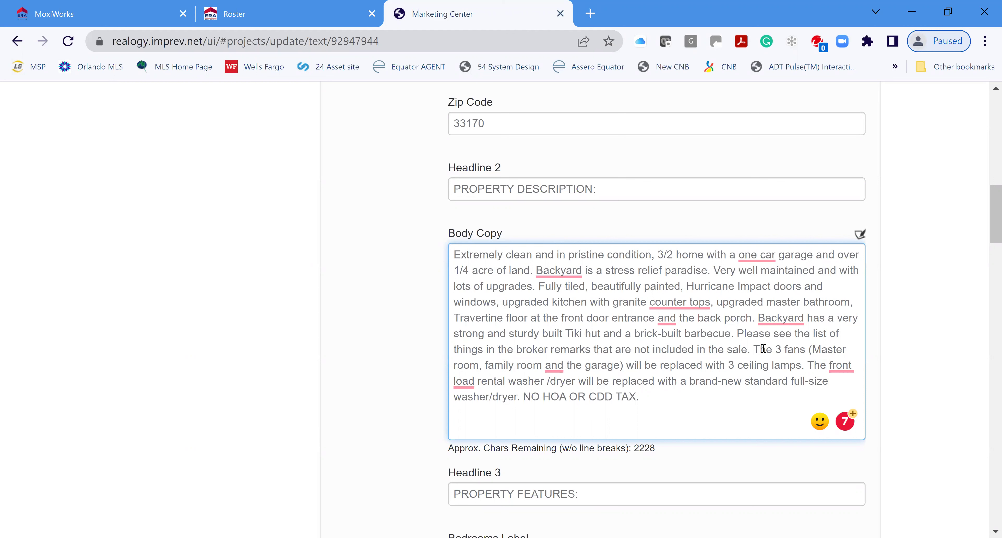
drag(523, 395, 665, 396)
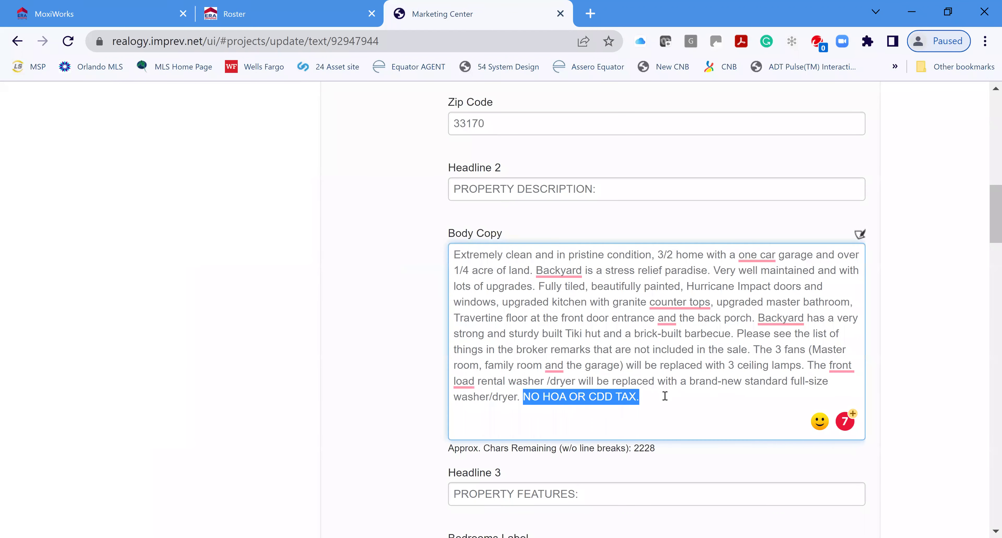
key(BackSpace)
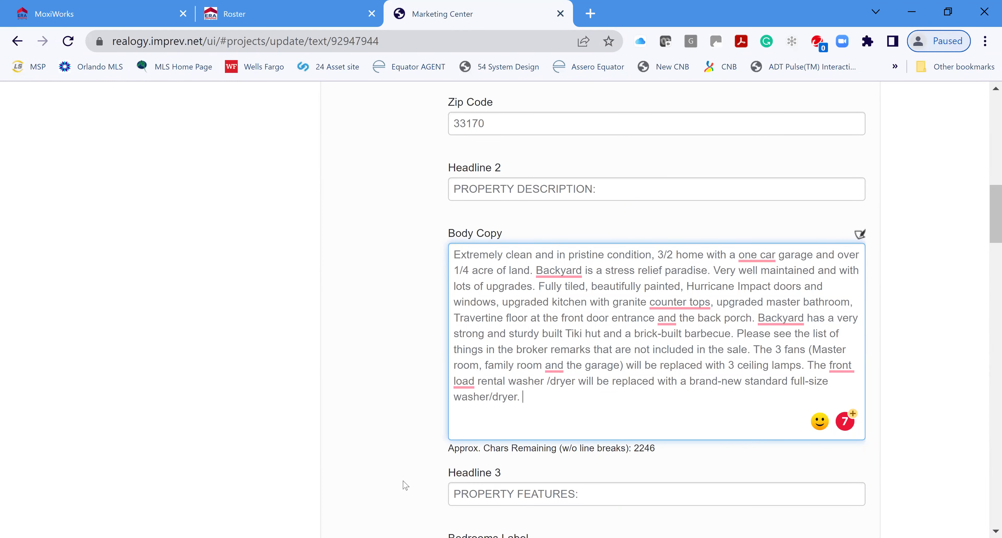
Enter Miami Dade County as the School District
key(Tab)
scroll(719, 349, down, 4)
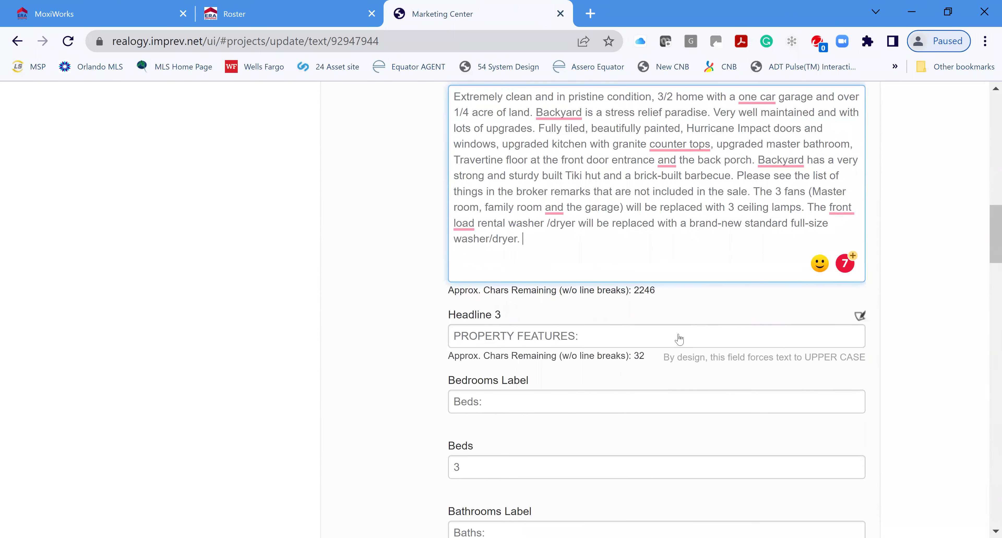
scroll(658, 389, down, 2)
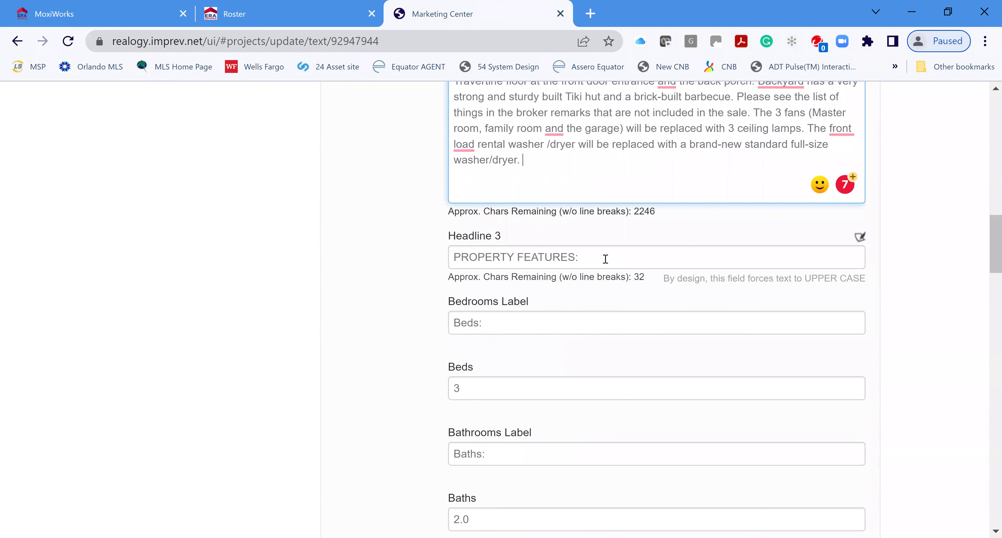
scroll(606, 364, down, 2)
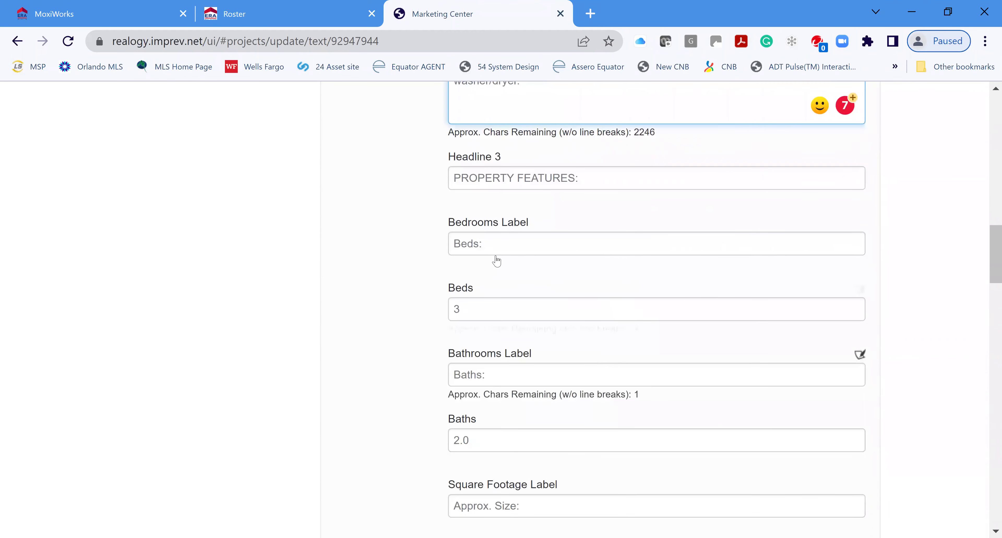
scroll(616, 273, down, 2)
scroll(604, 307, down, 2)
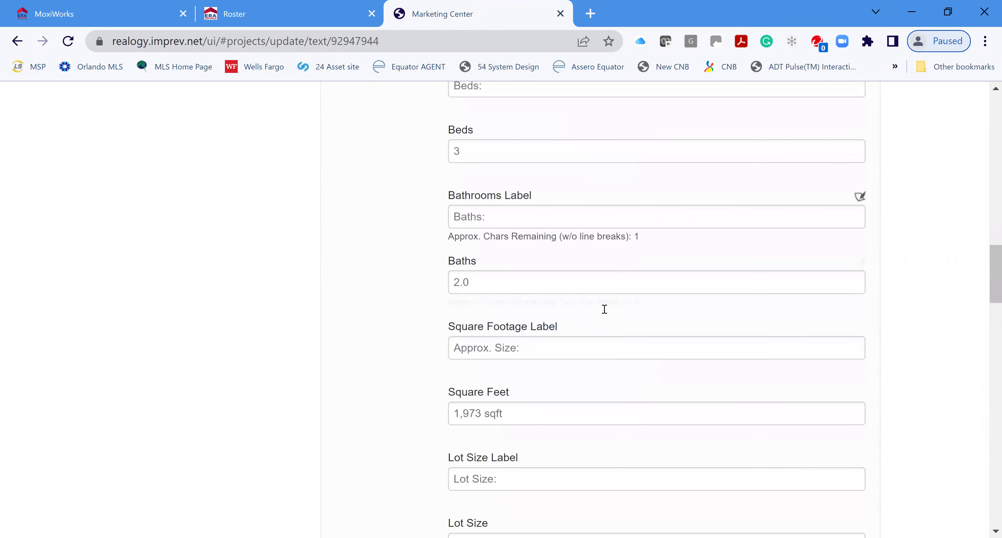
scroll(618, 360, down, 4)
scroll(614, 358, down, 4)
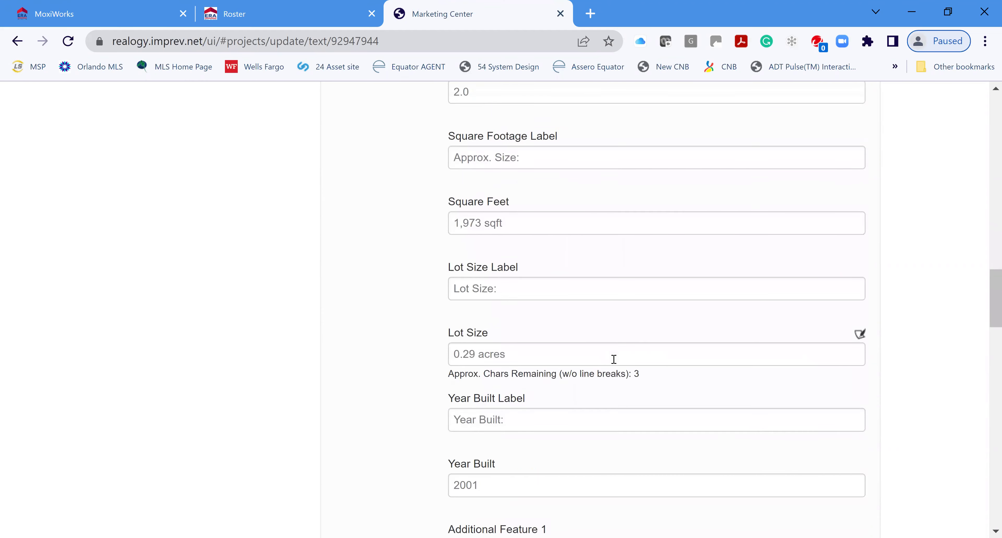
scroll(633, 391, down, 2)
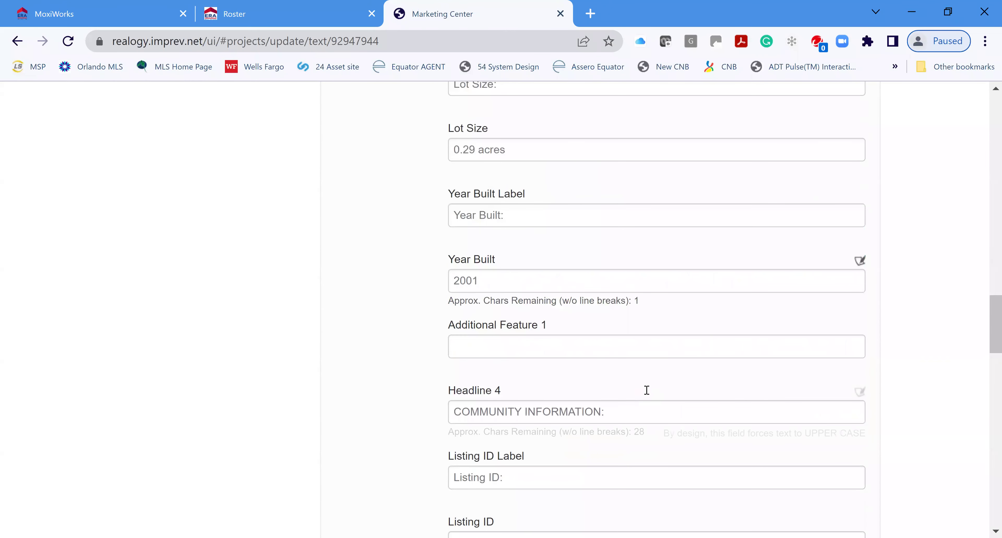
scroll(647, 394, down, 6)
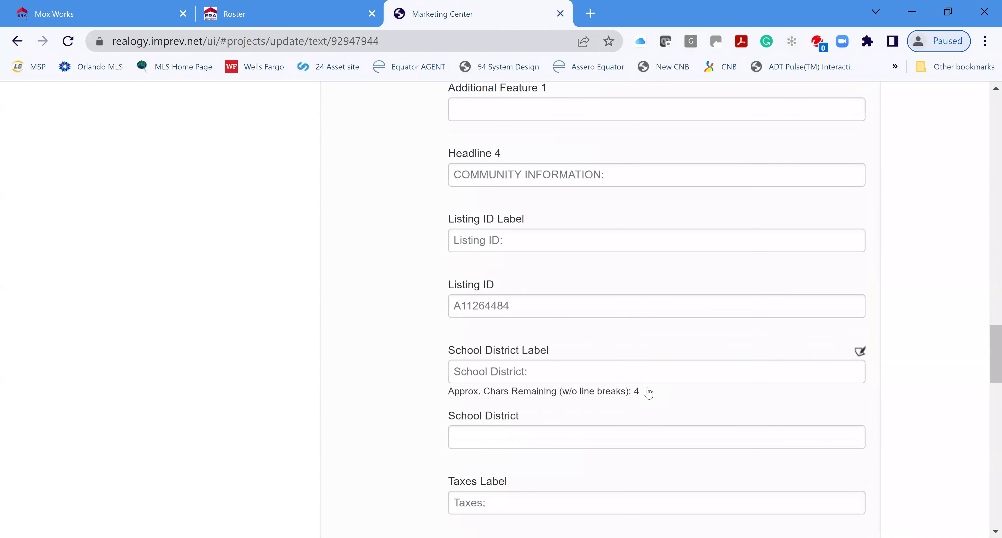
scroll(646, 391, down, 2)
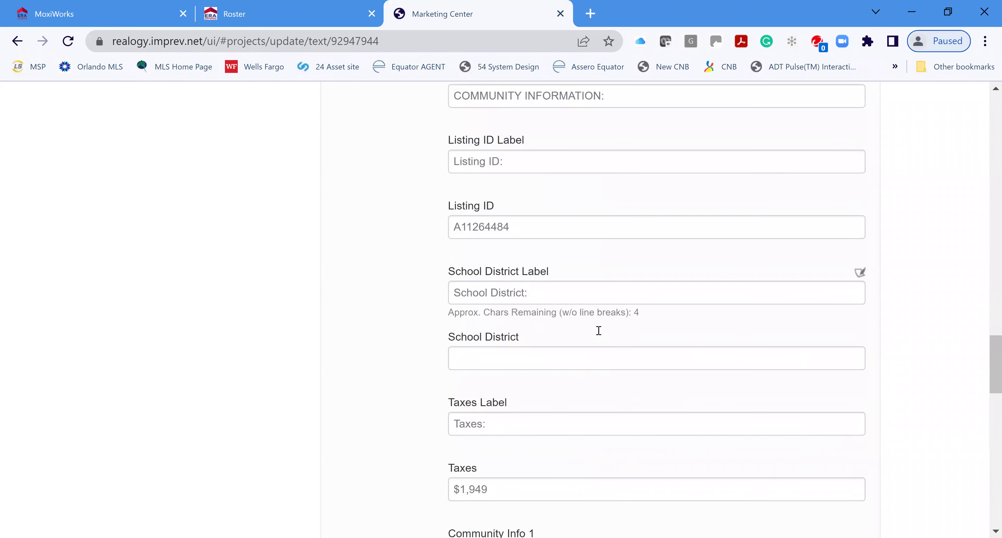
click(544, 358)
text(Miami)
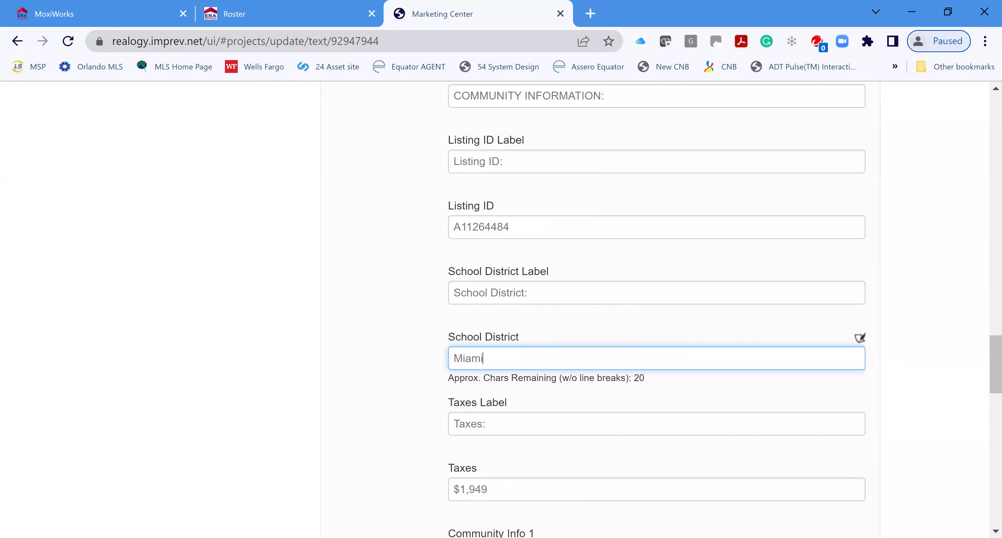
text( Dade County)
Clear the Taxes label and the $1,949 tax amount
scroll(595, 271, down, 3)
drag(489, 268, 388, 267)
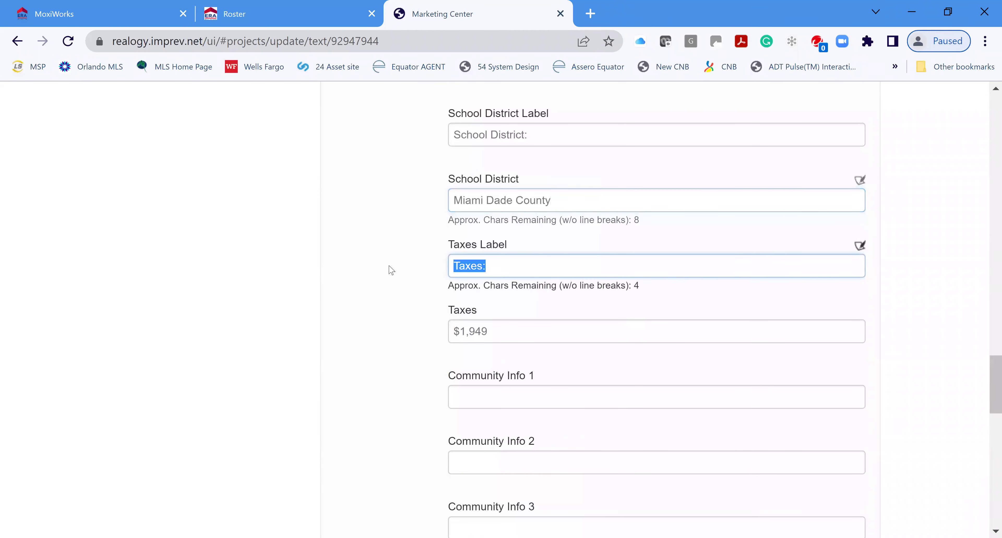
key(BackSpace)
drag(491, 330, 447, 331)
key(BackSpace)
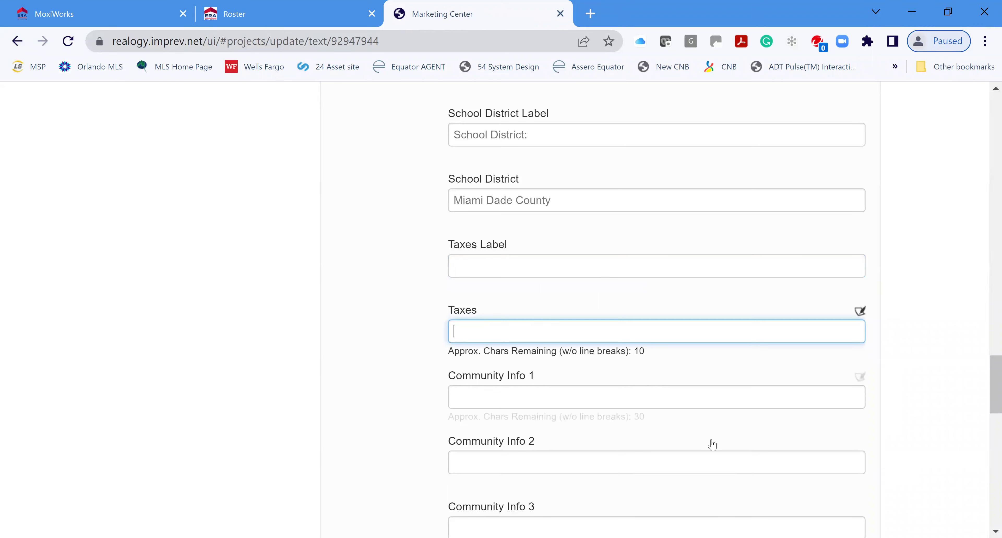
Save the project text and continue to the agent details
scroll(667, 417, down, 3)
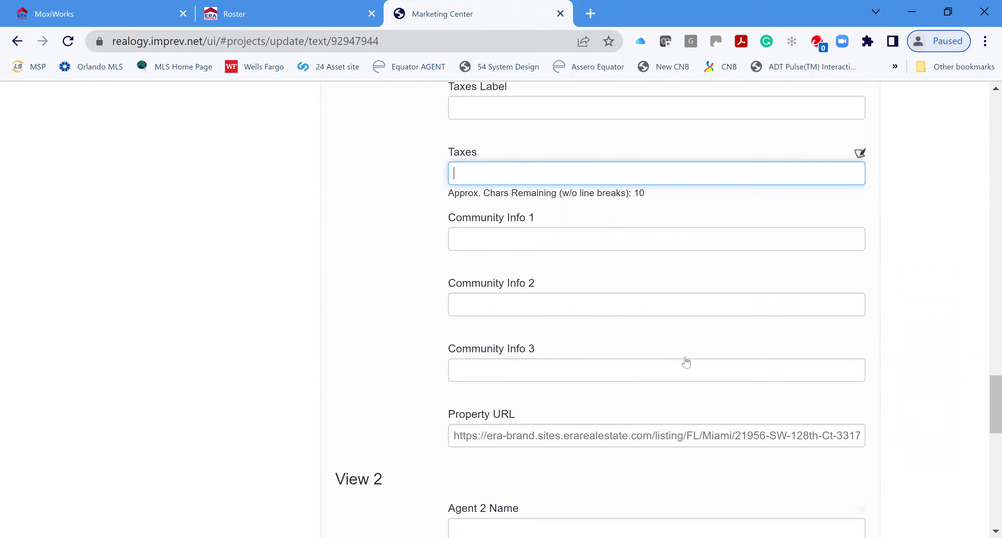
scroll(686, 363, down, 3)
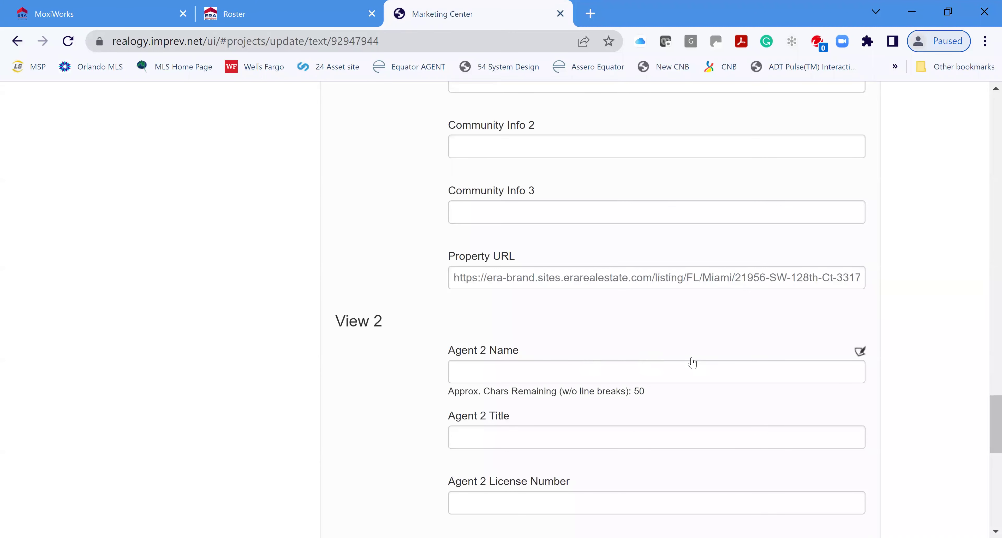
scroll(692, 363, down, 3)
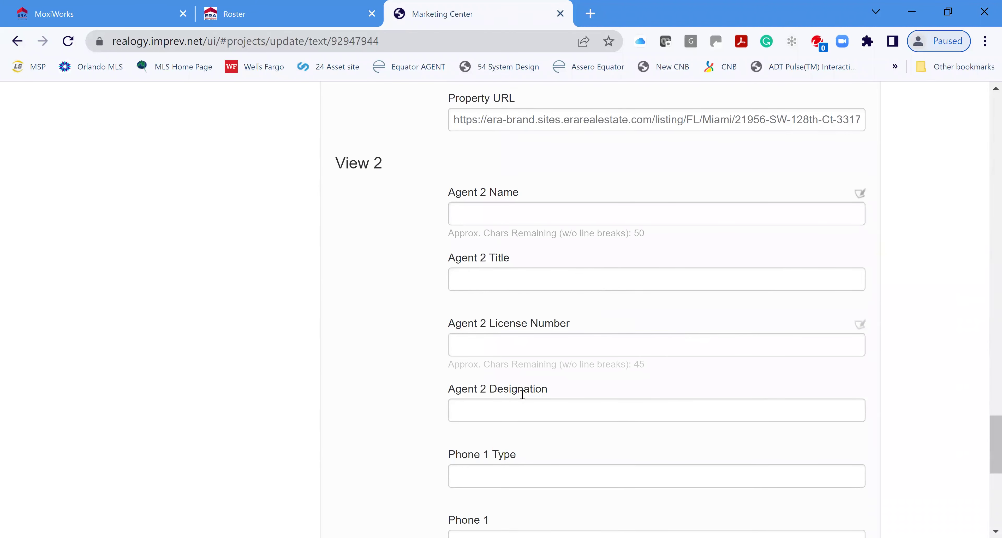
scroll(583, 459, down, 5)
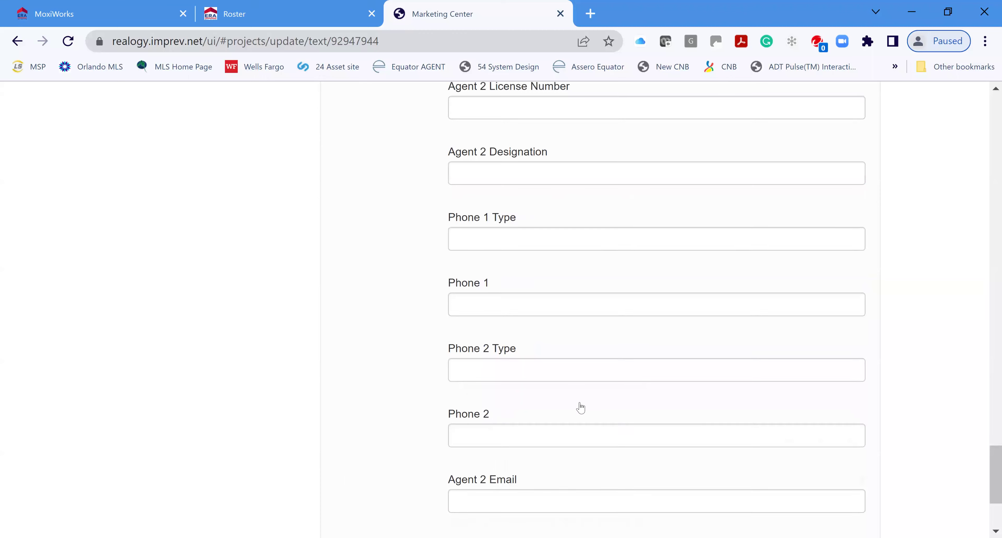
scroll(581, 406, down, 3)
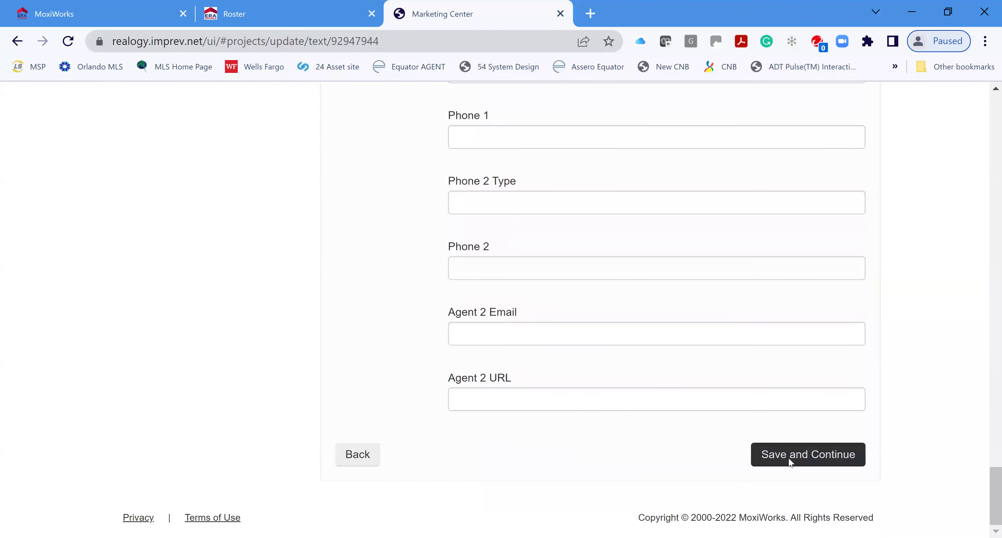
click(789, 458)
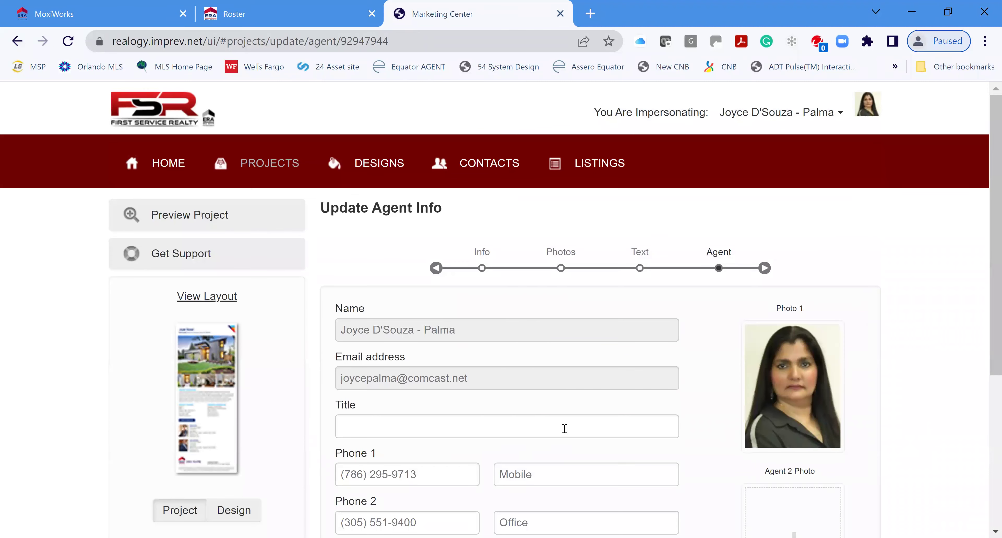
Skip adding a second agent photo and save the agent details
scroll(566, 424, down, 3)
scroll(674, 417, down, 2)
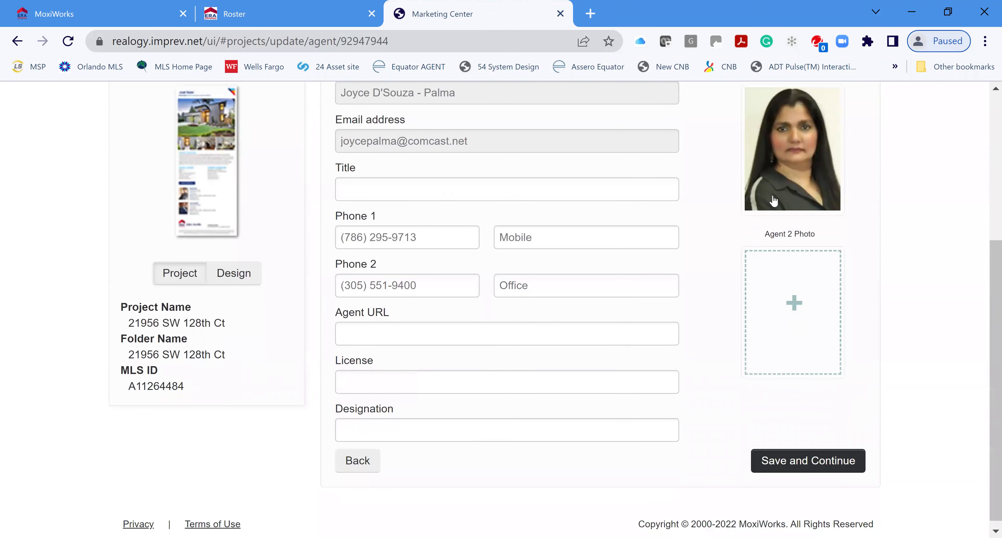
click(793, 304)
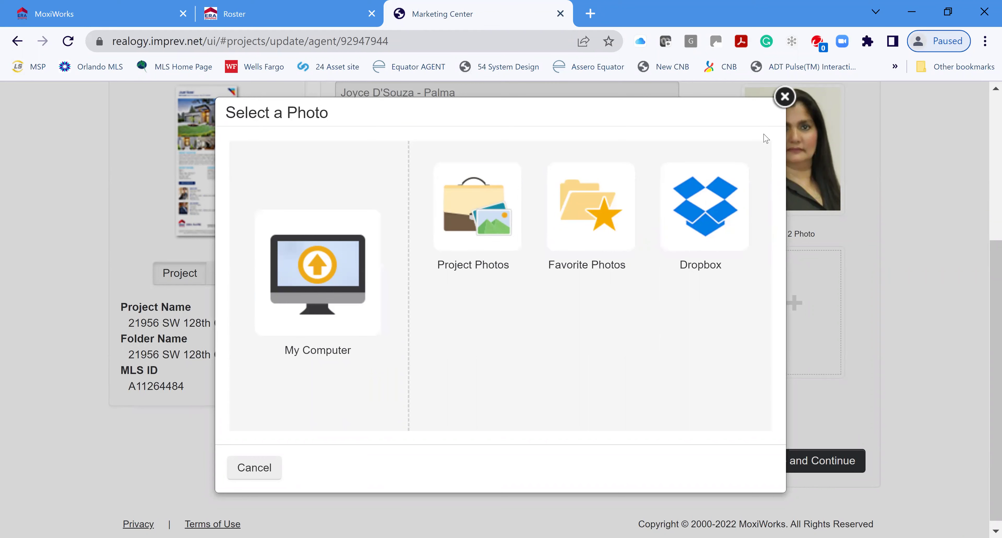
click(787, 98)
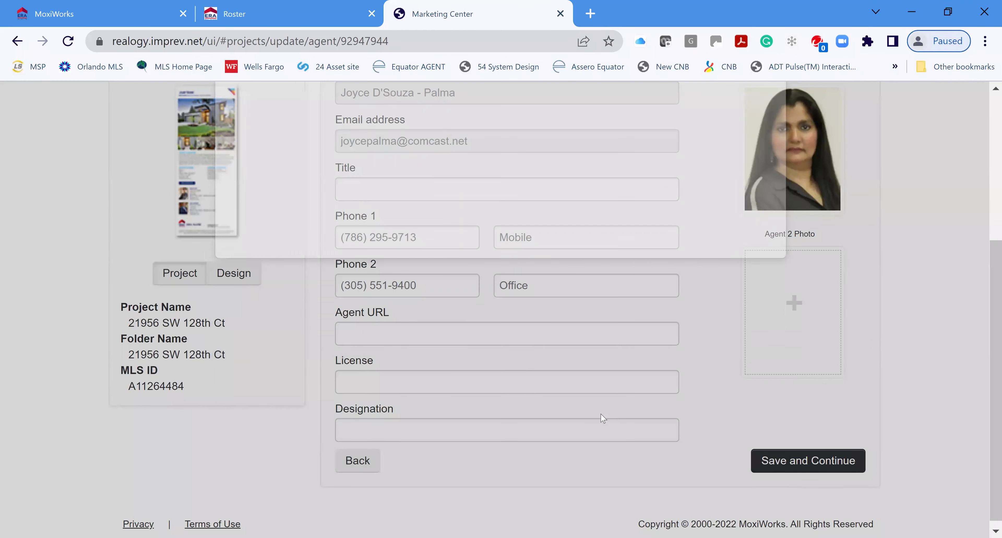
click(795, 455)
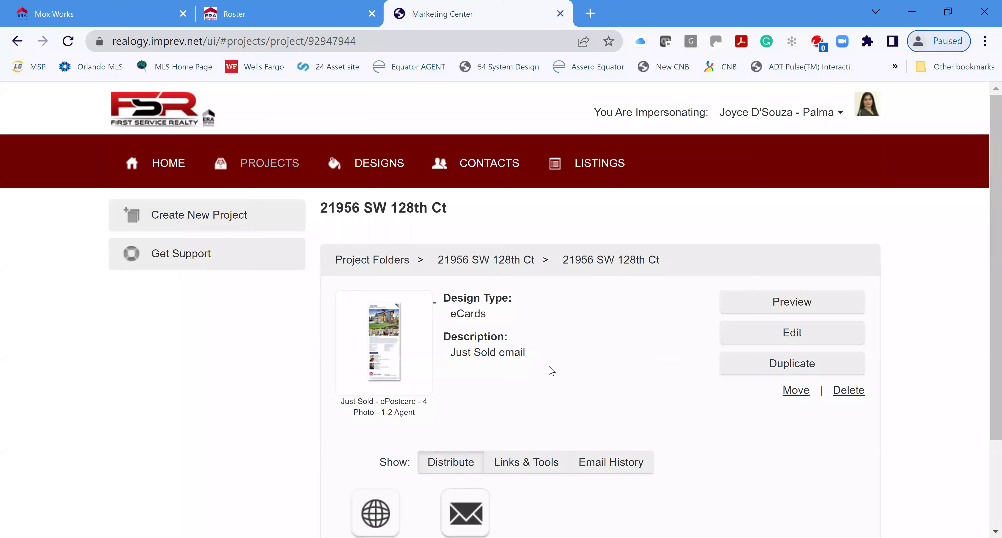
Review the Just Sold eCard preview, close it, and go to Email to Contacts
scroll(548, 369, down, 3)
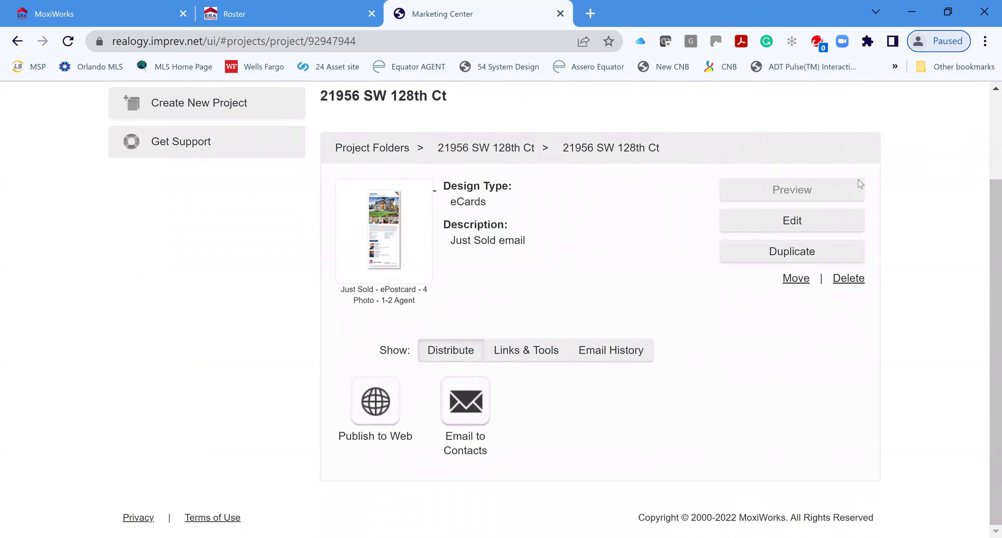
click(804, 189)
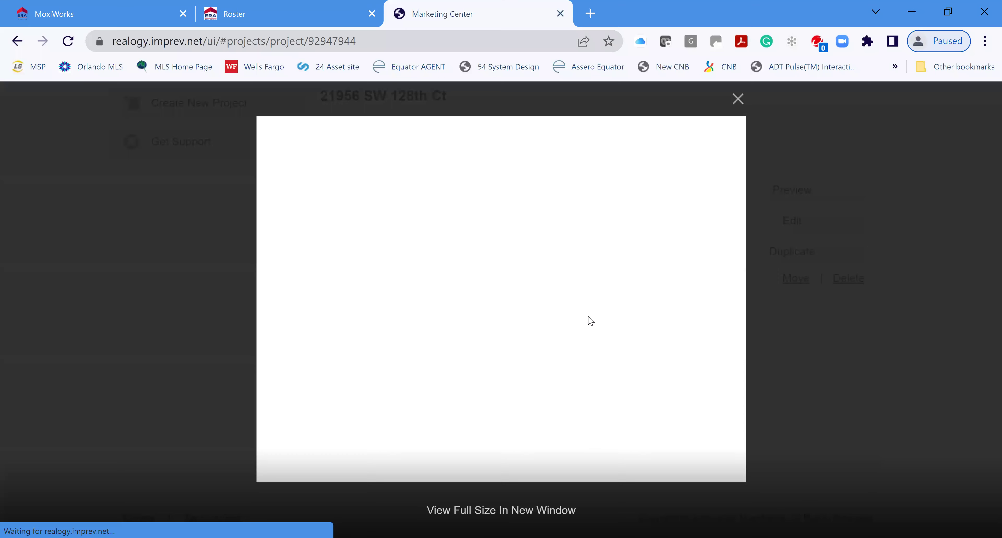
scroll(601, 295, down, 2)
scroll(603, 294, down, 8)
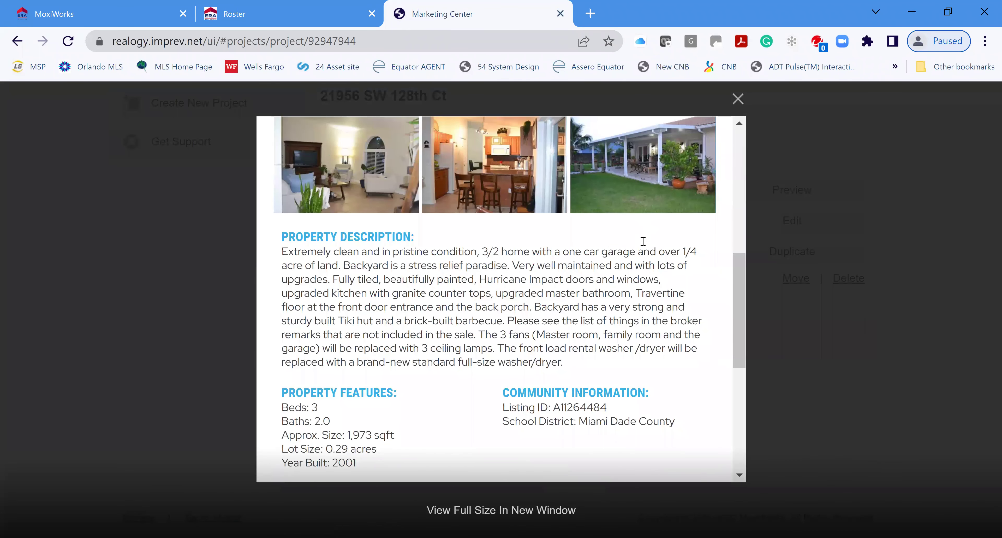
scroll(644, 257, up, 2)
scroll(645, 264, up, 4)
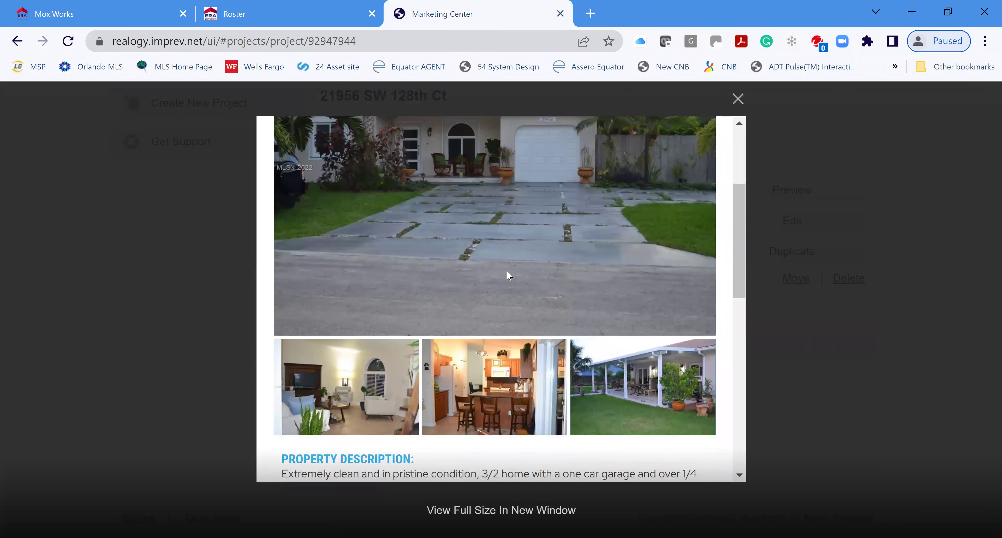
scroll(507, 272, down, 7)
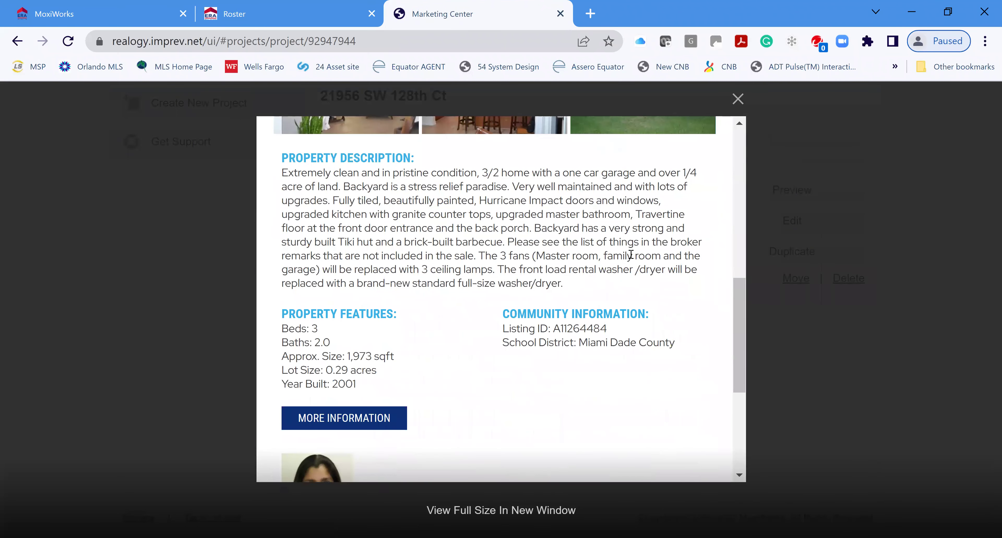
scroll(496, 343, down, 4)
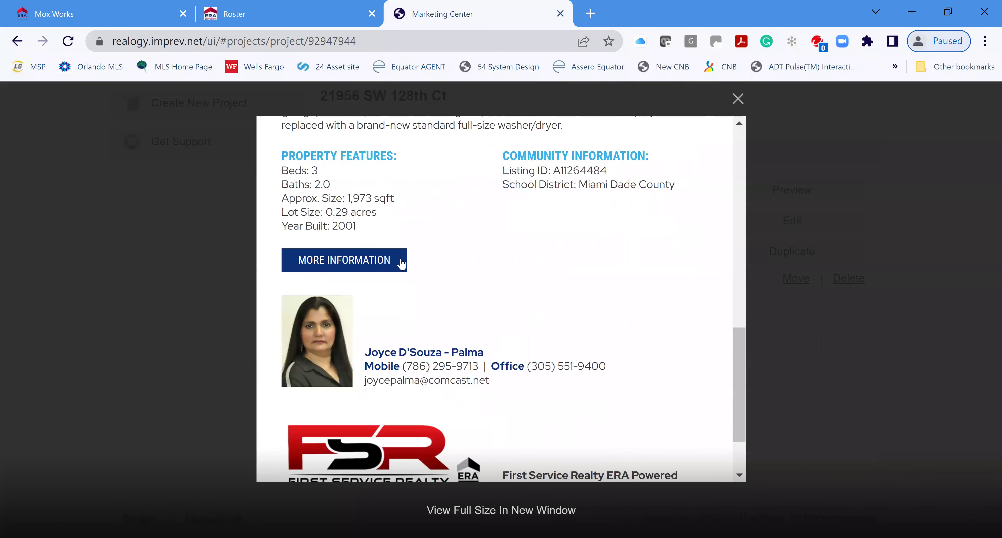
scroll(601, 340, down, 2)
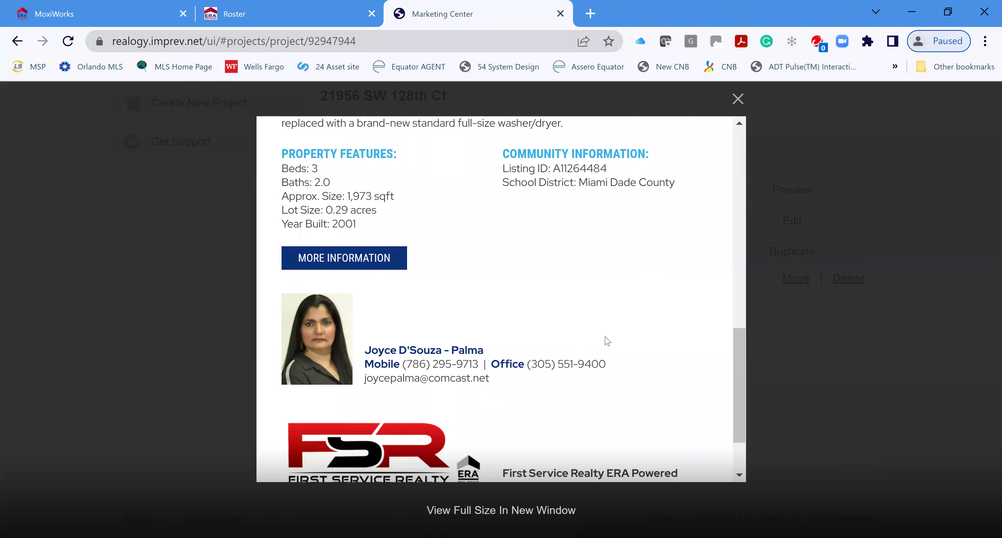
scroll(668, 337, up, 5)
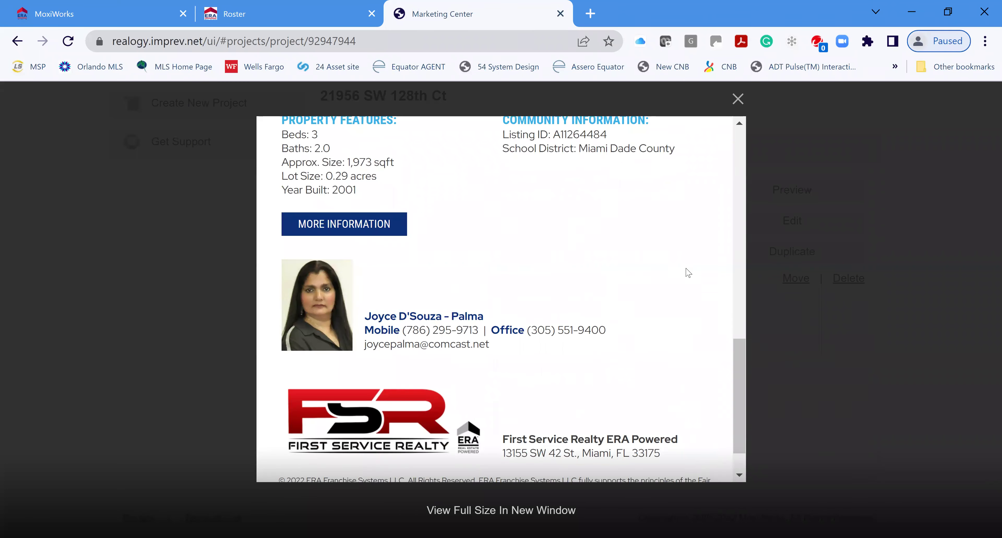
scroll(772, 141, up, 5)
click(739, 101)
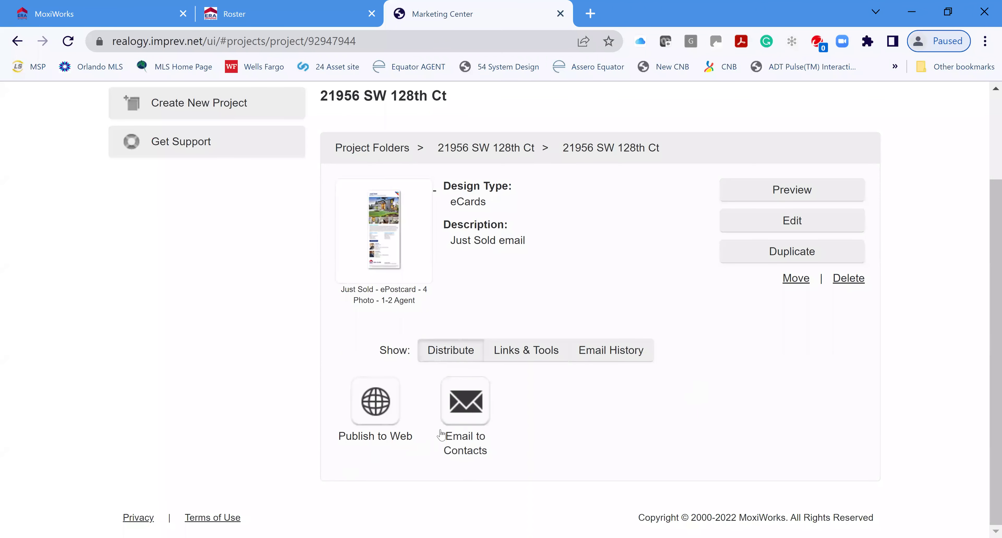
click(470, 413)
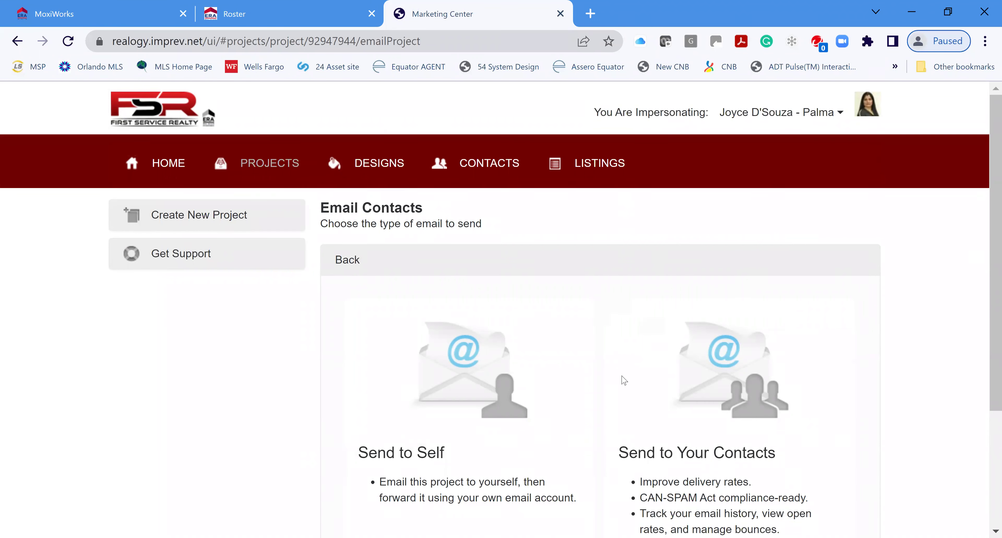
Choose Send to Your Contacts and enter the recipient's e-mail address
scroll(888, 363, down, 4)
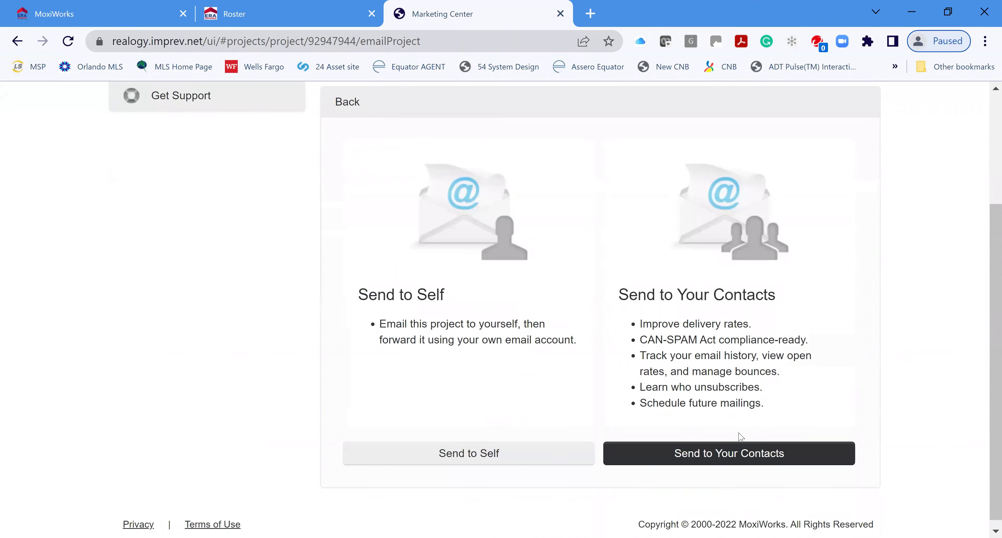
click(738, 454)
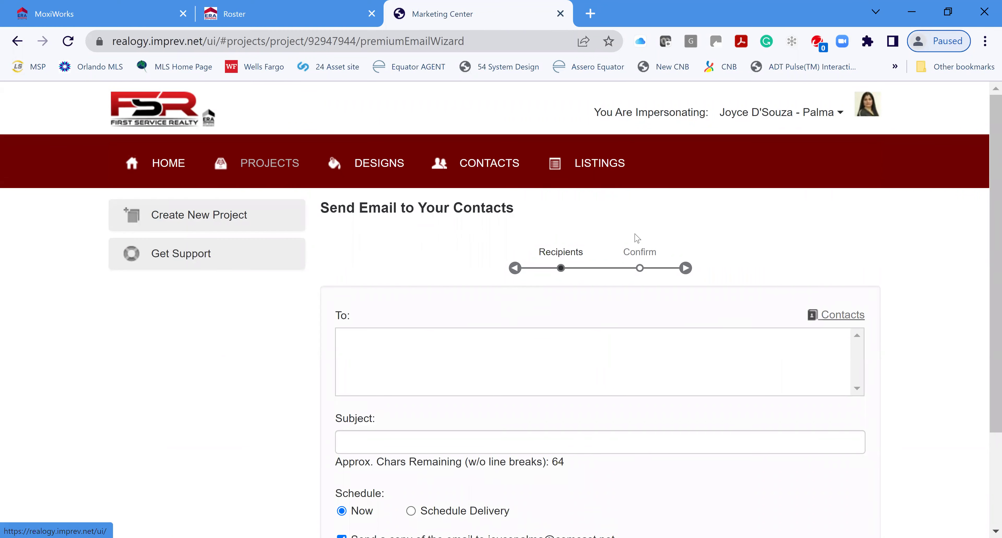
click(558, 335)
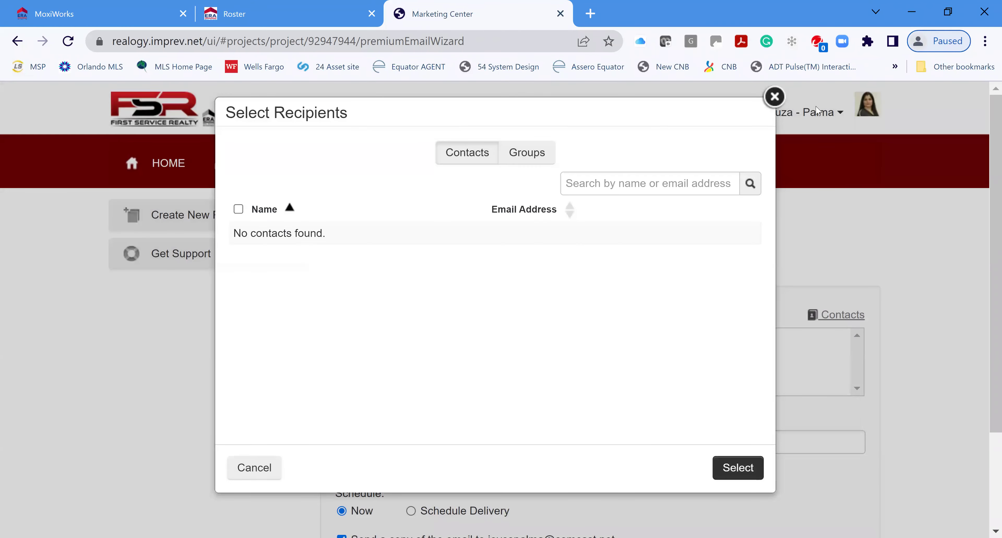
click(774, 97)
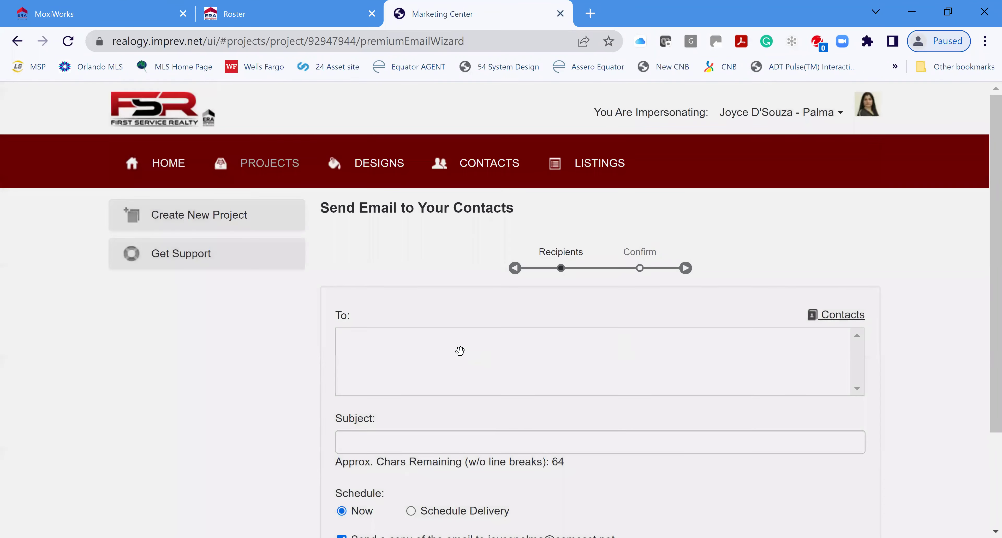
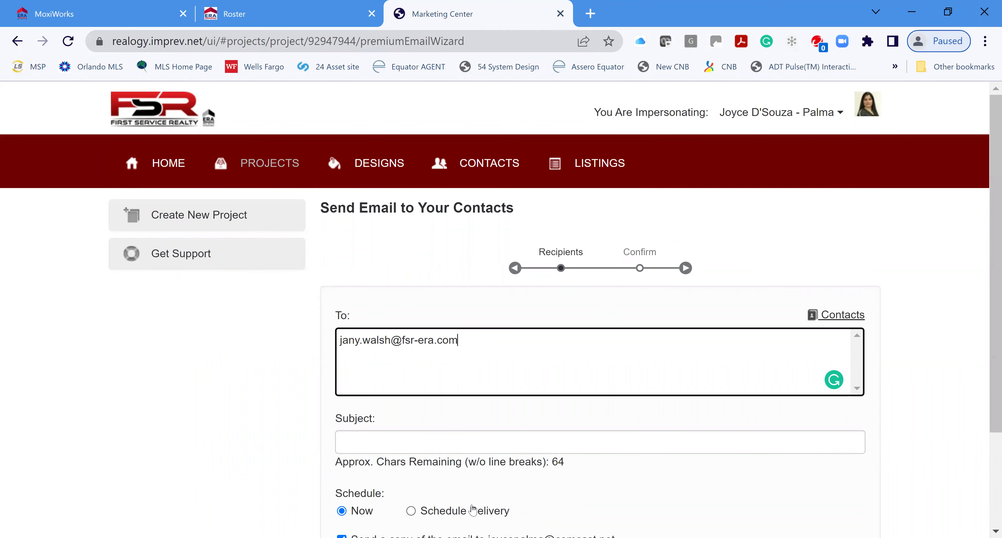
Set the subject 'Just in Kendall, Beautiful Home' and turn off the sender copy
scroll(622, 359, down, 3)
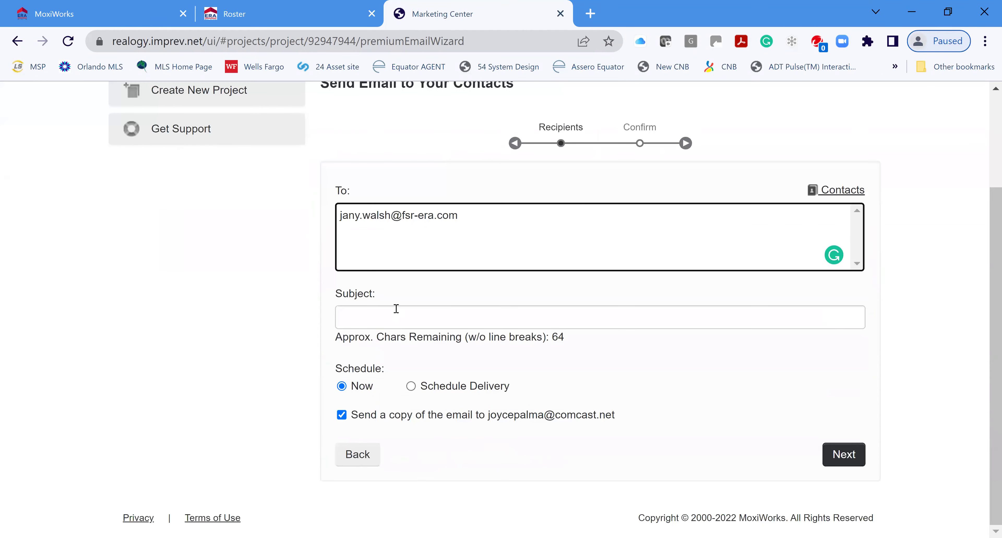
click(396, 309)
text(Ju)
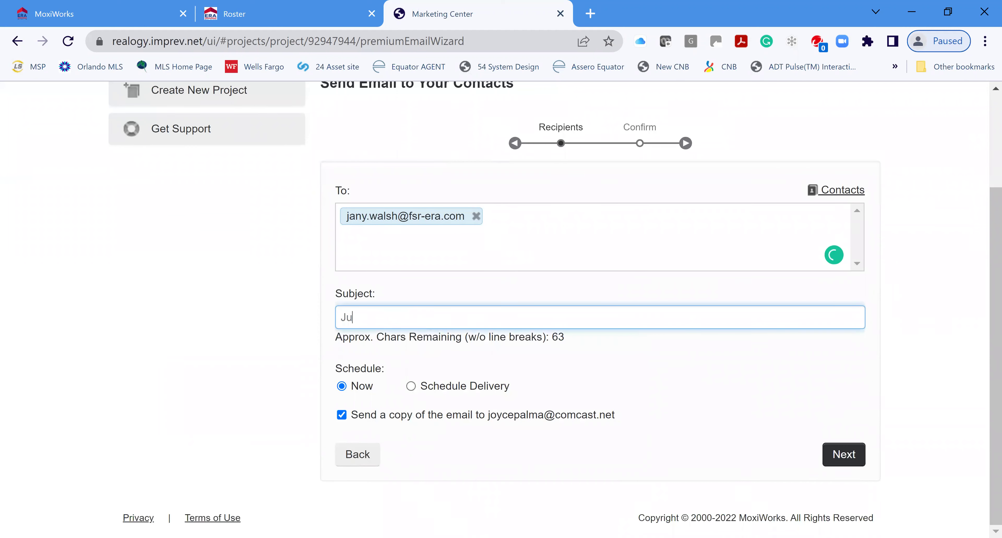
text(st in Kendall, Beau)
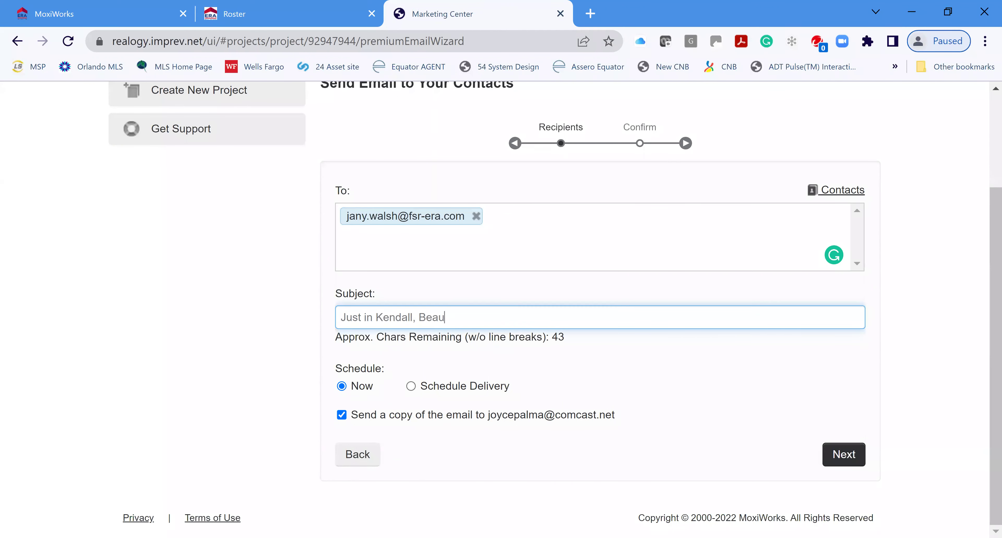
text(tiful Home)
click(344, 417)
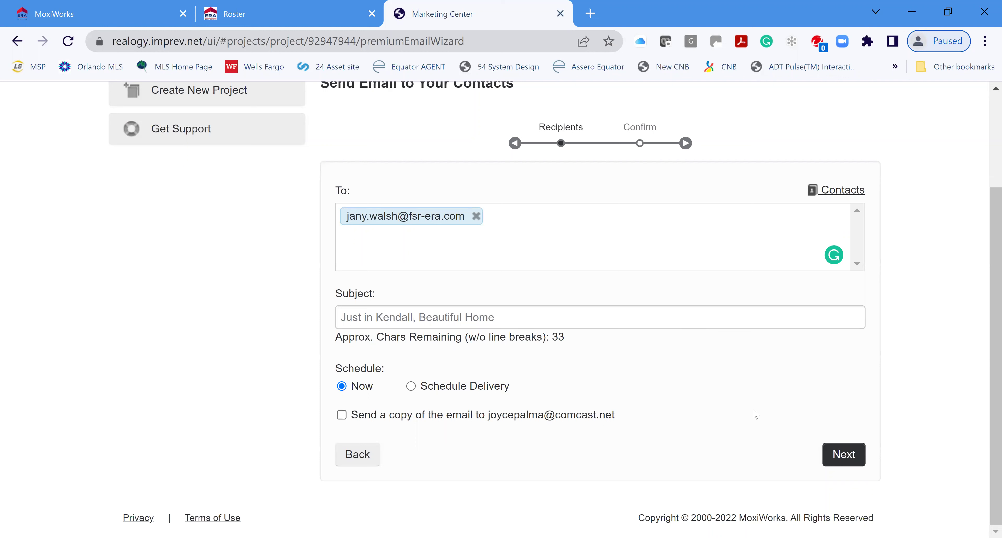
click(839, 455)
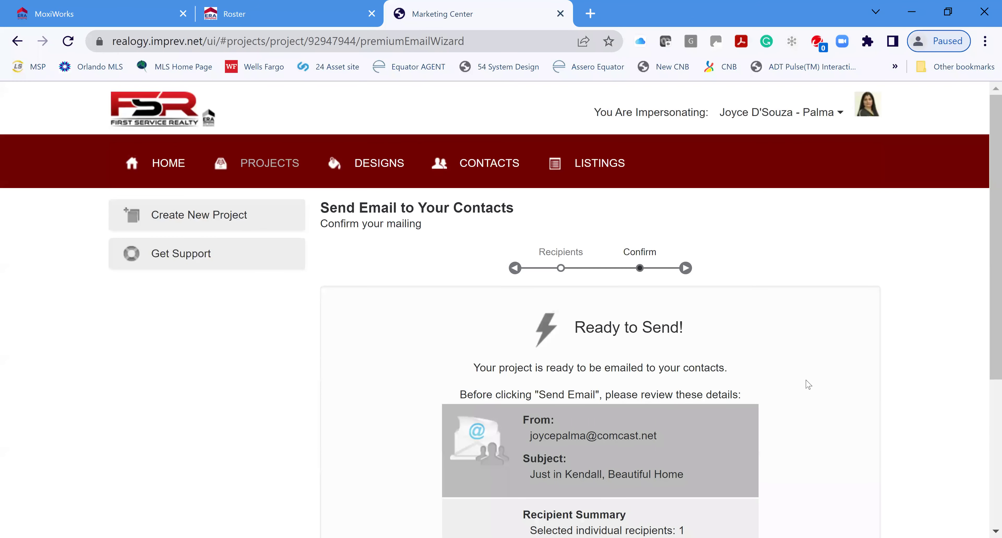
Check the email preview on the Confirm step, then send the email
scroll(731, 330, down, 2)
scroll(500, 318, down, 2)
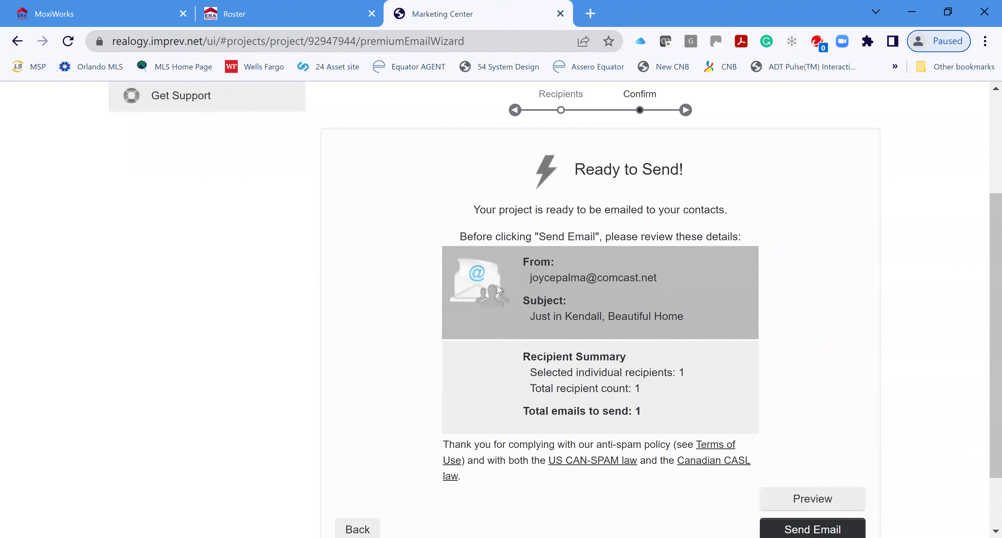
scroll(797, 384, down, 2)
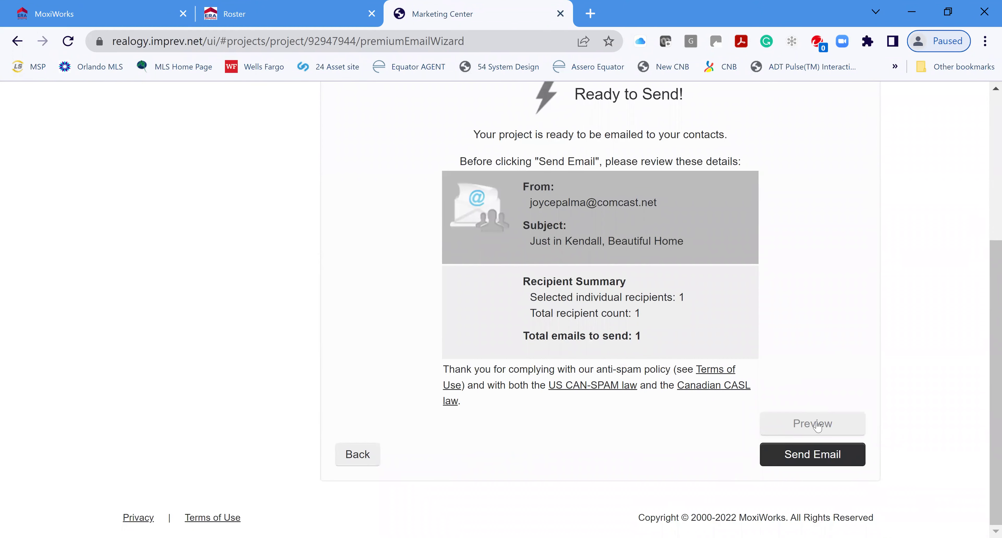
click(805, 431)
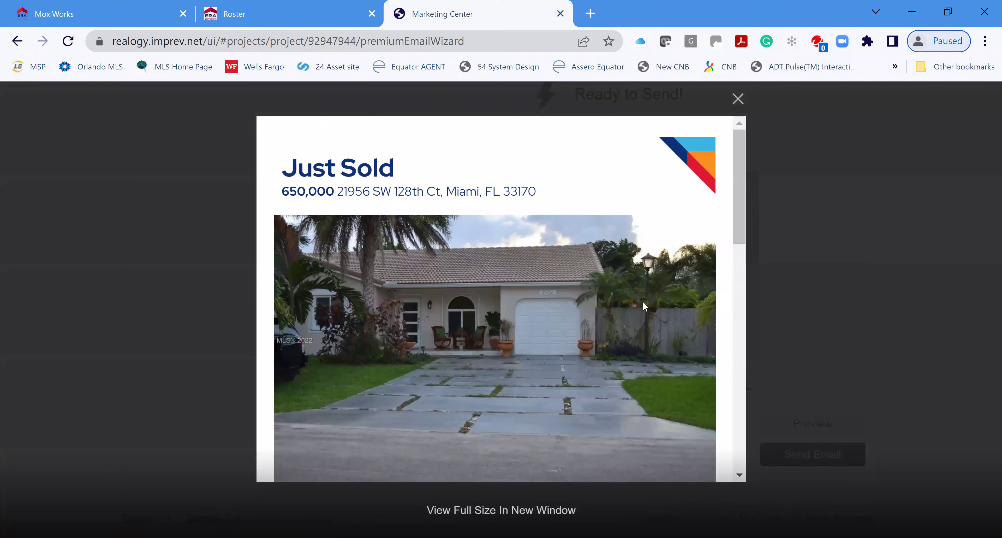
scroll(641, 300, down, 9)
scroll(680, 171, down, 2)
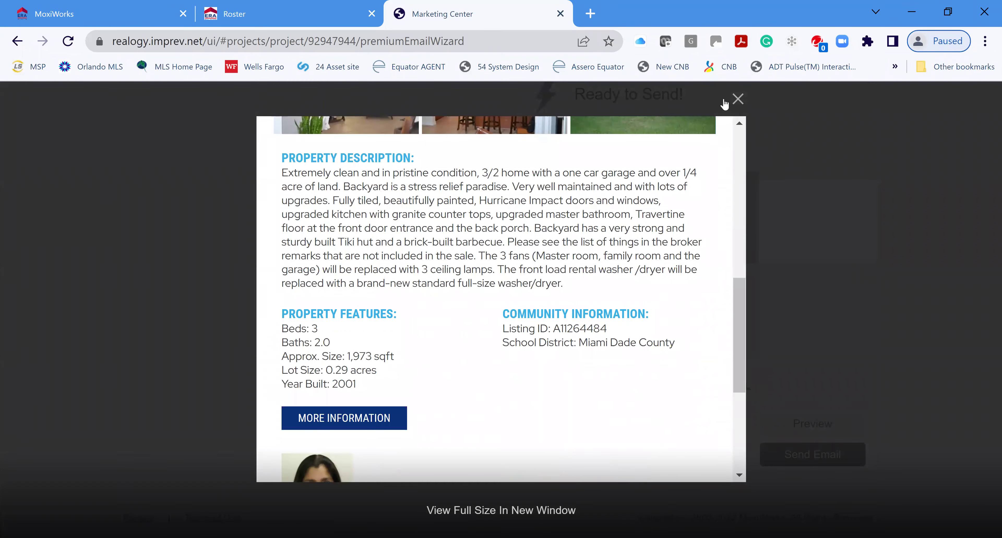
click(738, 99)
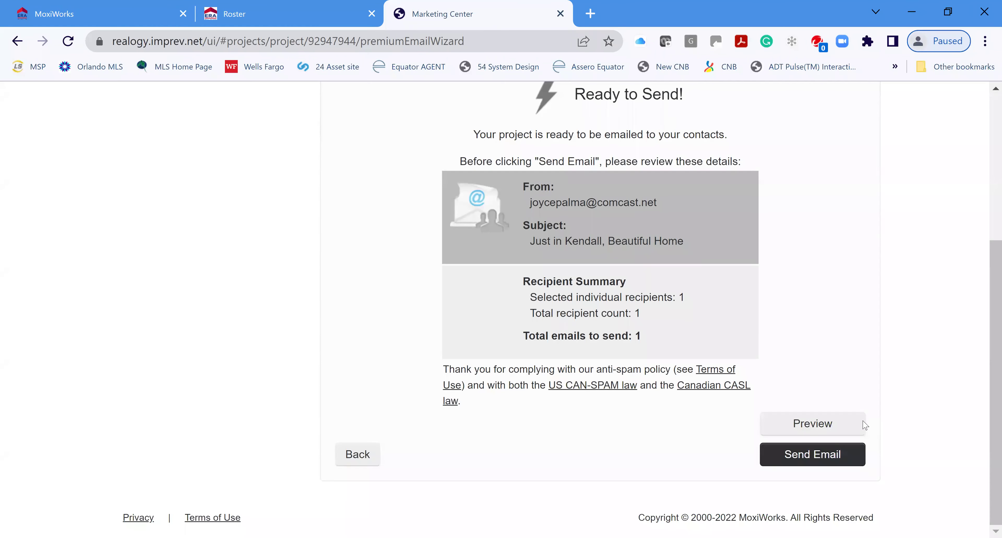
click(814, 453)
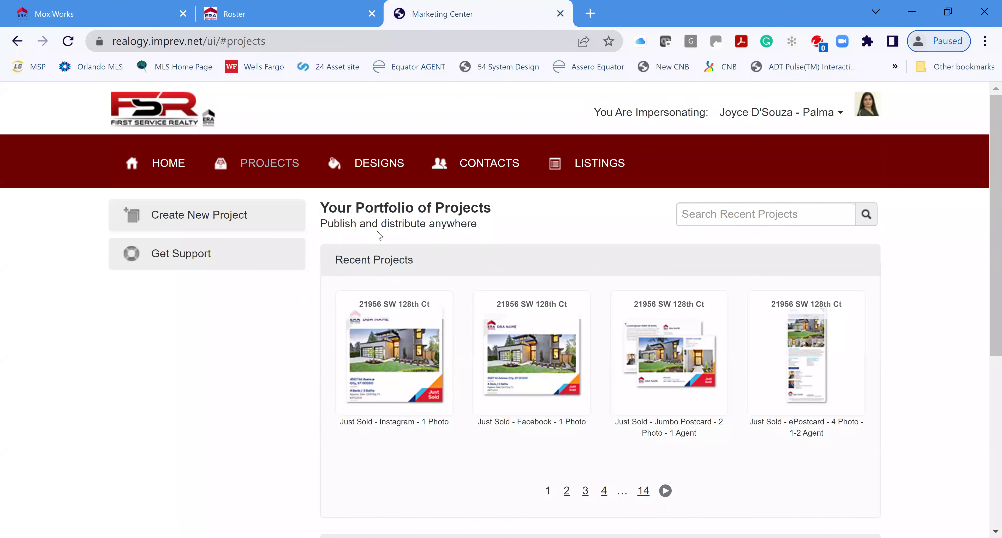
scroll(328, 322, down, 2)
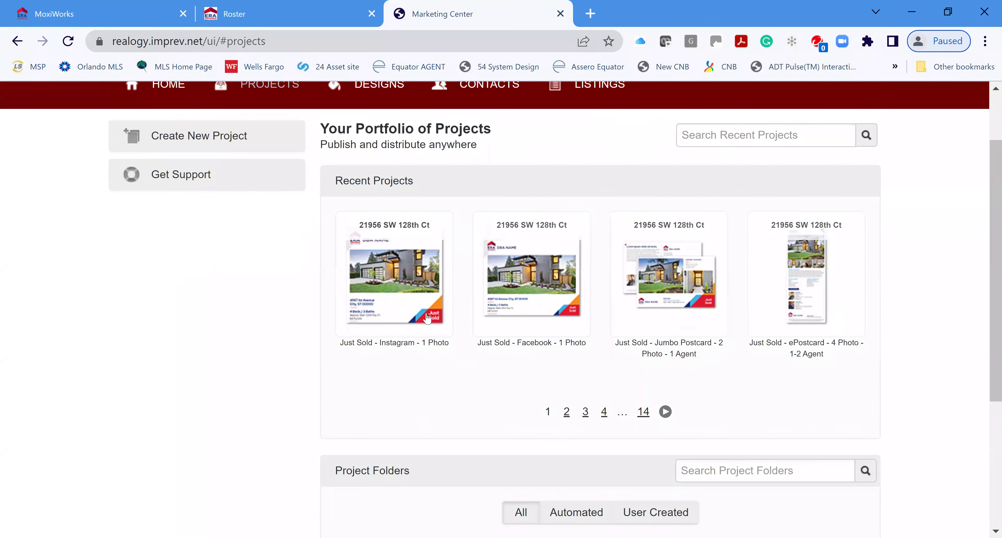
click(395, 301)
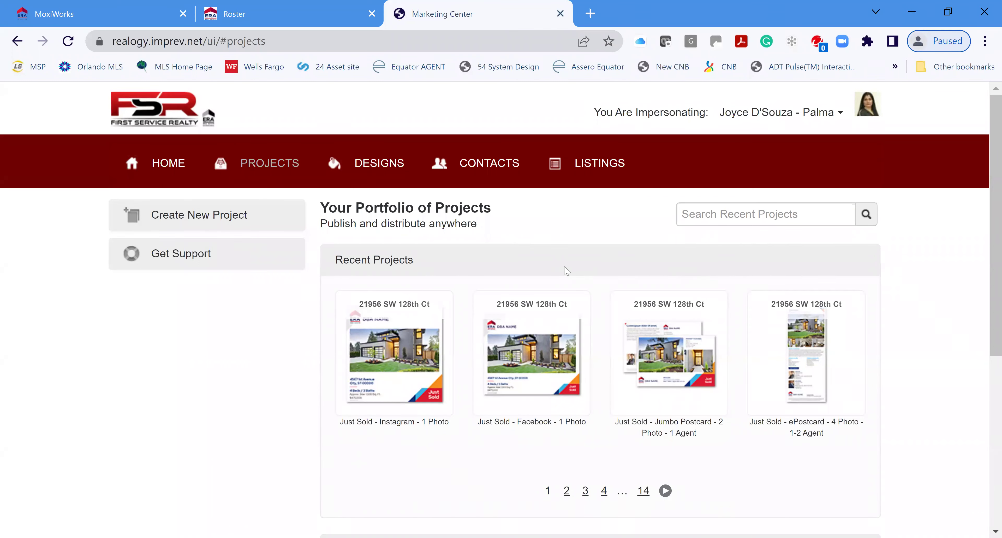
scroll(566, 272, down, 5)
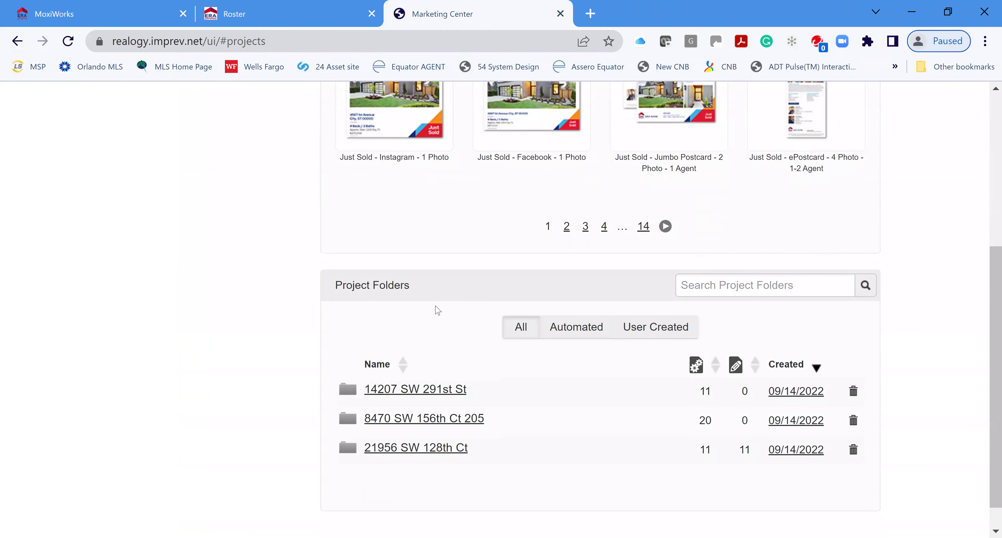
scroll(492, 268, up, 2)
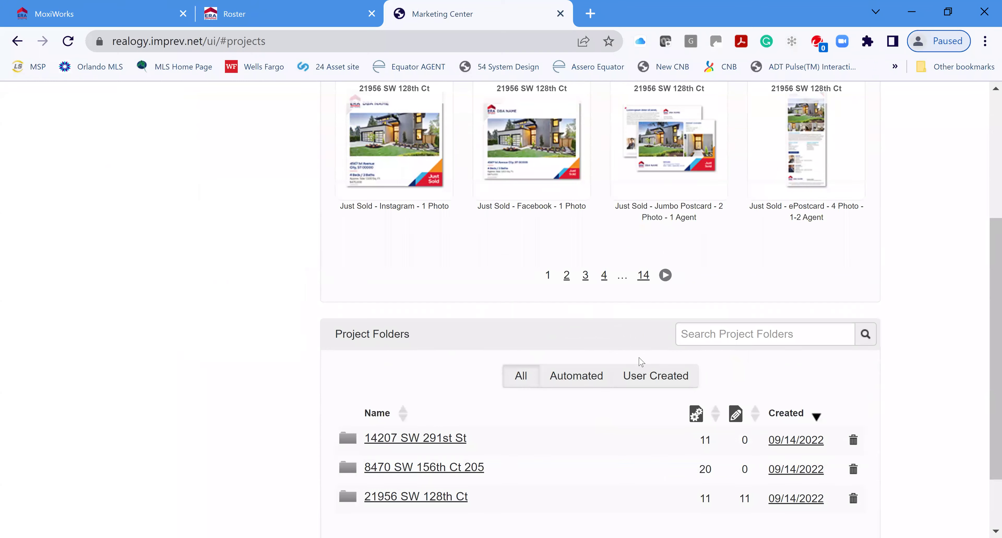
scroll(540, 382, down, 2)
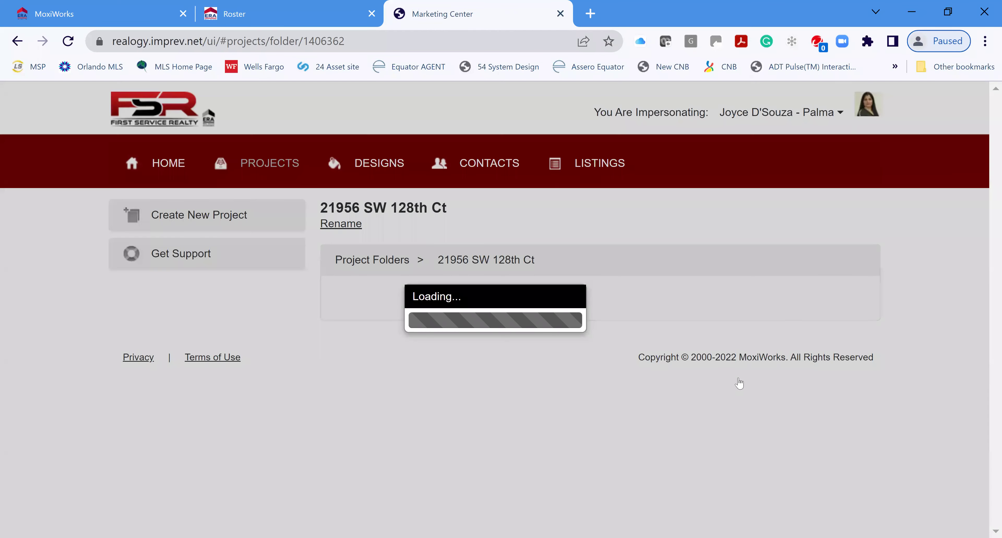
scroll(486, 308, down, 2)
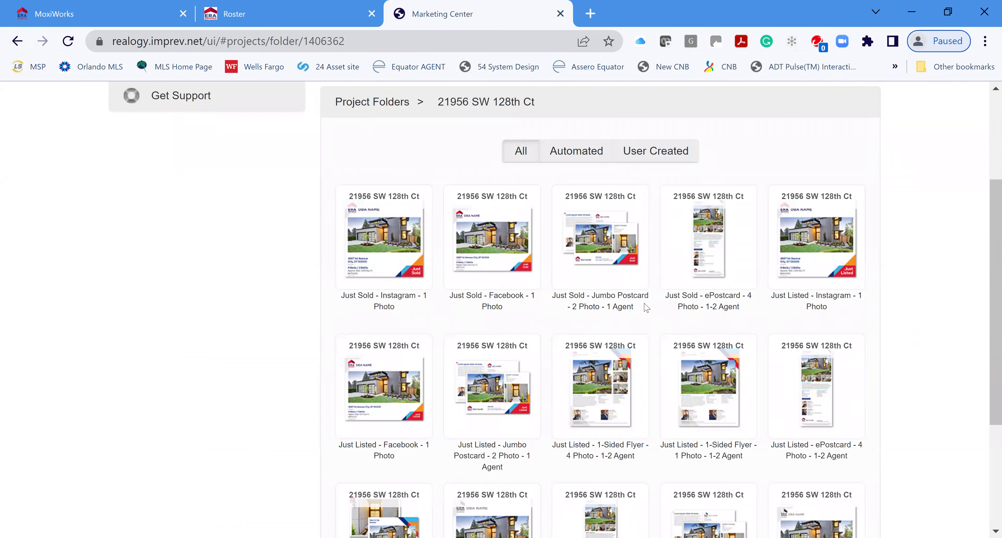
click(391, 253)
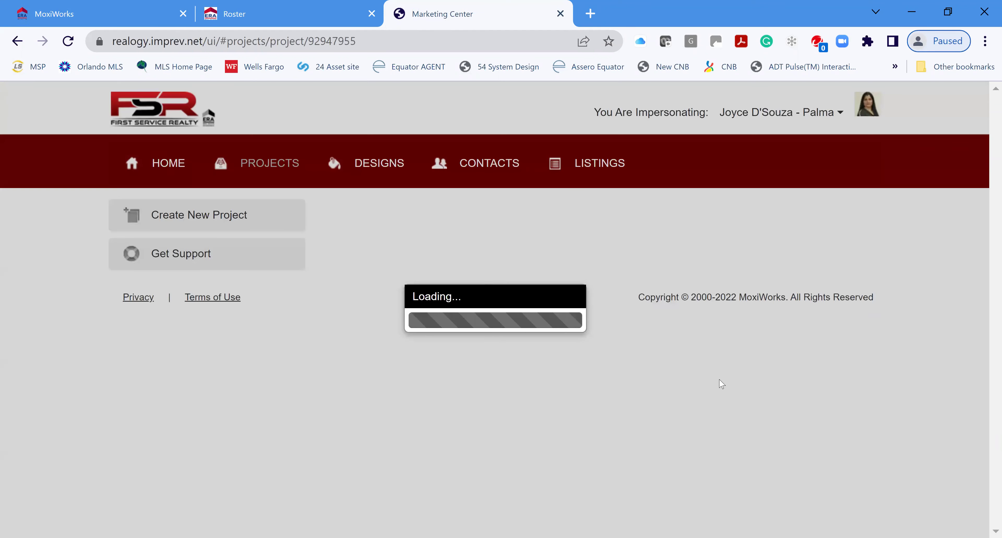
scroll(610, 357, down, 2)
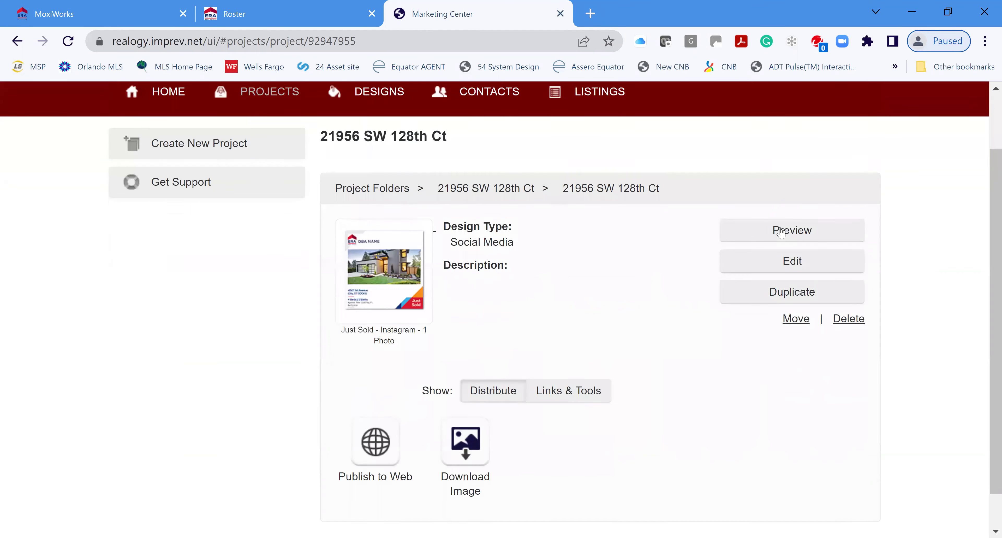
click(786, 226)
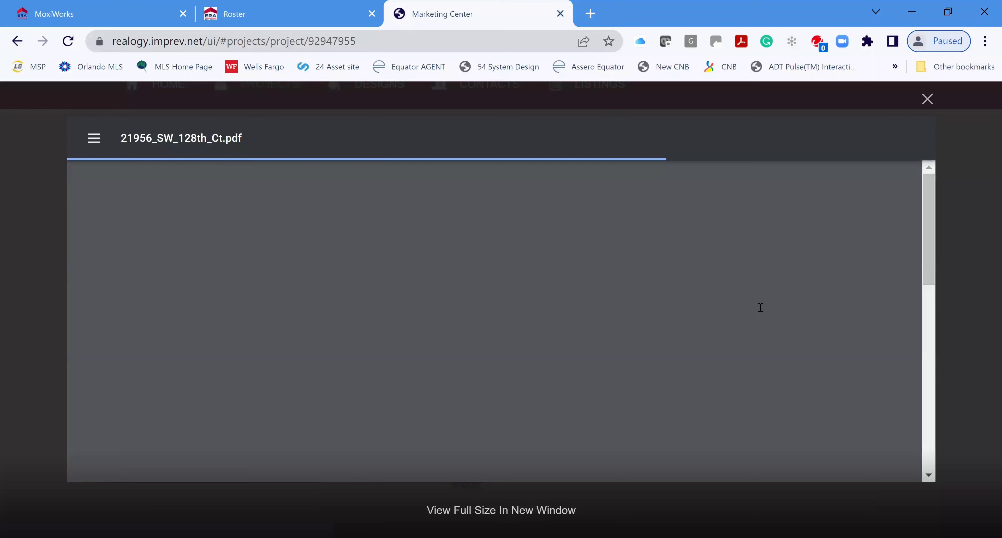
Scroll through the Instagram PDF preview, then close it with Esc
scroll(794, 313, down, 10)
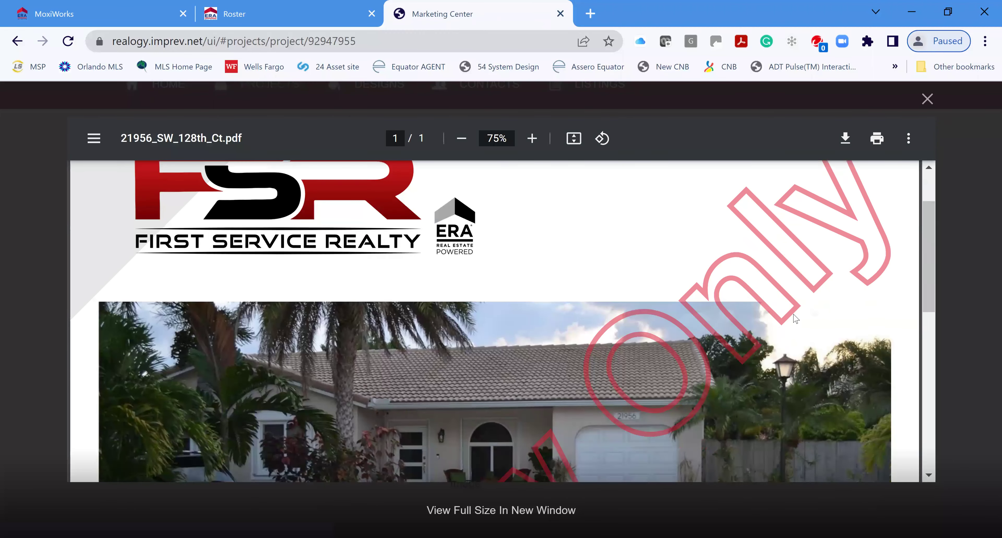
scroll(779, 306, up, 2)
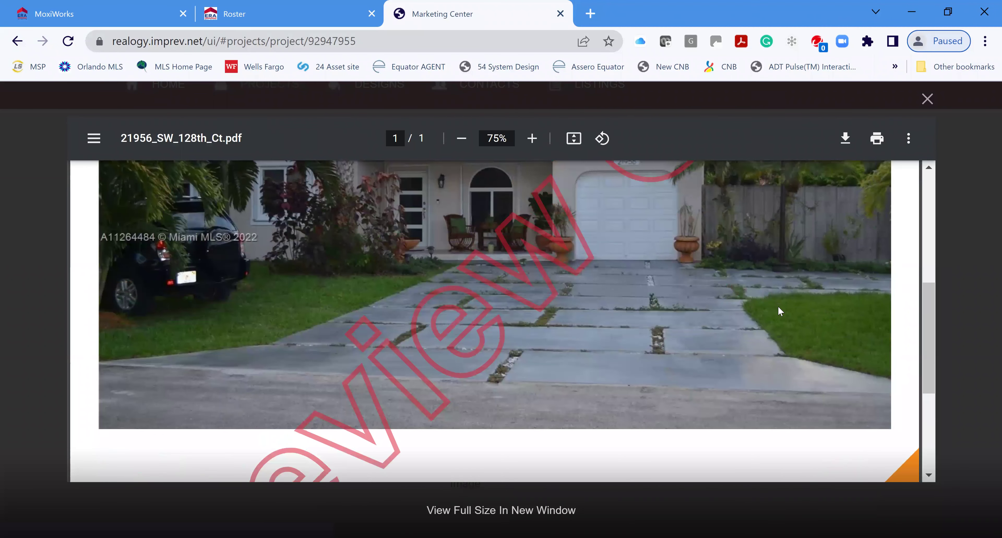
scroll(781, 299, down, 6)
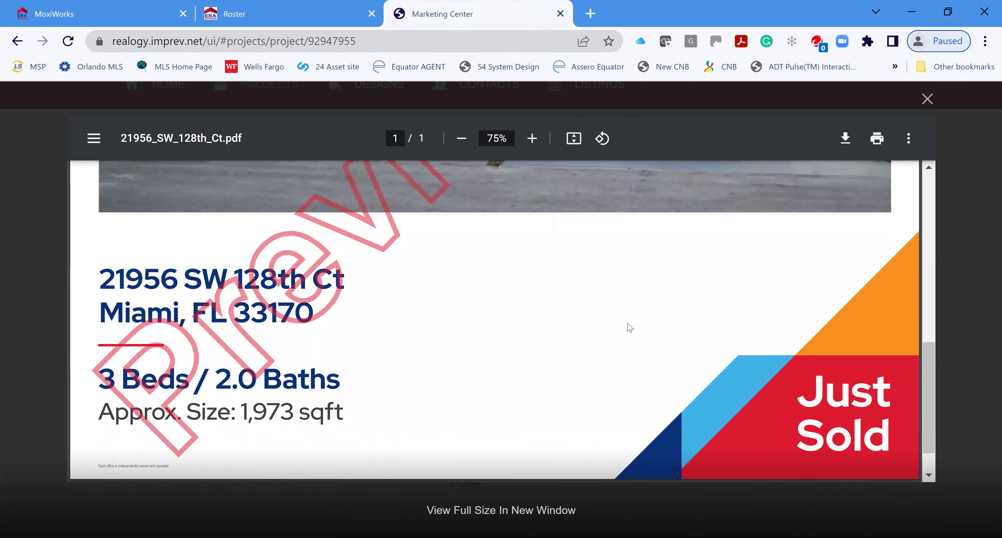
scroll(628, 326, up, 2)
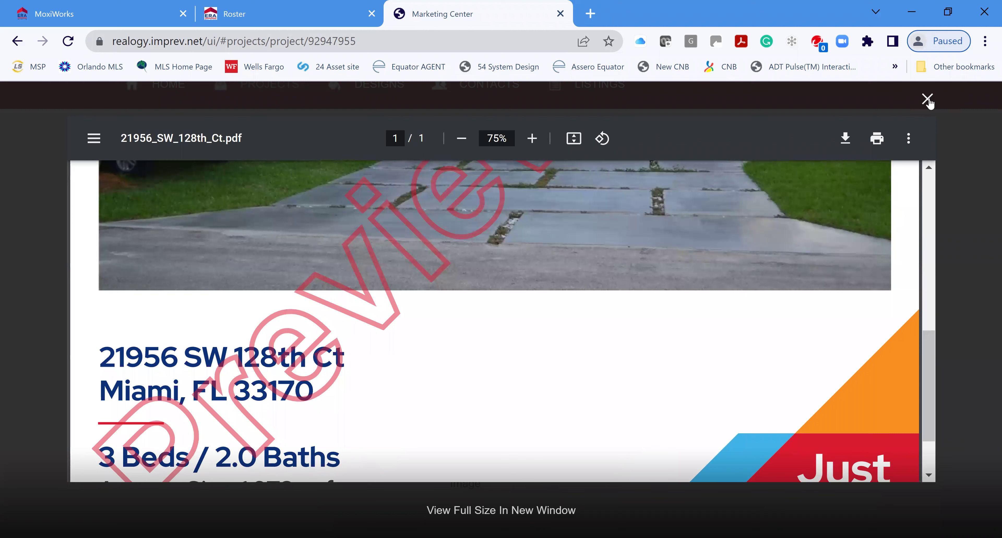
key(Escape)
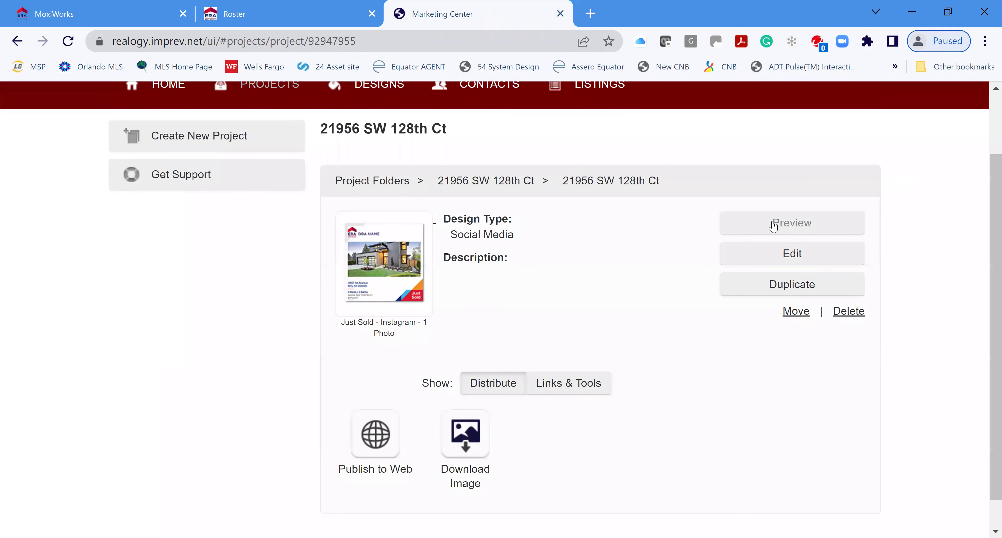
Edit the Instagram project and save its project info unchanged to reach the Photos step
click(806, 258)
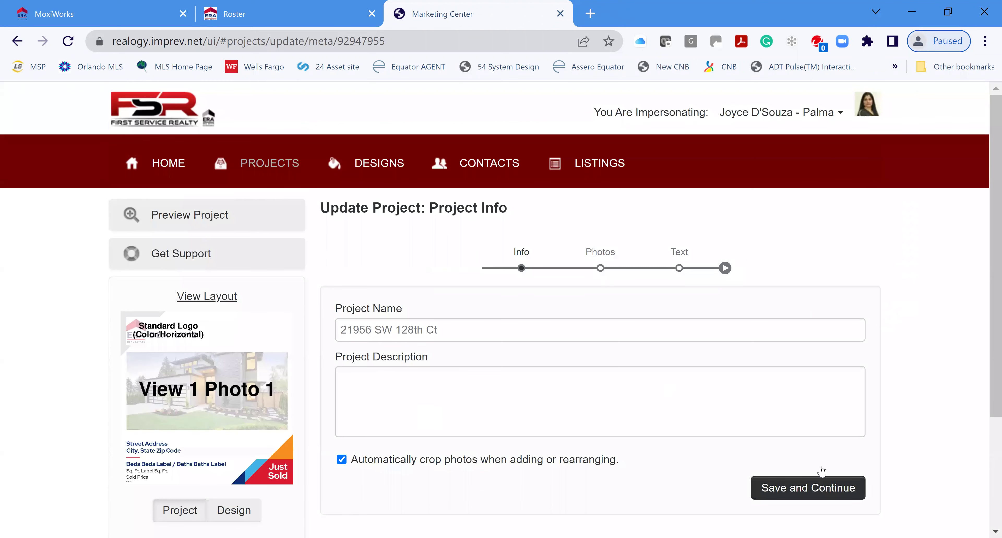
scroll(823, 463, down, 2)
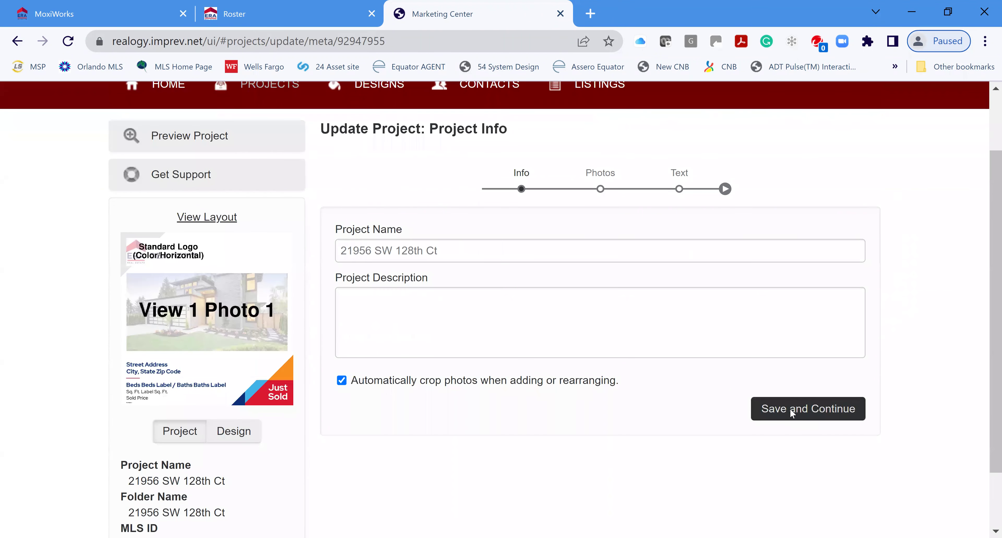
click(791, 413)
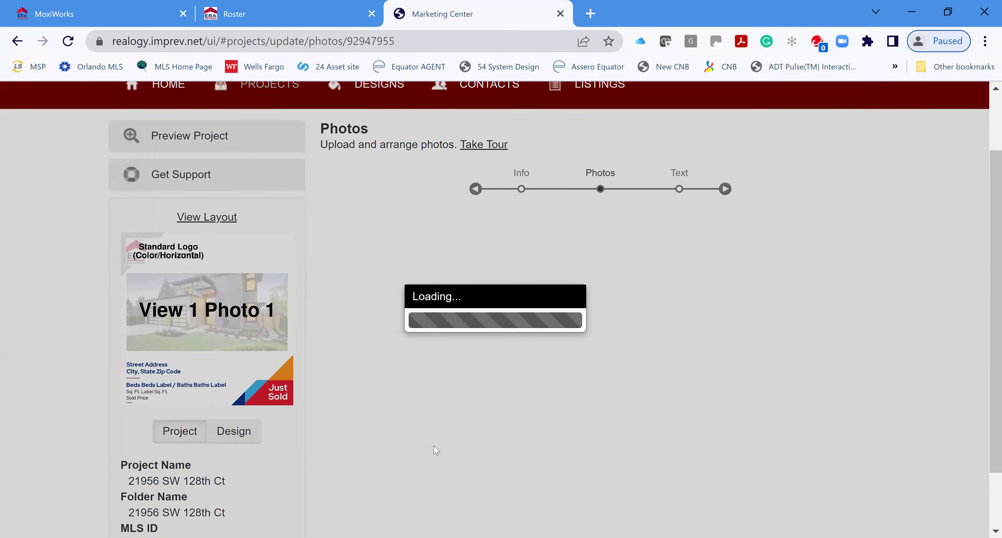
scroll(630, 365, down, 2)
scroll(450, 340, up, 3)
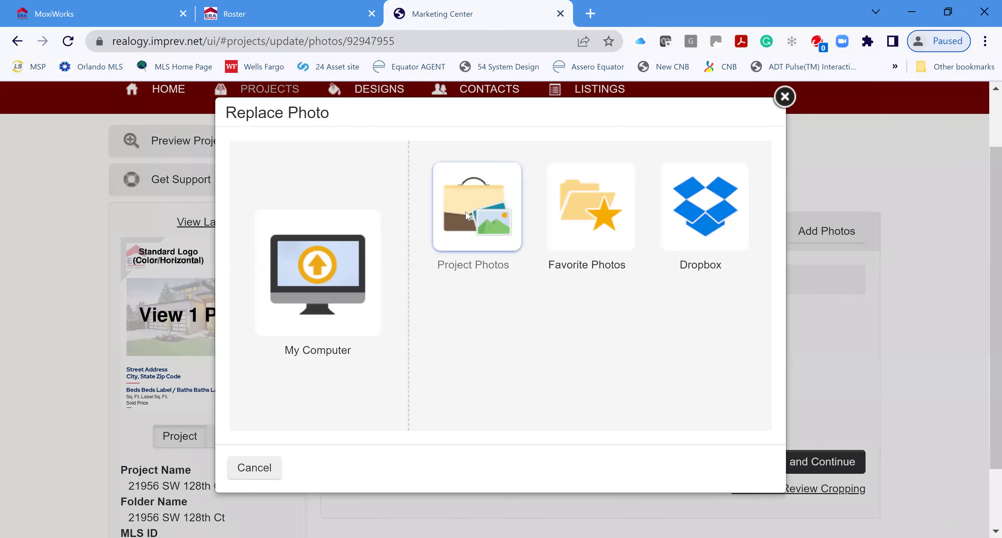
Replace Photo 1 with the front-of-house driveway shot from the project's photos
click(465, 214)
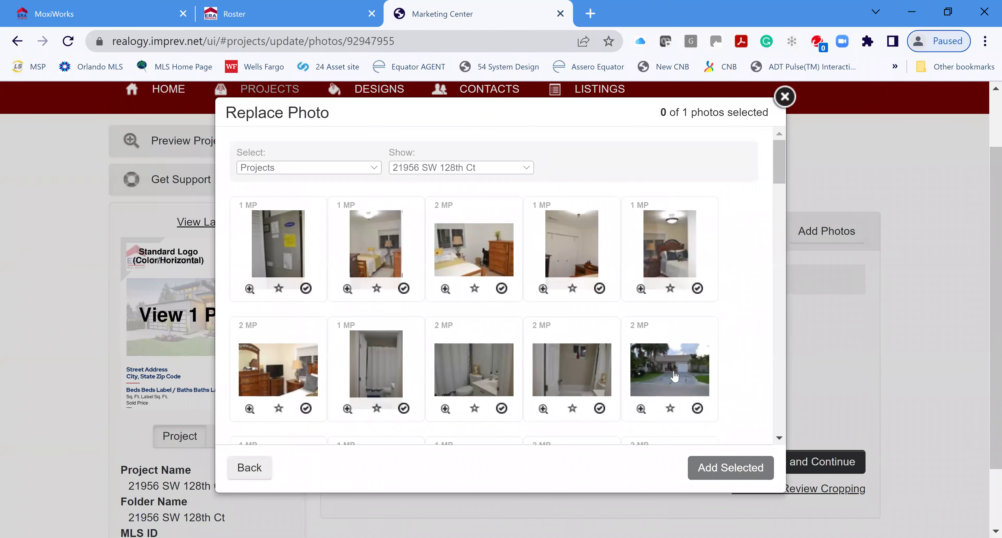
scroll(674, 376, down, 10)
drag(779, 229, 777, 434)
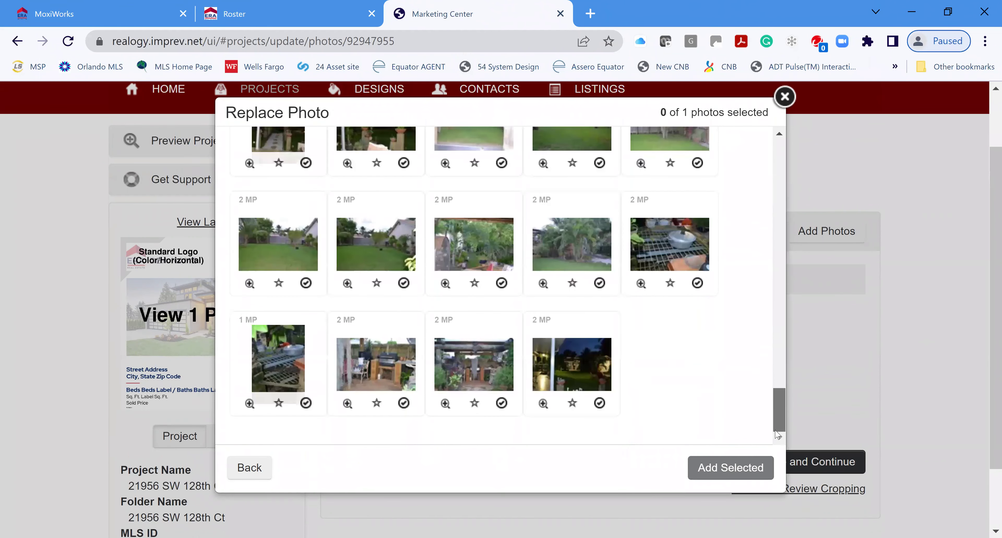
scroll(765, 395, up, 5)
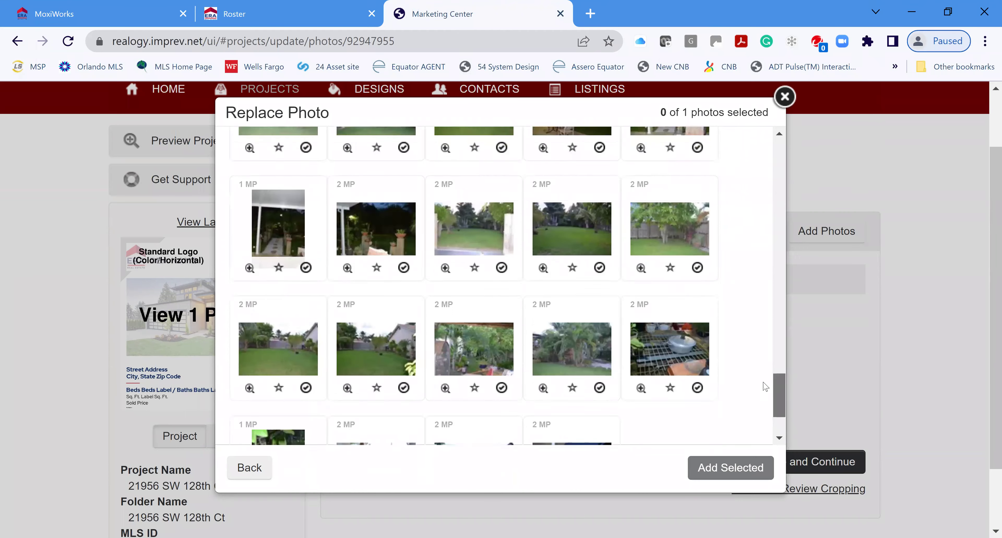
scroll(769, 357, up, 4)
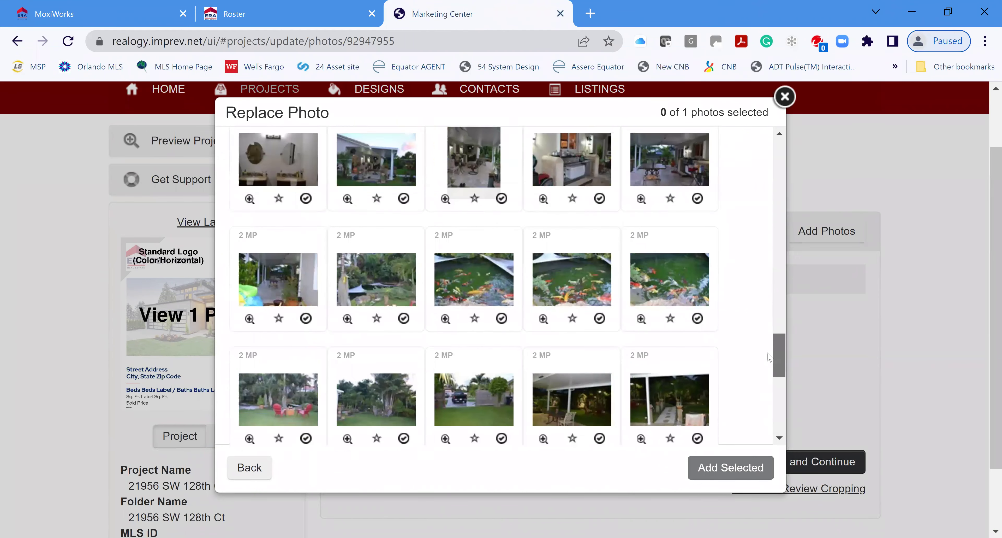
scroll(768, 342, up, 8)
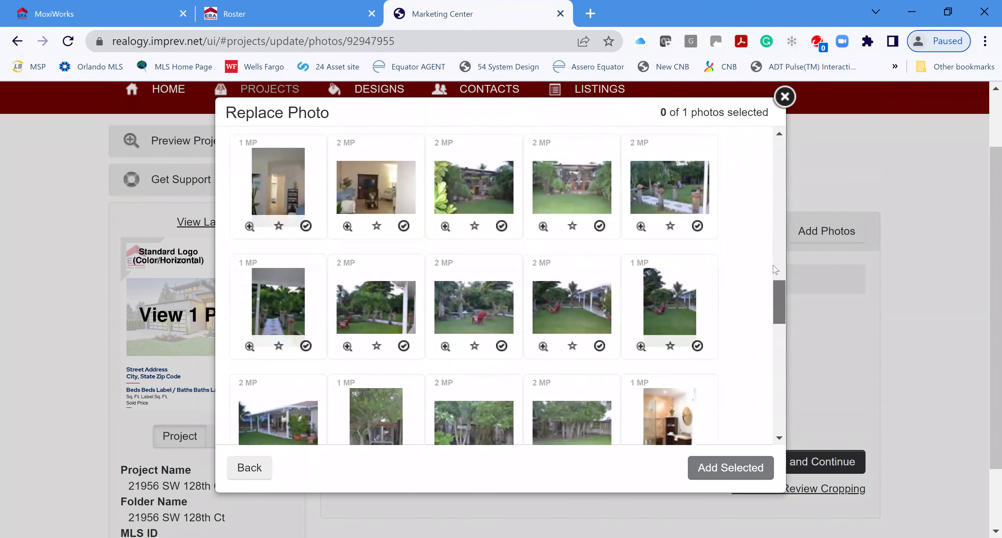
scroll(779, 103, up, 8)
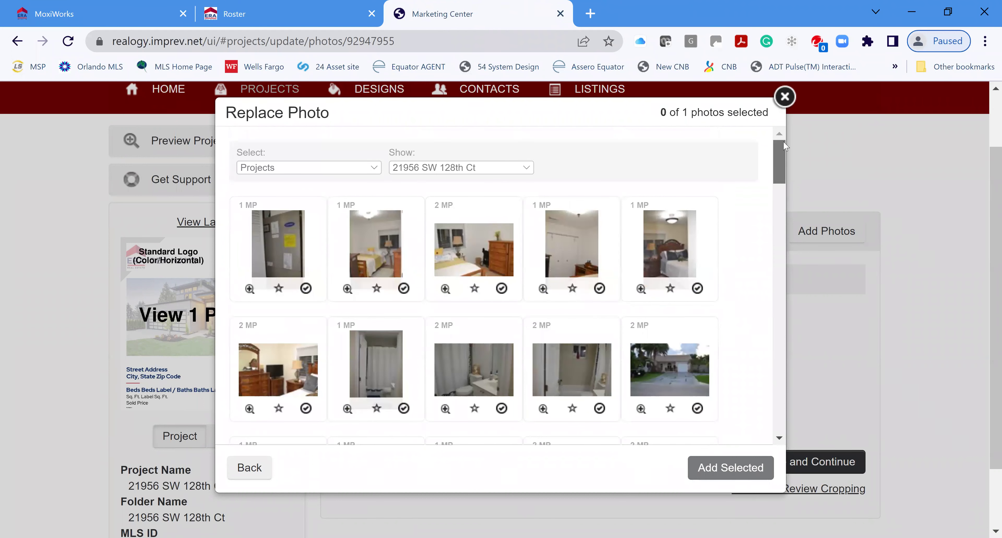
scroll(785, 170, down, 3)
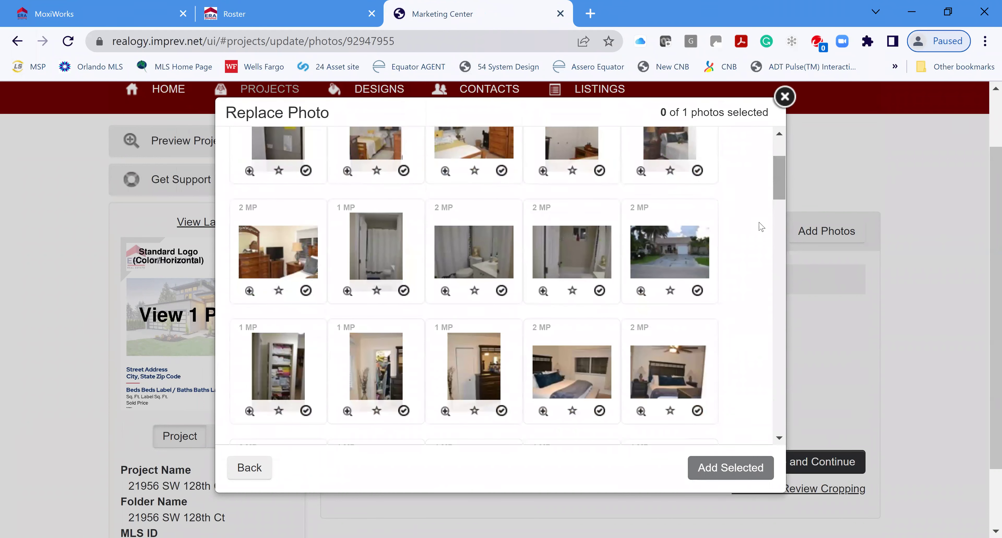
scroll(656, 265, down, 2)
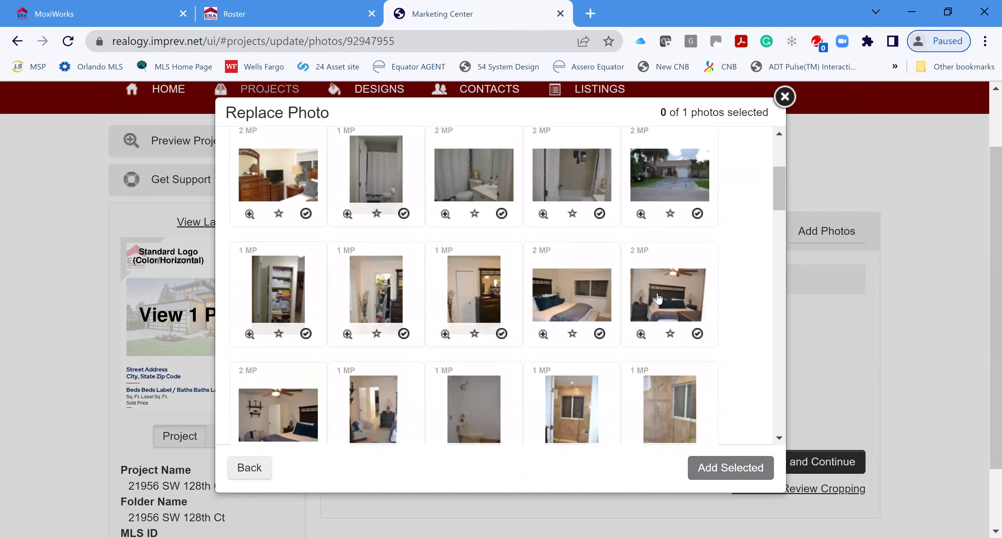
scroll(669, 352, up, 5)
click(672, 366)
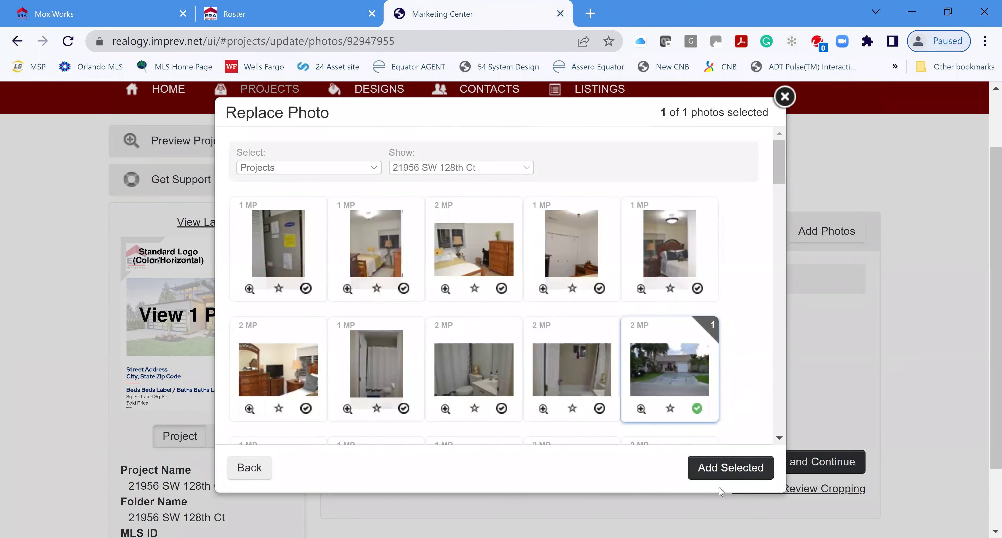
click(718, 470)
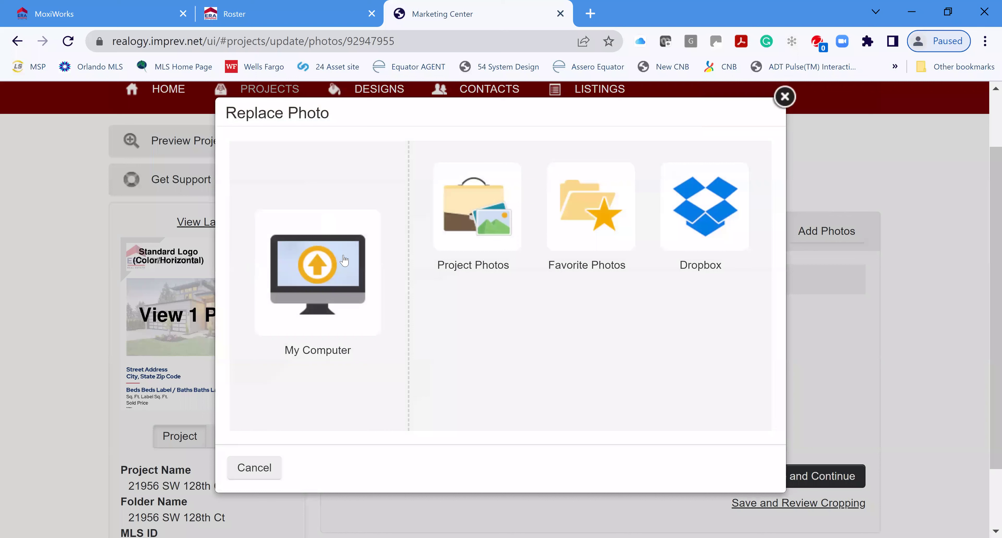
click(309, 307)
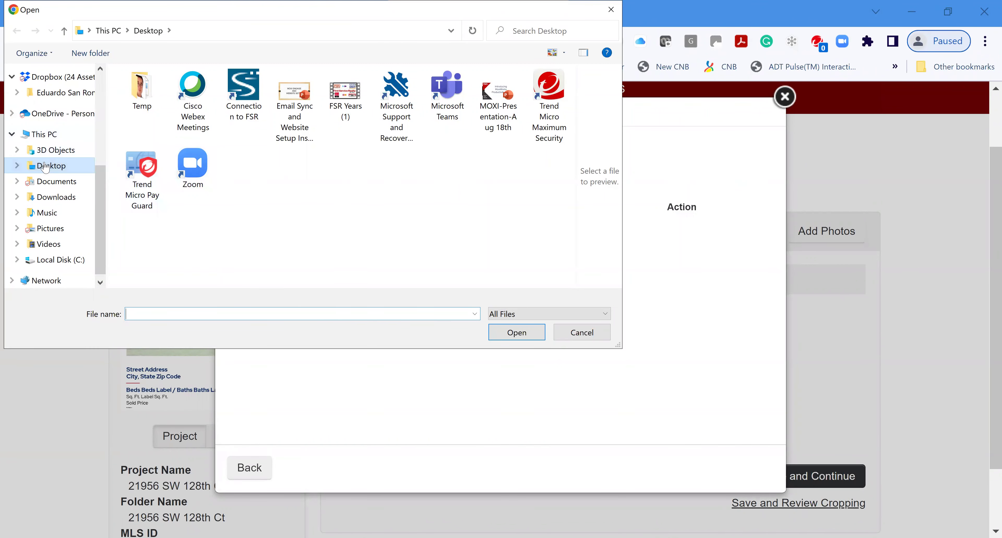
click(26, 228)
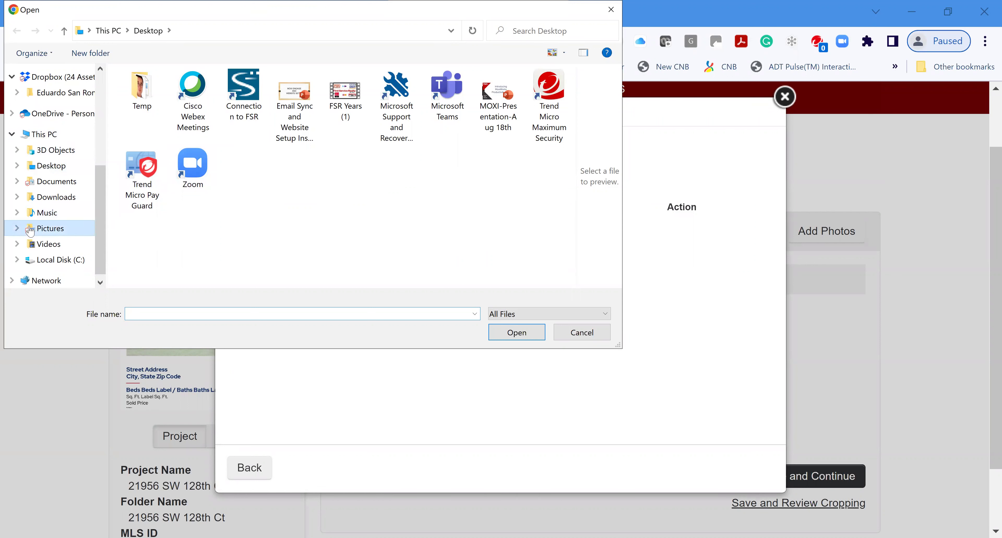
click(311, 114)
click(518, 337)
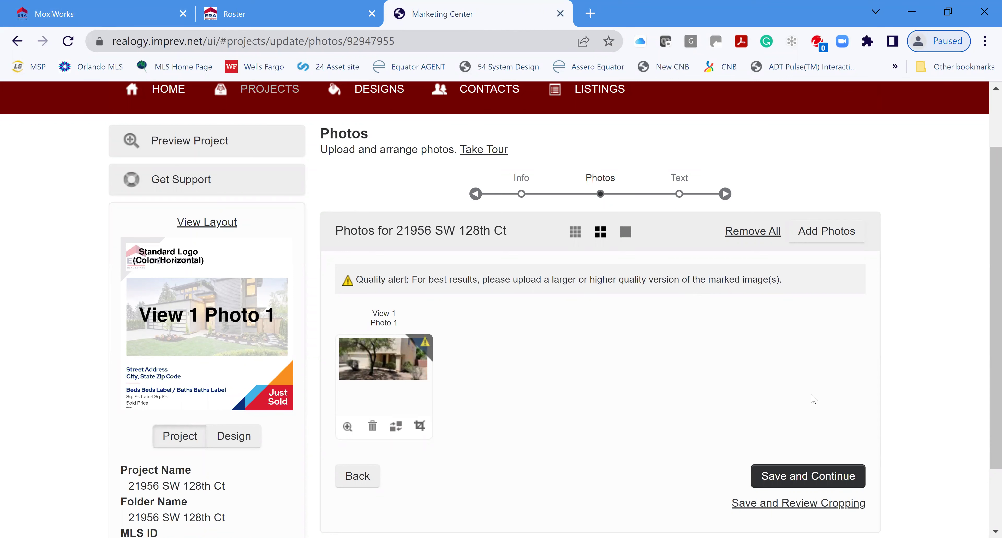
Swap in the street-facing house photo from Project Photos and save the photos
scroll(814, 399, down, 3)
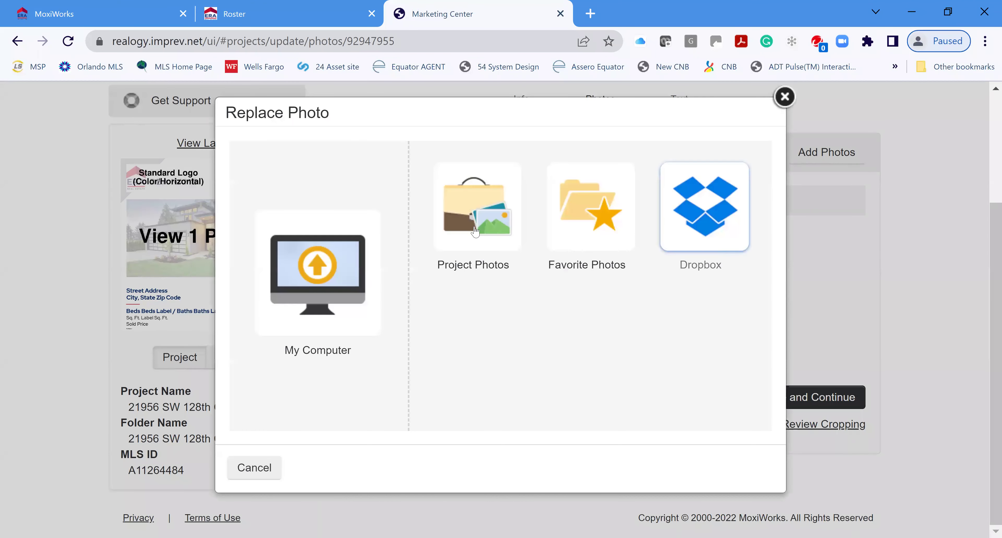
click(479, 222)
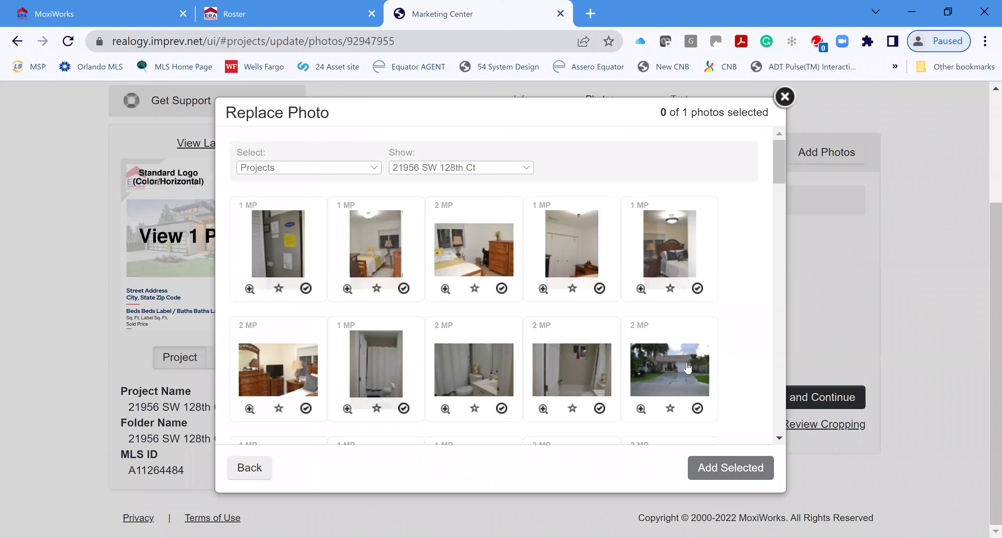
click(683, 381)
click(730, 464)
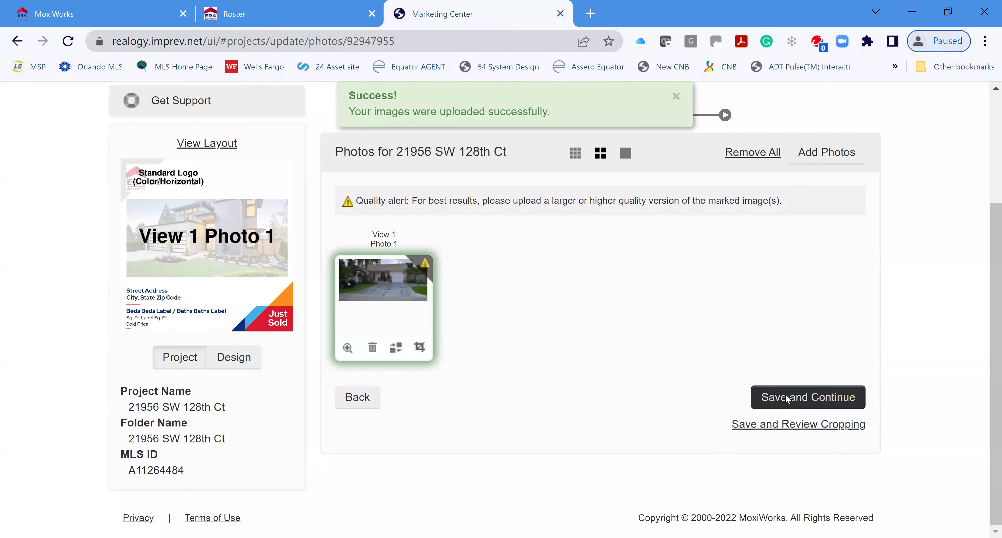
click(785, 400)
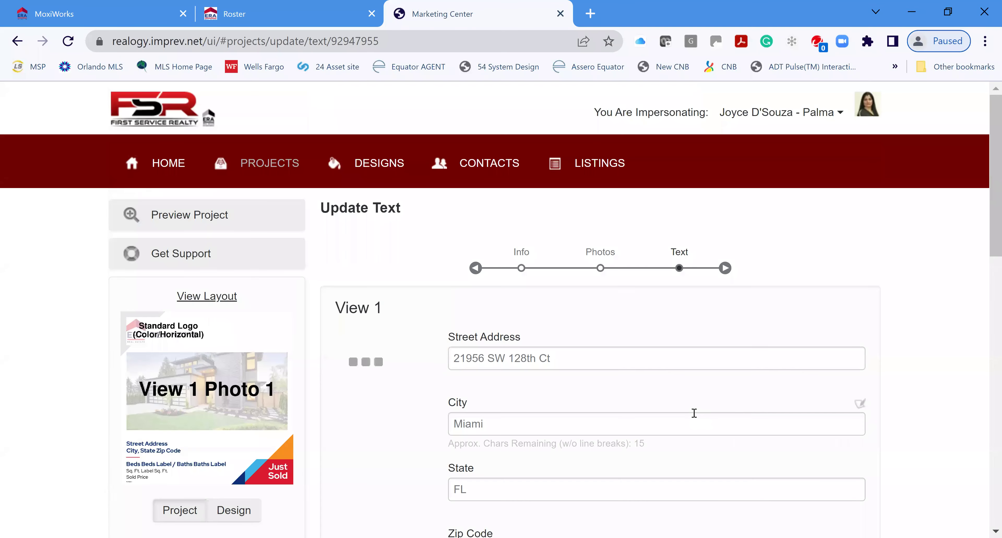
scroll(749, 390, down, 10)
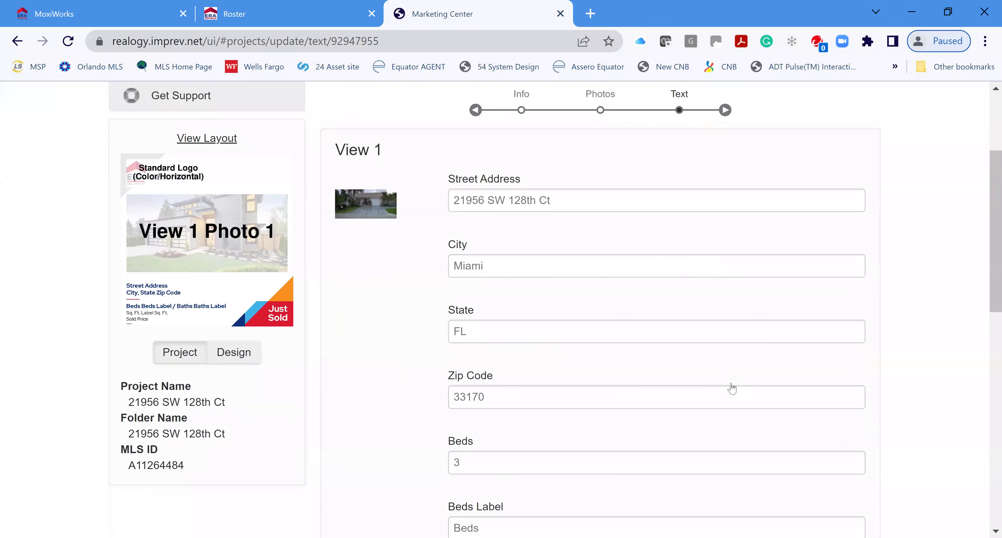
scroll(726, 387, down, 7)
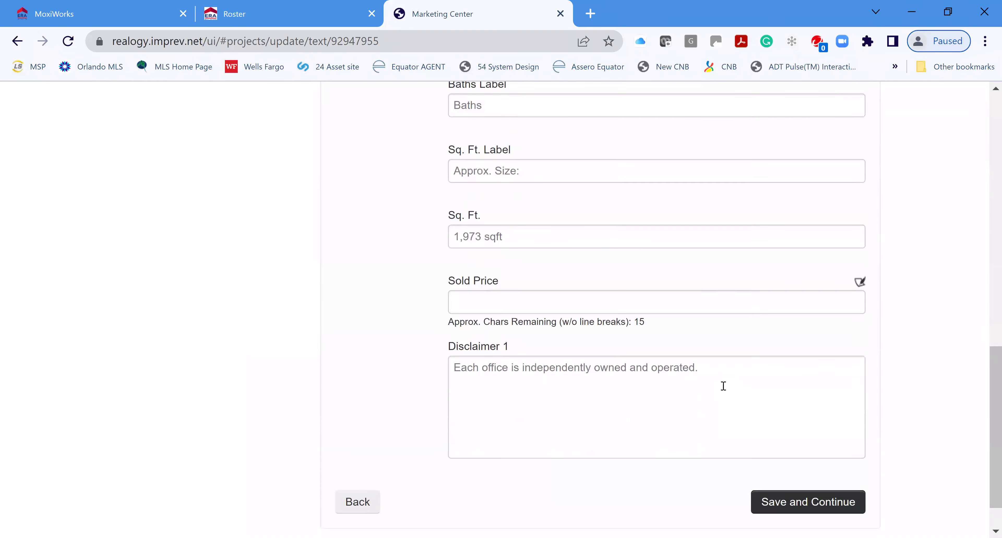
scroll(678, 382, up, 5)
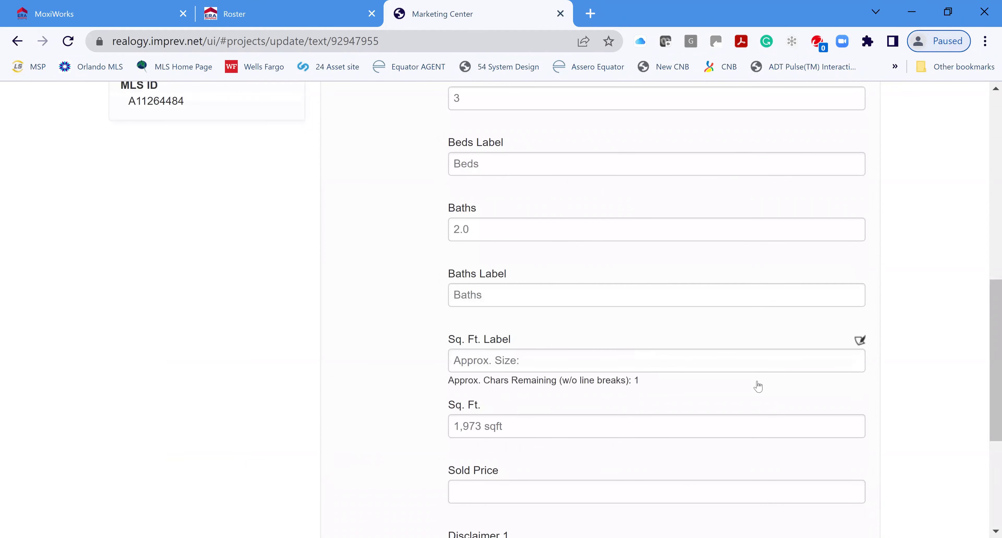
scroll(759, 382, up, 5)
scroll(756, 380, up, 4)
scroll(745, 366, down, 4)
scroll(743, 370, down, 10)
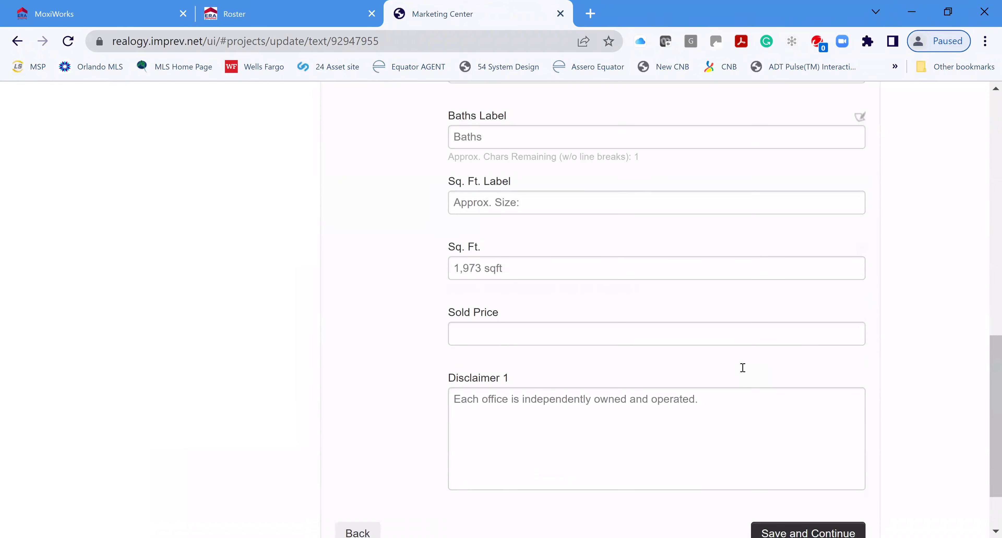
click(833, 455)
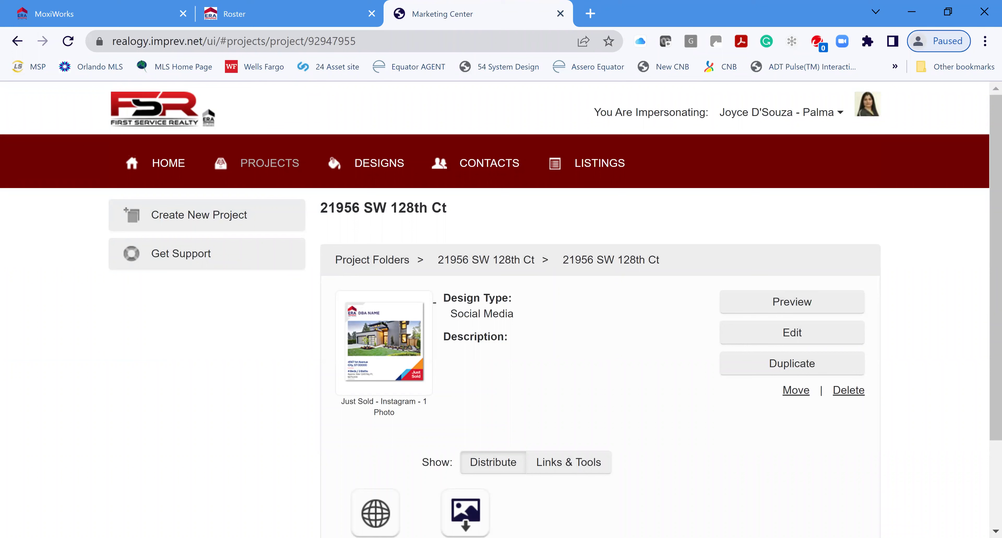
click(792, 302)
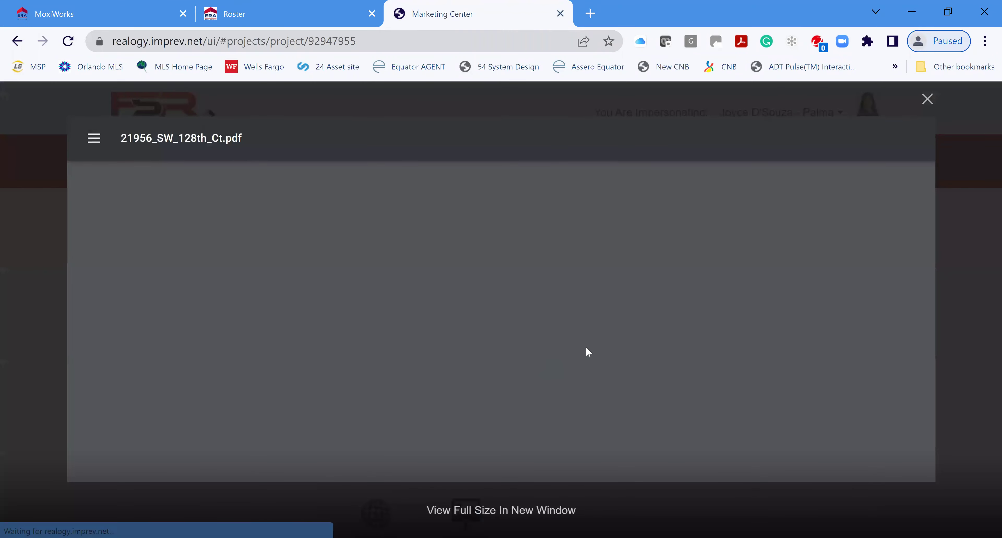
scroll(703, 342, down, 1)
scroll(751, 338, down, 6)
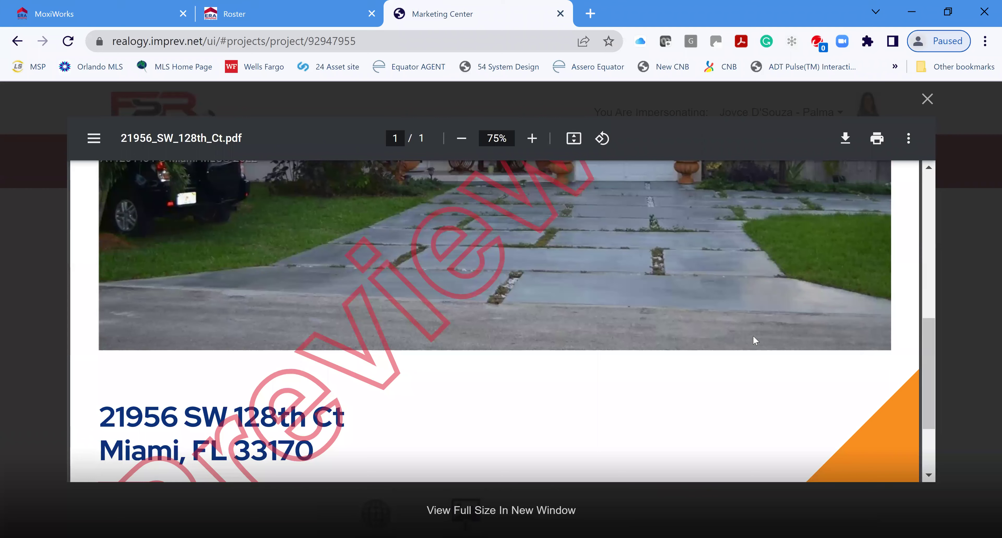
scroll(754, 336, down, 3)
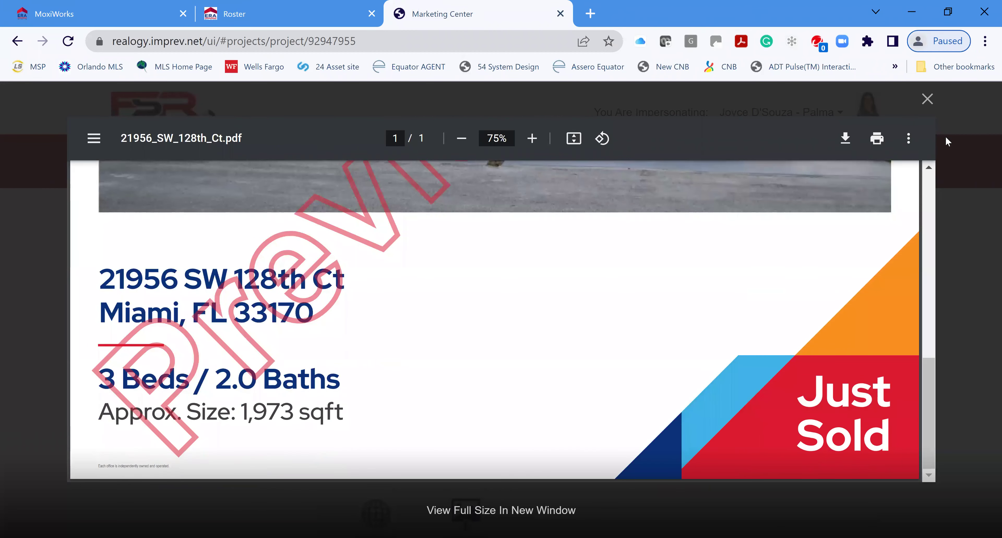
click(929, 102)
scroll(568, 408, down, 3)
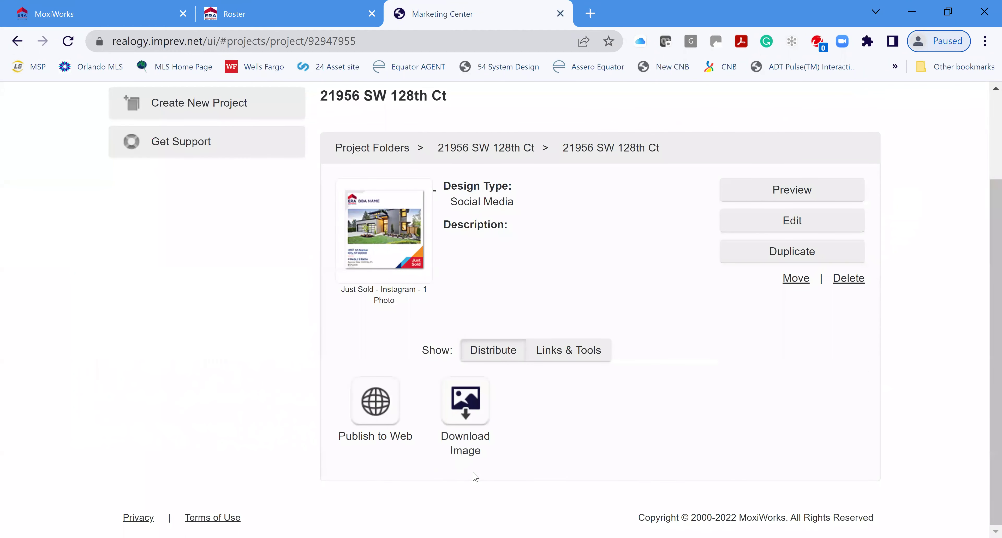
click(472, 406)
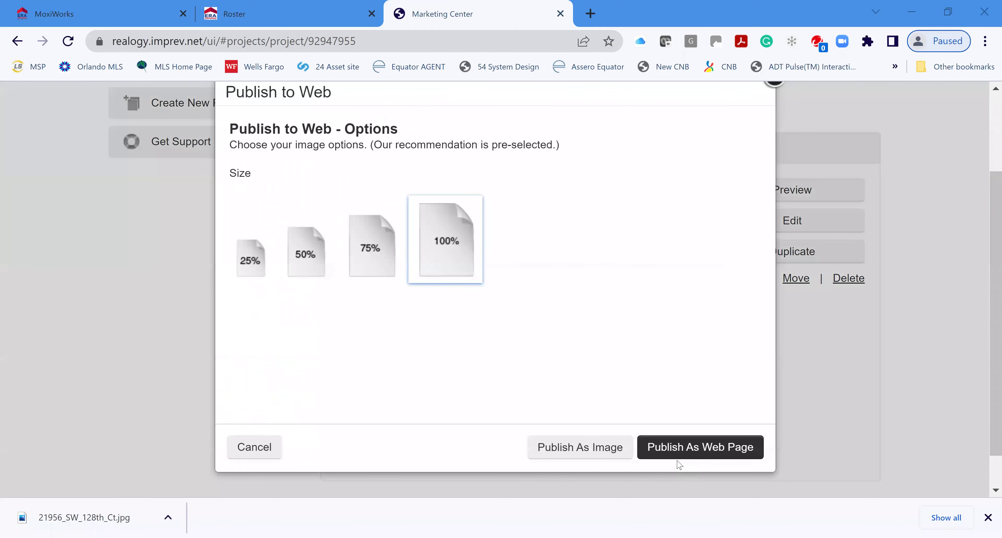
click(589, 448)
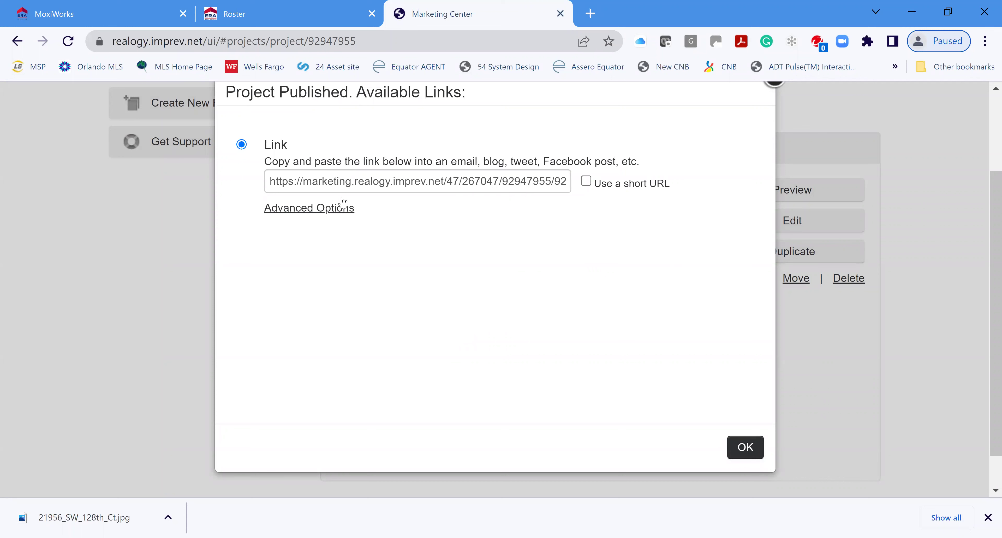
click(325, 212)
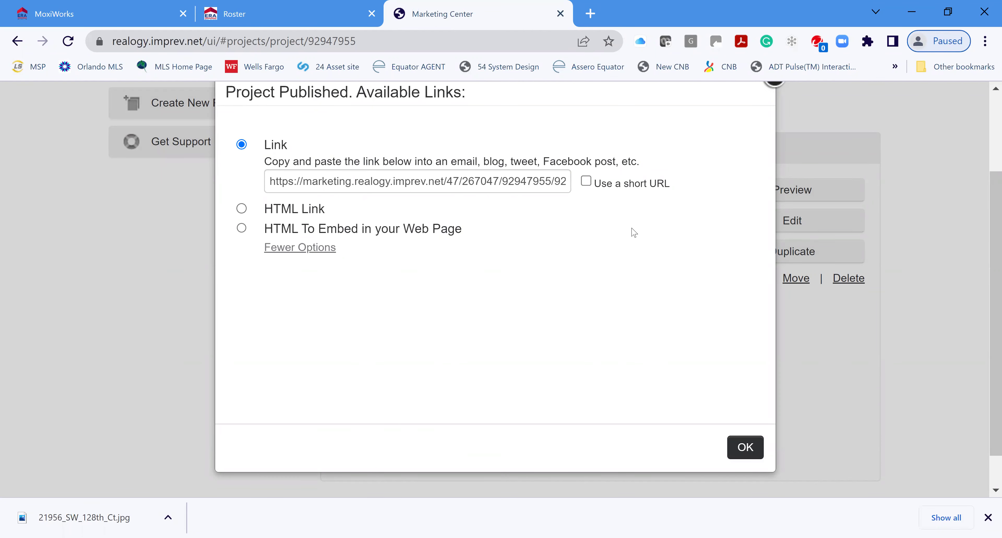
click(745, 449)
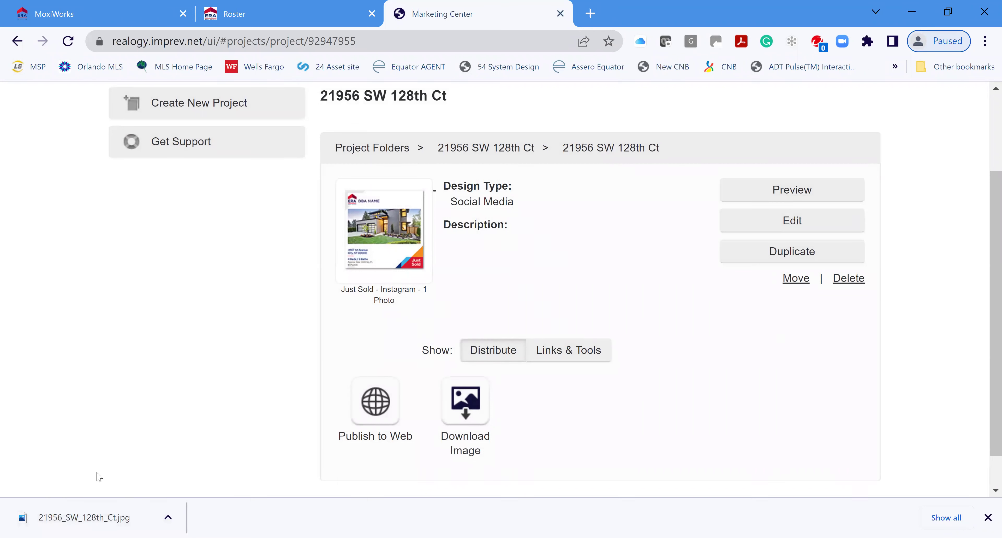
click(71, 519)
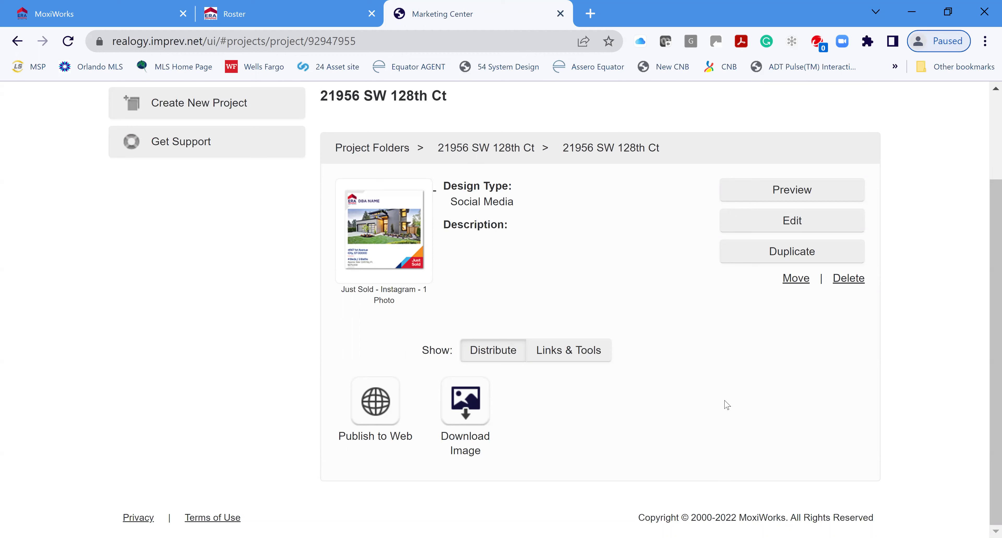
scroll(662, 401, up, 3)
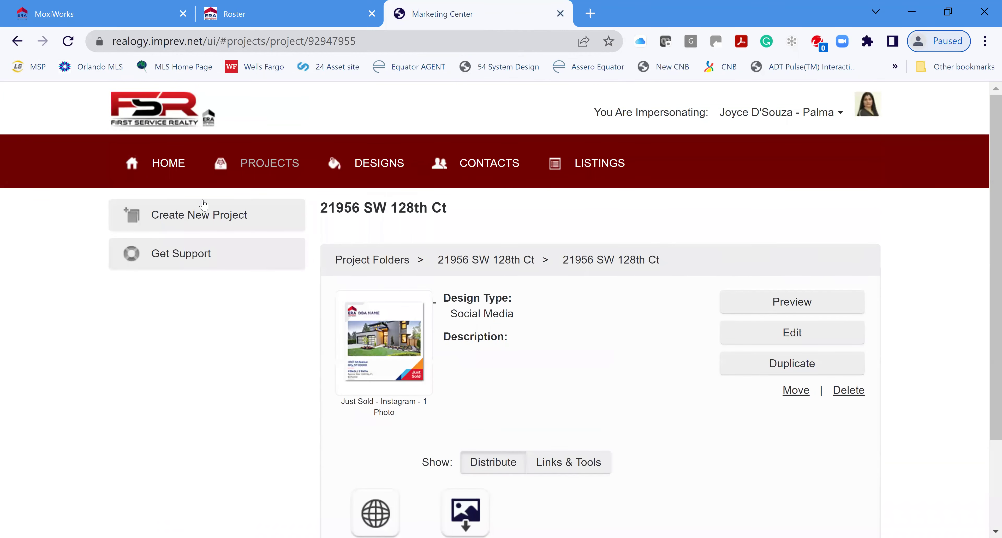
click(268, 169)
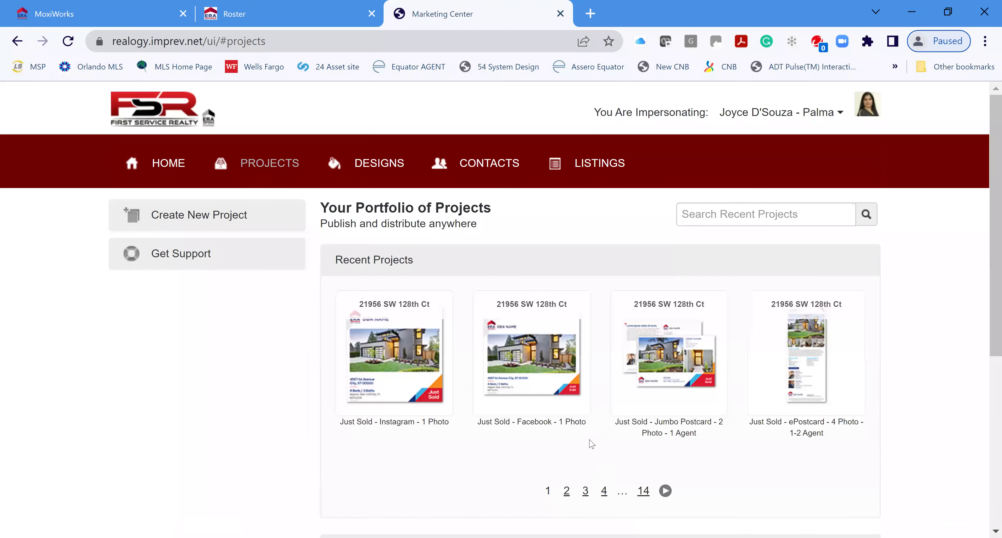
scroll(561, 450, down, 8)
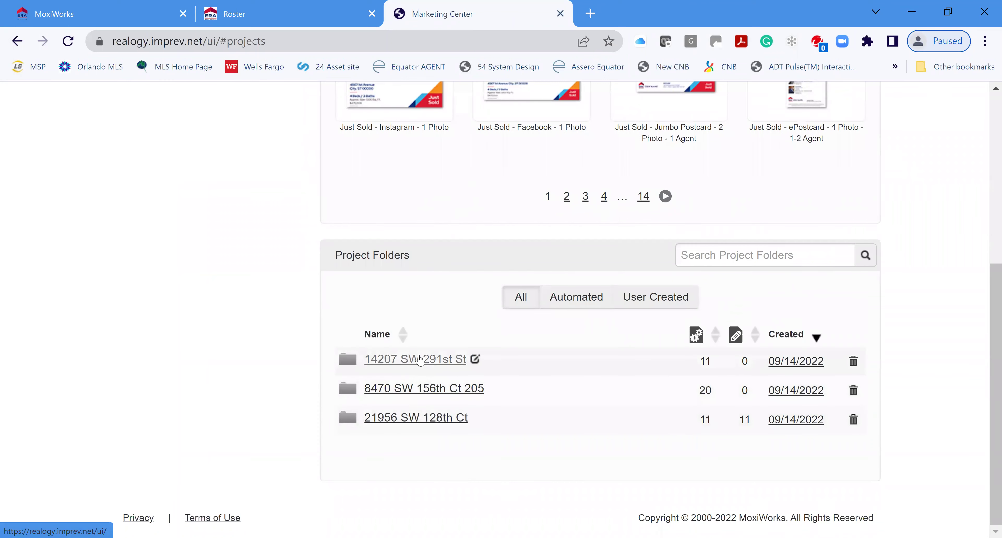
click(407, 360)
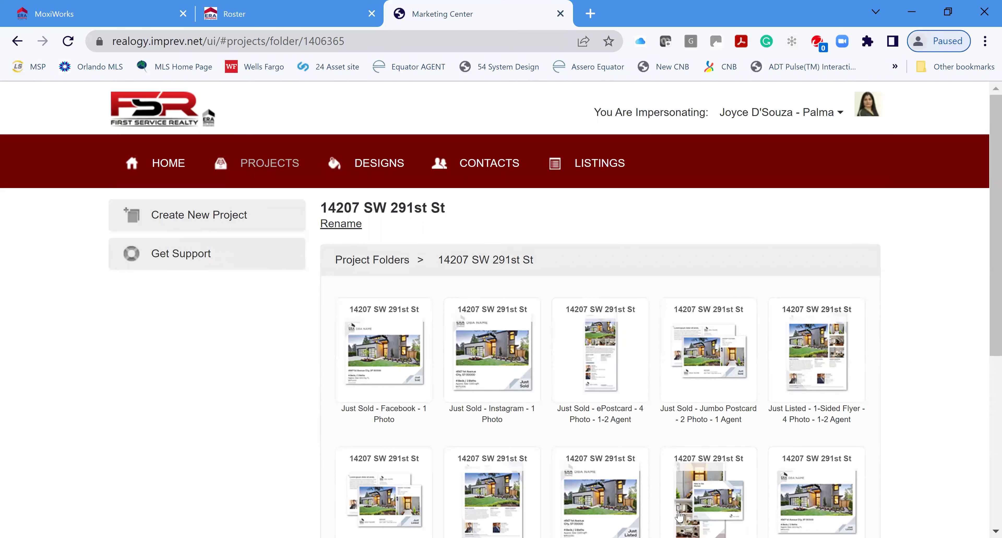
scroll(915, 378, down, 2)
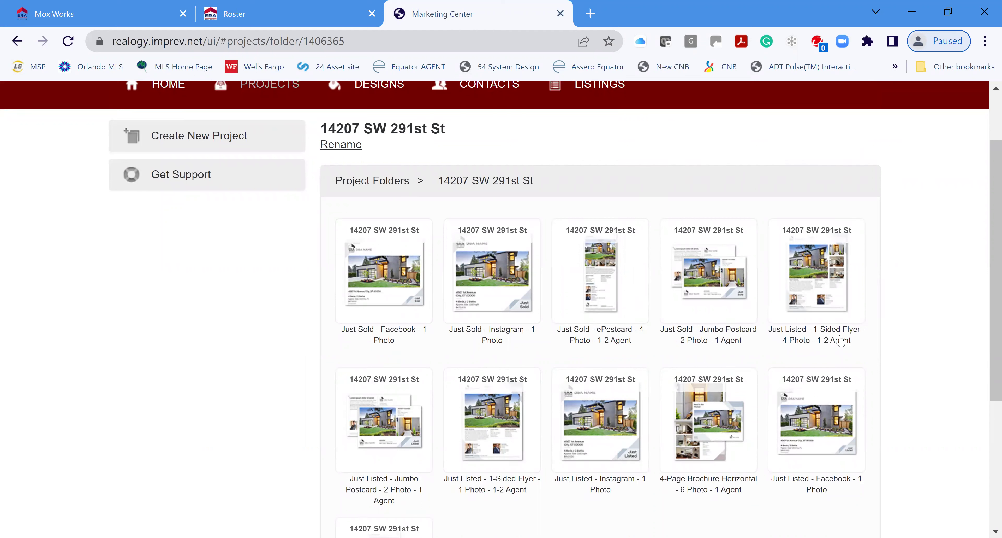
mouse_move(822, 302)
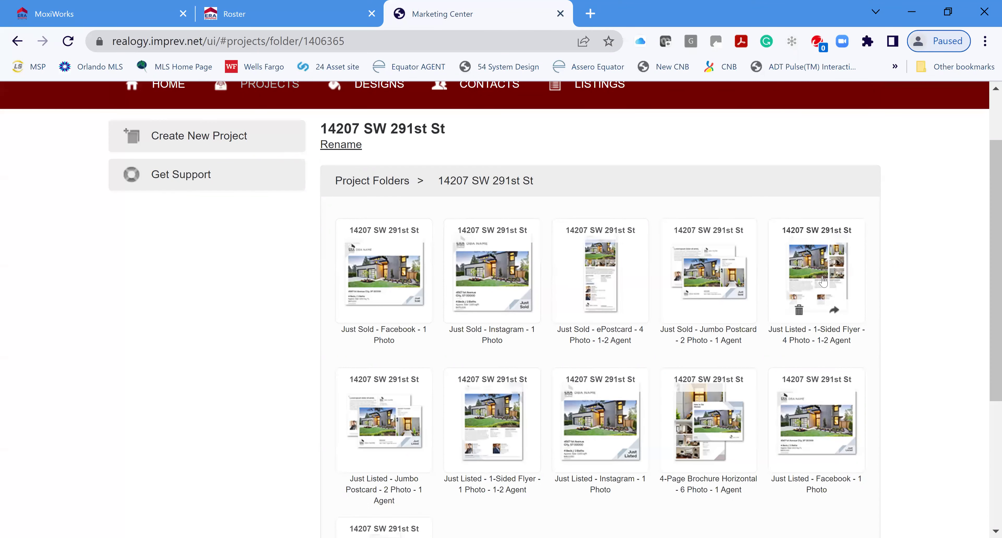
click(823, 279)
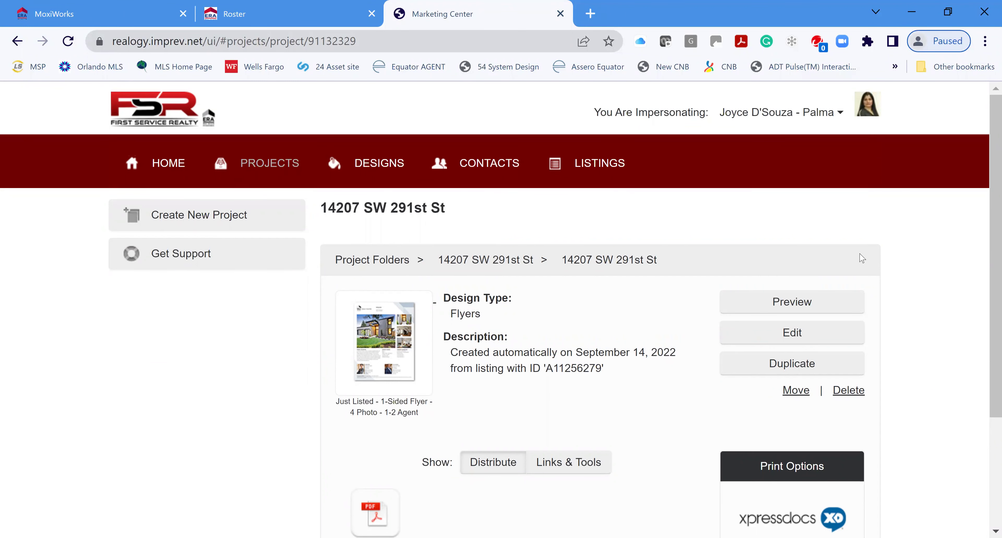
click(850, 307)
click(796, 307)
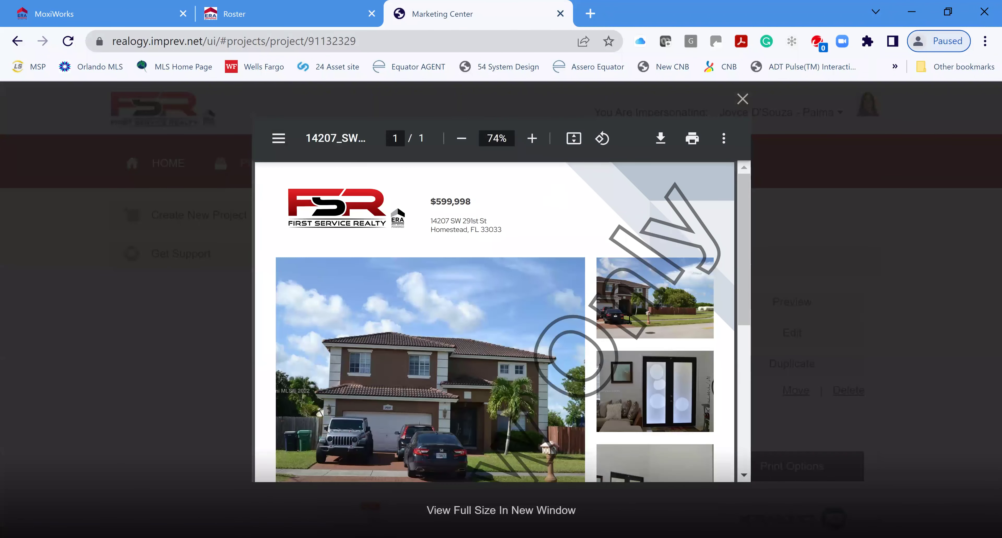
scroll(646, 319, down, 5)
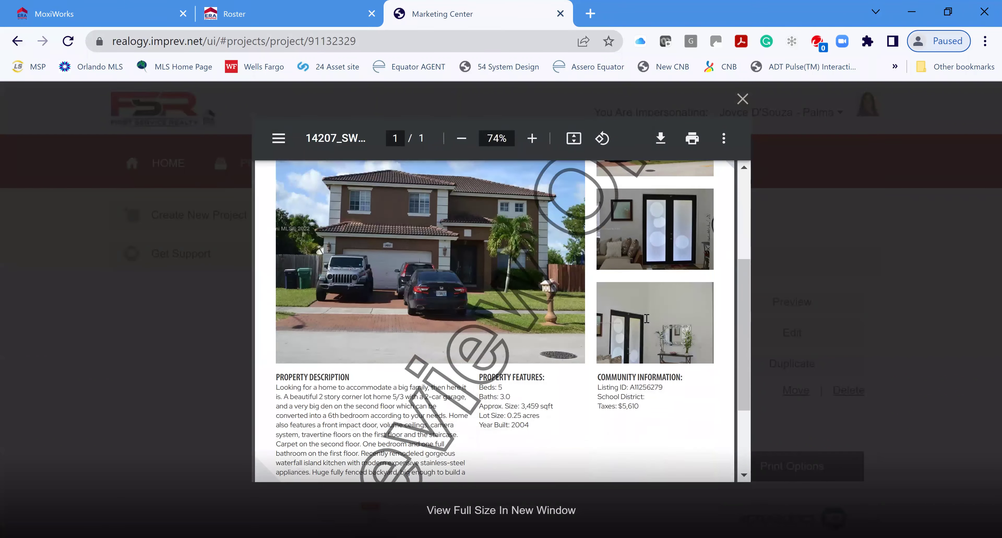
scroll(646, 319, down, 1)
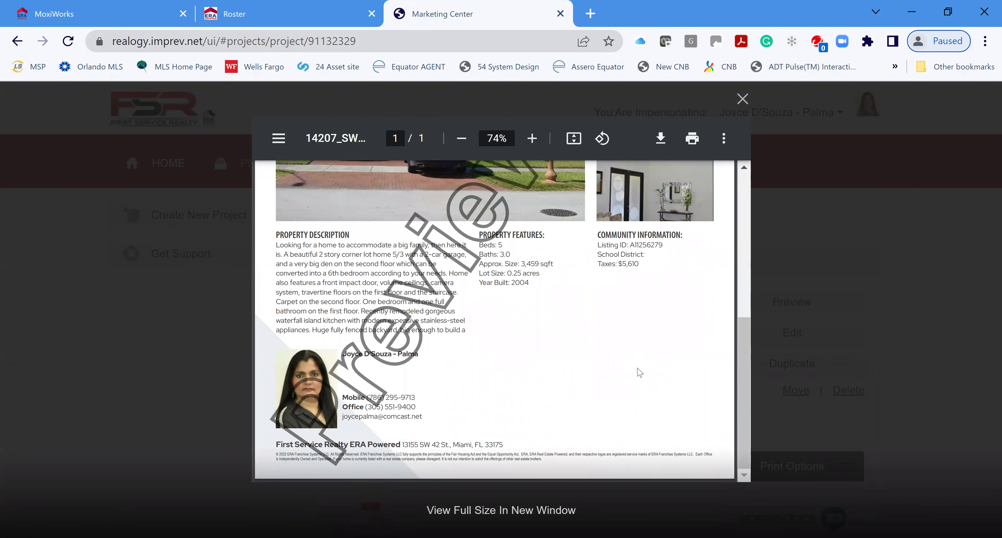
scroll(639, 372, up, 3)
scroll(636, 371, up, 2)
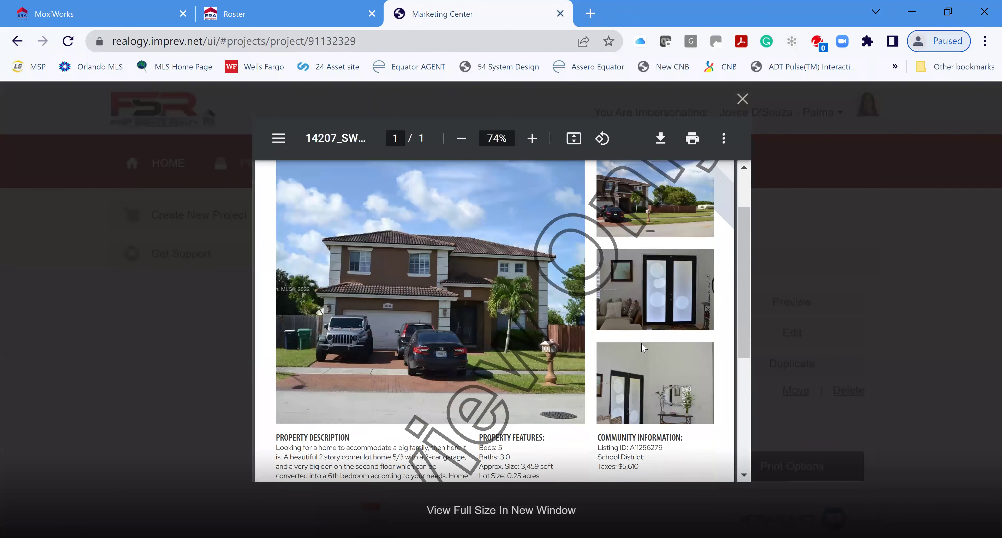
scroll(642, 343, up, 3)
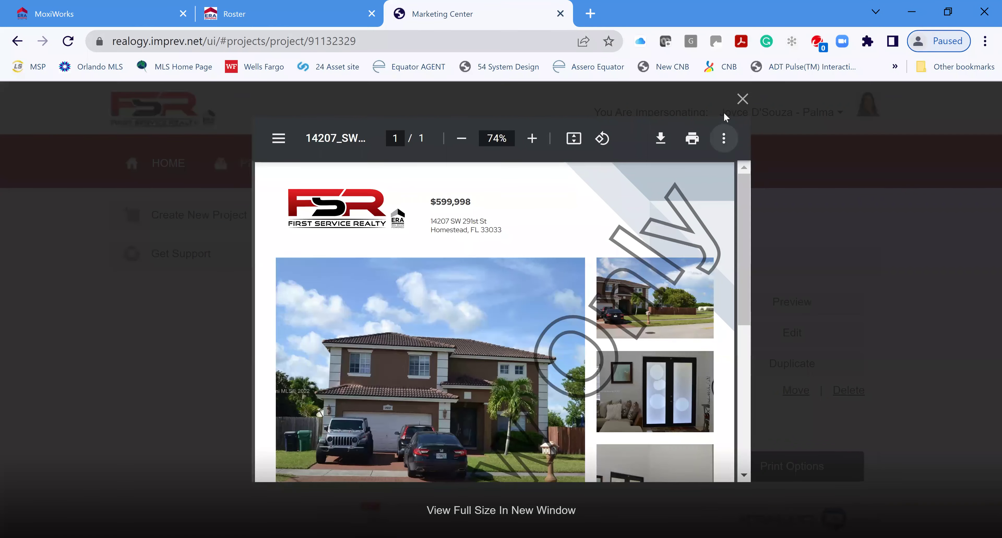
click(743, 100)
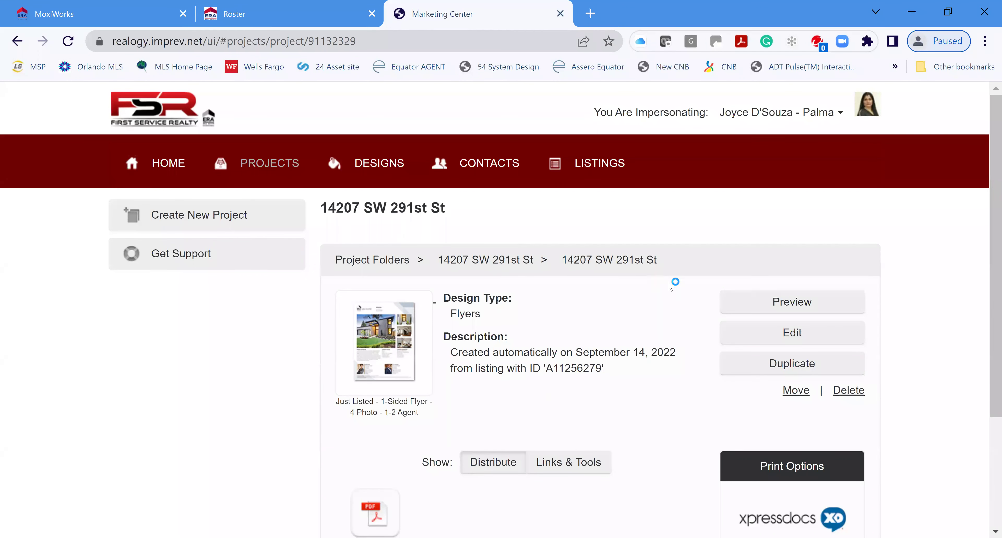
click(795, 334)
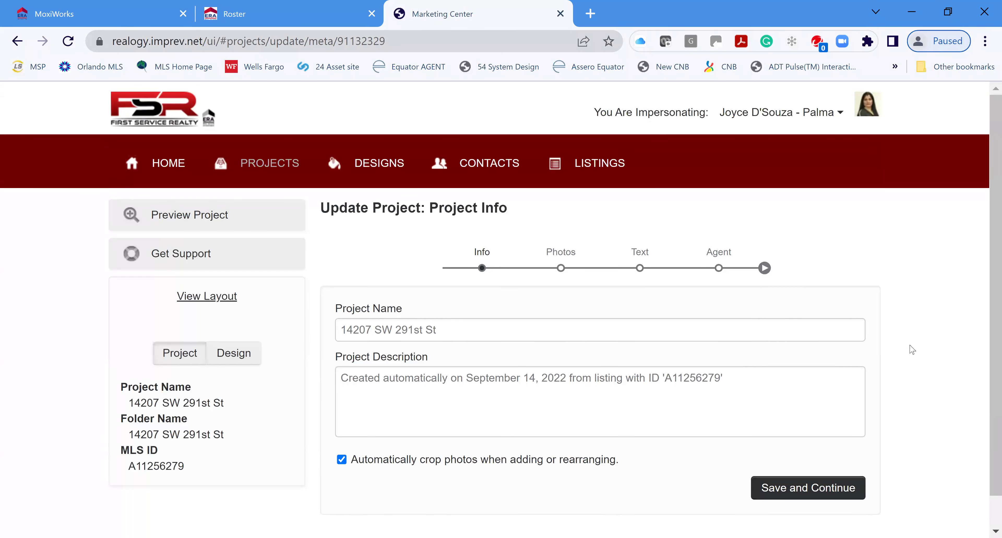
Save the flyer's project info unchanged to reach the Photos step with its four listing photos
scroll(898, 350, down, 1)
click(807, 454)
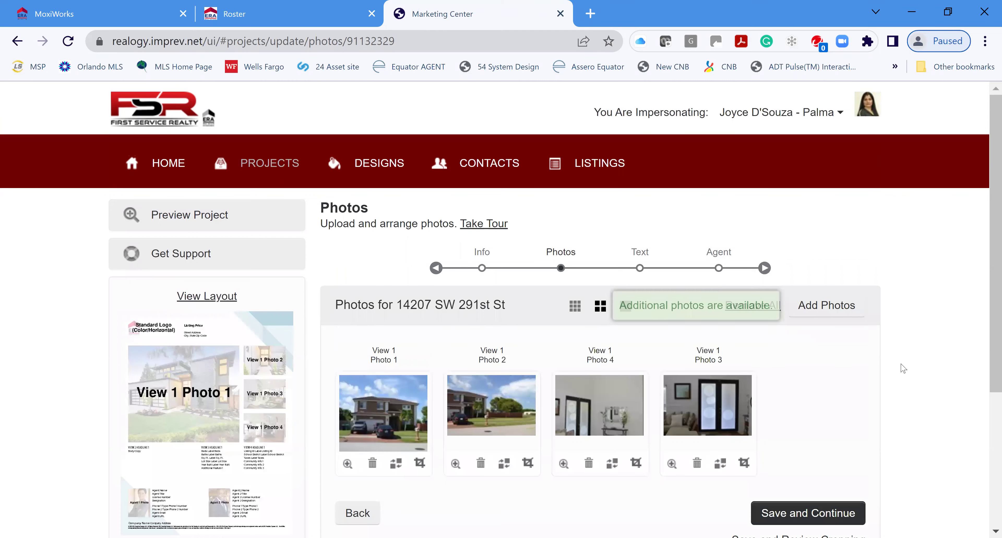
scroll(578, 386, down, 4)
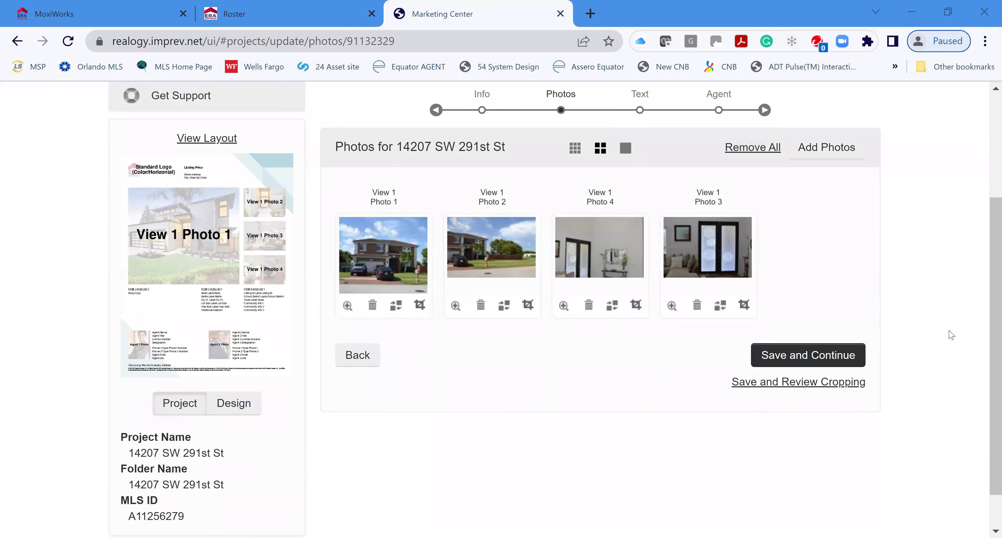
Replace the flyer's Photo 2 with the dark-cabinet kitchen shot from Project Photos
click(505, 308)
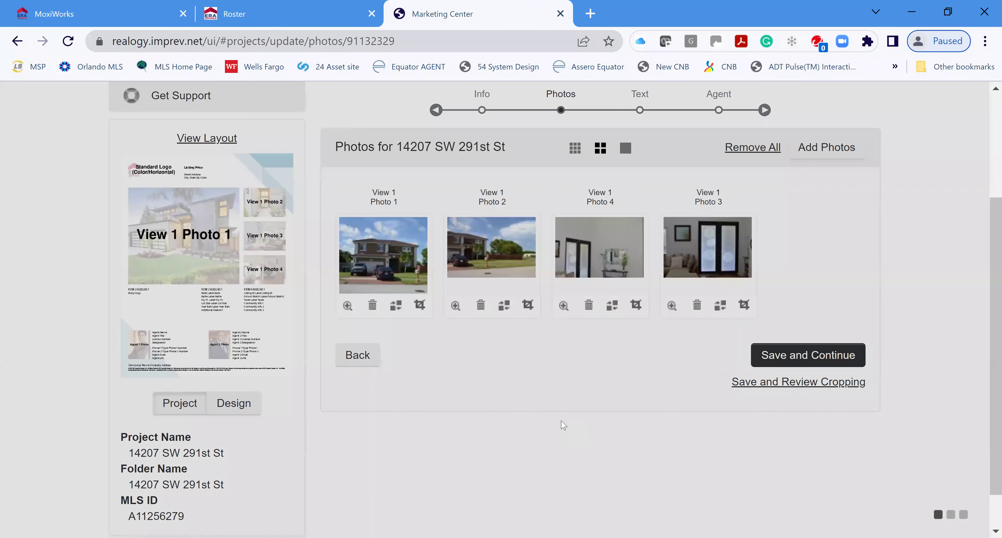
click(481, 246)
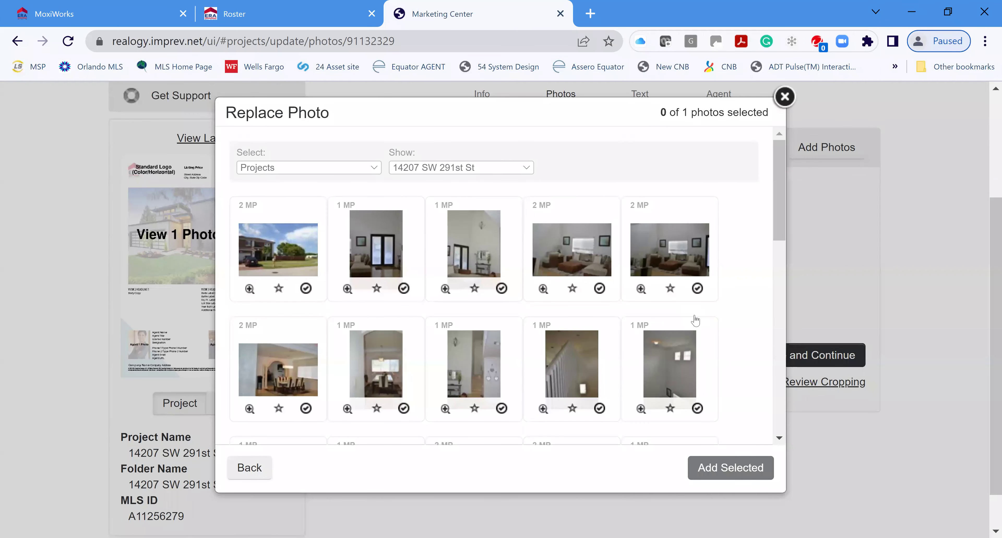
scroll(700, 321, down, 3)
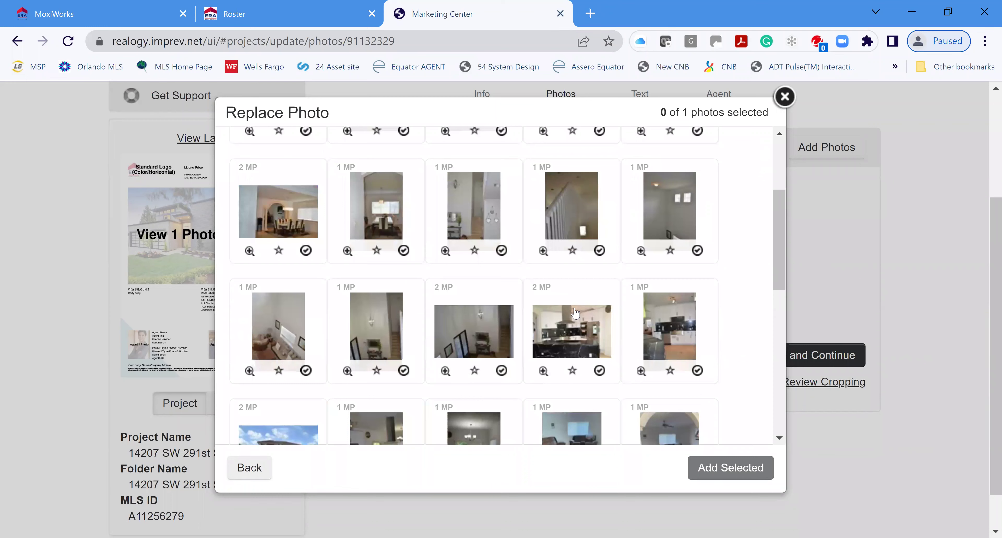
scroll(575, 312, up, 2)
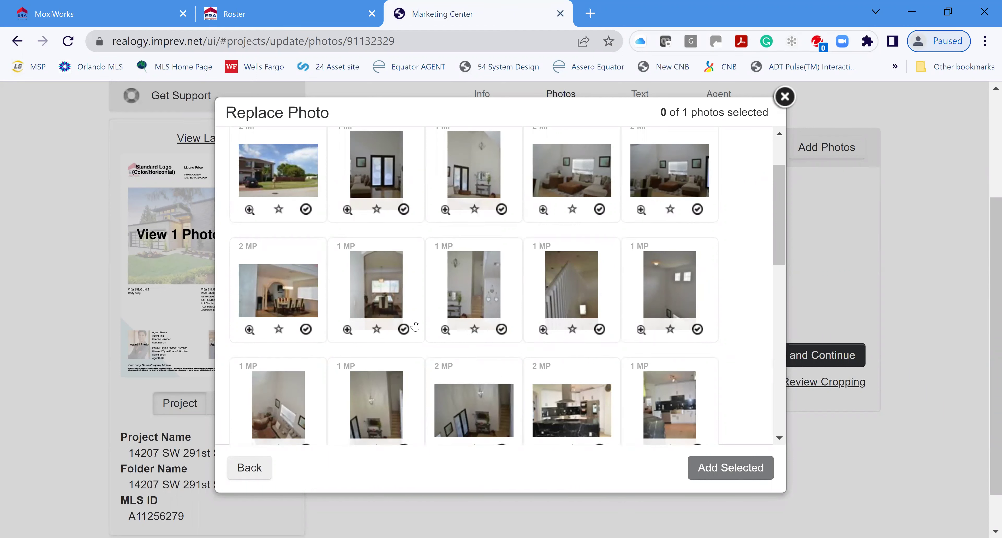
scroll(686, 333, down, 2)
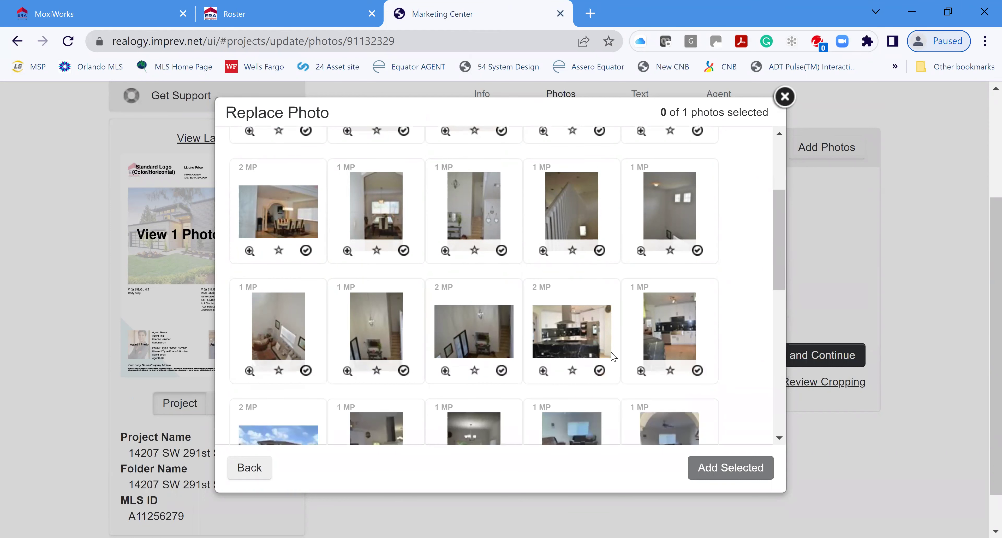
click(574, 336)
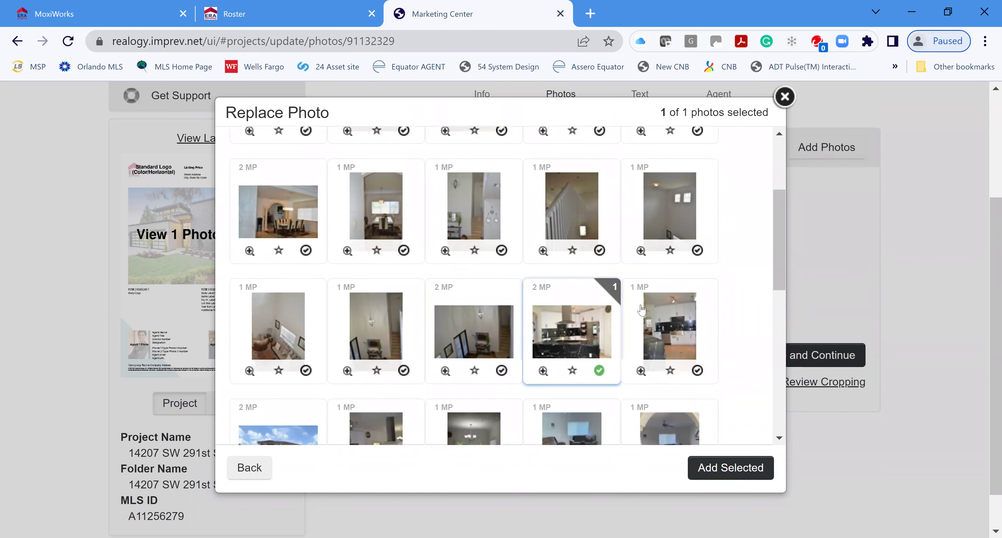
scroll(741, 356, down, 2)
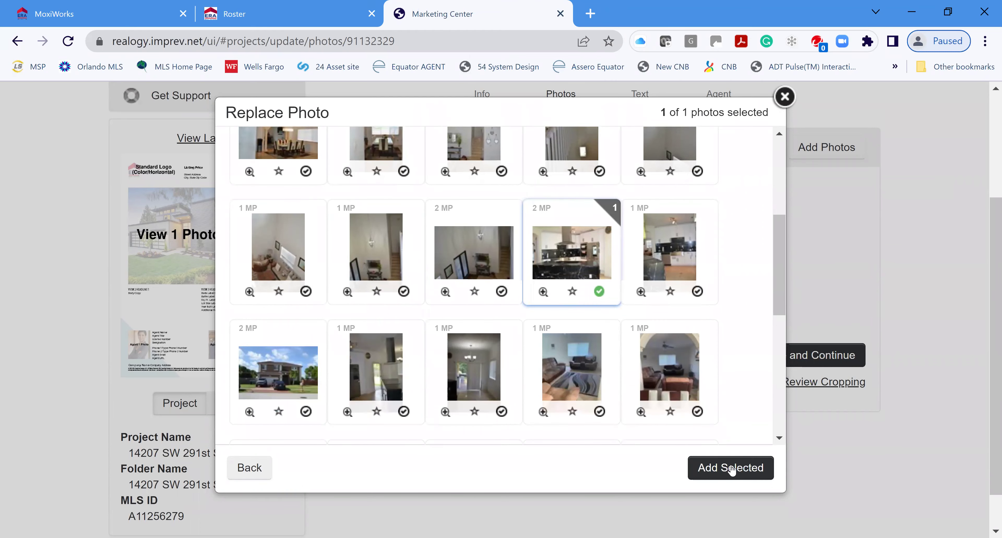
click(731, 467)
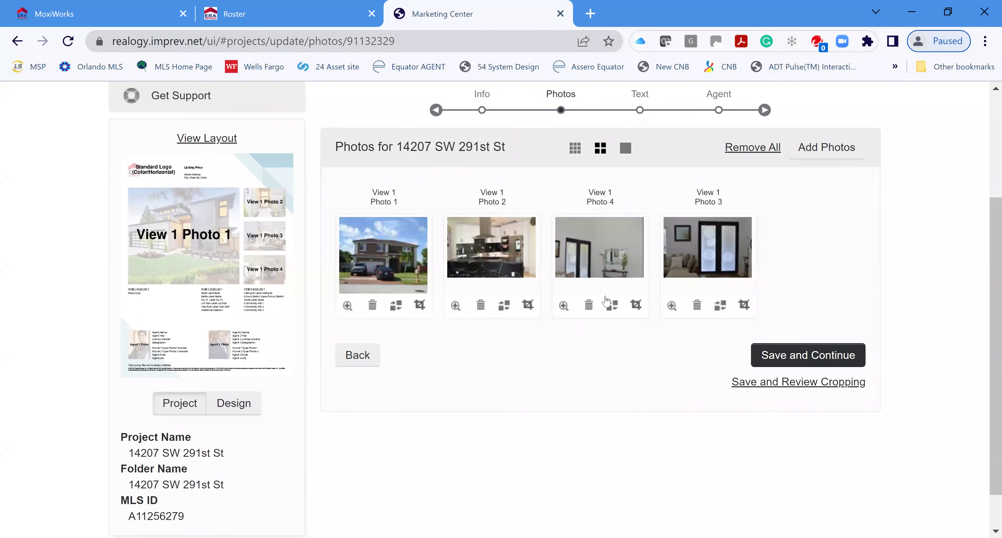
click(613, 309)
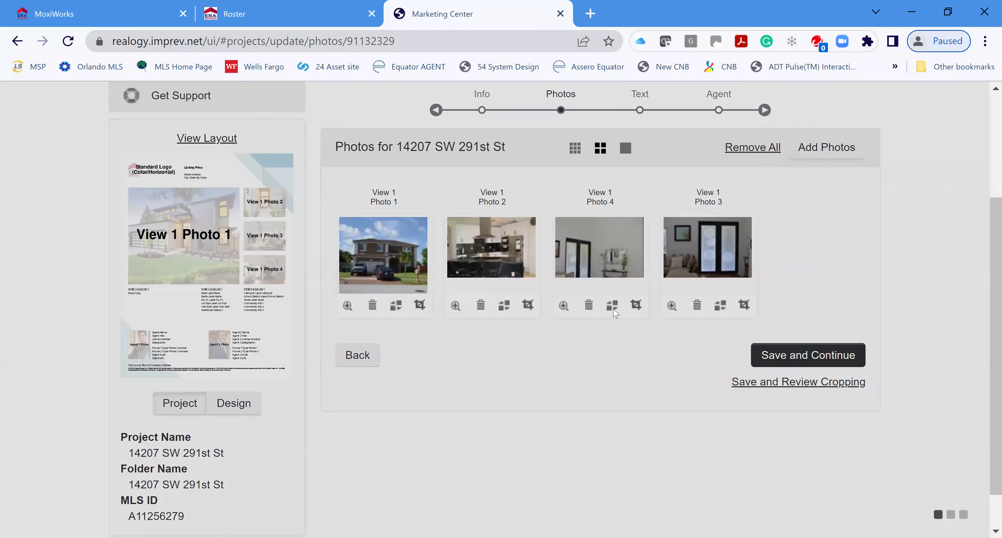
Try the backyard exterior listing photo in the fourth slot and drag the doors photo there
click(477, 236)
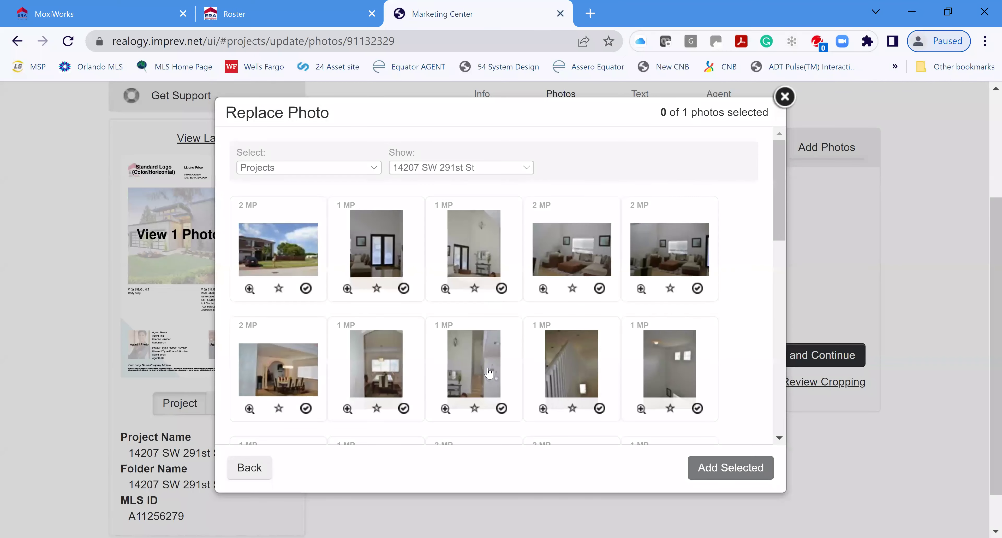
scroll(729, 296, down, 4)
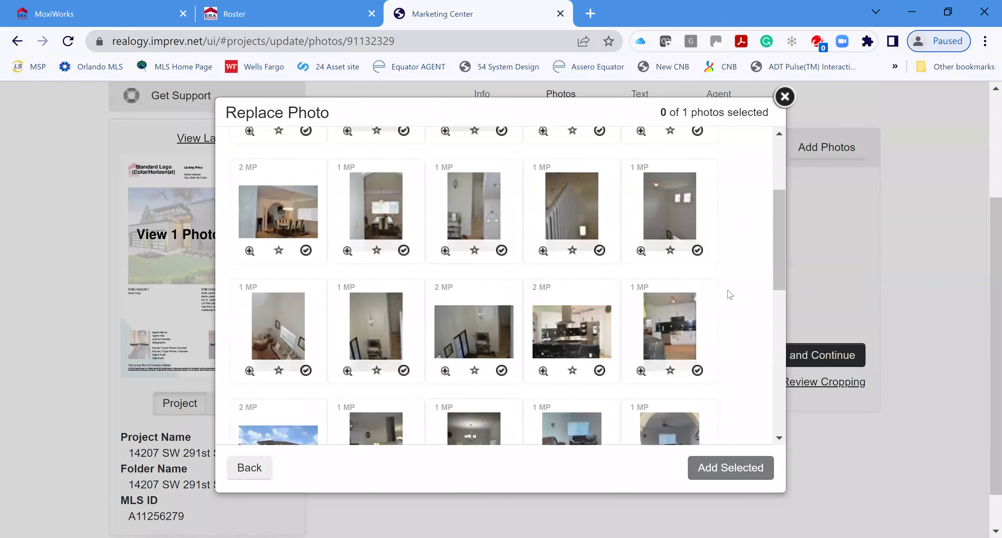
scroll(729, 295, down, 3)
scroll(722, 297, down, 4)
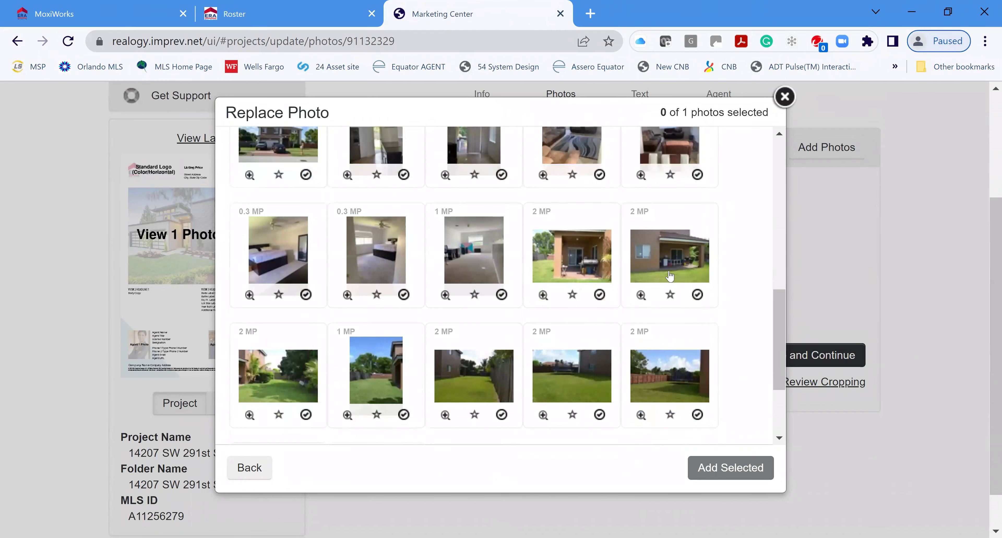
click(668, 271)
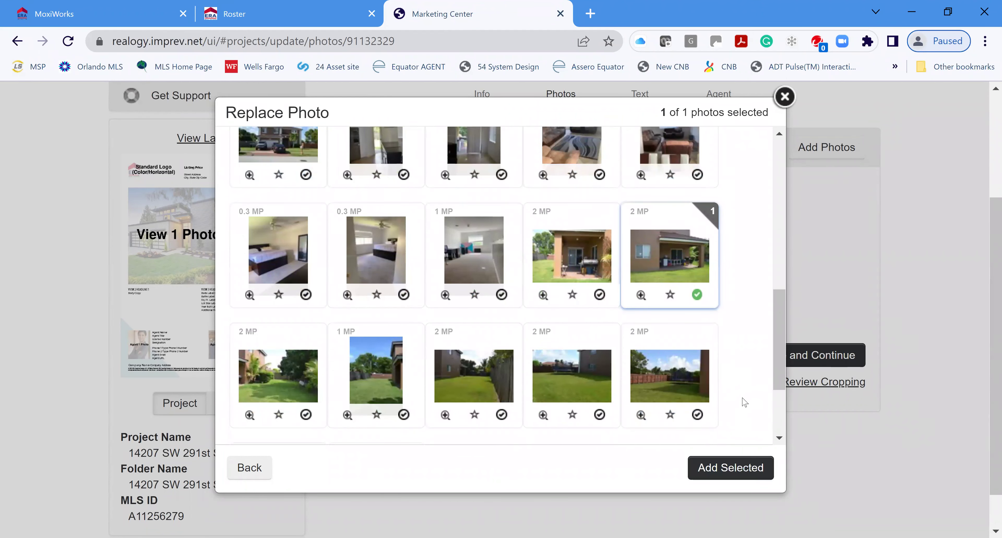
scroll(744, 402, down, 2)
click(727, 468)
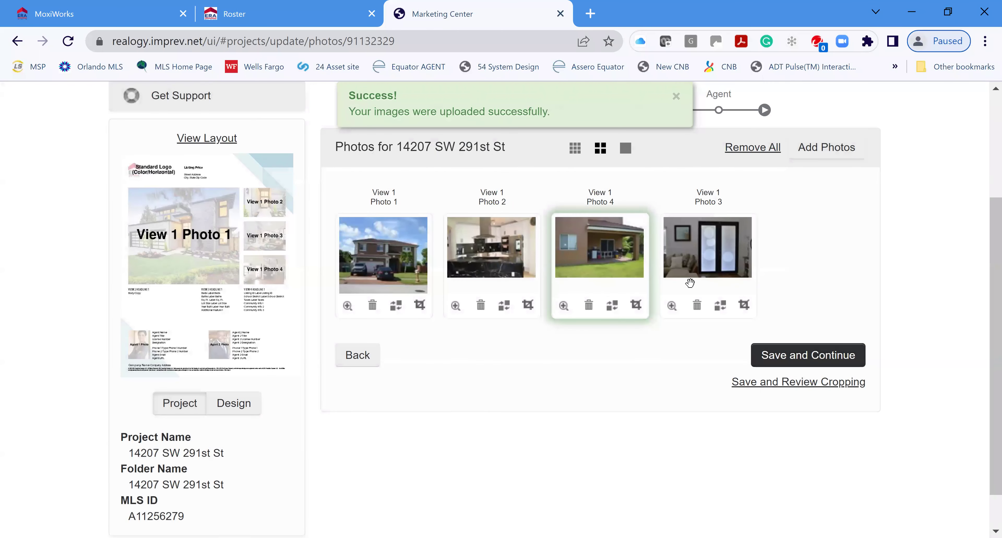
drag(690, 283, 567, 286)
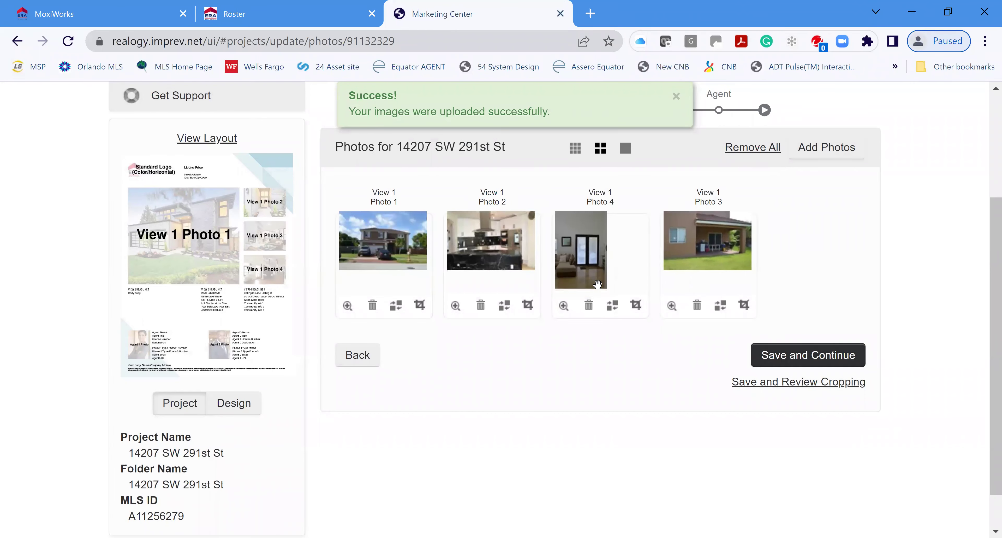
Replace Photo 4 with the living-room listing photo and save the photos
click(612, 308)
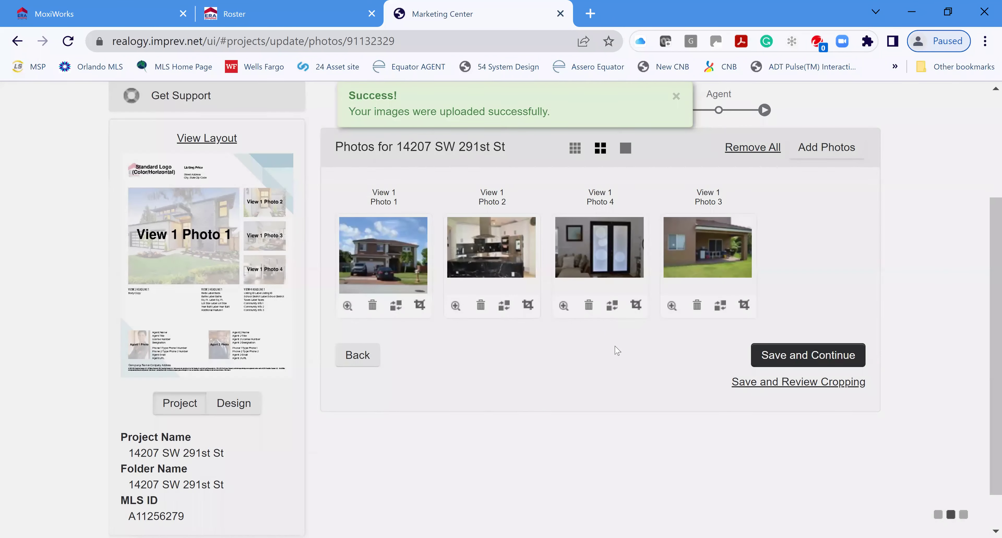
click(470, 226)
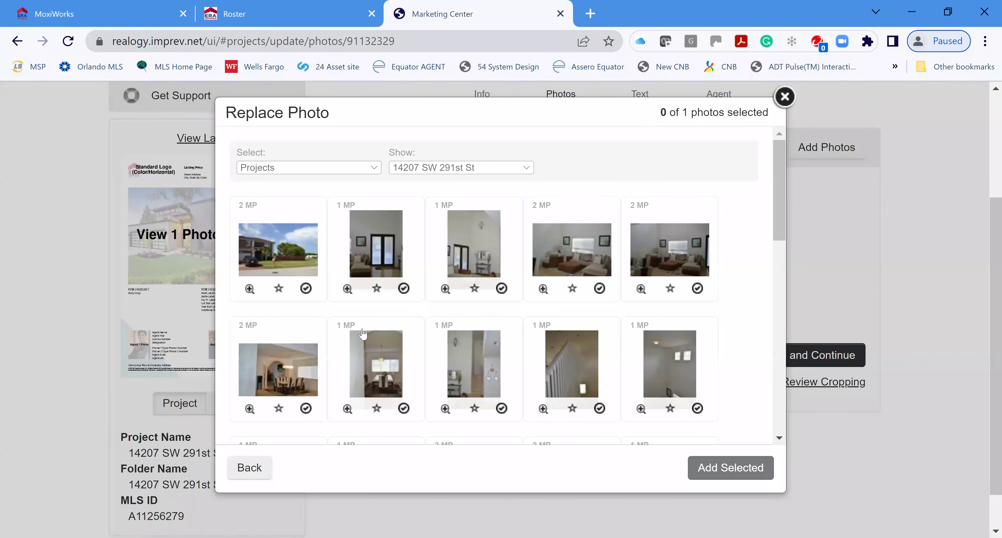
scroll(527, 339, down, 2)
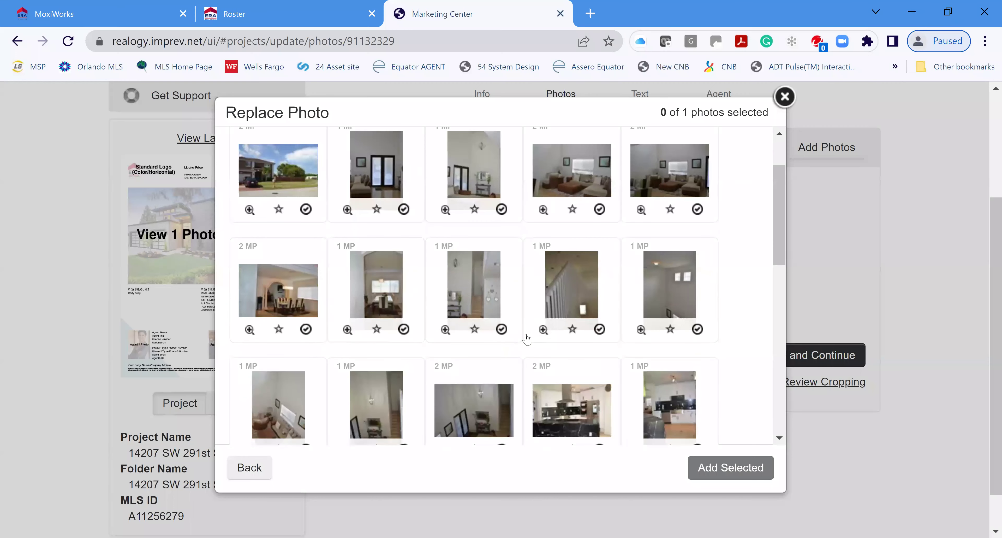
scroll(536, 341, down, 4)
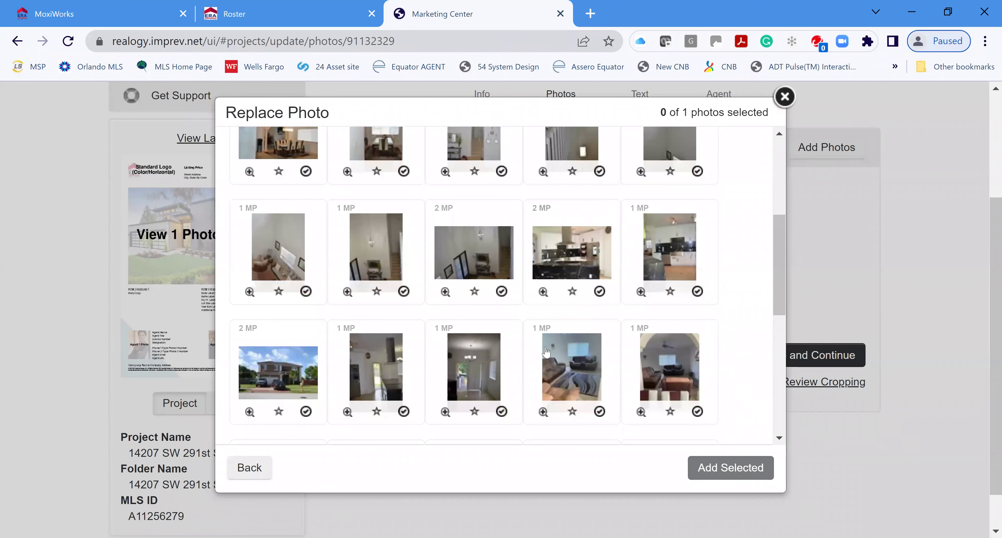
scroll(546, 350, down, 4)
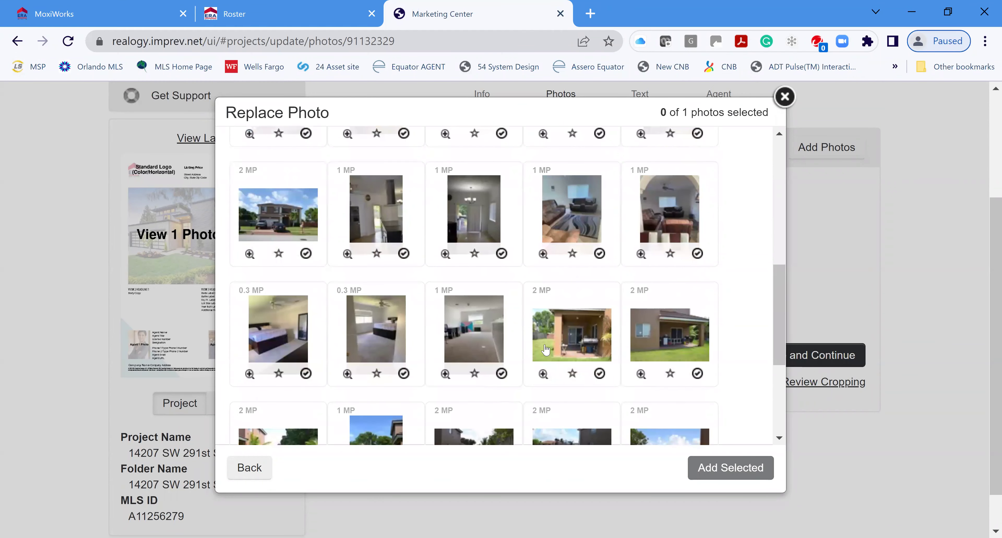
scroll(545, 349, down, 4)
scroll(586, 362, down, 1)
scroll(532, 371, up, 2)
scroll(535, 369, down, 2)
scroll(536, 370, up, 4)
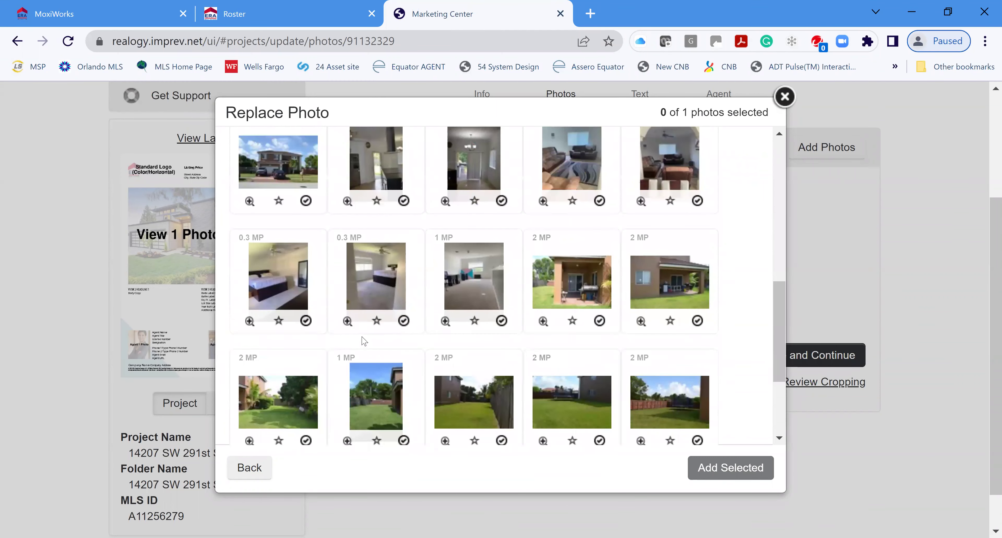
scroll(428, 296, up, 6)
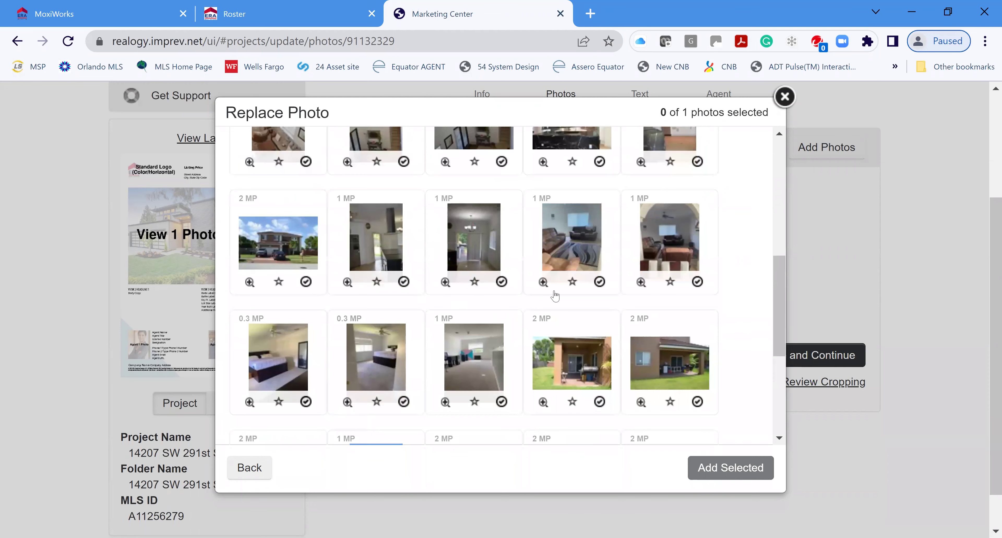
scroll(639, 322, up, 4)
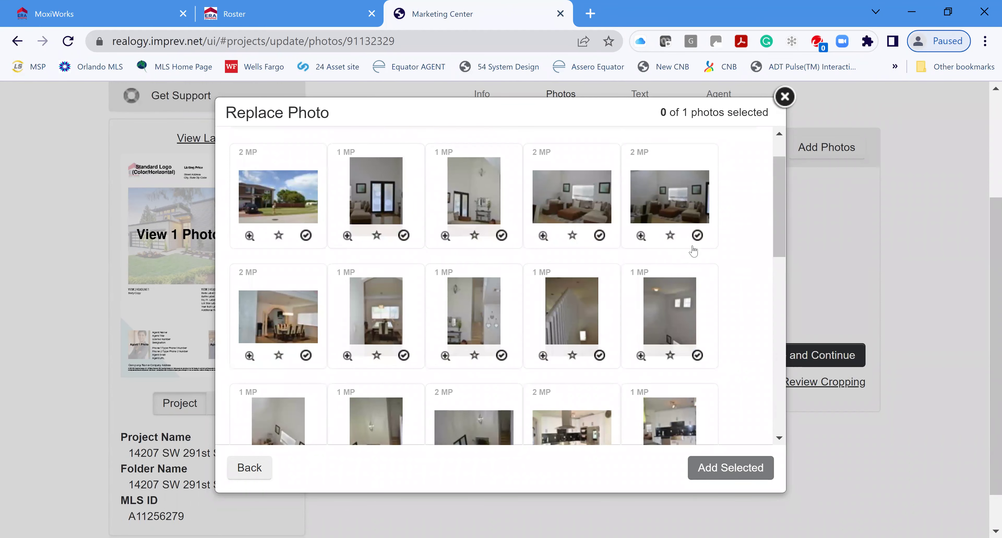
click(697, 235)
click(735, 467)
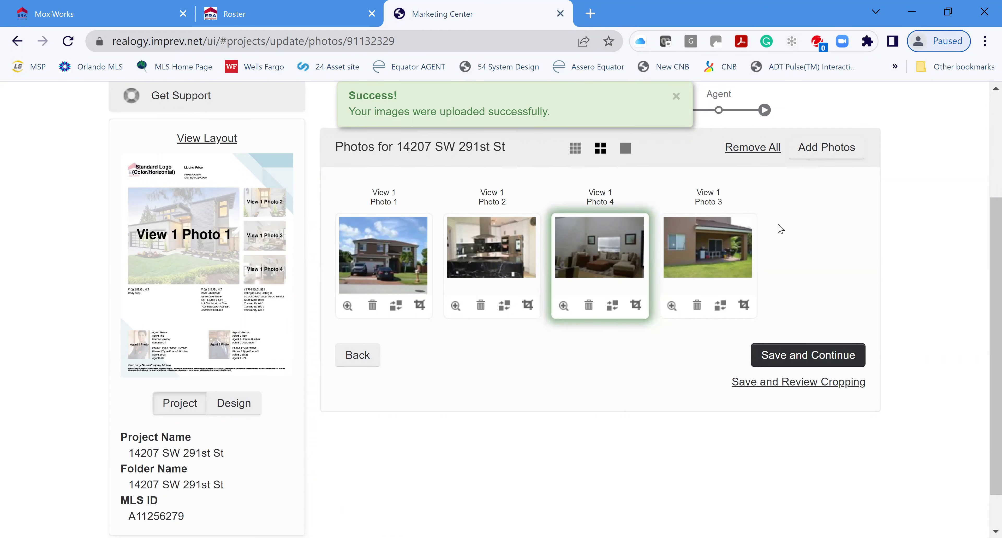
click(806, 354)
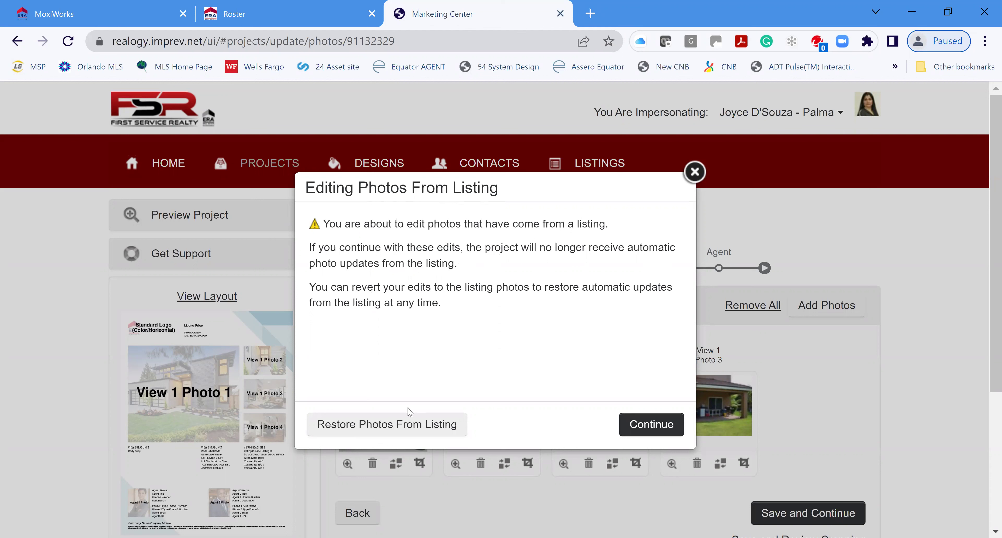
Accept the Editing Photos From Listing warning and save the photo changes to reach the Text step
click(694, 171)
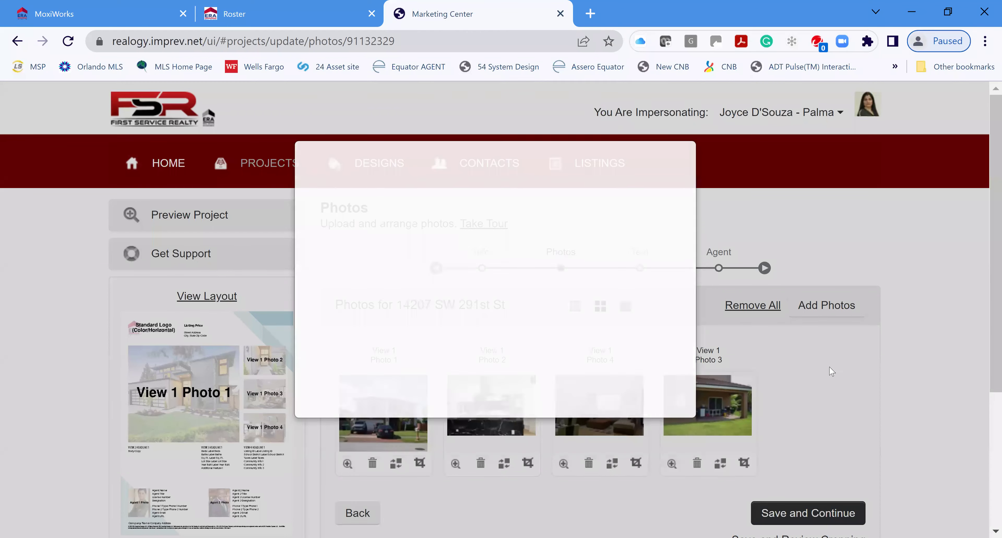
scroll(844, 432, down, 4)
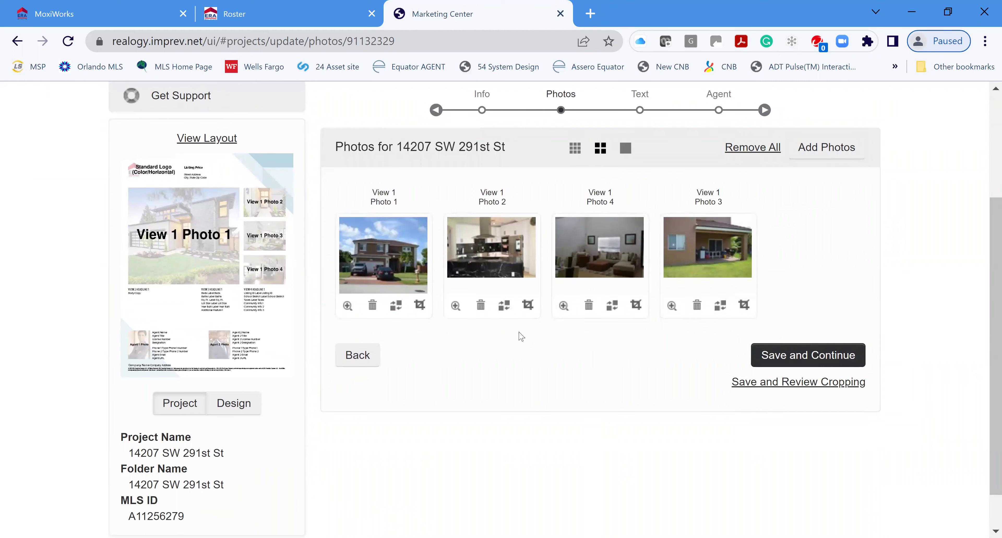
click(823, 356)
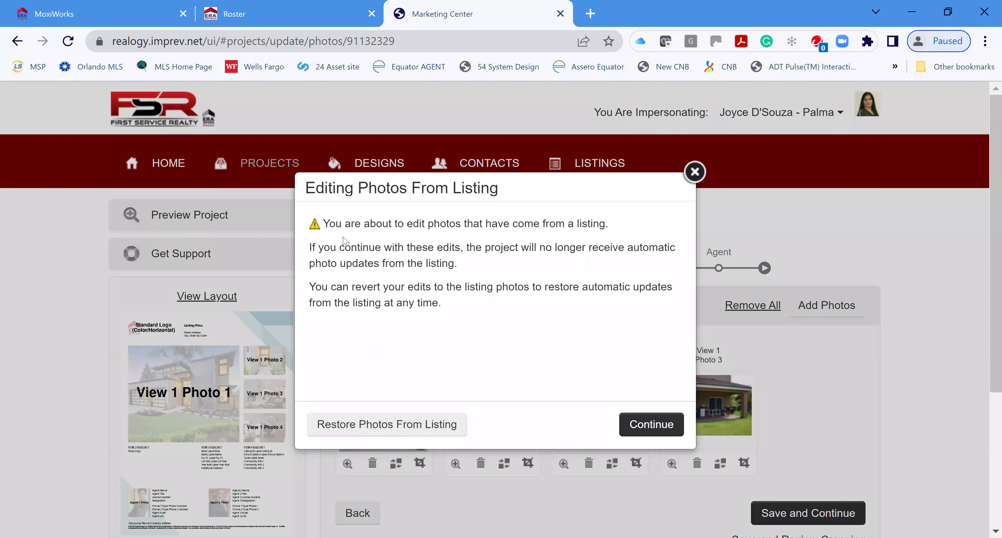
click(661, 424)
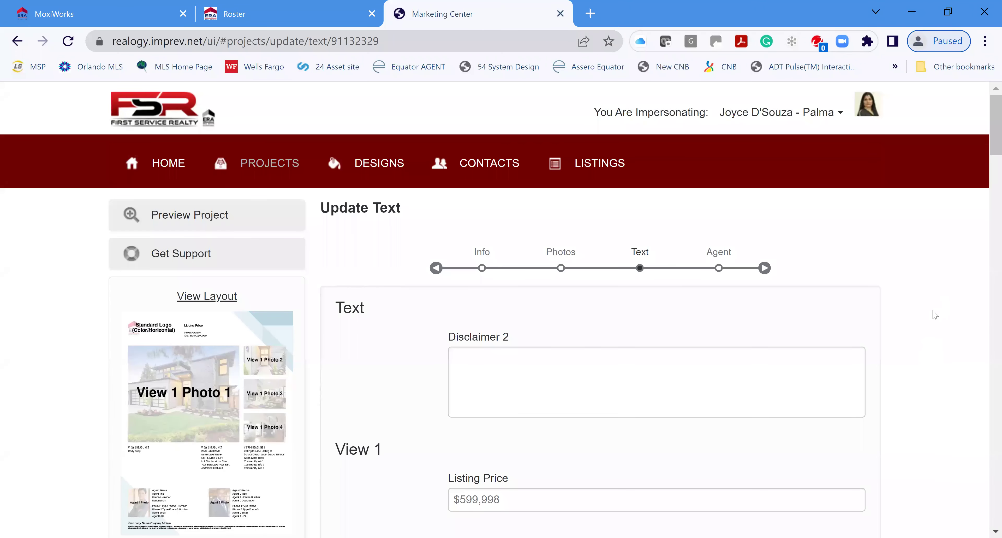
Delete the Body Copy's closing sentences from 'Conveniently' onward and the pool-and-boat phrase
scroll(929, 314, down, 8)
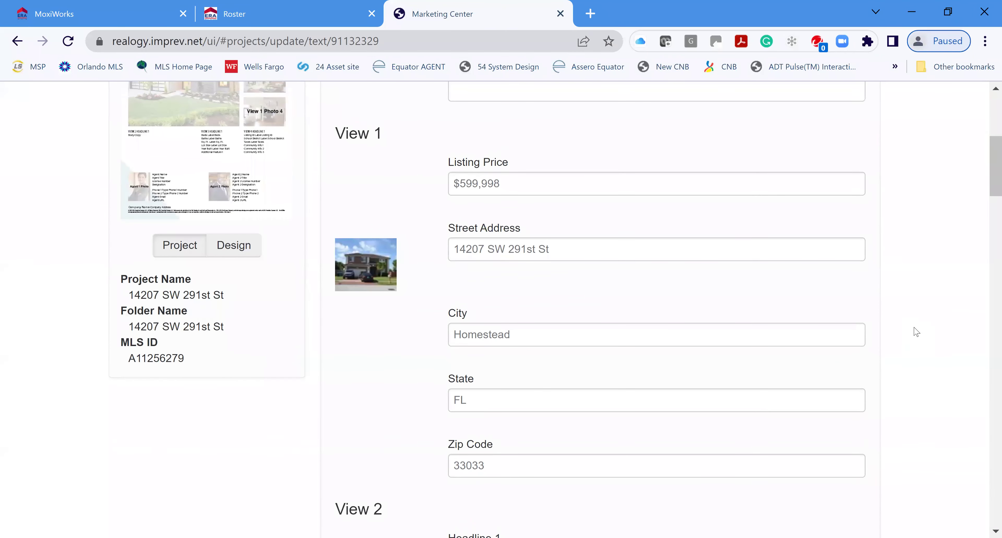
scroll(915, 329, down, 6)
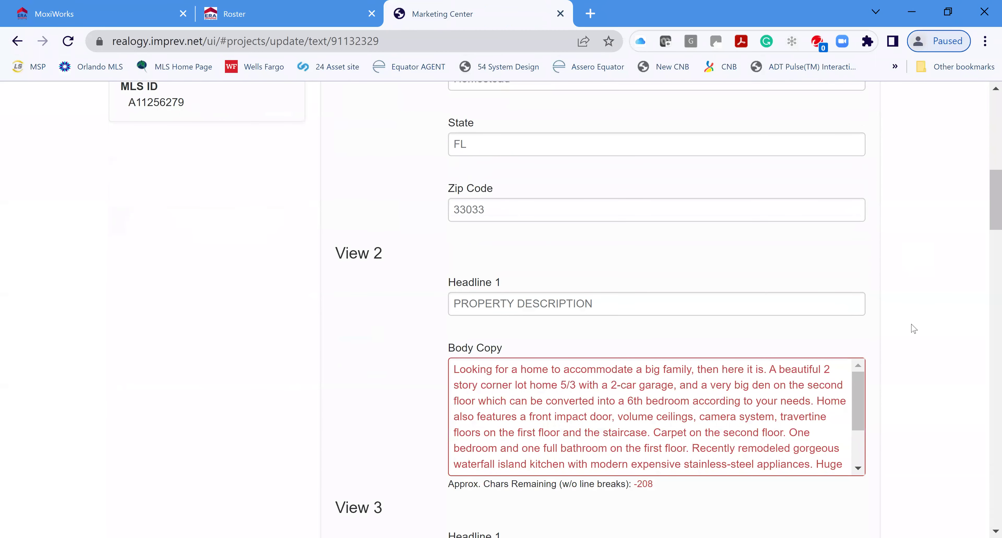
scroll(623, 322, down, 1)
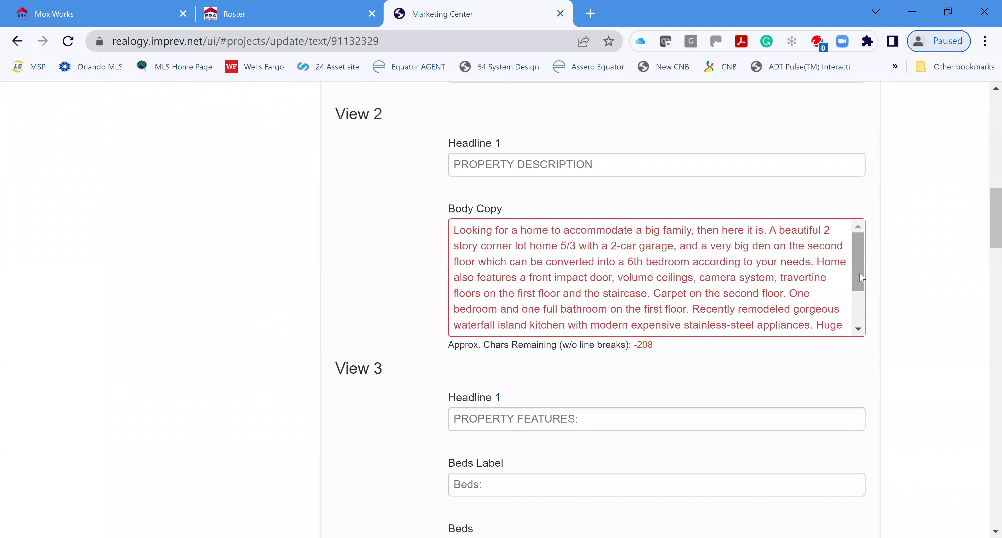
scroll(859, 326, down, 2)
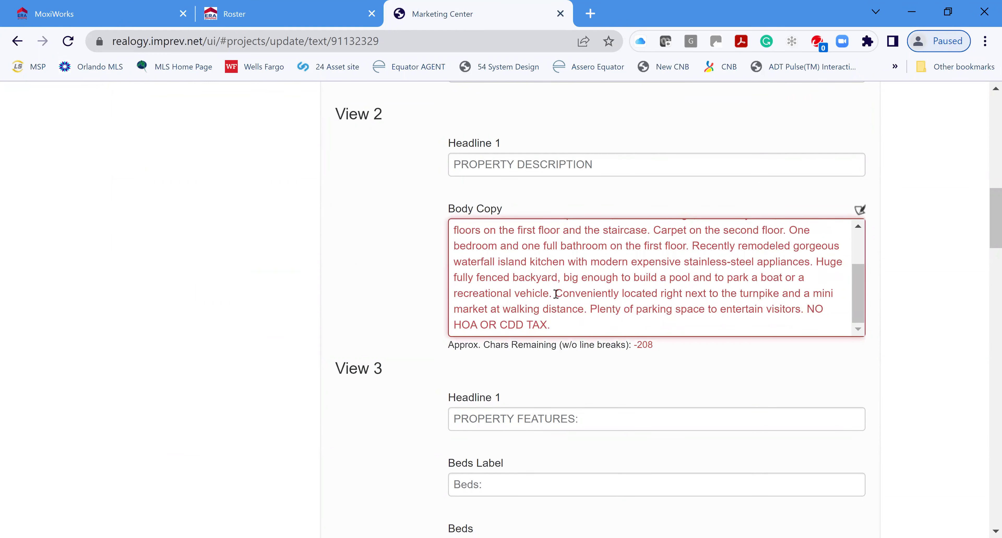
drag(555, 293, 693, 326)
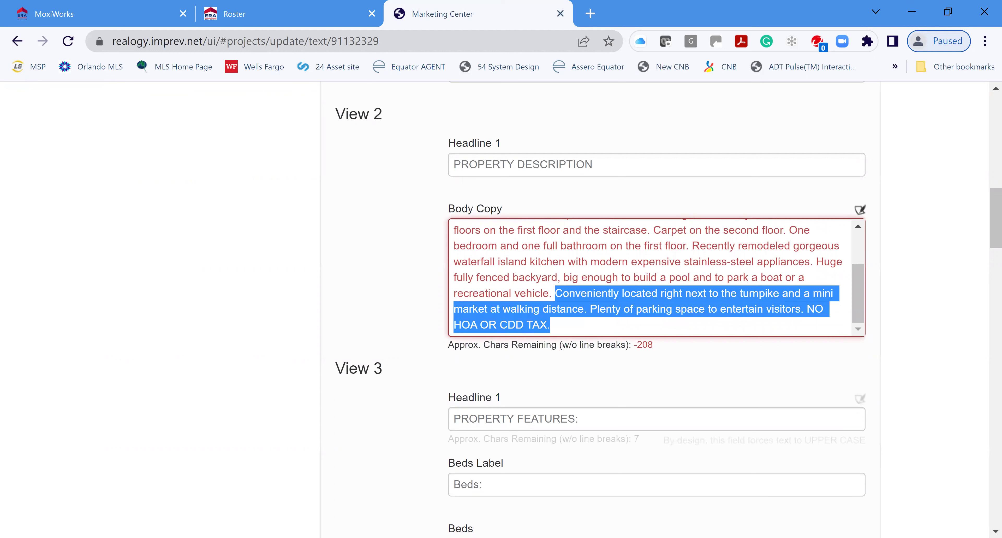
key(BackSpace)
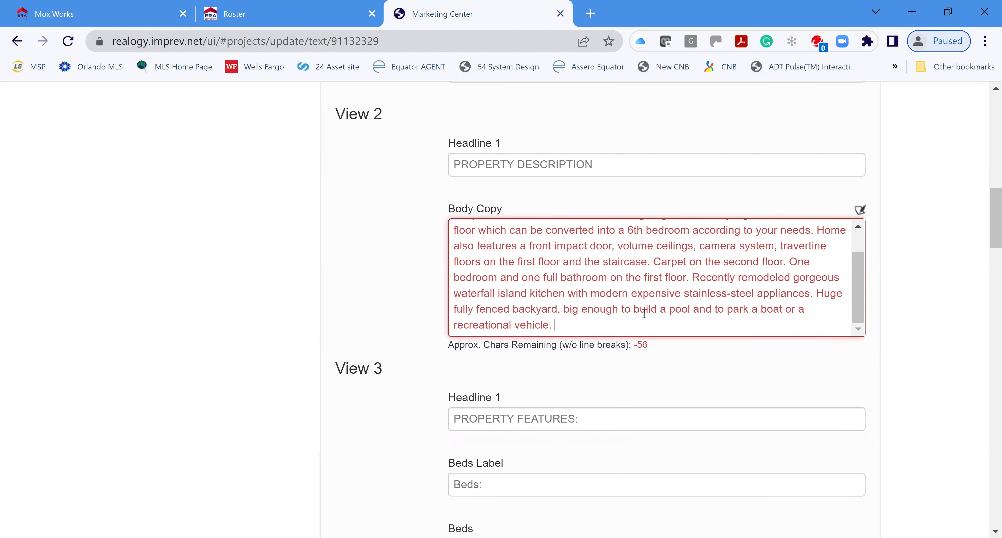
drag(566, 307, 655, 492)
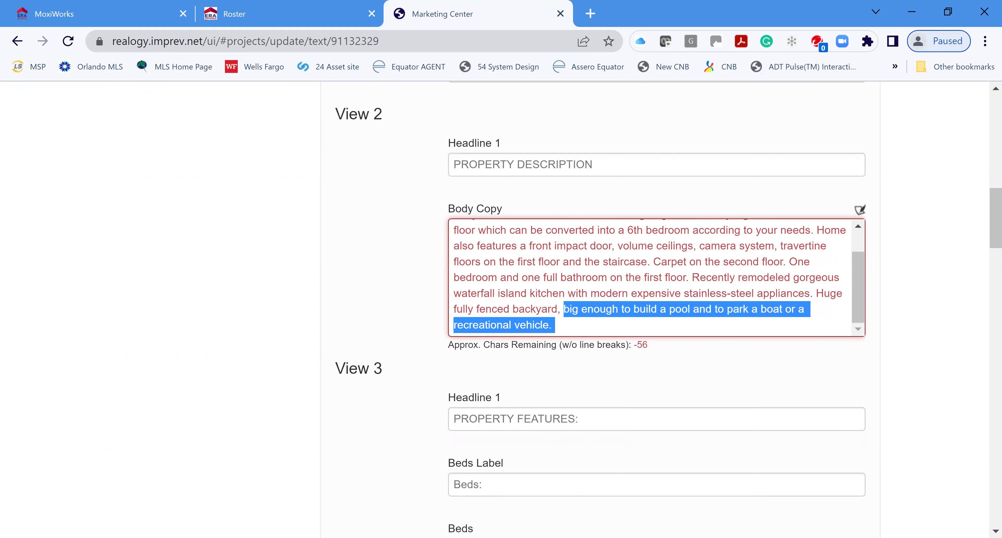
key(BackSpace)
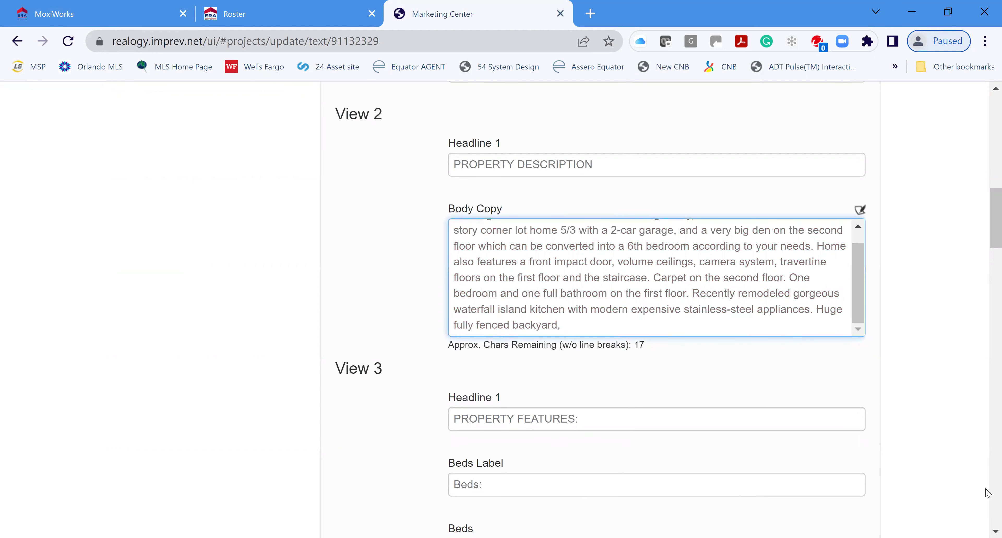
Save the trimmed text ending at 'Huge fully fenced backyard,' and continue to agent details
scroll(566, 519, down, 2)
scroll(832, 411, down, 15)
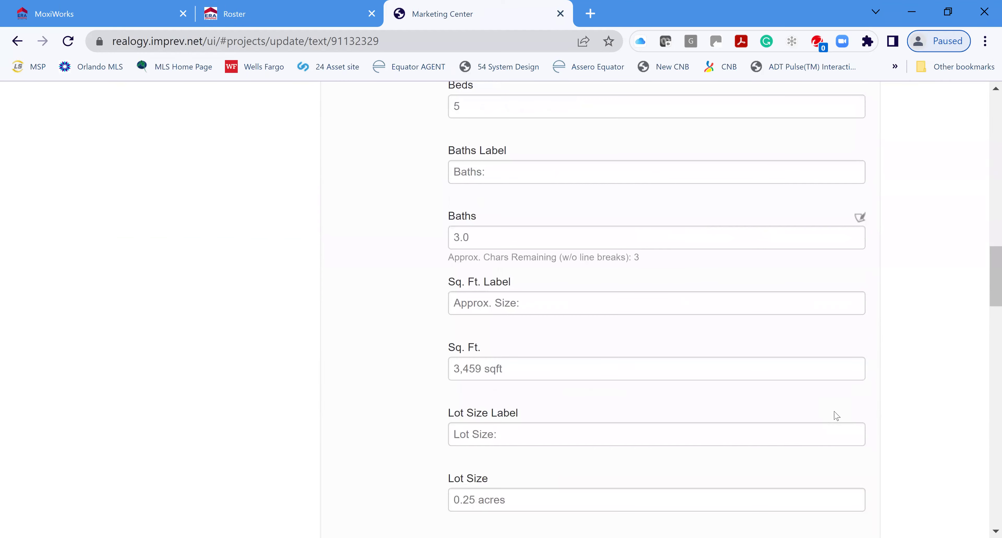
scroll(836, 415, down, 10)
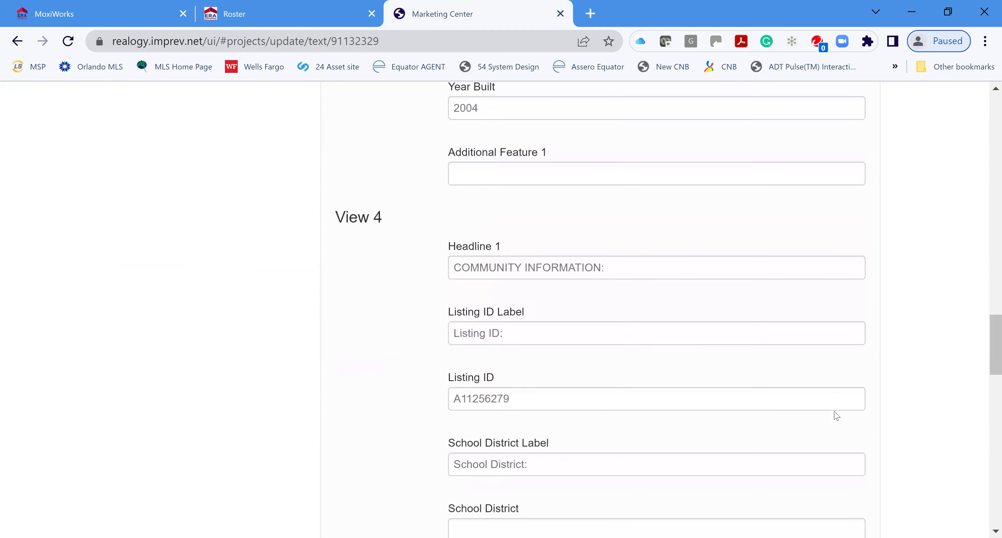
scroll(824, 416, down, 12)
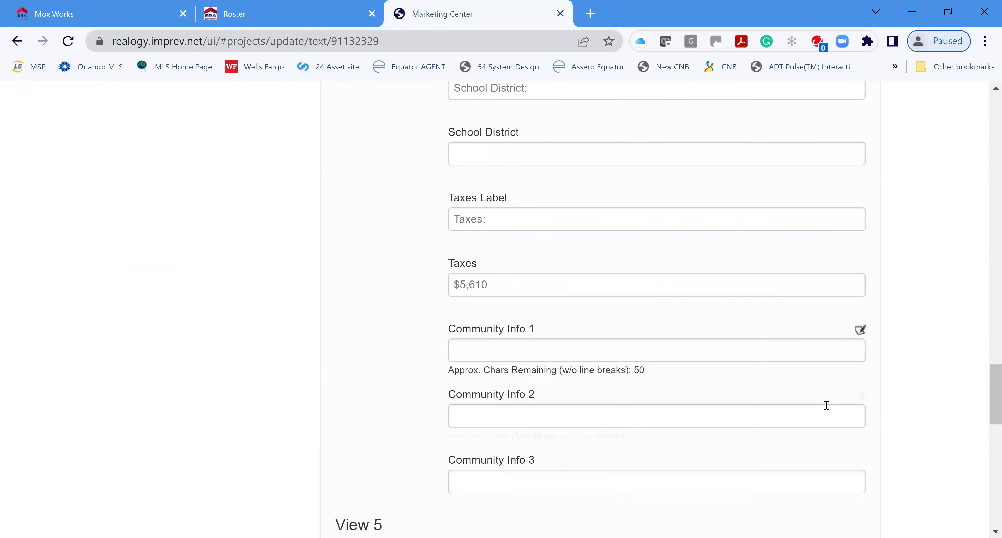
scroll(842, 412, down, 6)
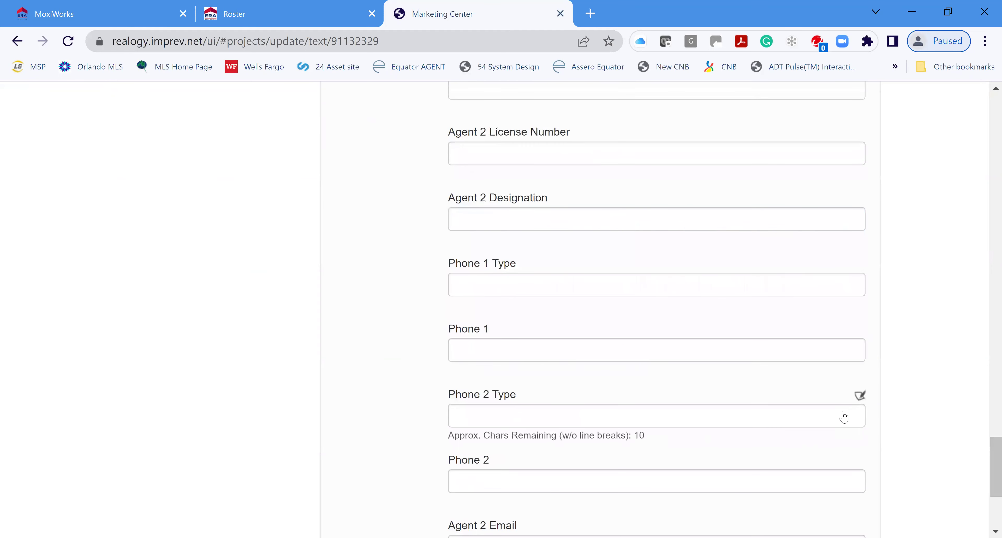
scroll(841, 424, down, 6)
click(817, 455)
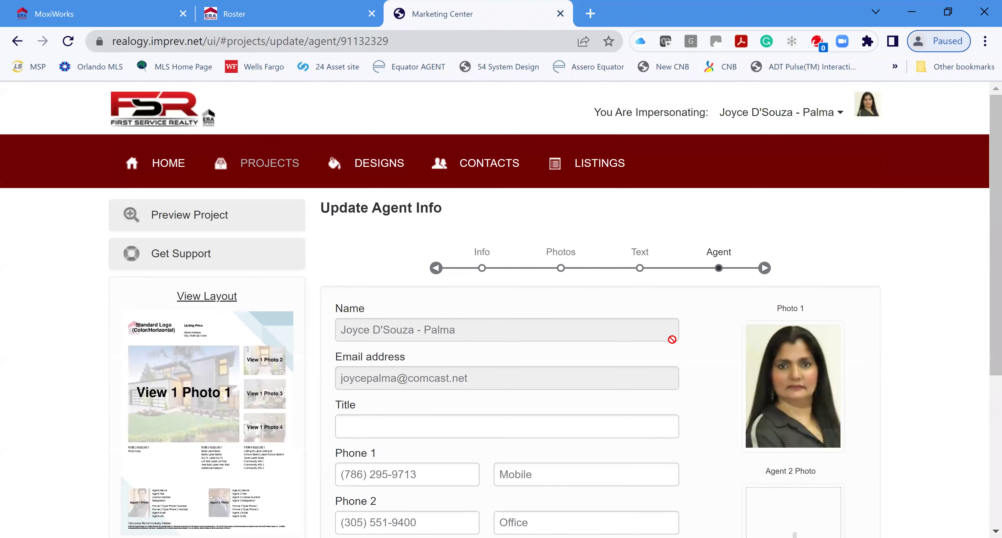
Save the agent info and confirm the publishing reminder for the edited flyer
scroll(926, 369, down, 6)
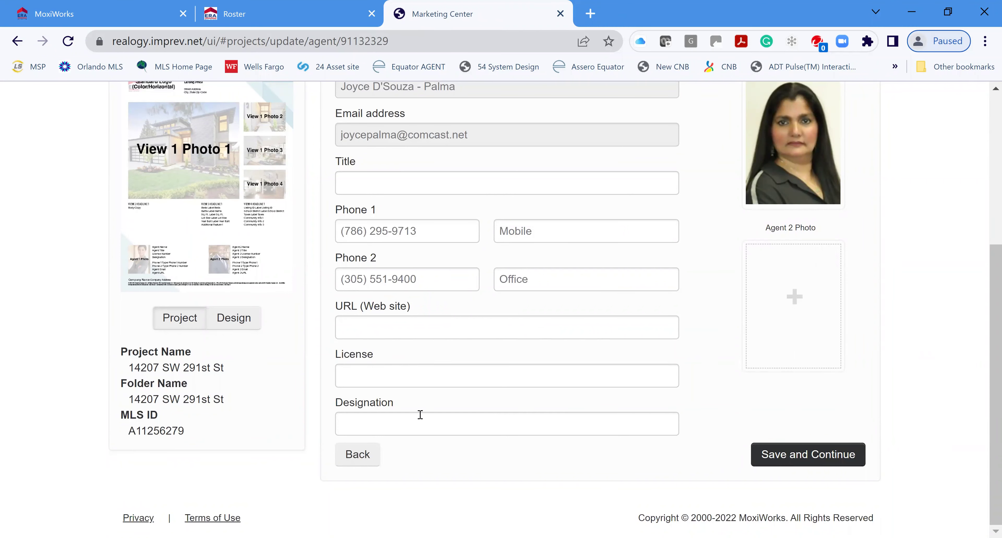
click(827, 454)
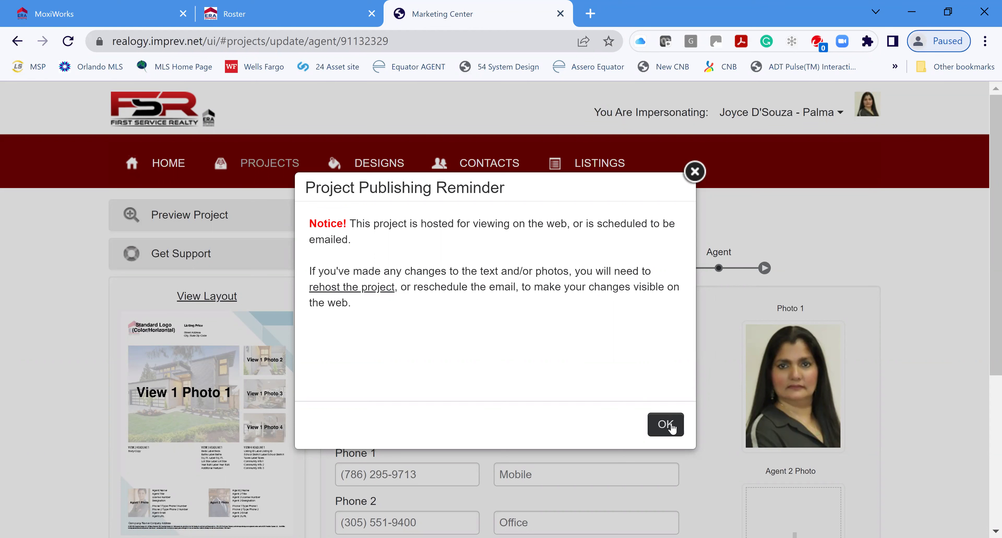
click(672, 427)
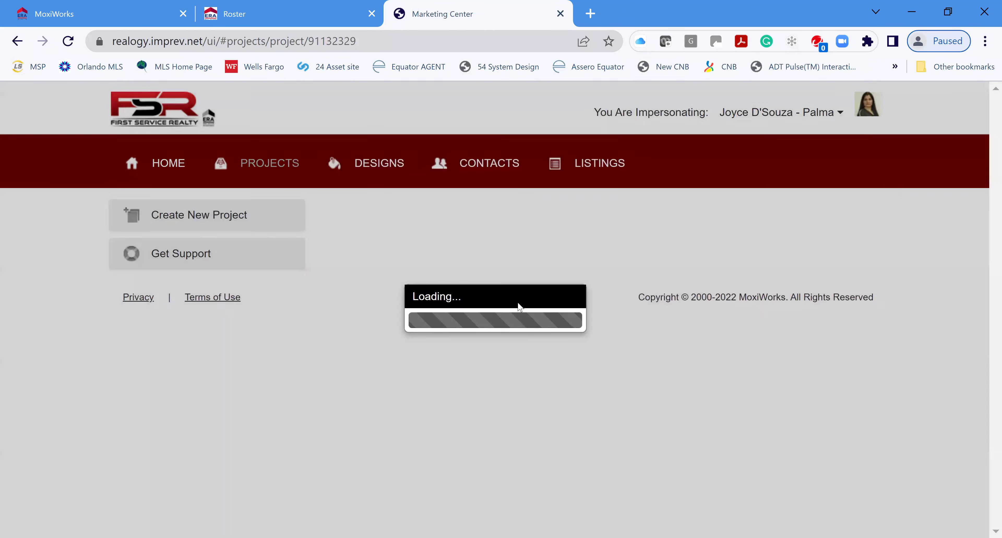
scroll(934, 334, down, 4)
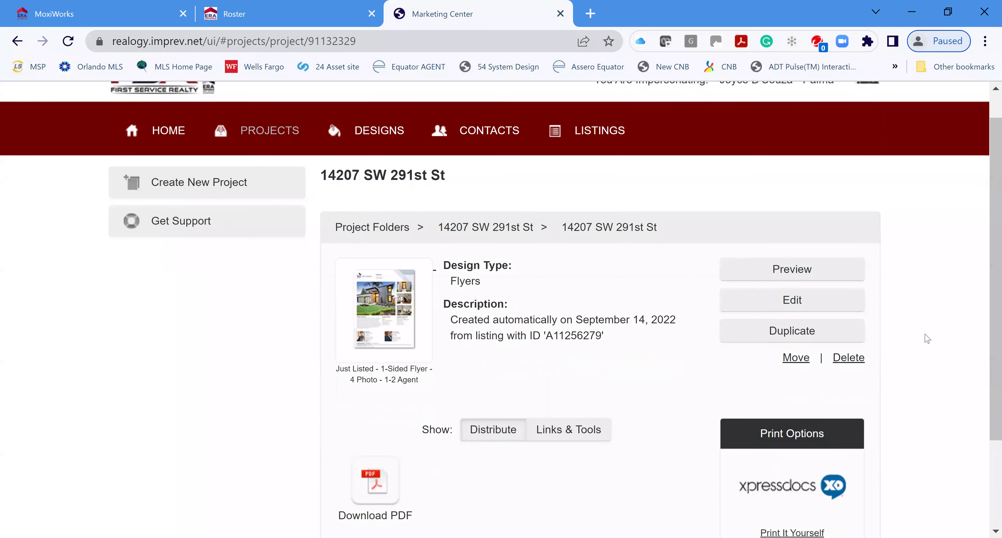
click(800, 157)
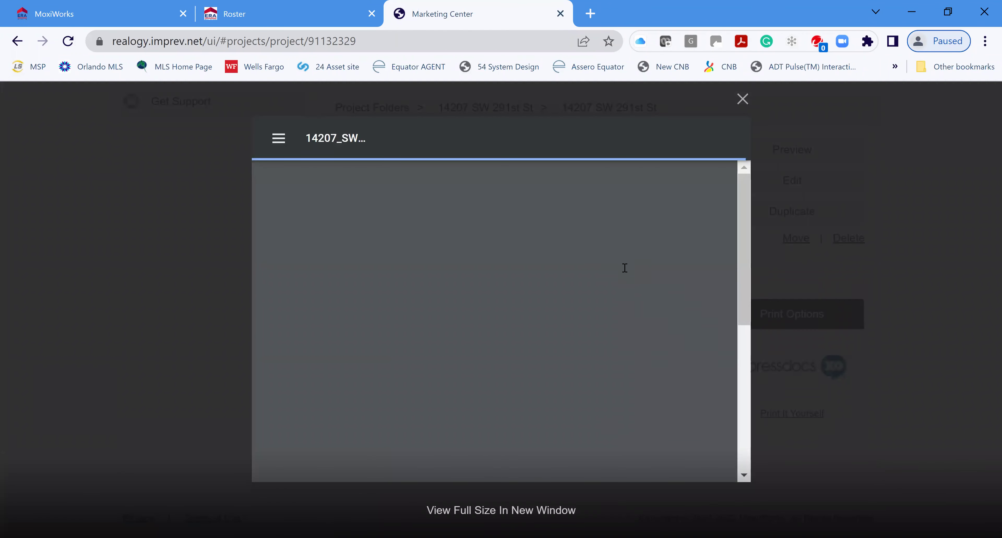
scroll(665, 314, down, 5)
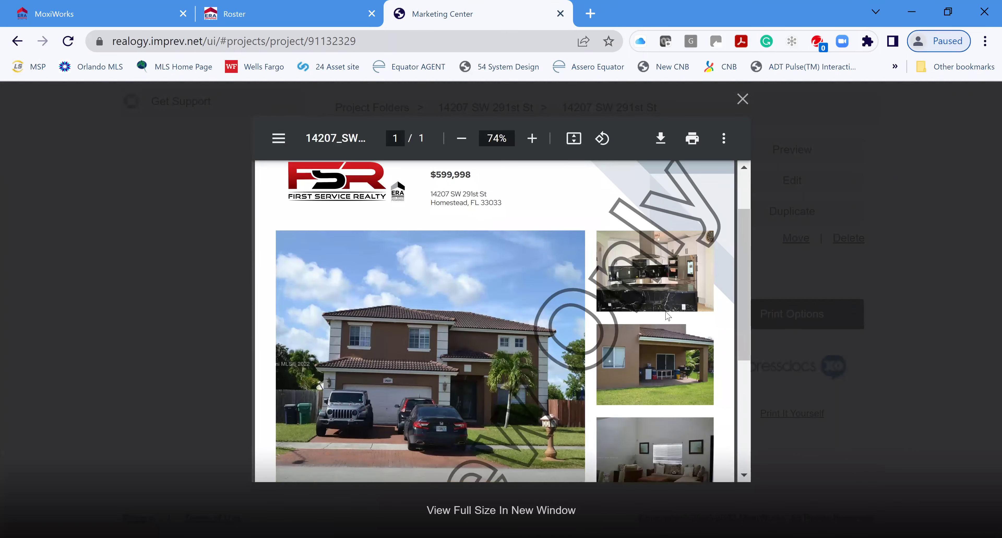
scroll(668, 311, down, 3)
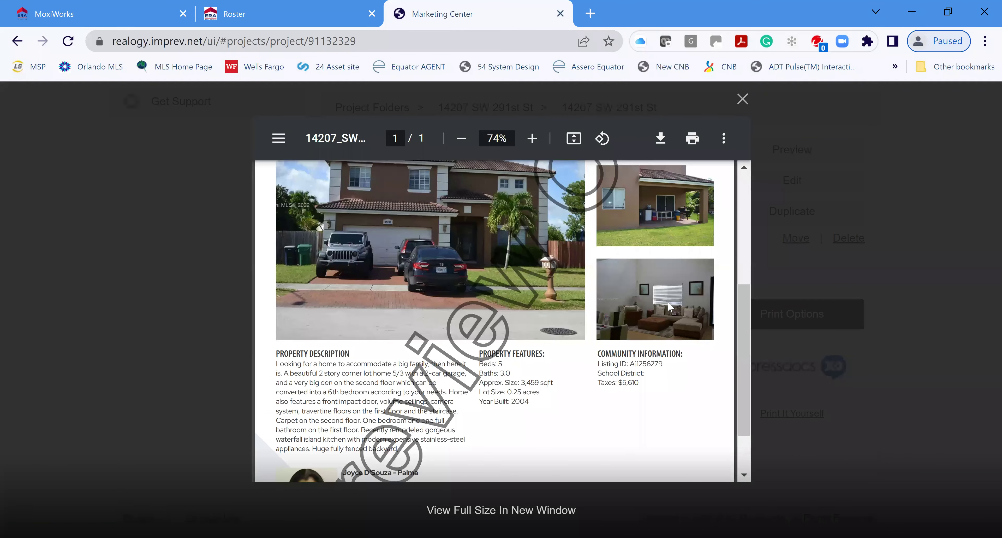
scroll(663, 306, down, 2)
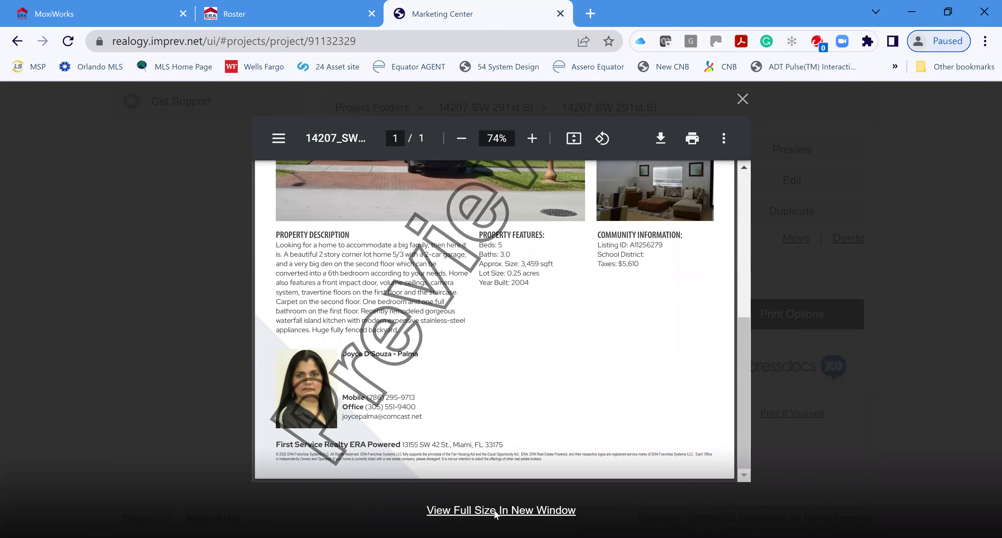
click(494, 513)
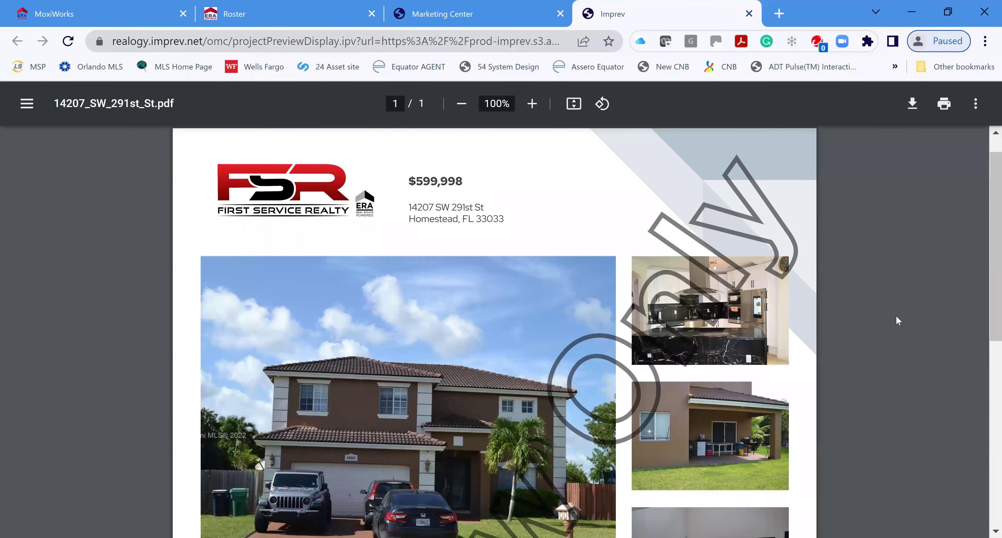
scroll(895, 315, down, 5)
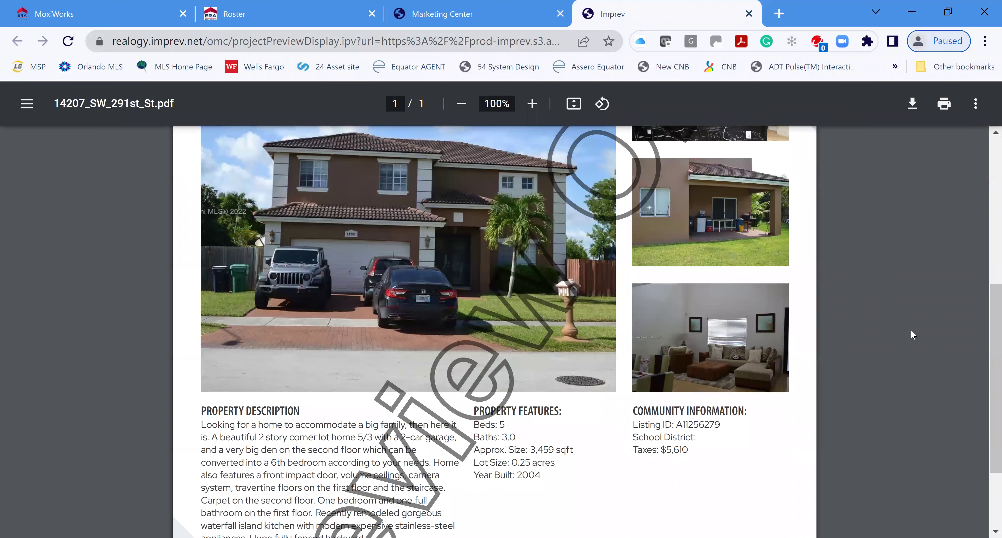
scroll(911, 329, down, 2)
scroll(918, 349, up, 4)
scroll(918, 348, up, 4)
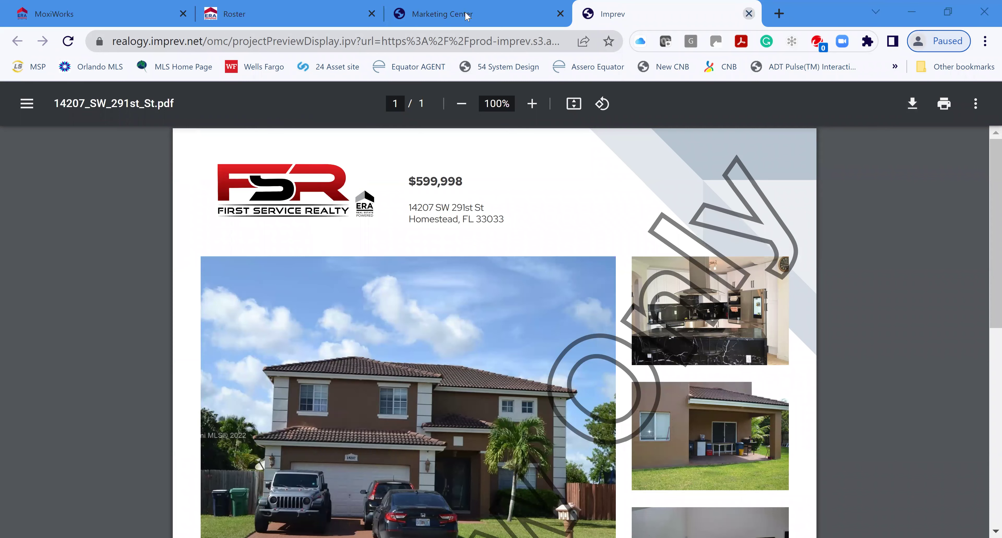
key(ctrl+w)
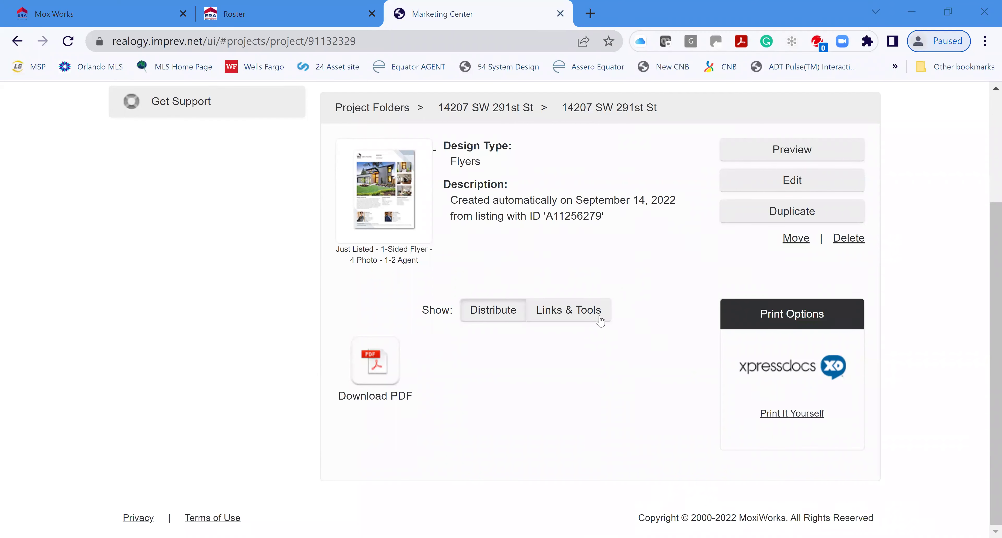
Go to the Marketing Center home page and open the Design Gallery
scroll(284, 342, up, 5)
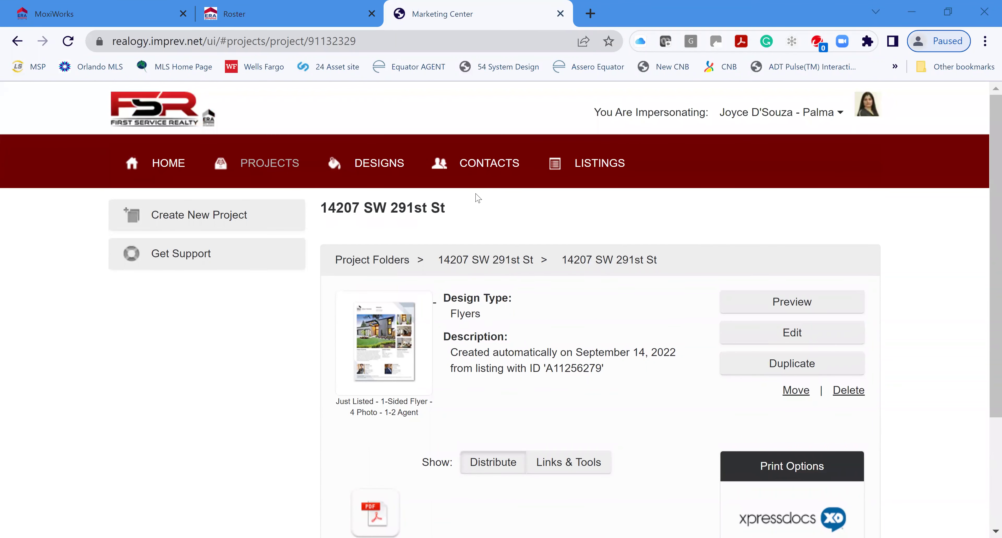
click(176, 162)
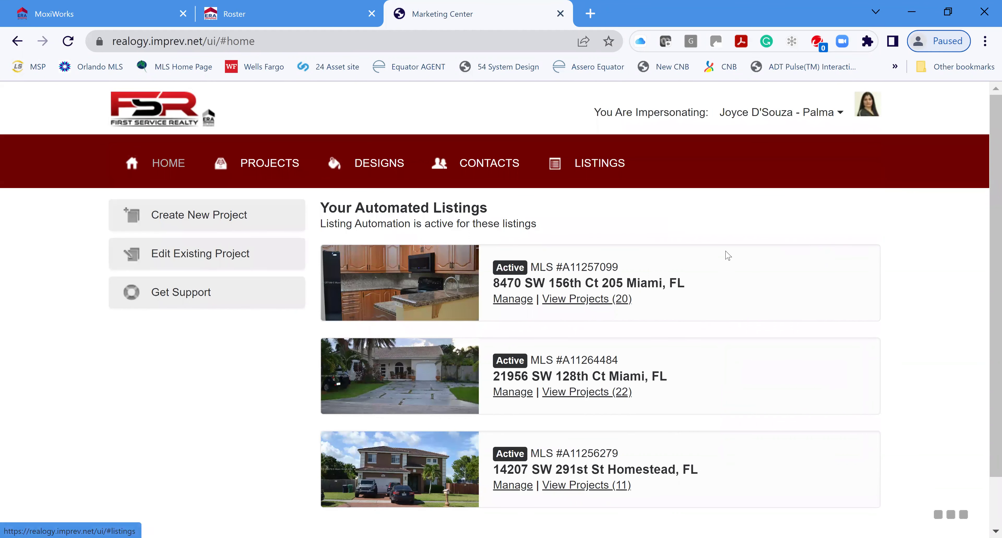
click(175, 214)
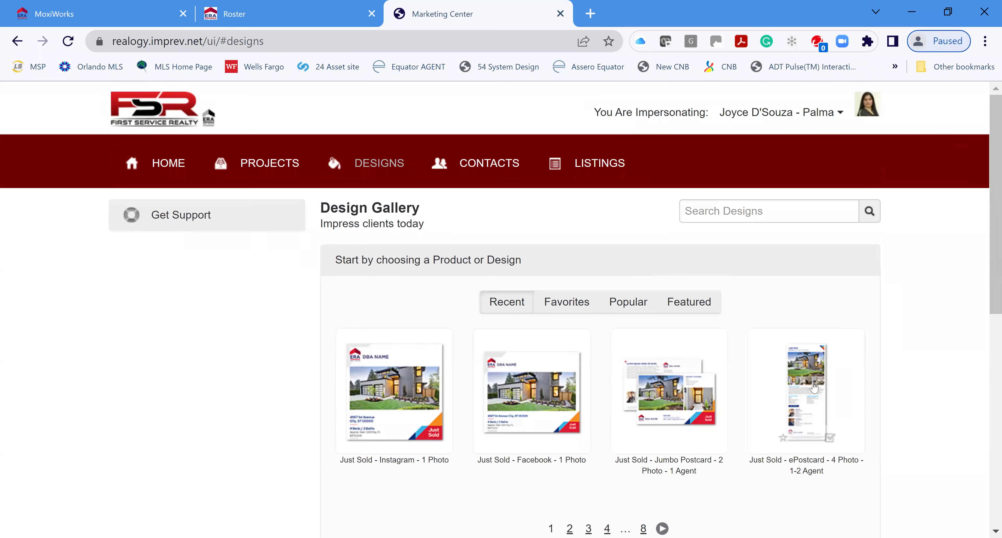
scroll(902, 389, down, 2)
View and close the Just Sold ePostcard and Jumbo Postcard design details, then show Favorites
mouse_move(847, 307)
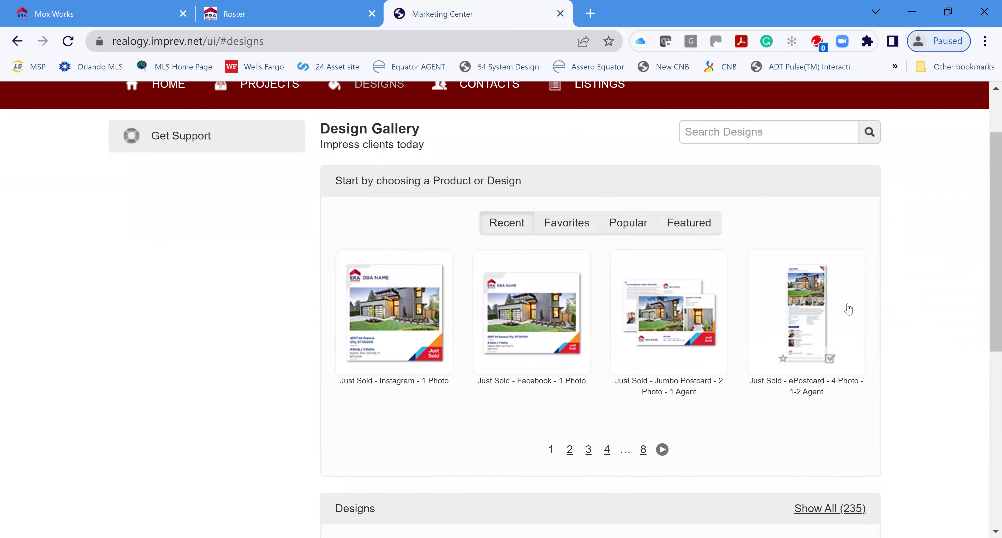
click(806, 319)
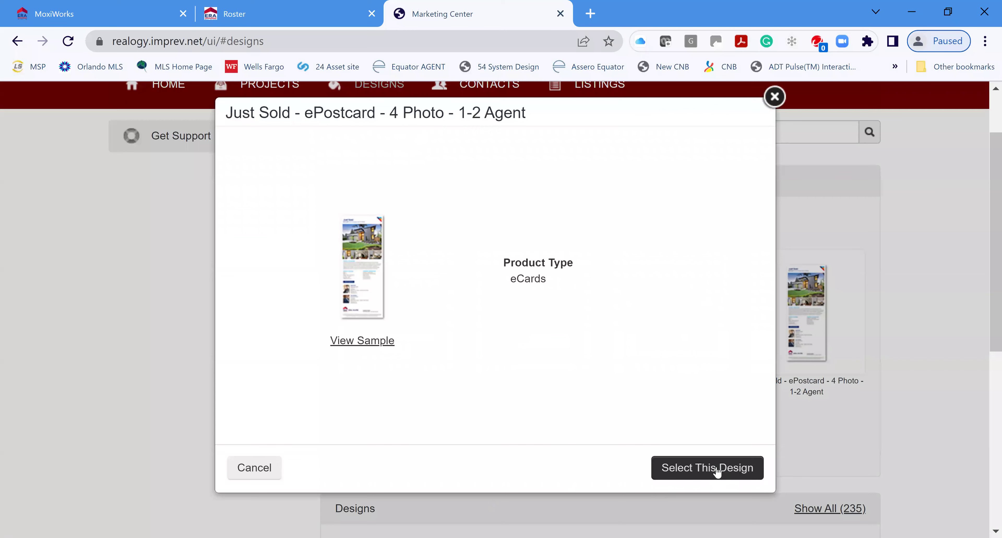
click(849, 191)
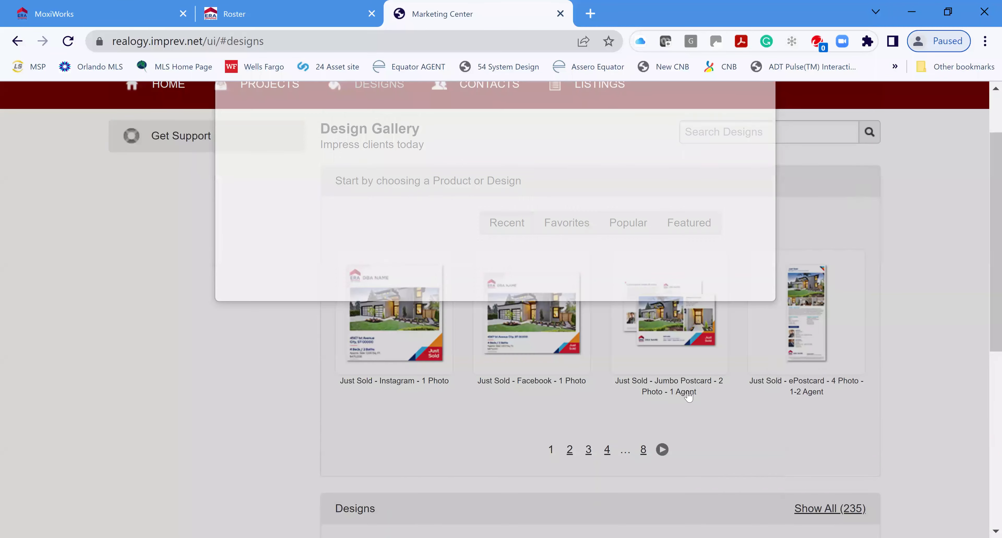
click(691, 342)
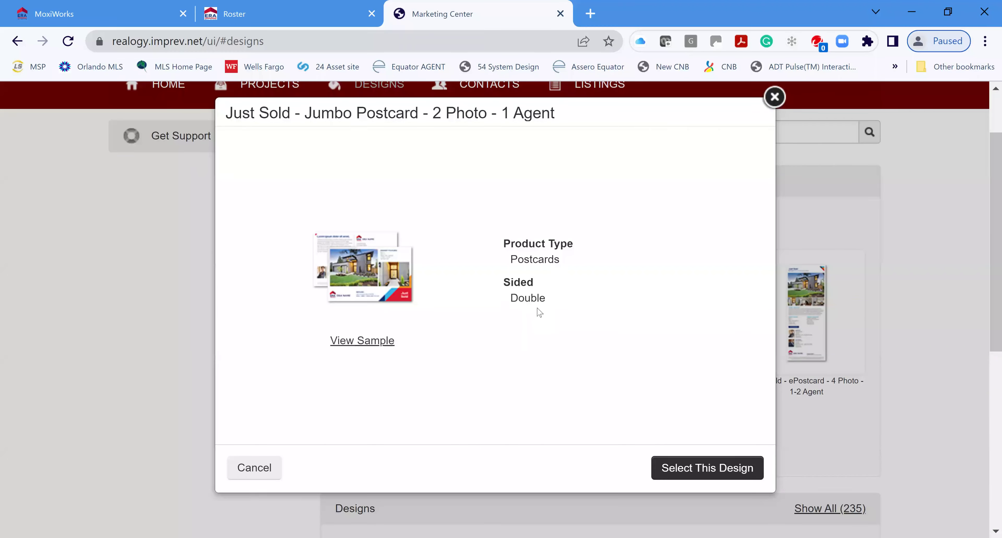
click(774, 97)
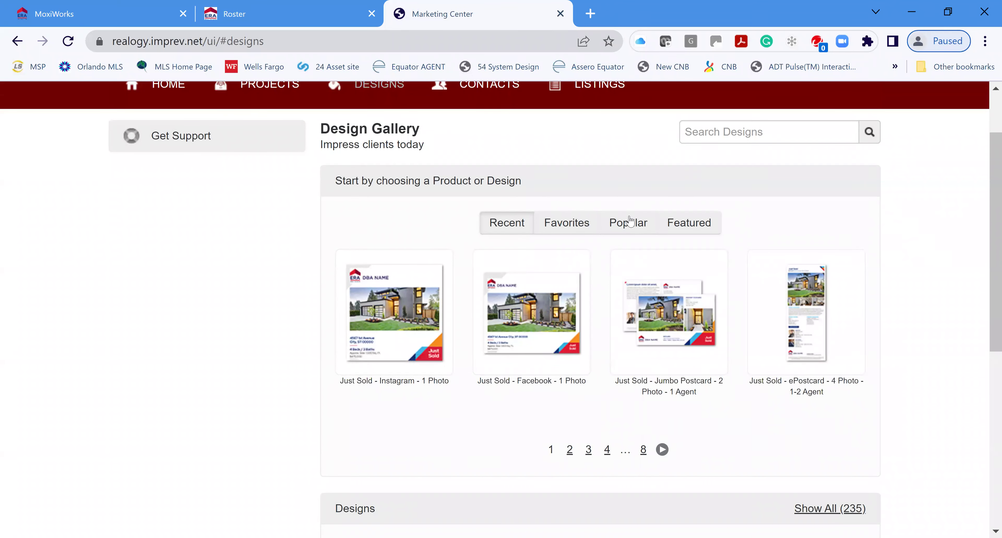
click(566, 227)
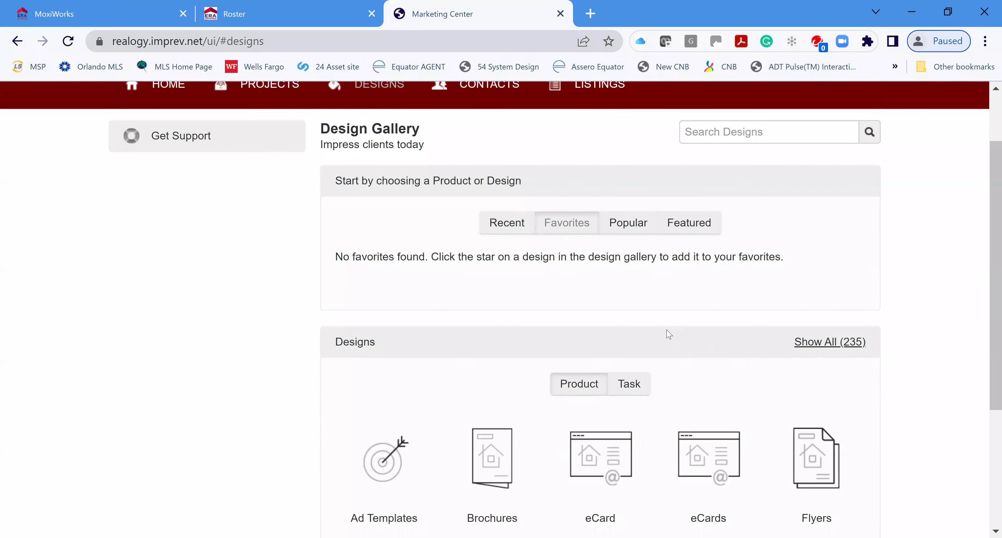
Browse the Popular and Featured designs, then filter the gallery to the 62 Postcards designs
scroll(778, 432, down, 3)
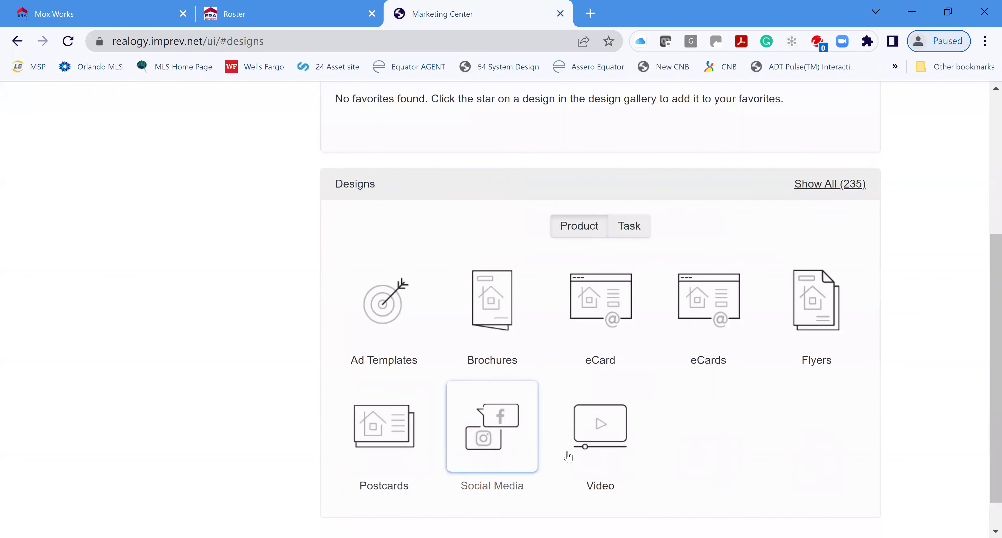
scroll(696, 438, up, 2)
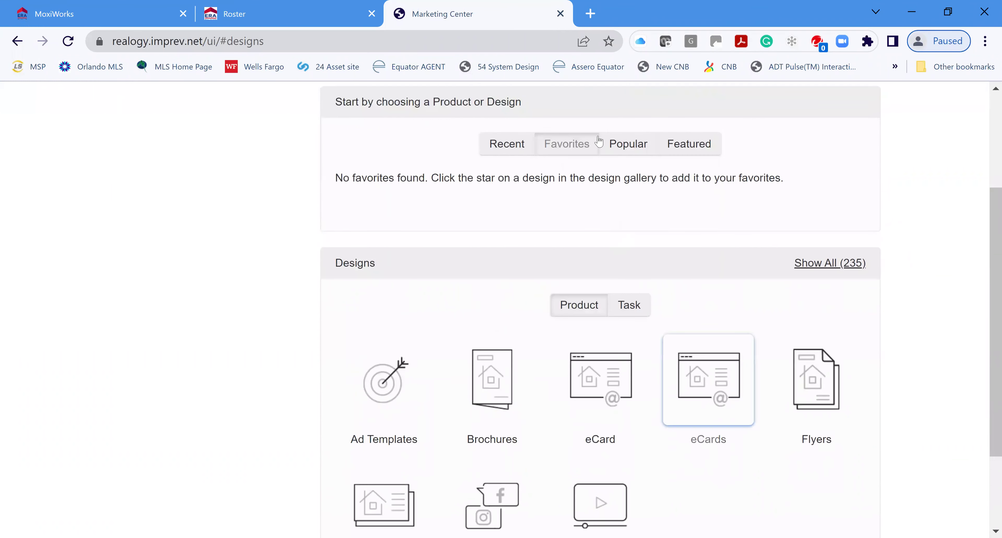
click(615, 144)
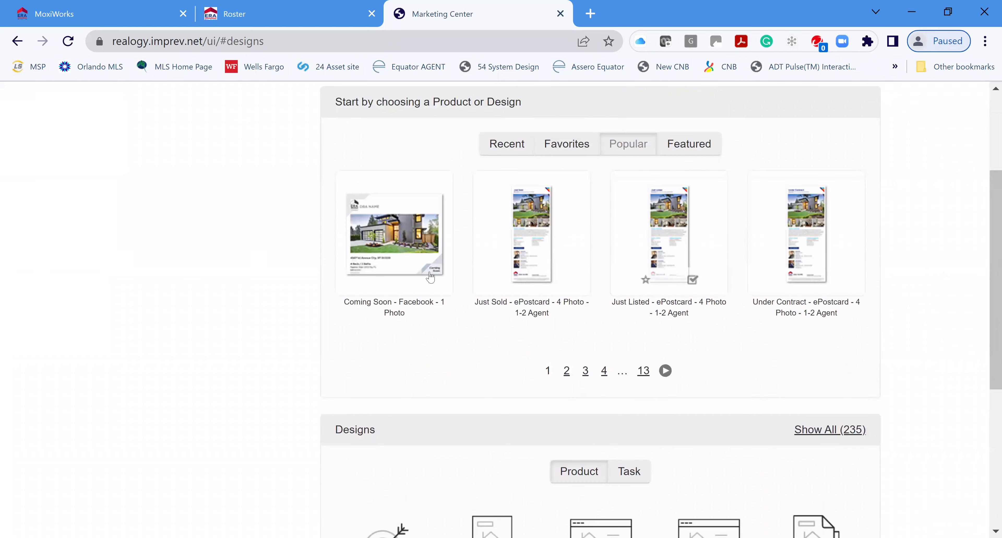
click(699, 147)
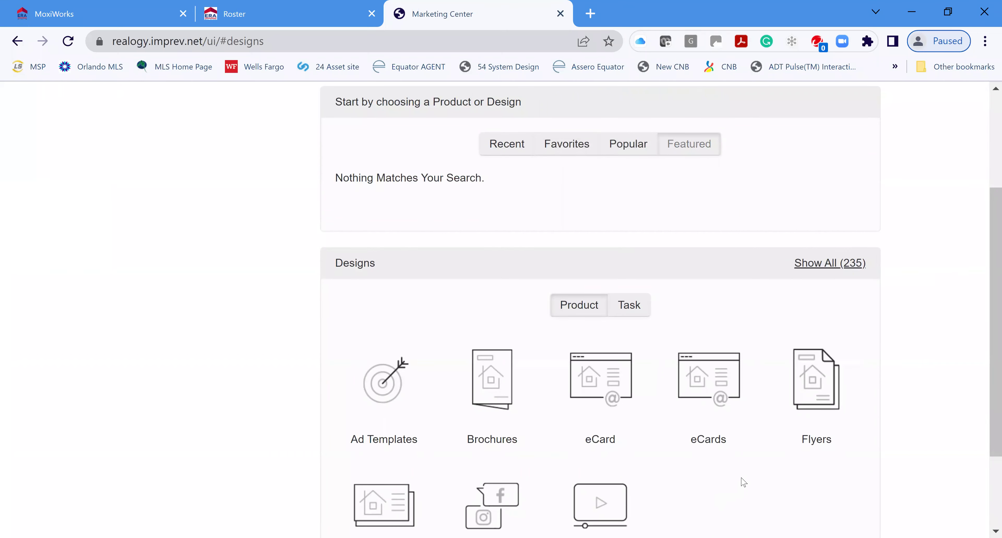
scroll(742, 483, down, 2)
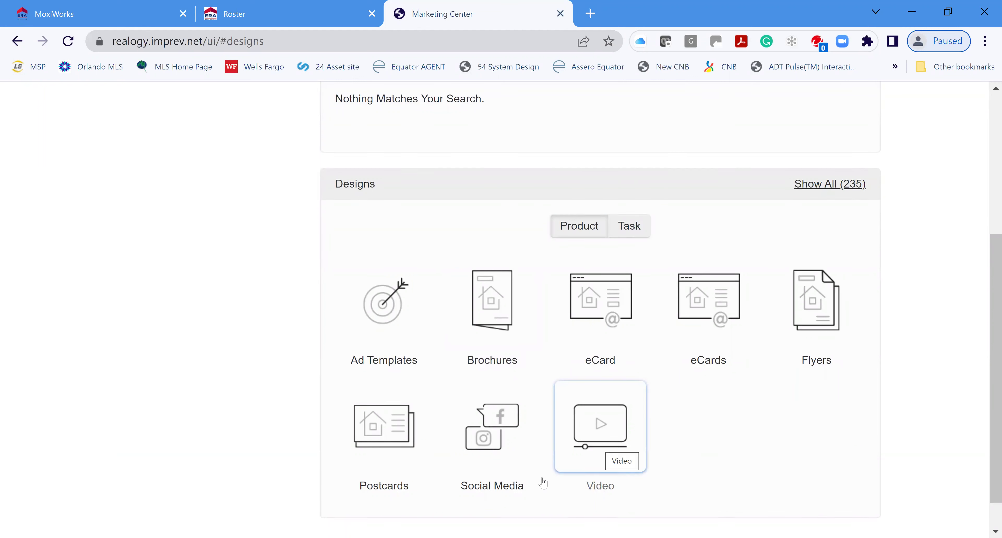
click(385, 428)
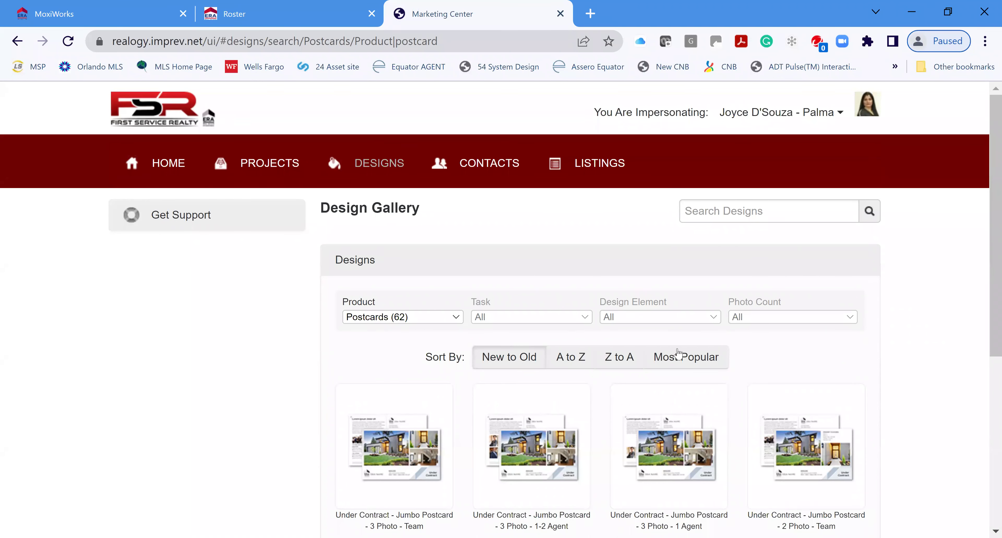
Scroll the Postcards gallery and open the 'Under Contract - Jumbo Postcard - 2 Photo - Team' design details
scroll(916, 347, down, 2)
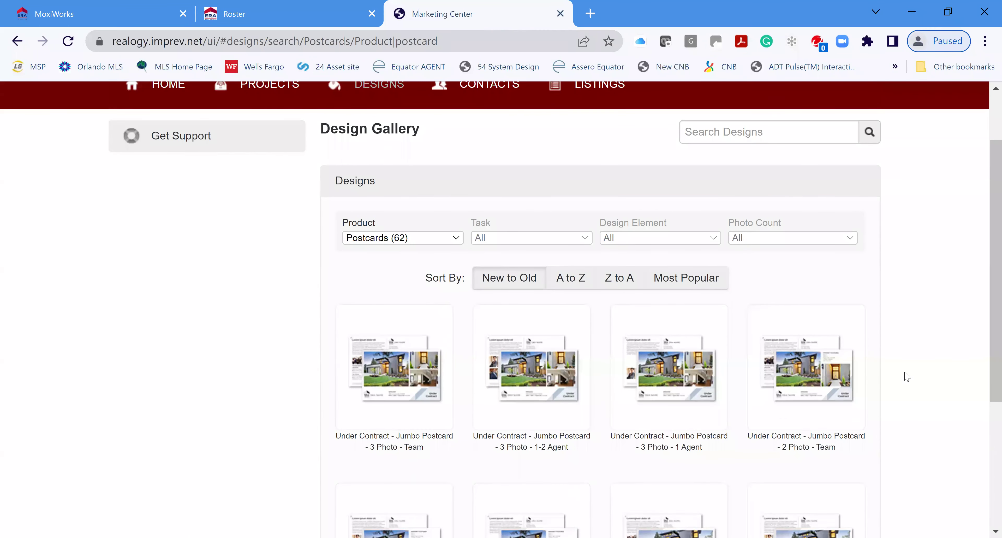
scroll(906, 376, down, 2)
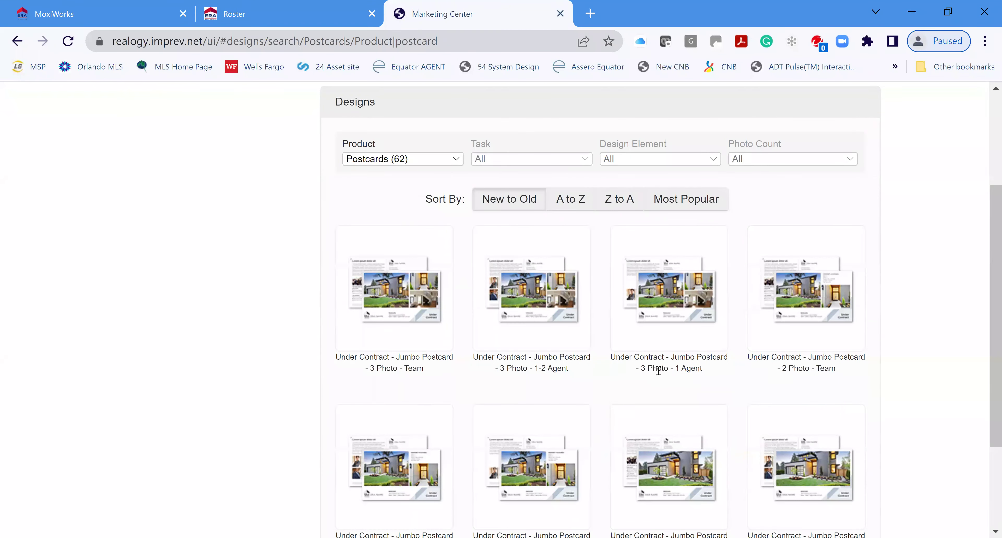
scroll(880, 353, down, 2)
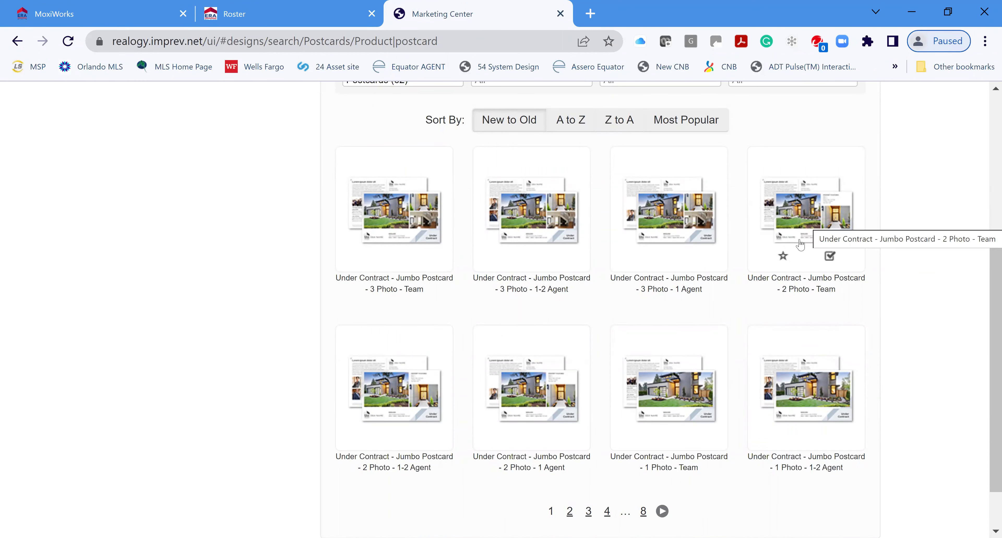
click(794, 217)
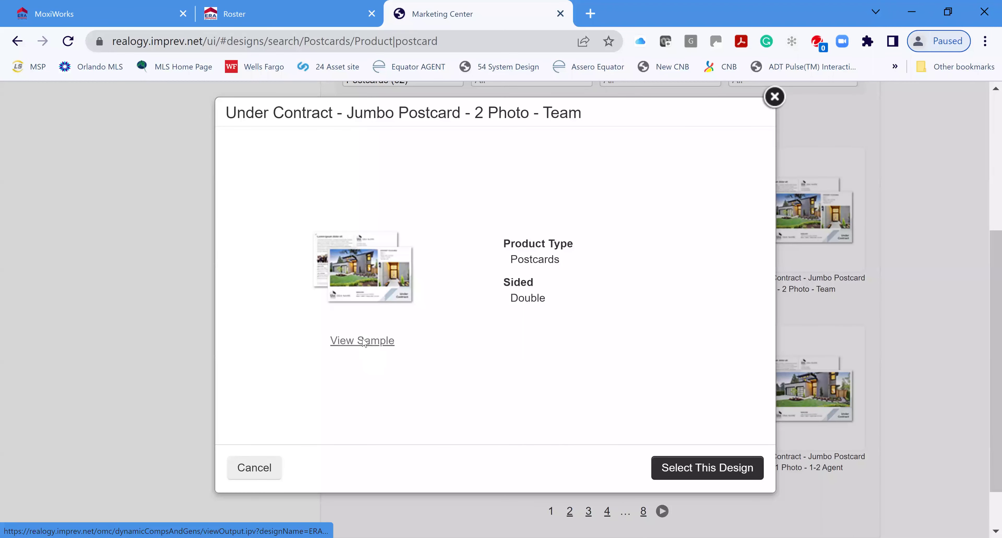
click(362, 341)
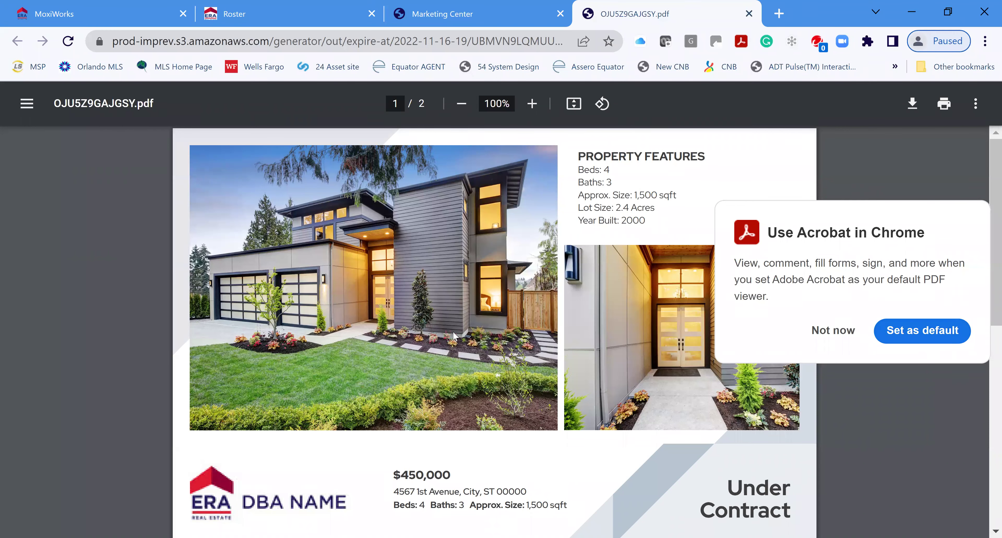
scroll(573, 361, down, 5)
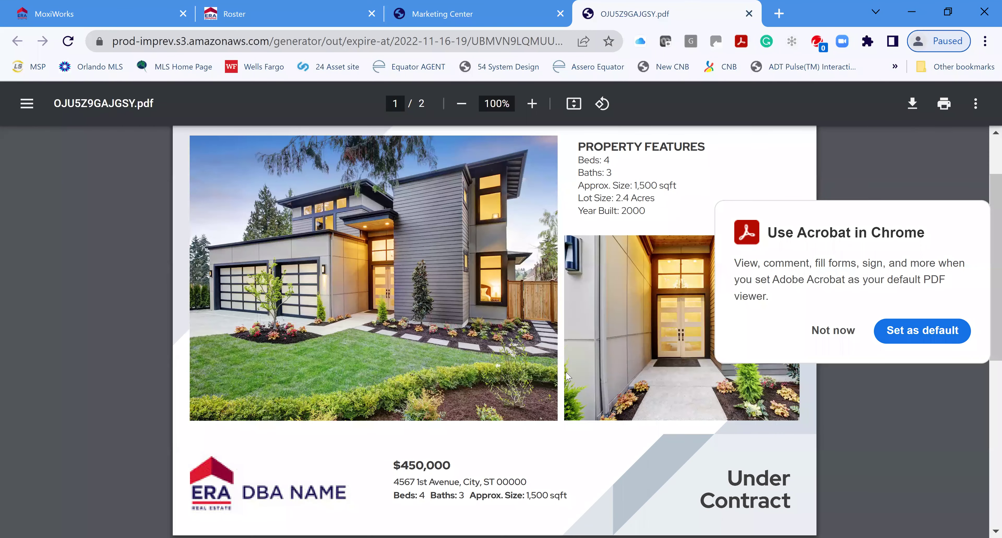
scroll(572, 374, down, 5)
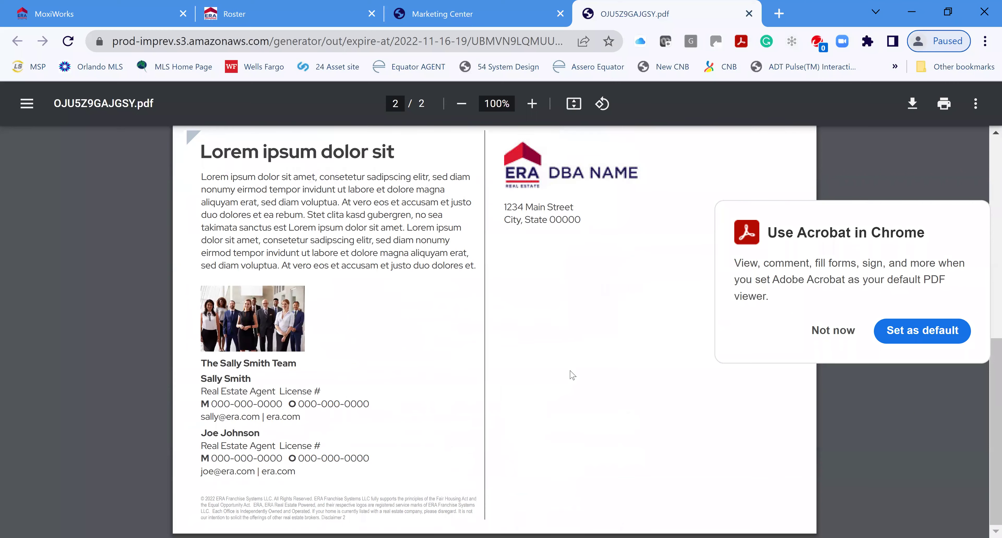
scroll(610, 194, up, 10)
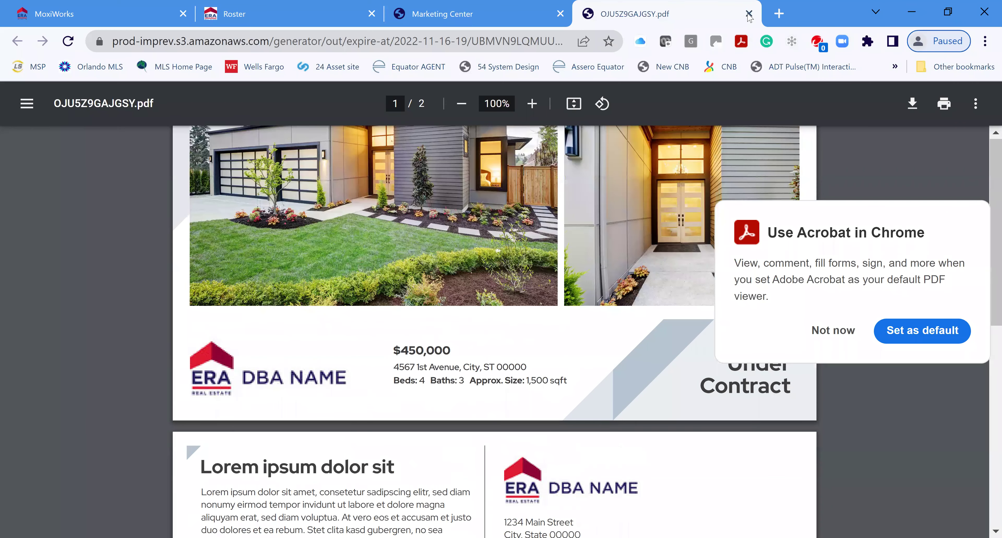
click(749, 14)
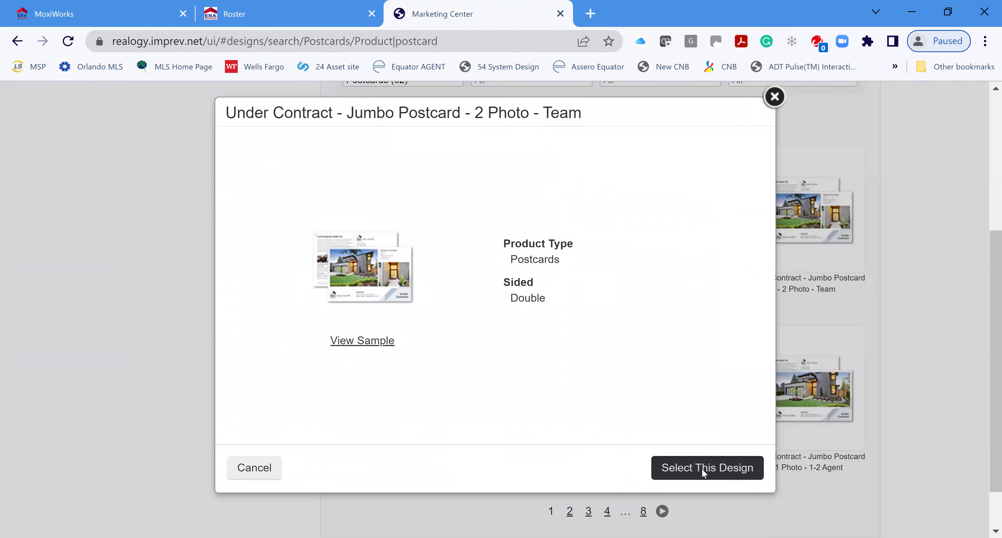
Start a project from this design named 'Under Contract Test' with description 'Class'
click(706, 476)
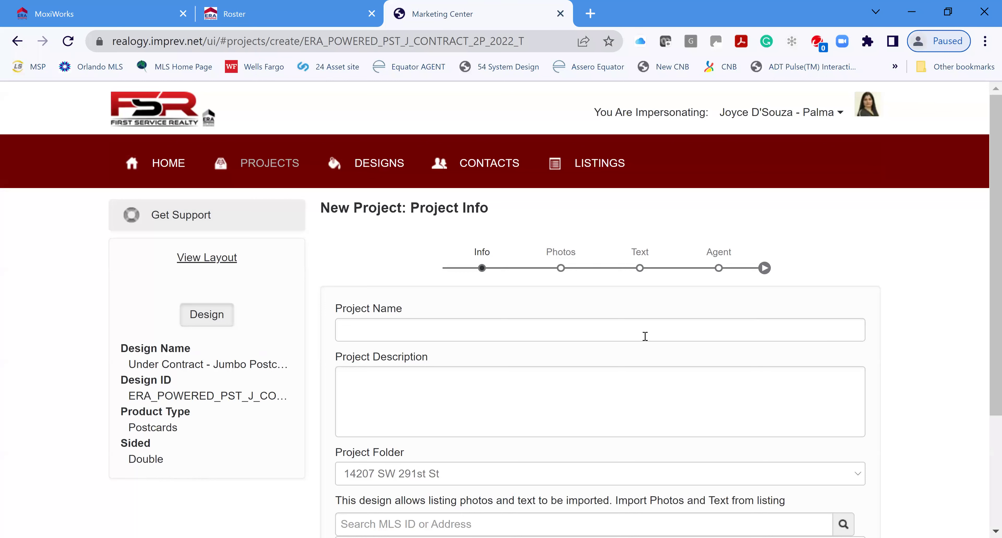
click(650, 334)
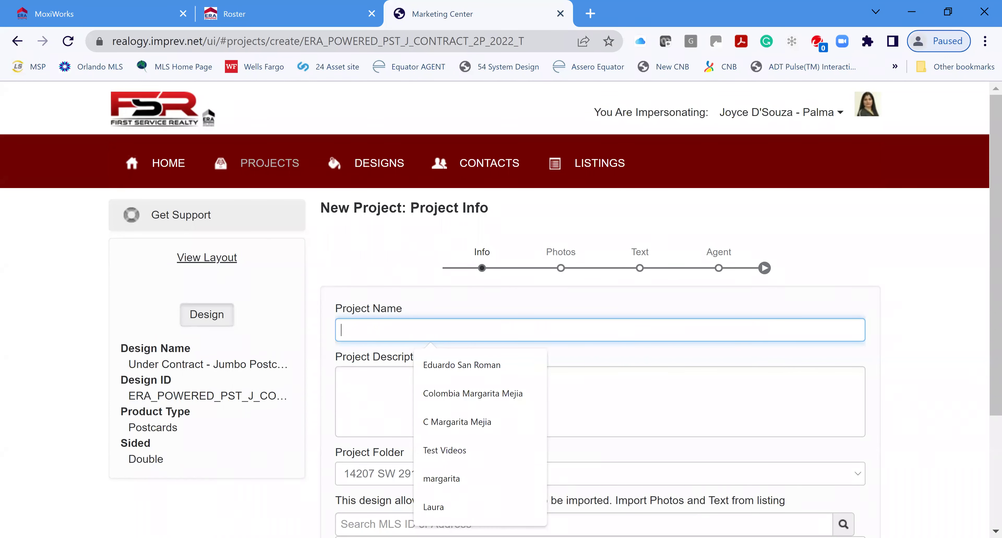
text(Under Contract)
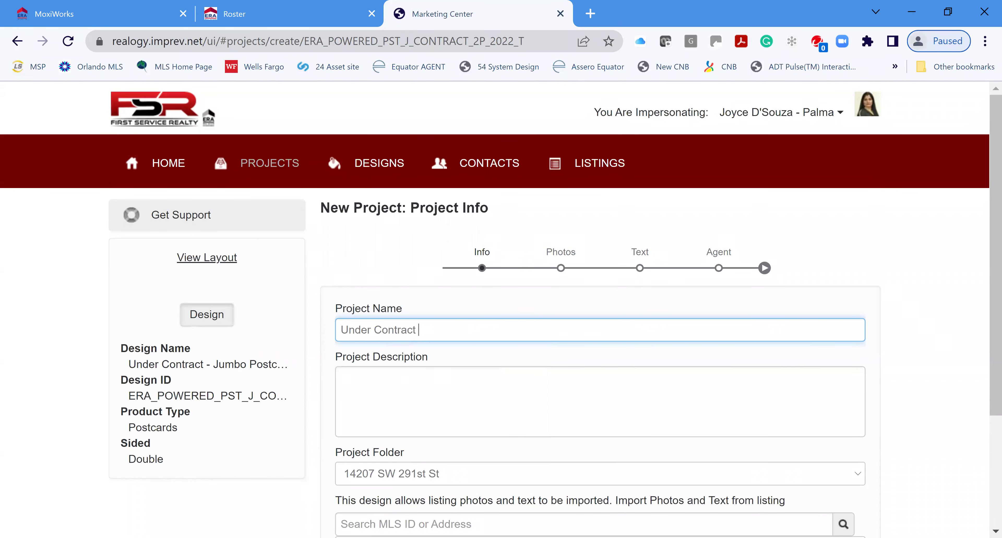
text(est)
text(Class)
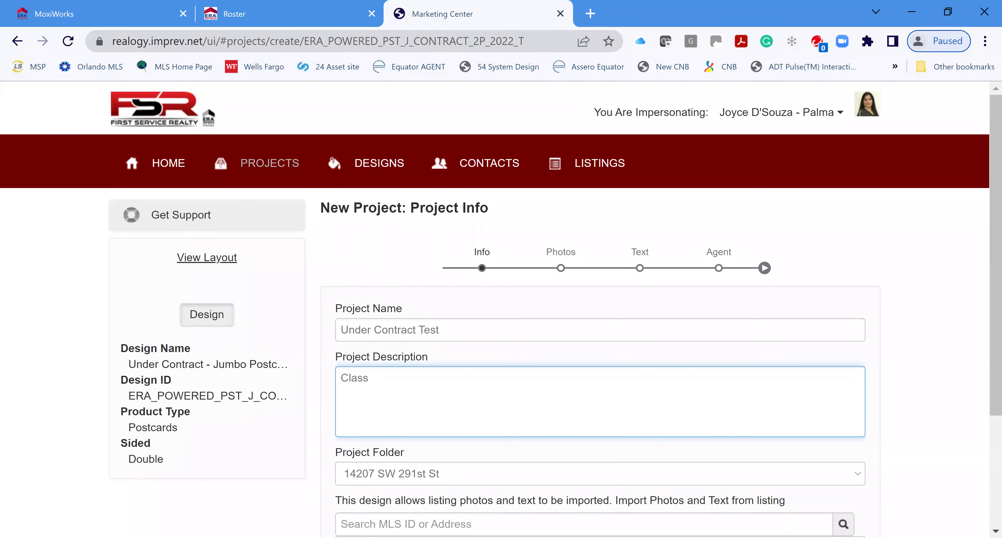
scroll(555, 291, down, 4)
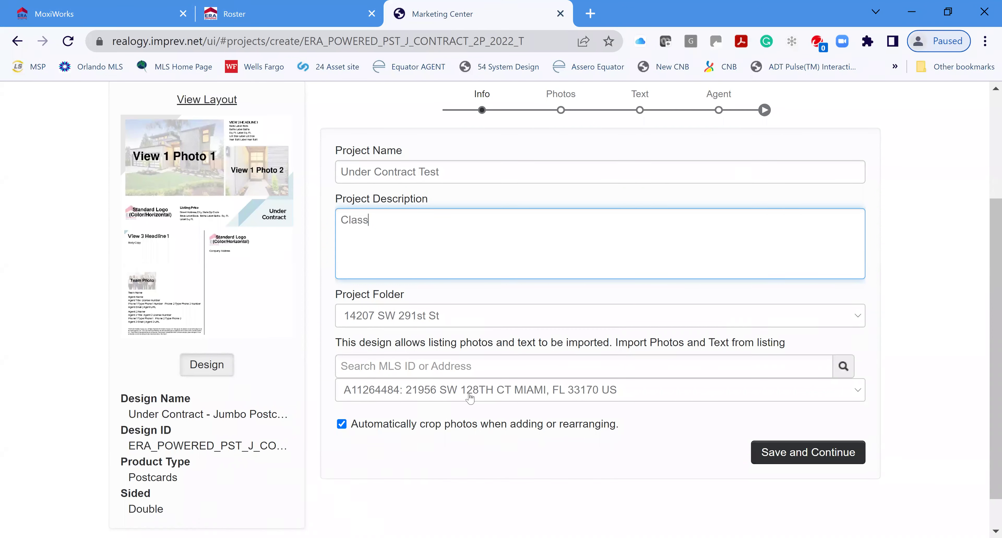
Import data from listing A11264484, save the project info and confirm the listing fill
click(857, 395)
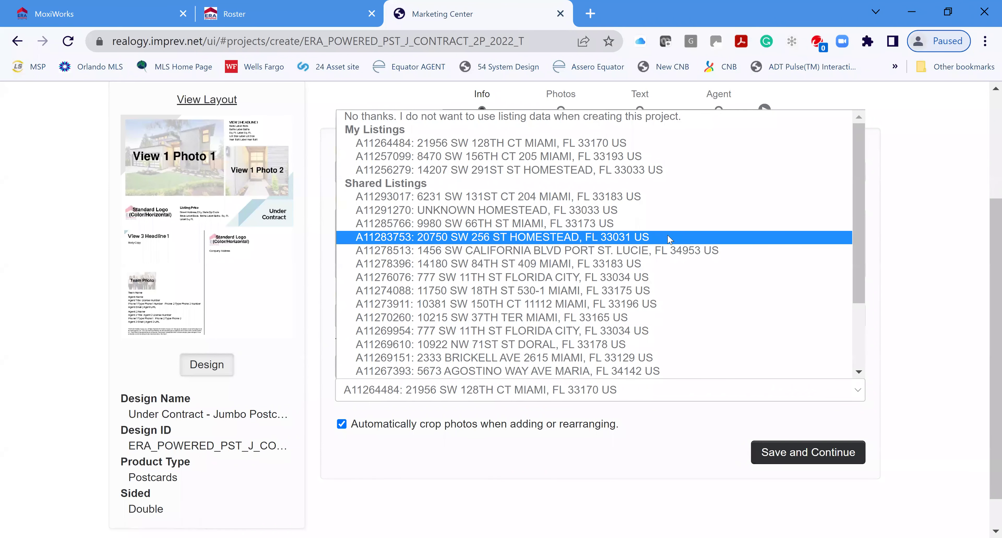
scroll(679, 299, down, 2)
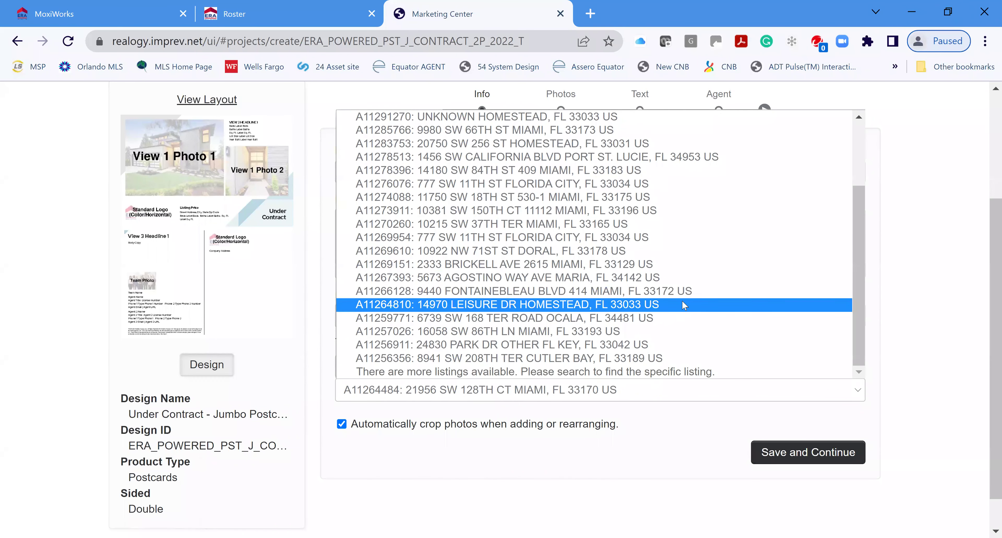
scroll(680, 302, up, 2)
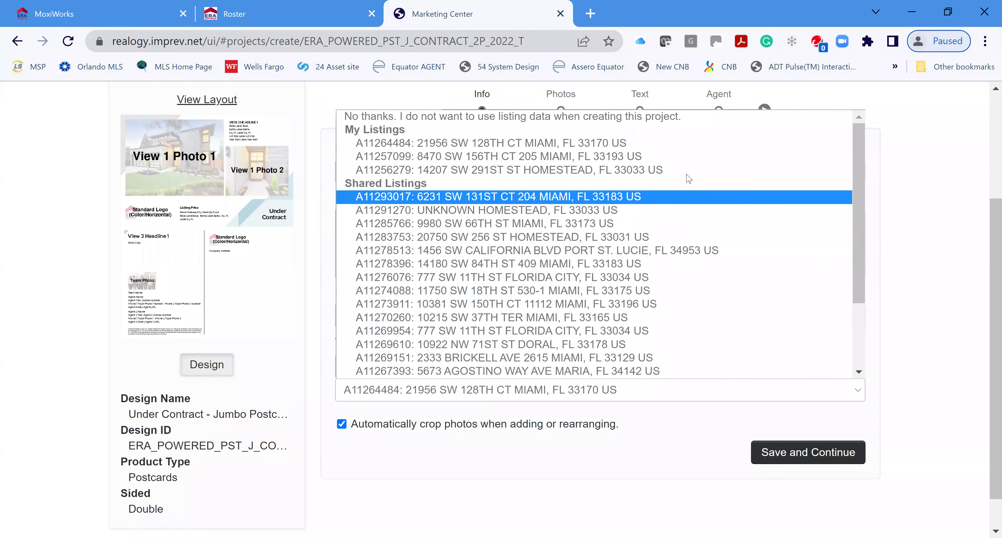
click(628, 146)
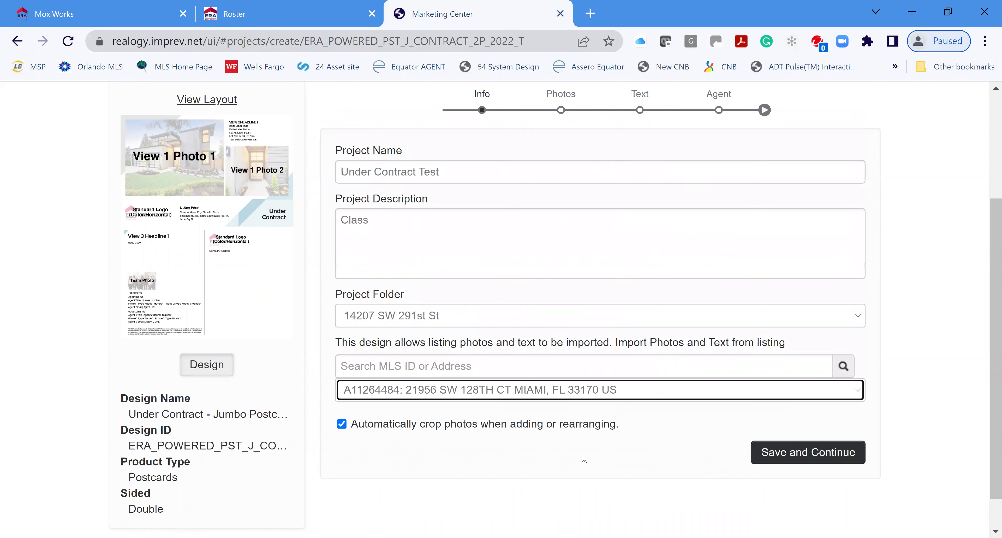
click(795, 458)
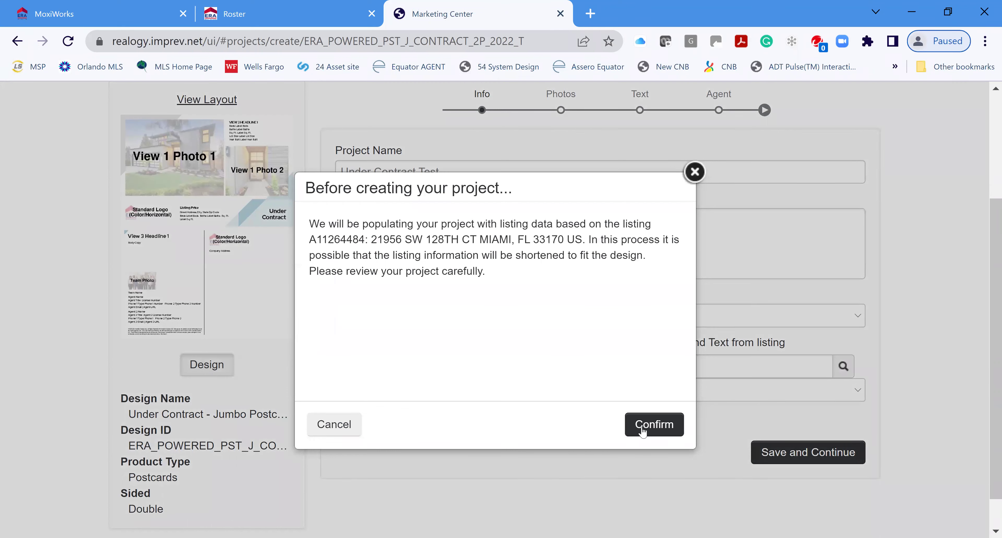
click(656, 430)
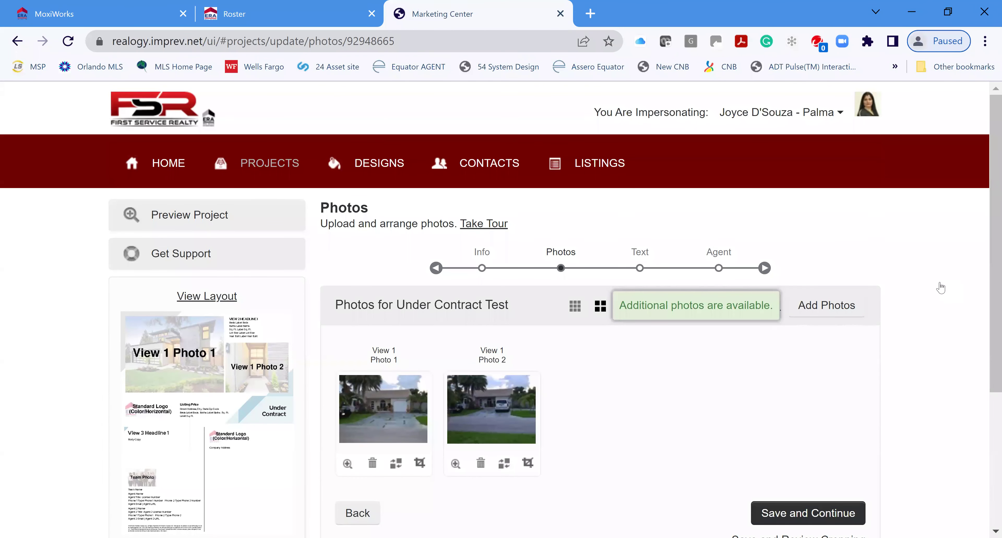
Open the Replace Photo picker for Photo 2, showing the project's own photos
scroll(561, 444, down, 1)
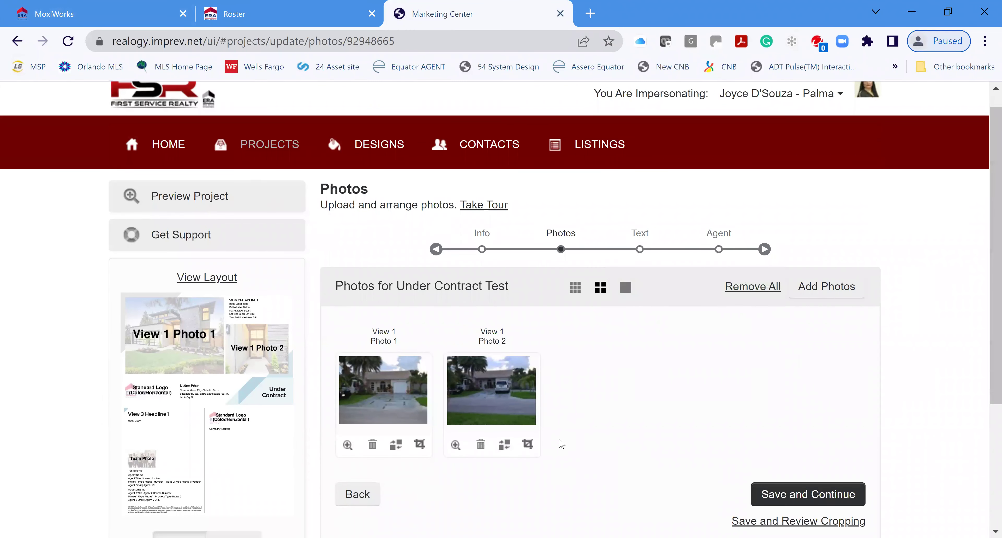
scroll(561, 444, down, 3)
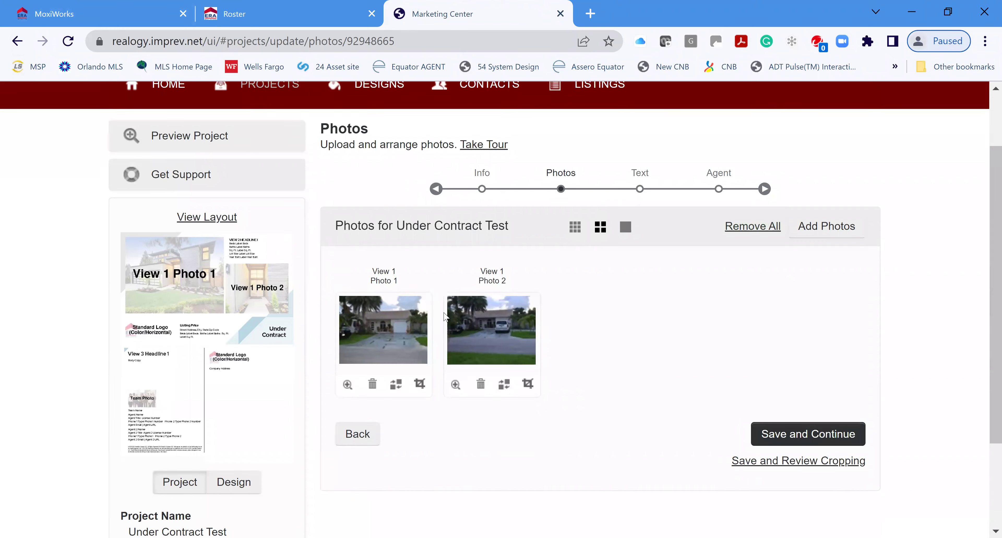
click(509, 390)
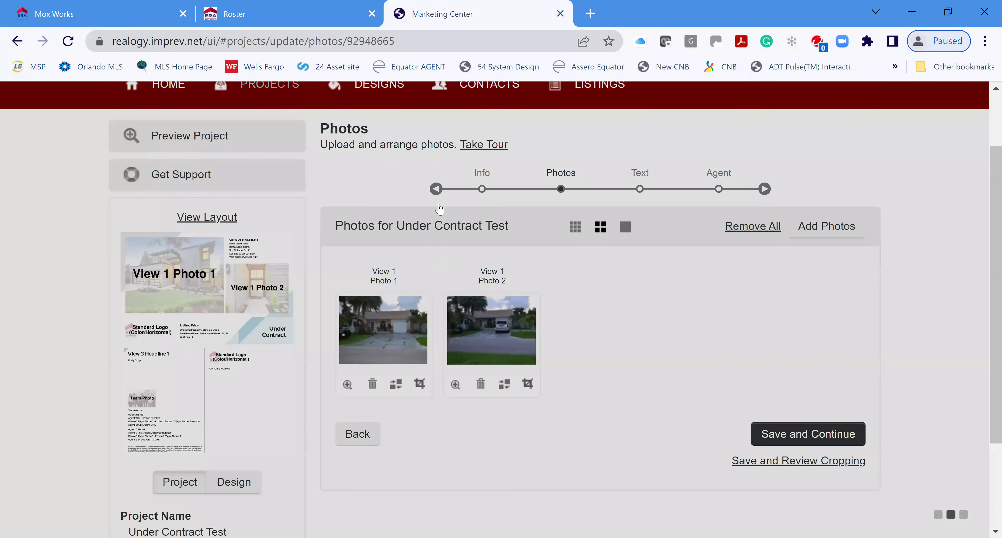
click(456, 227)
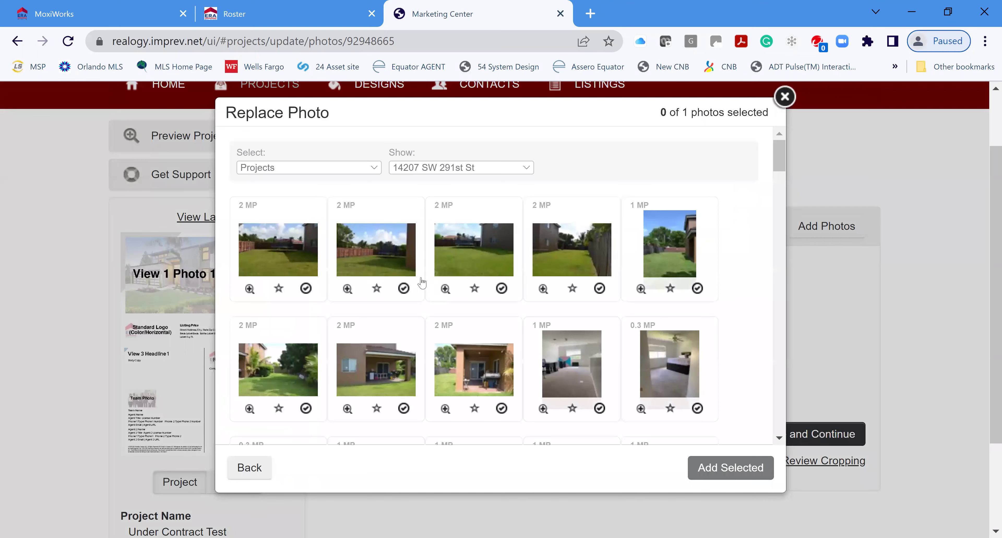
Replace Photo 2 with the covered patio listing photo
click(404, 407)
click(728, 466)
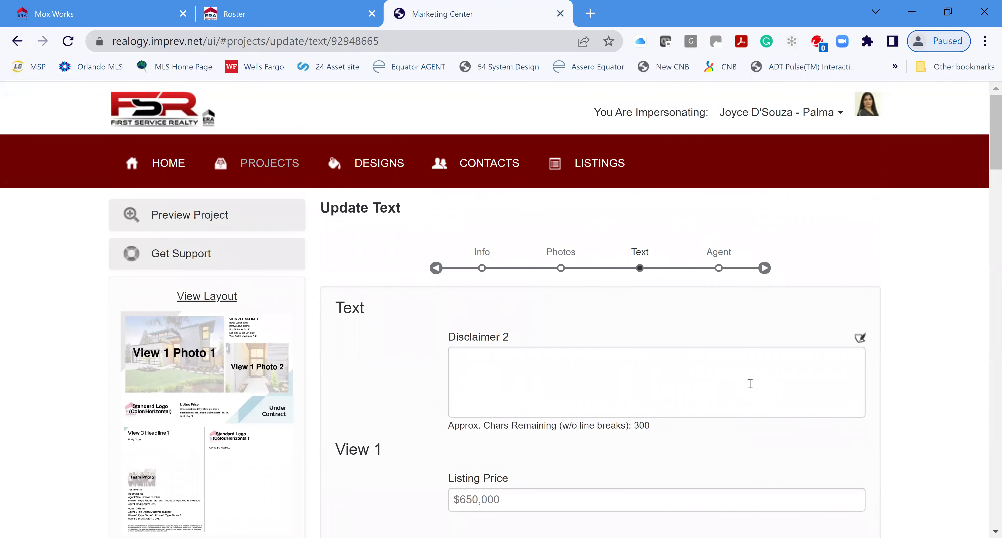
Join the body copy after 'Backyard is a' and delete the 'NO HOA OR CDD TAX.' sentence
scroll(750, 383, down, 5)
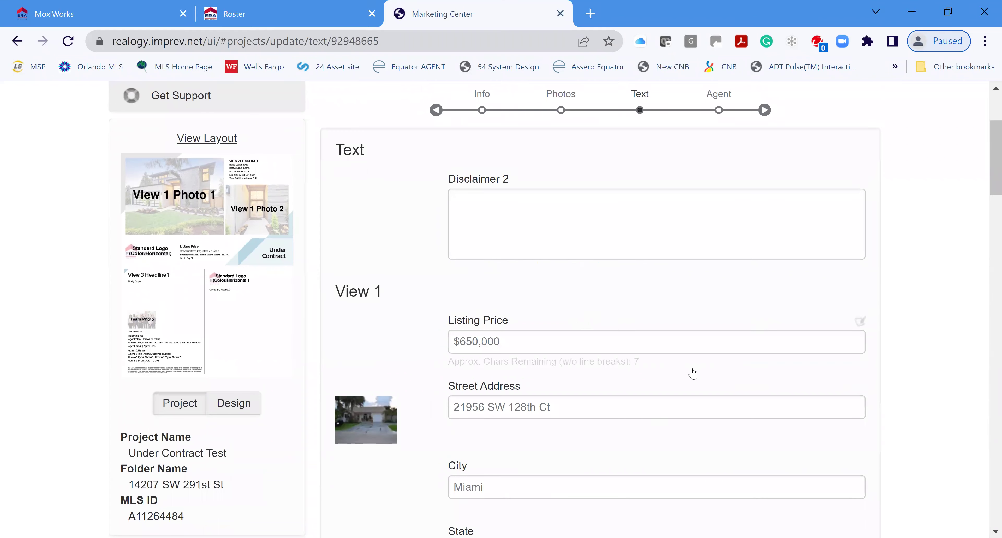
scroll(574, 371, down, 4)
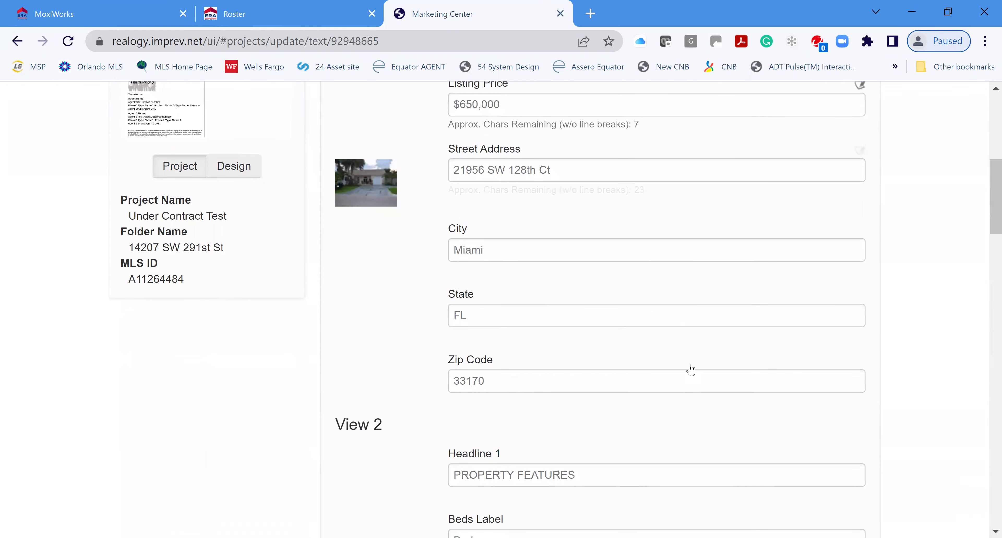
scroll(690, 367, down, 8)
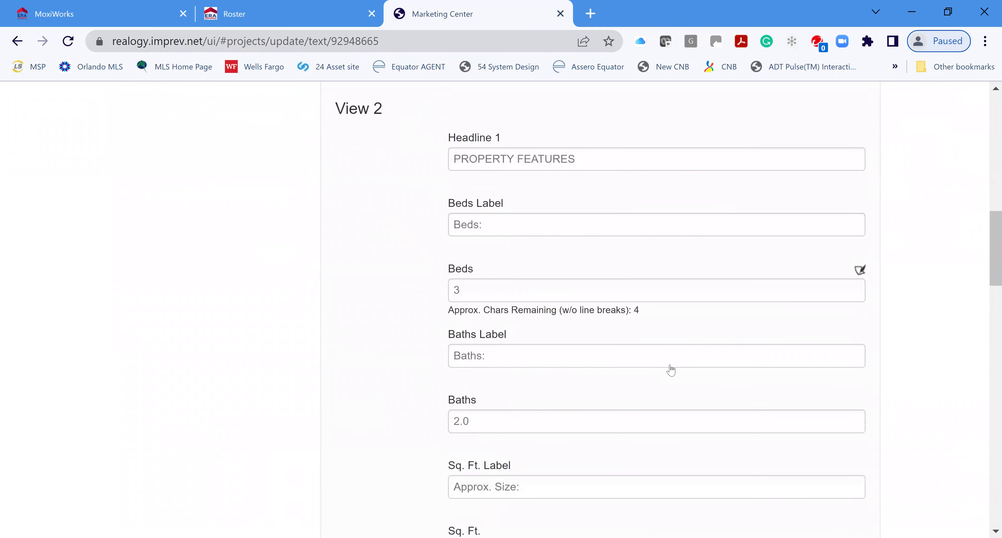
scroll(669, 373, down, 2)
scroll(687, 389, down, 2)
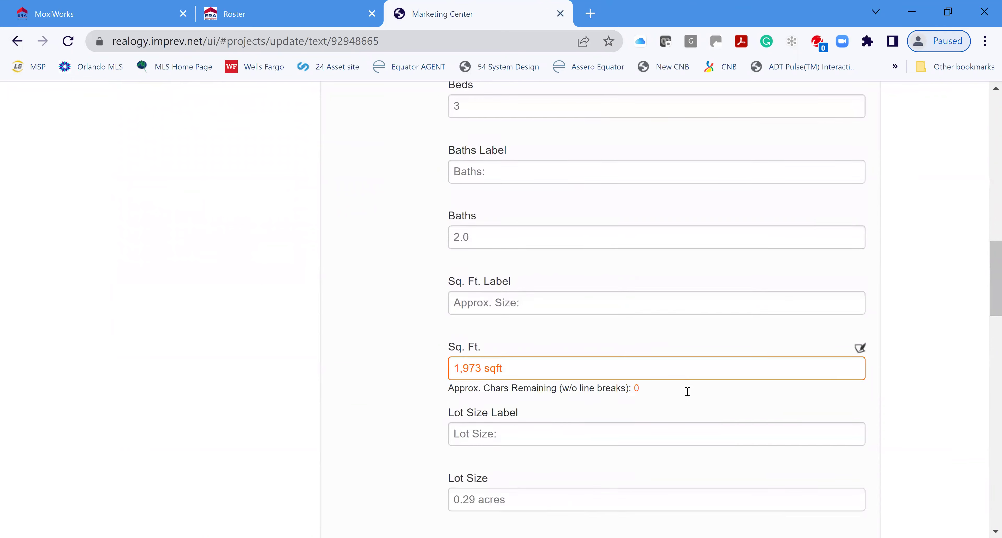
scroll(706, 370, down, 3)
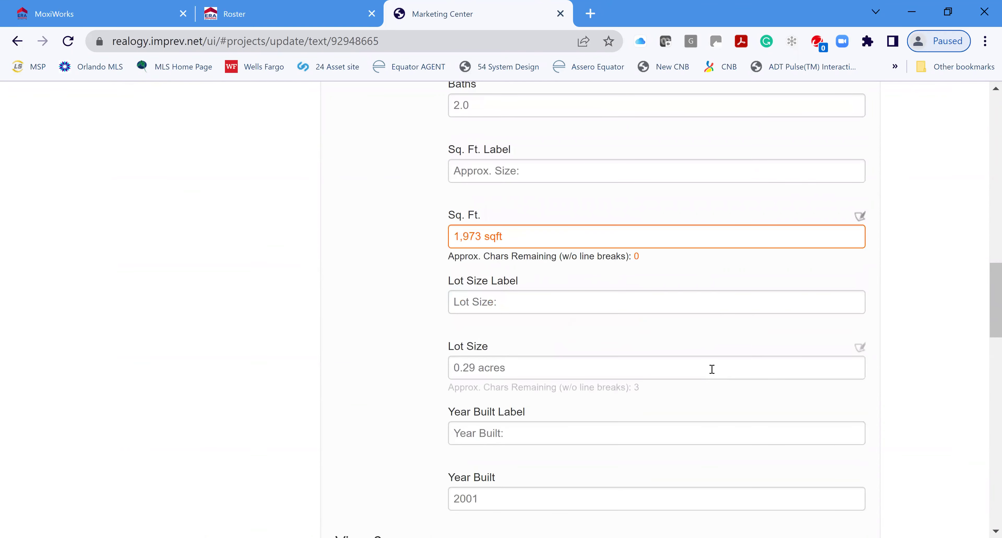
scroll(711, 372, down, 7)
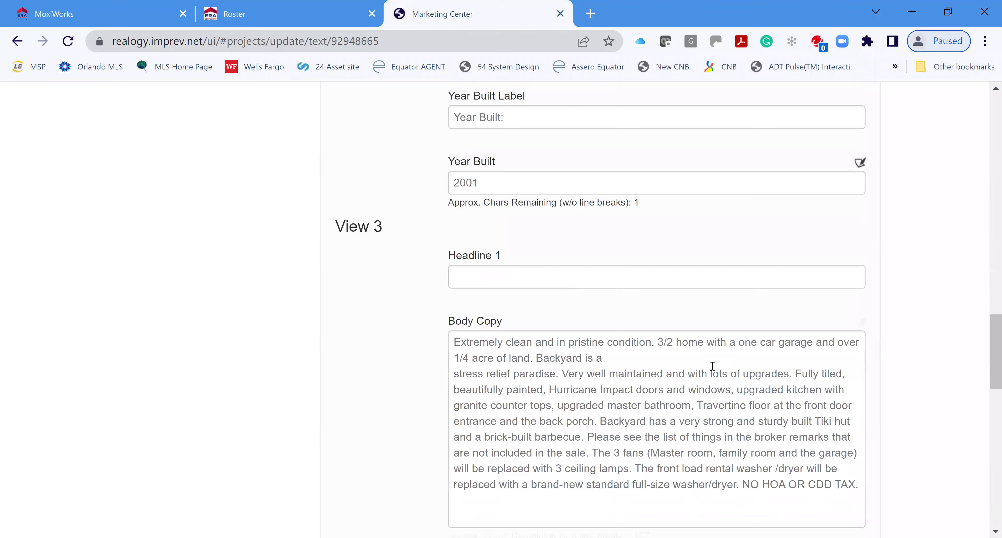
scroll(717, 402, down, 2)
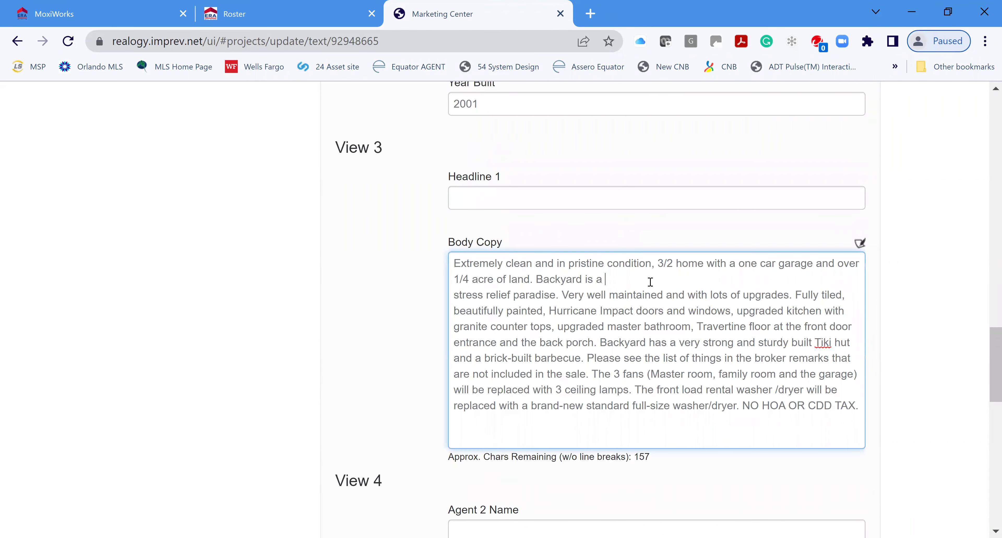
key(Delete)
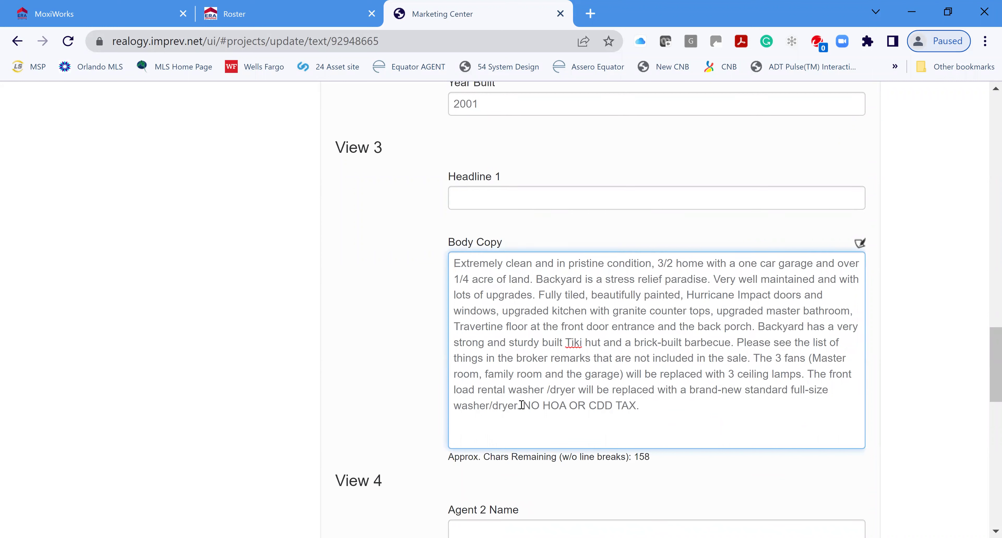
key(ctrl+shift+Right)
key(ctrl+shift+Right)
key(ctrl+shift+Right)
key(ctrl+shift+Right)
key(ctrl+shift+Right)
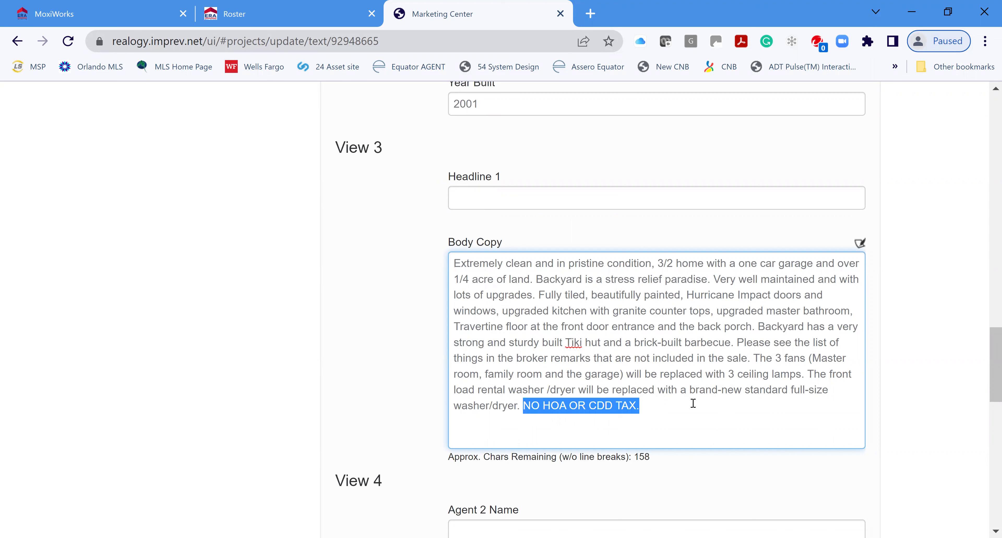
key(Delete)
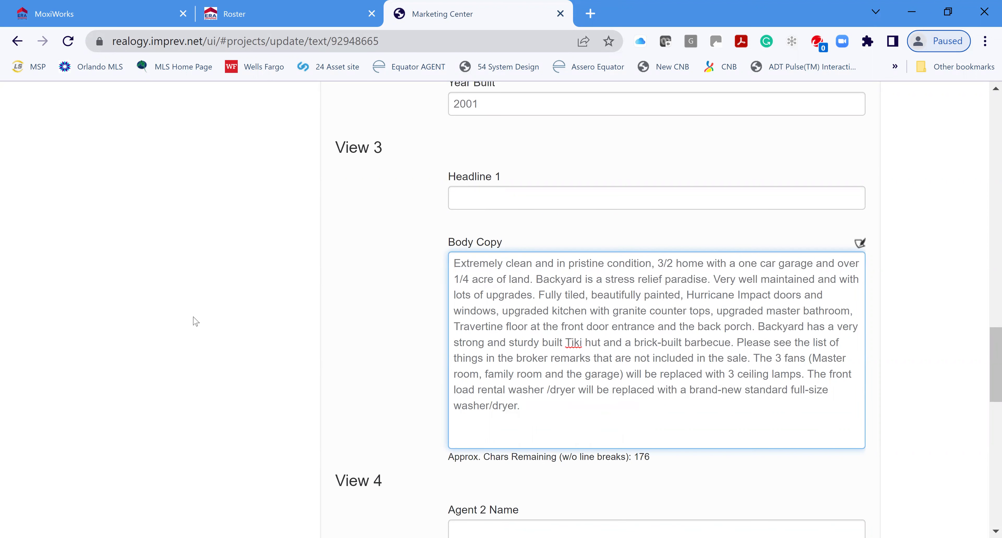
scroll(916, 393, up, 1)
scroll(916, 394, up, 3)
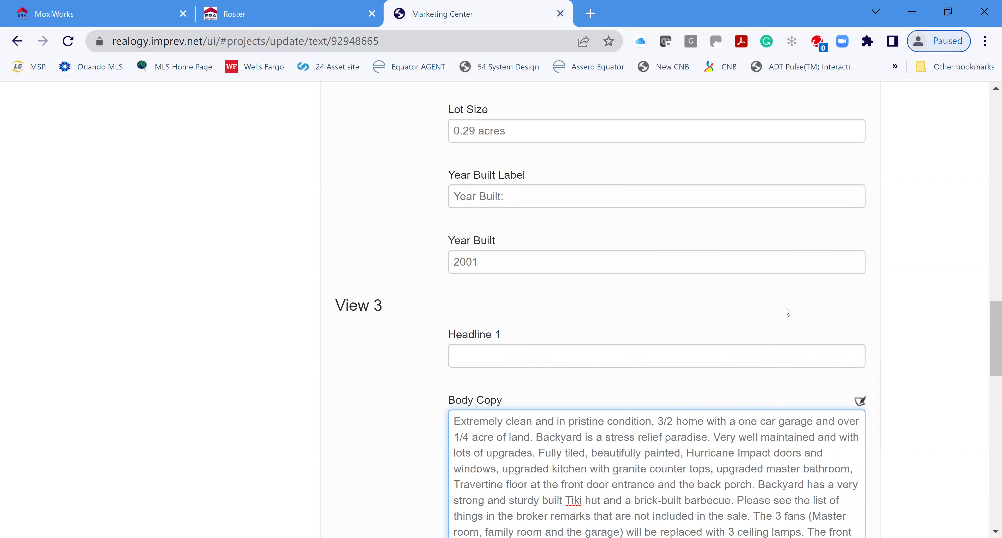
scroll(780, 389, down, 5)
scroll(774, 413, down, 5)
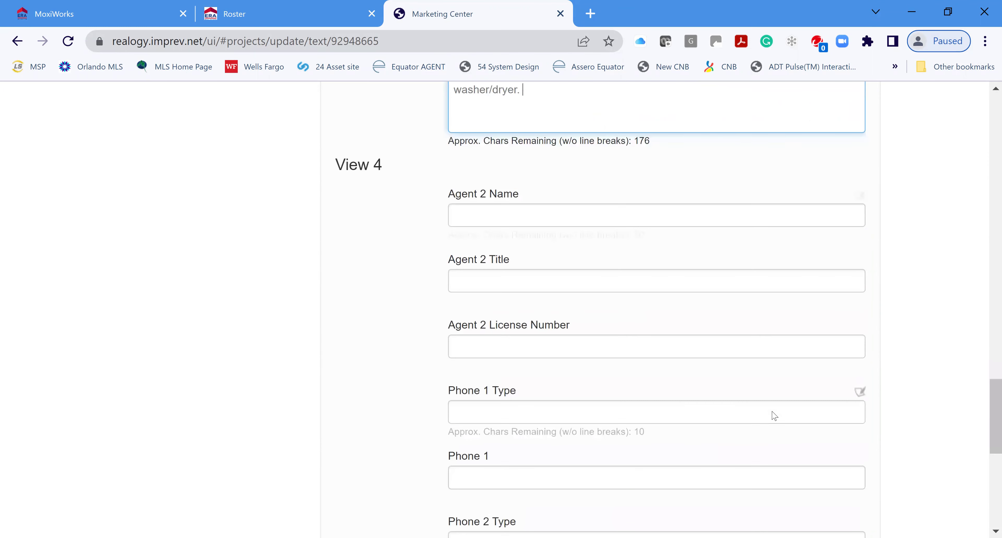
scroll(774, 417, down, 8)
Save the Update Text and Update Agent Info steps to return to the project summary
click(803, 455)
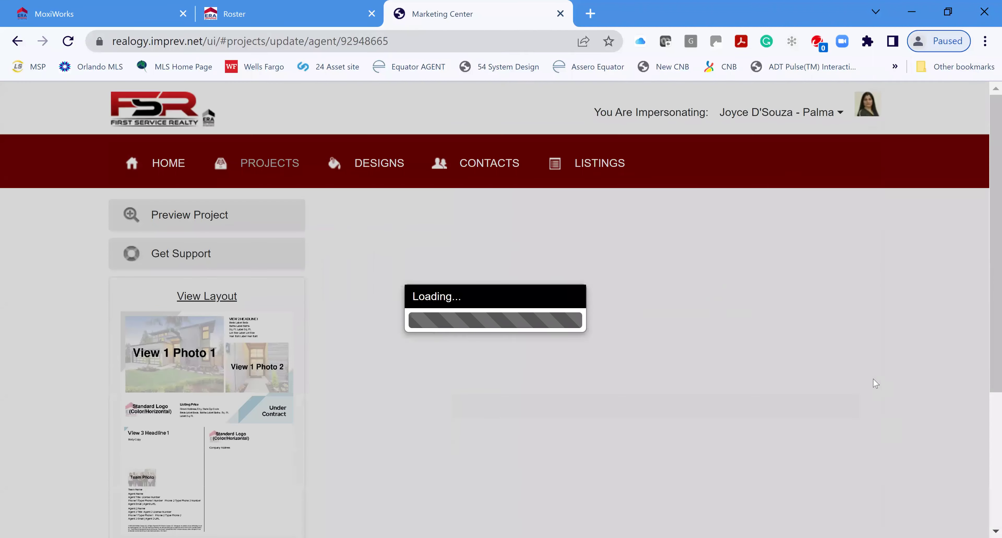
scroll(852, 439, down, 4)
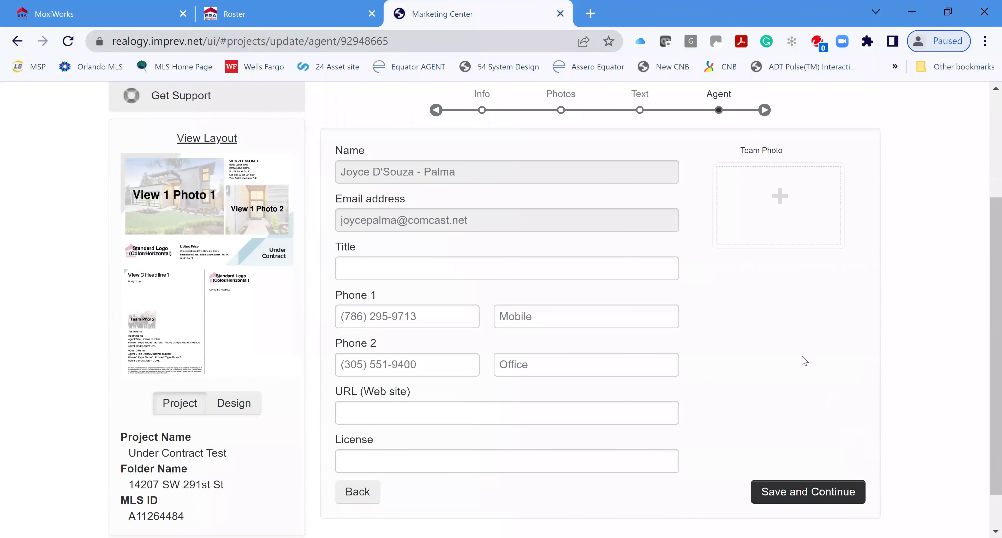
scroll(782, 331, down, 1)
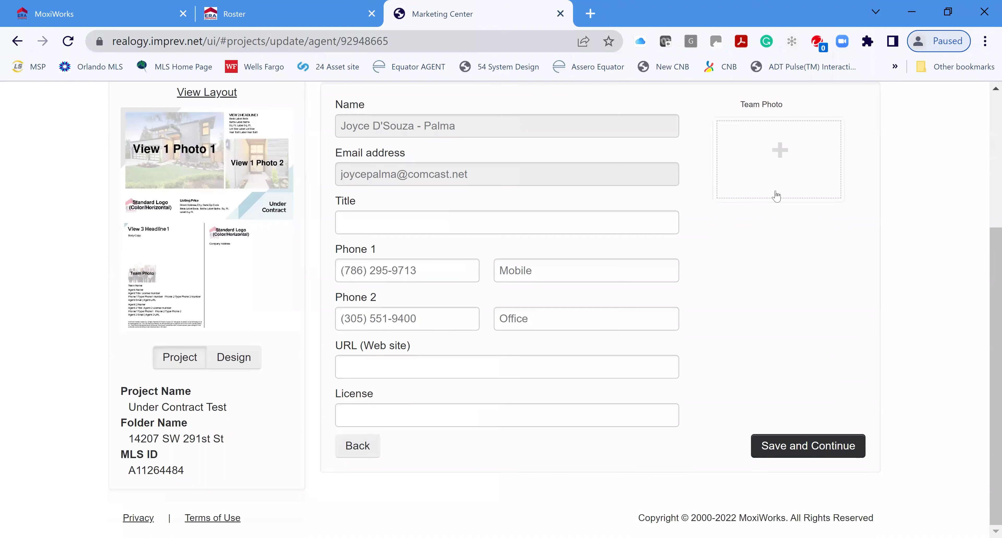
scroll(776, 195, up, 2)
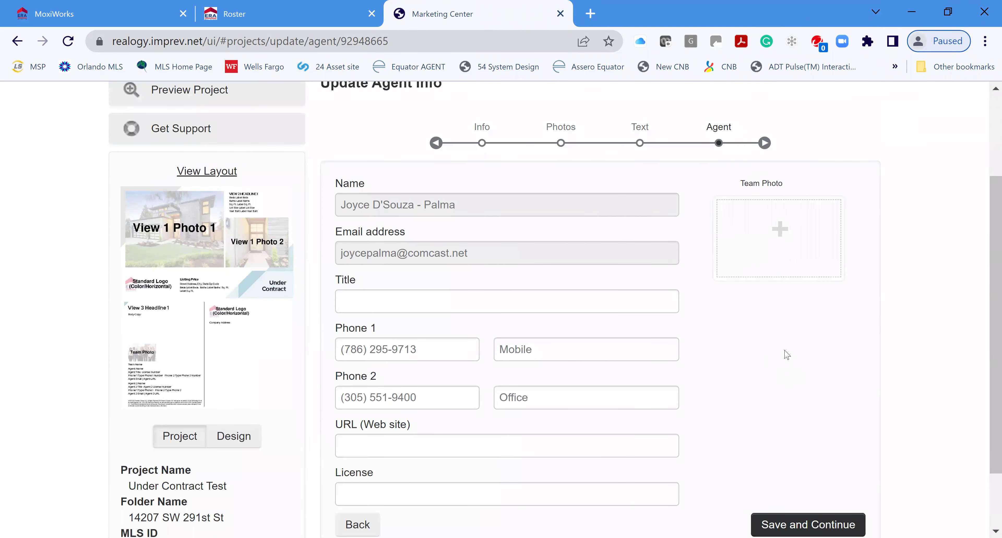
scroll(785, 354, down, 2)
scroll(760, 283, up, 2)
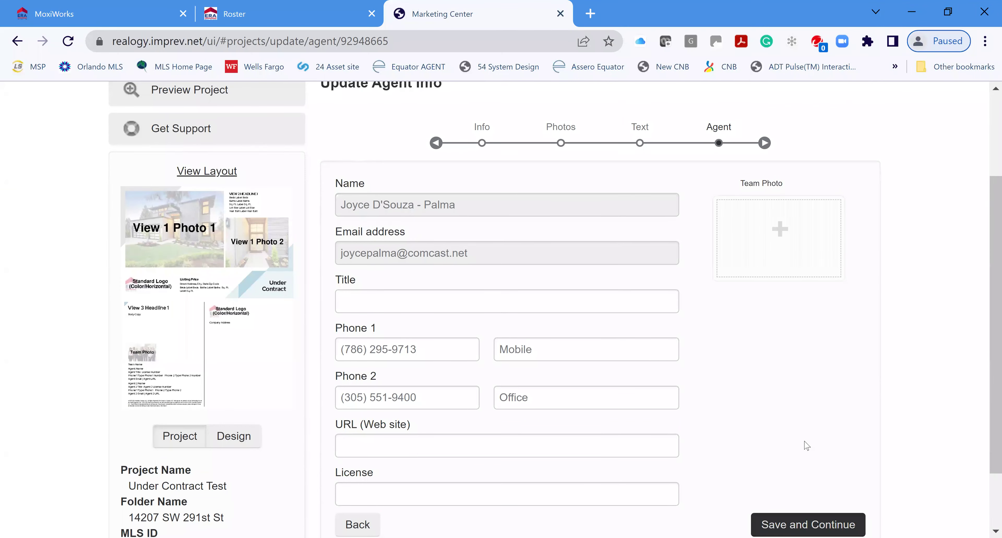
click(808, 524)
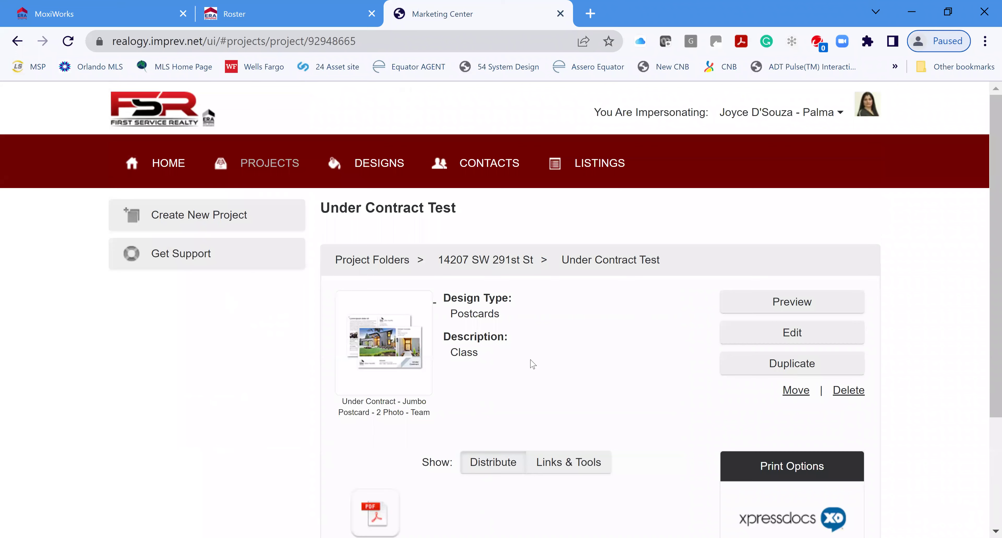
scroll(591, 364, down, 2)
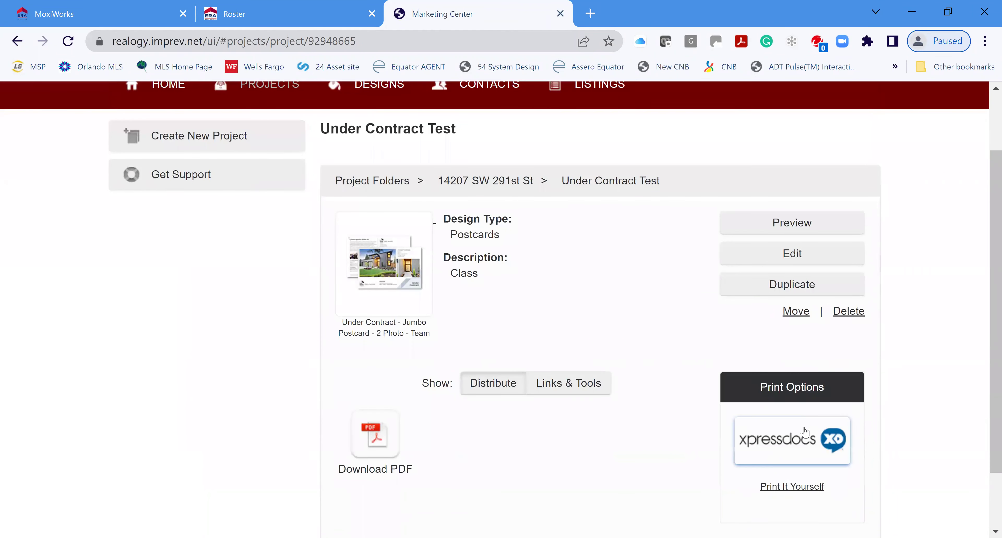
scroll(820, 395, down, 2)
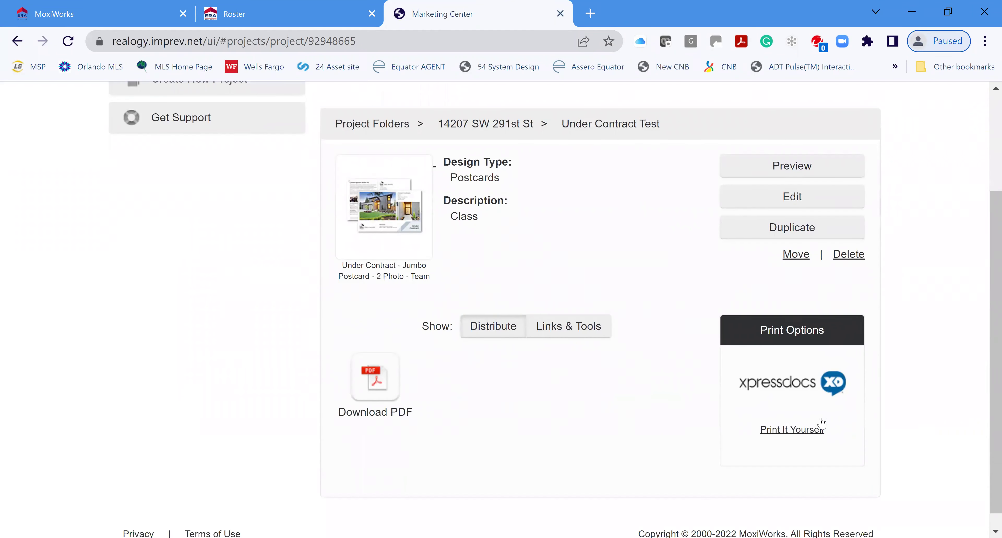
Download the postcard as a Standard PDF from Print It Yourself, then return to the project
click(796, 414)
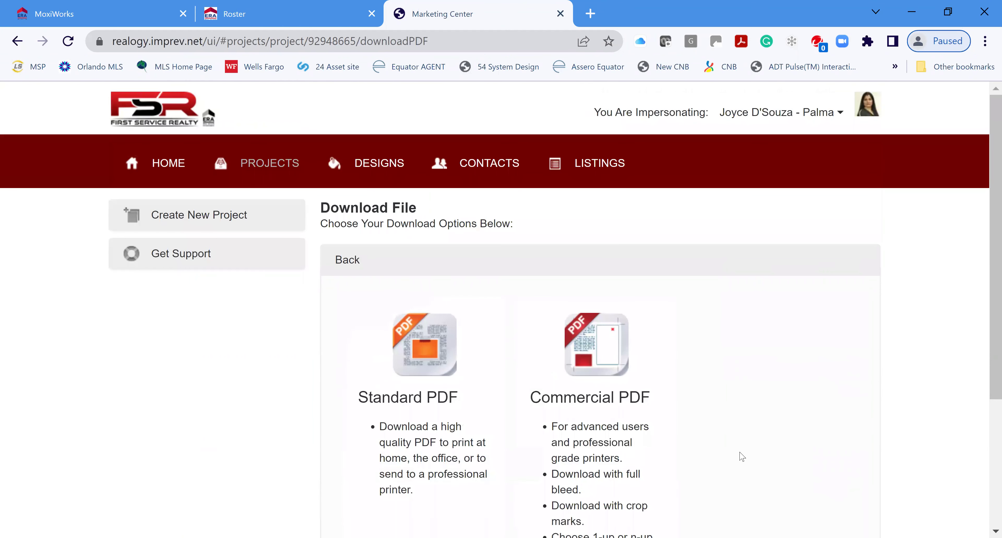
scroll(693, 396, down, 2)
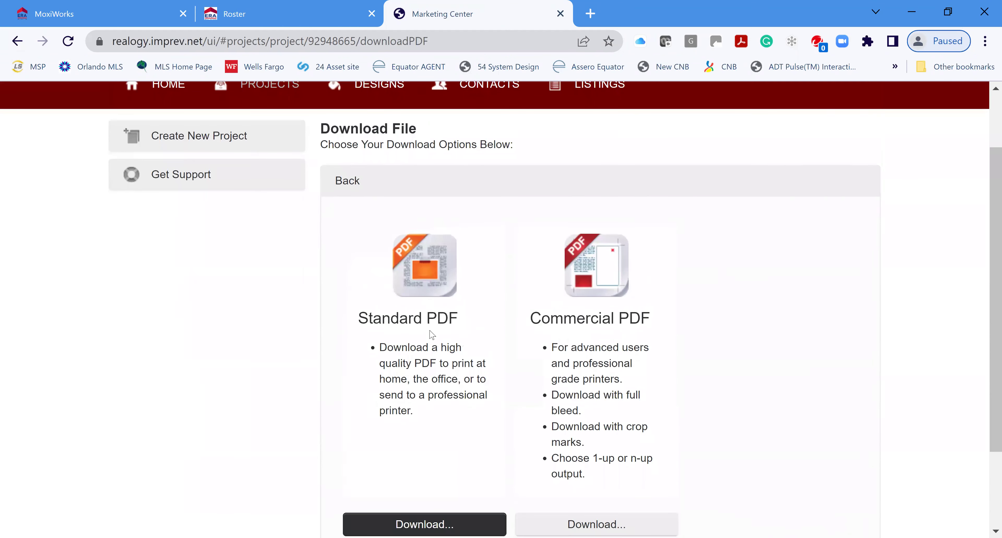
scroll(432, 444, down, 2)
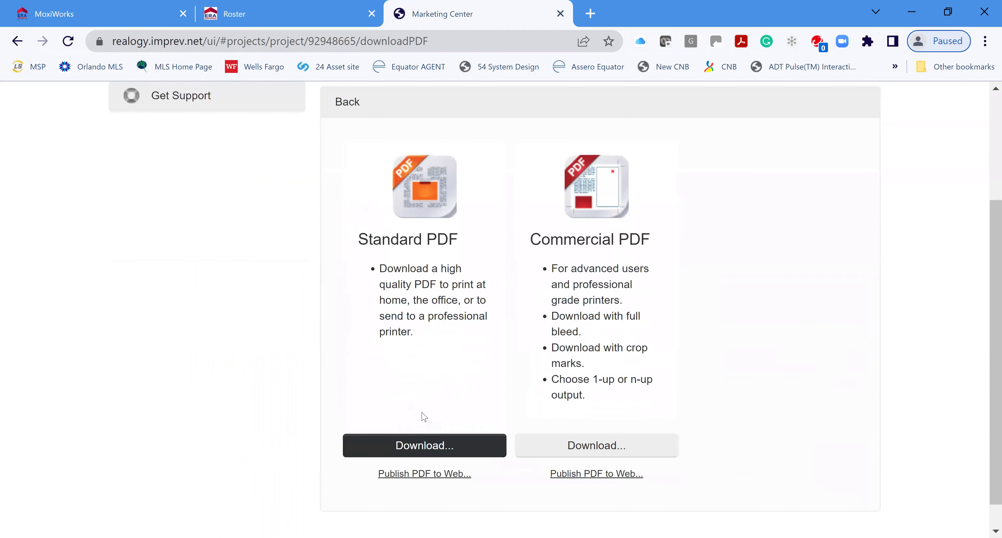
click(420, 445)
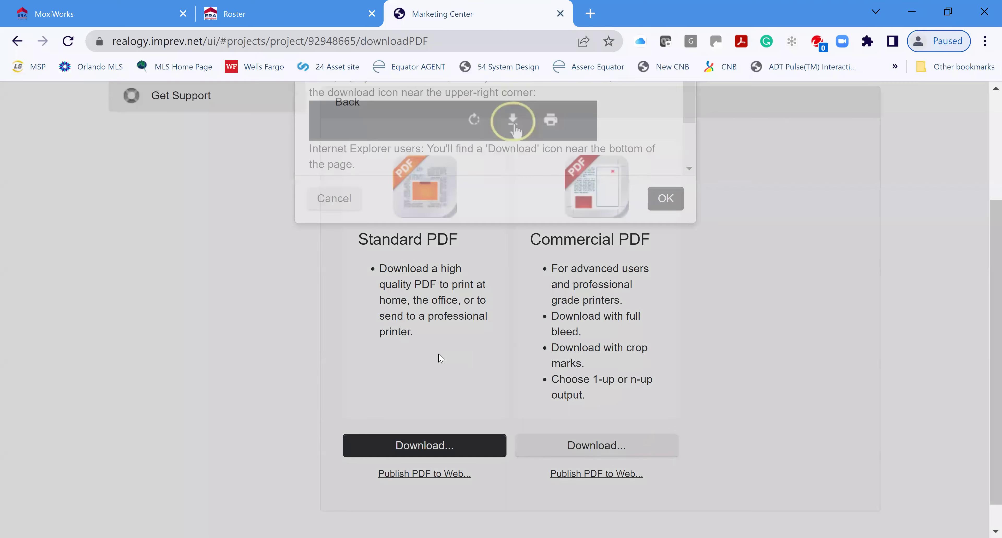
scroll(527, 265, down, 3)
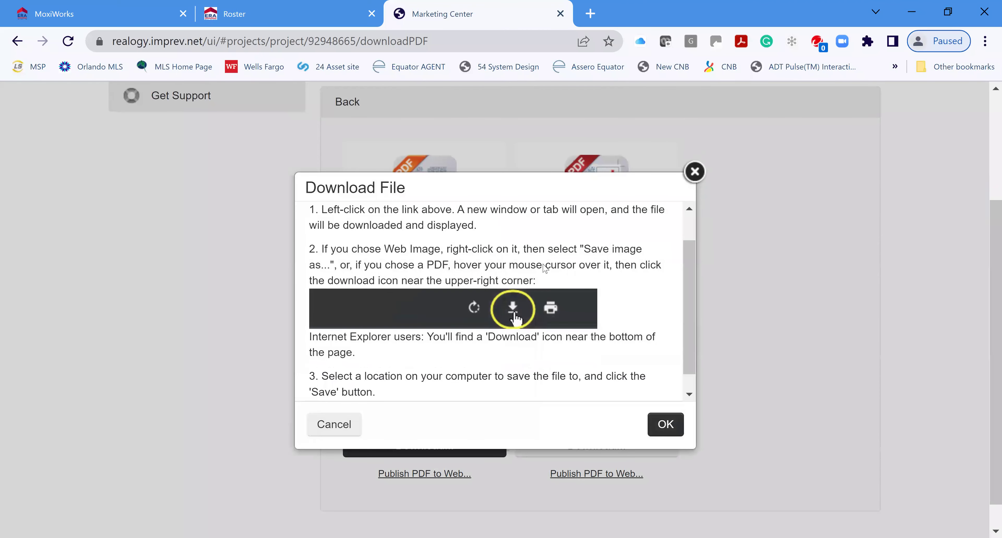
click(666, 426)
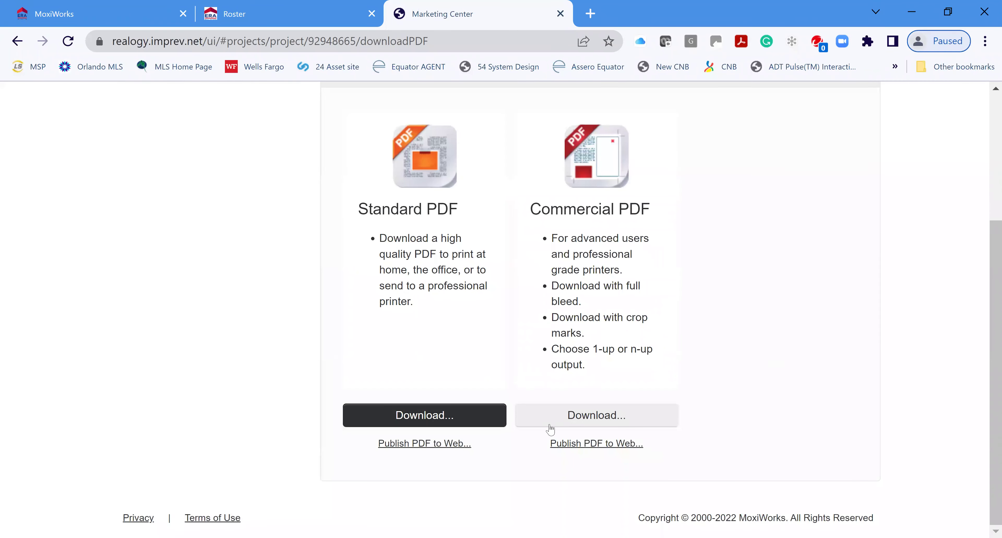
scroll(731, 408, up, 4)
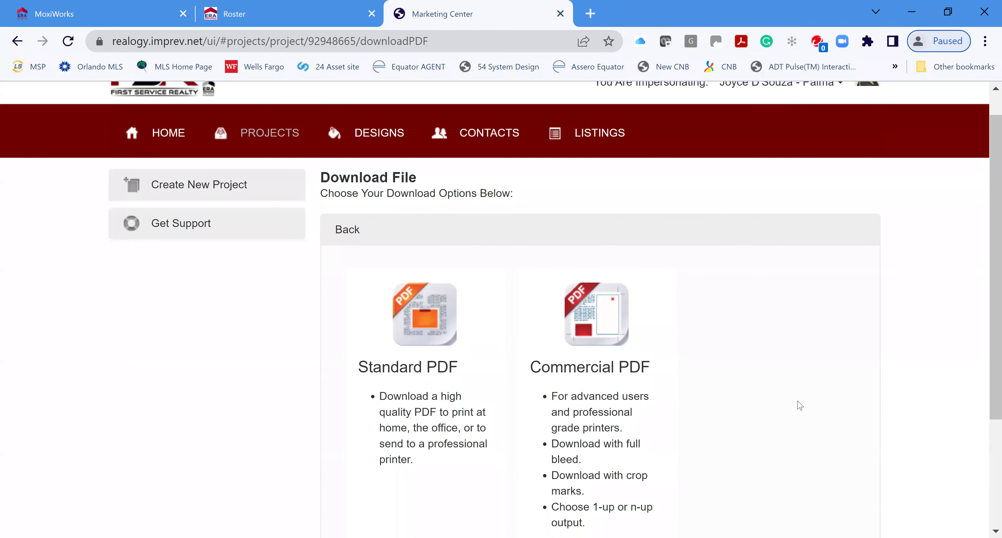
scroll(874, 373, down, 4)
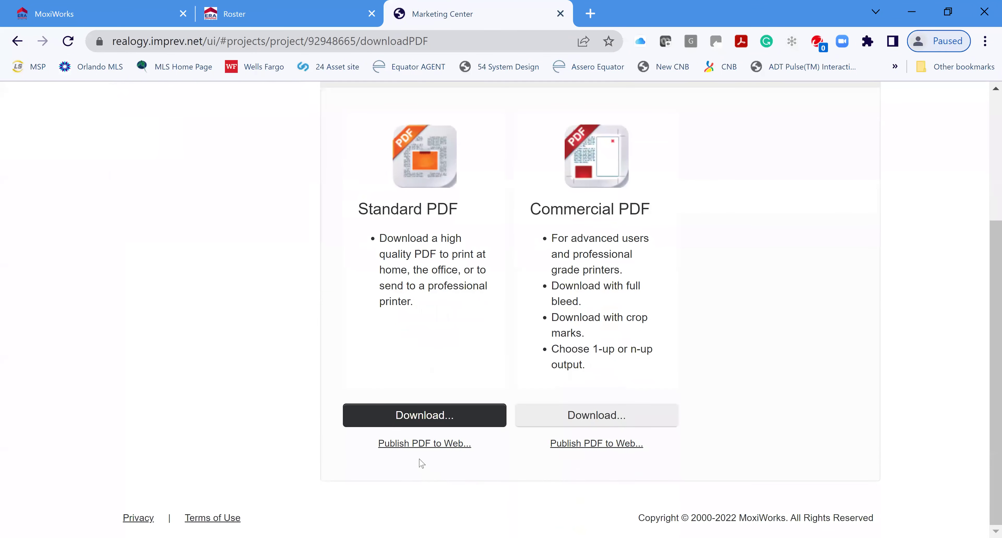
scroll(843, 340, up, 4)
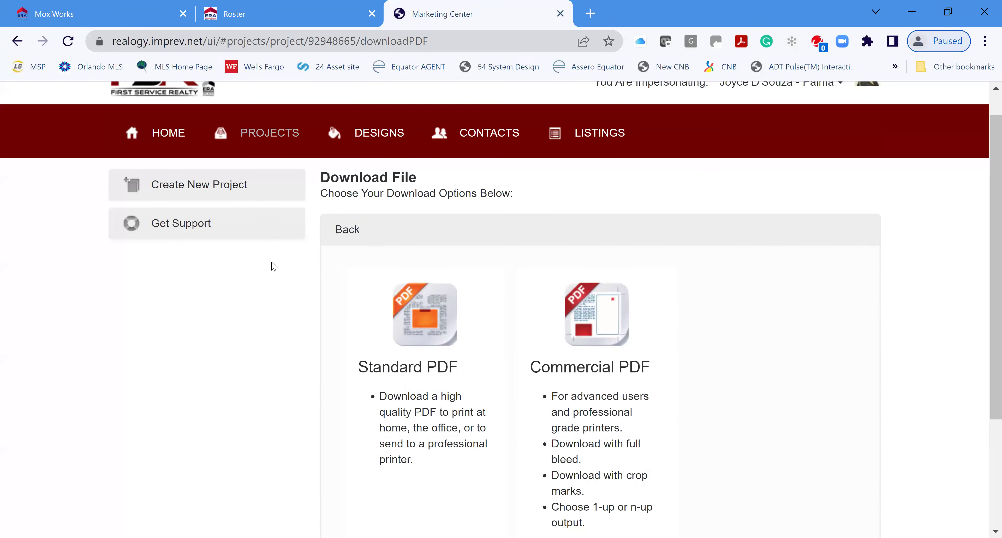
click(355, 230)
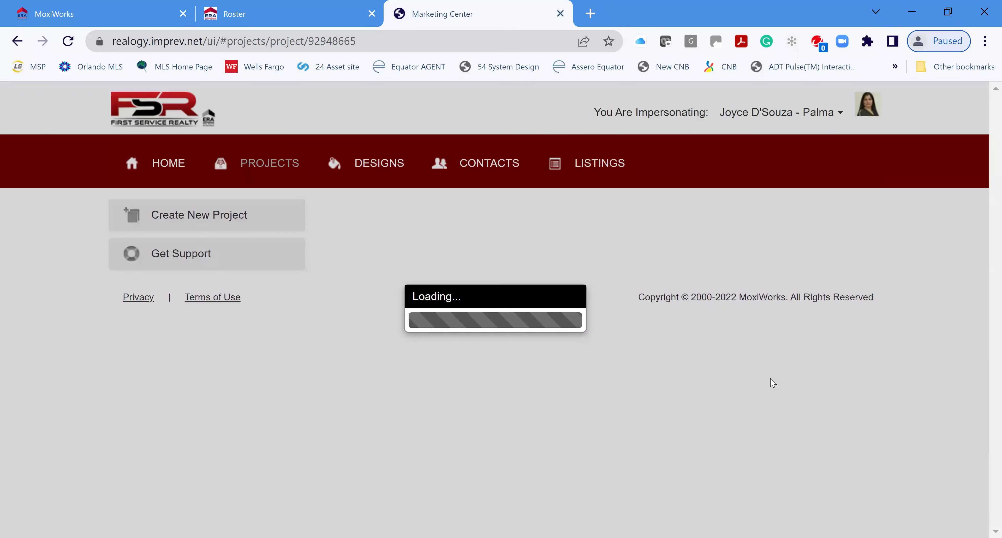
Send the Under Contract Test postcard to Xpressdocs for printing
scroll(906, 409, down, 4)
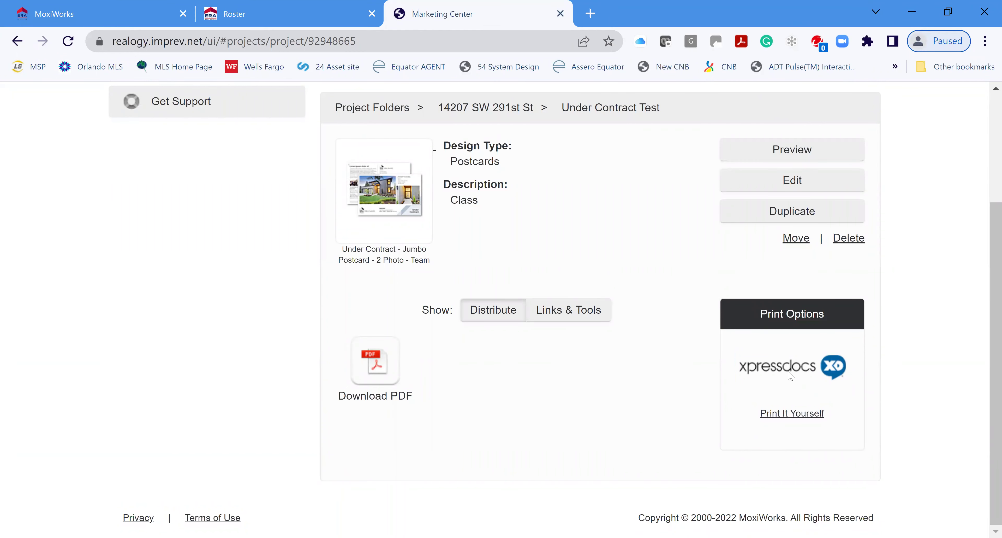
click(789, 378)
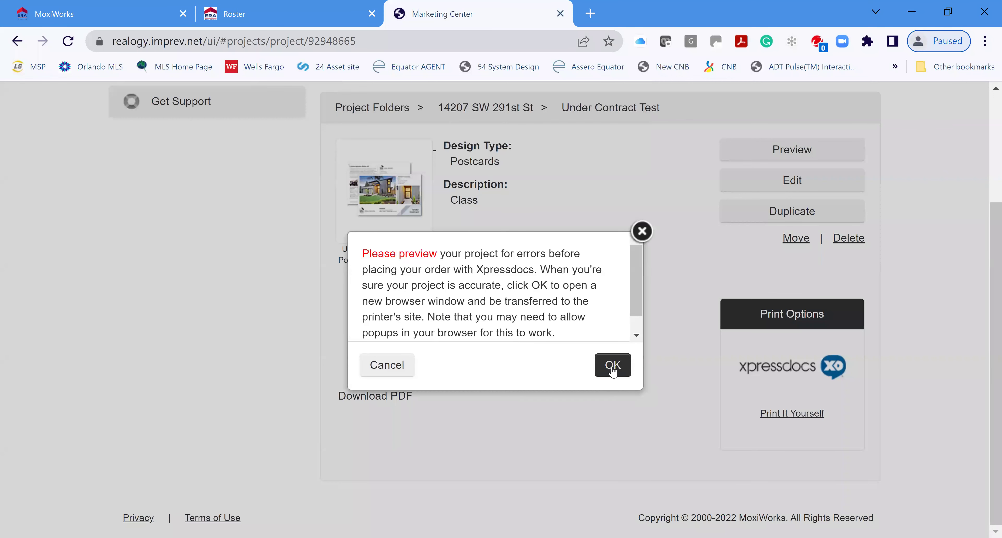
click(608, 372)
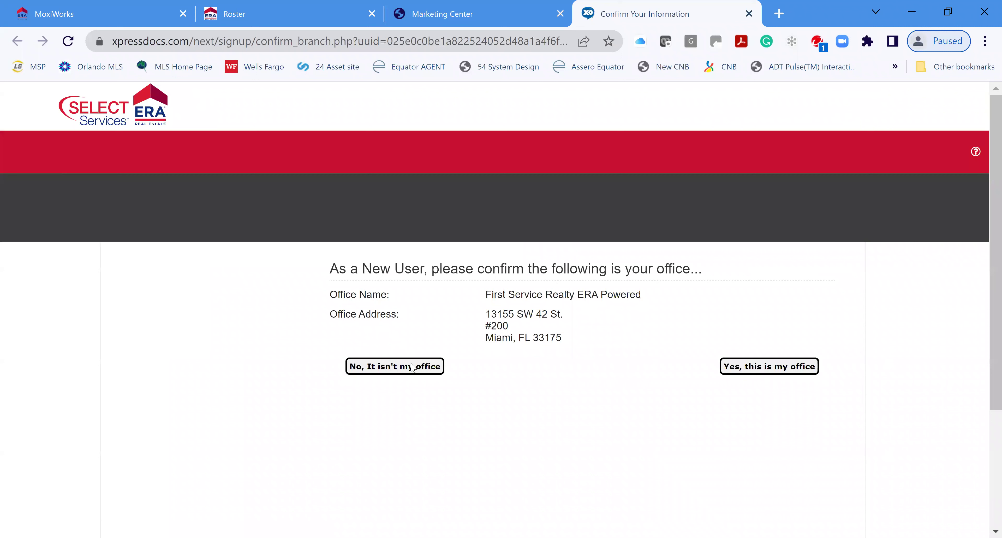
Confirm First Service Realty ERA Powered as your office and proceed to Distribution Options
click(788, 370)
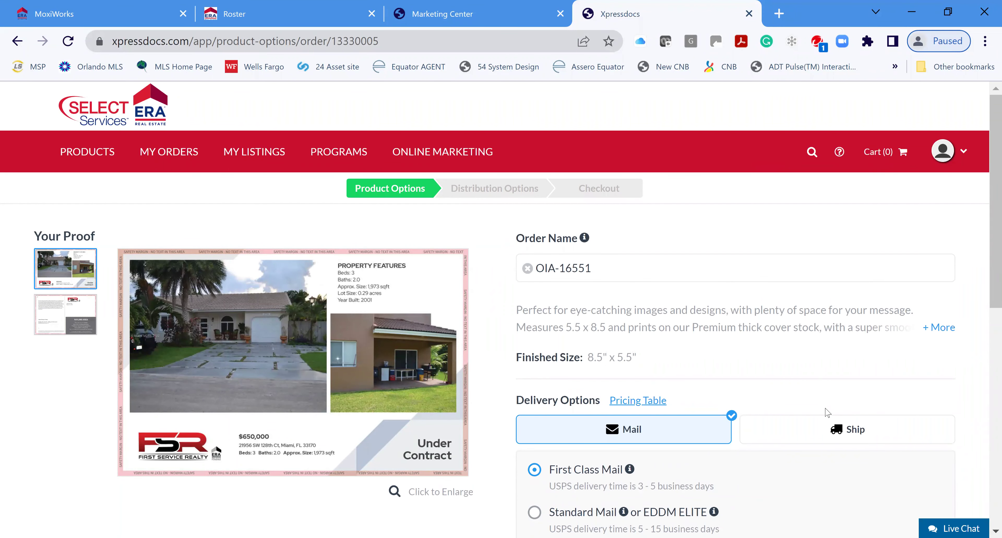
scroll(828, 412, down, 2)
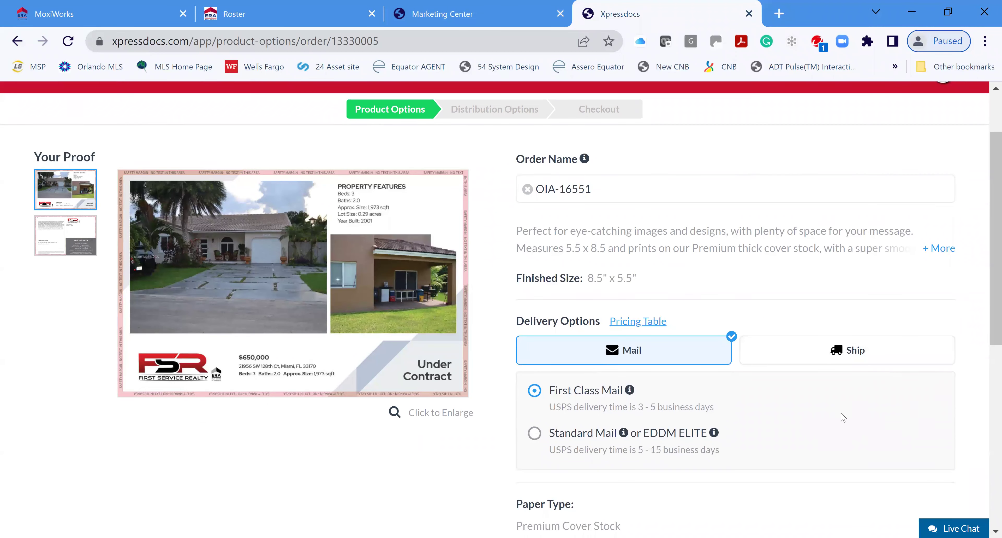
scroll(739, 389, down, 2)
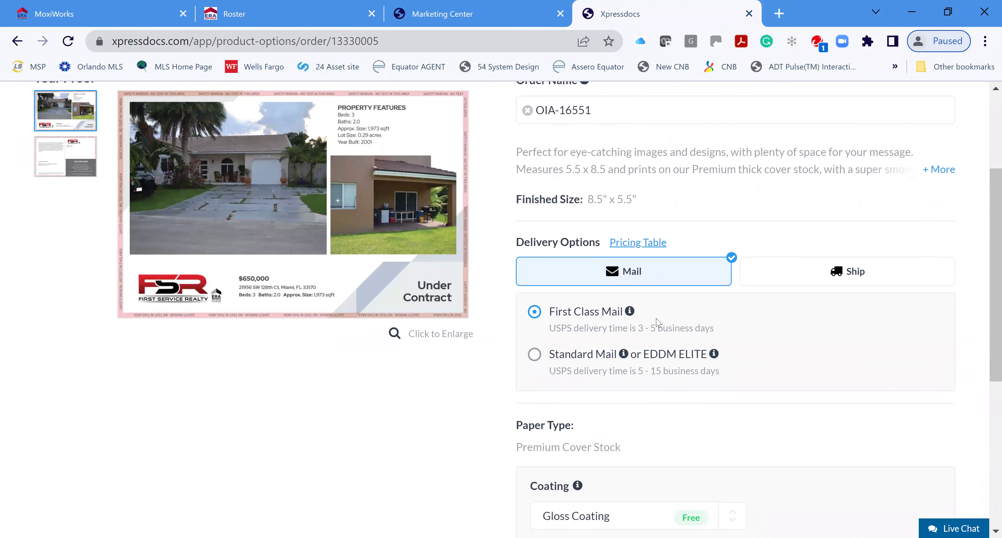
scroll(739, 390, down, 2)
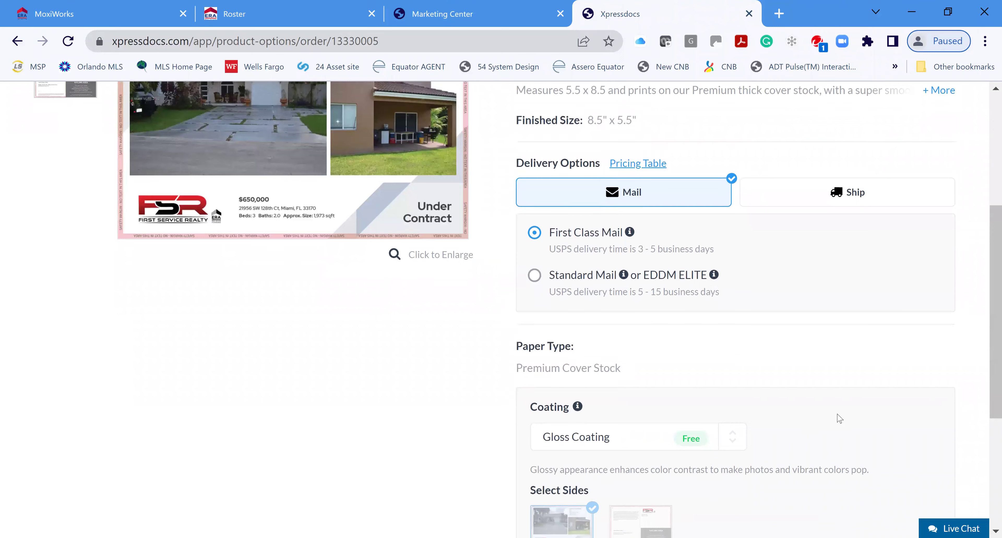
scroll(836, 416, down, 5)
scroll(776, 333, down, 1)
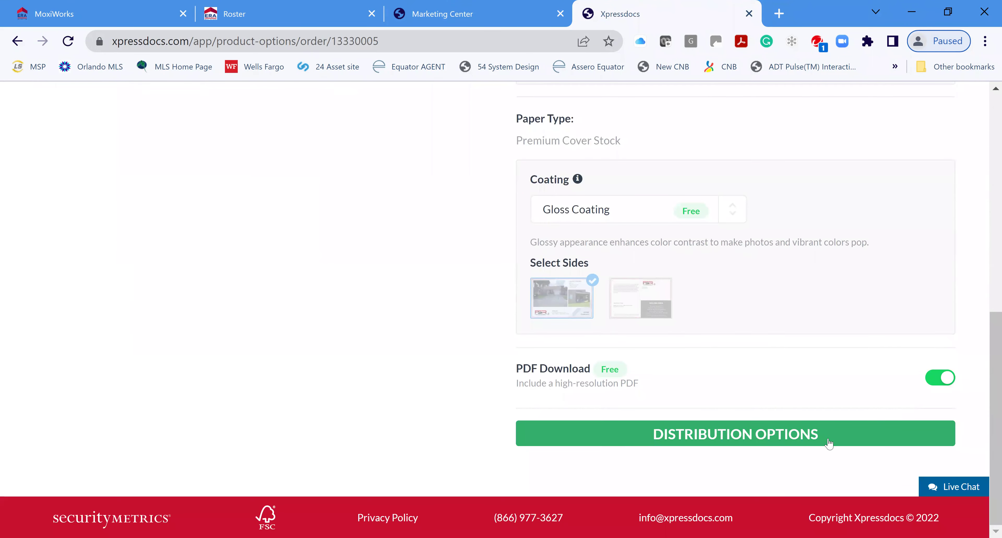
scroll(776, 340, up, 9)
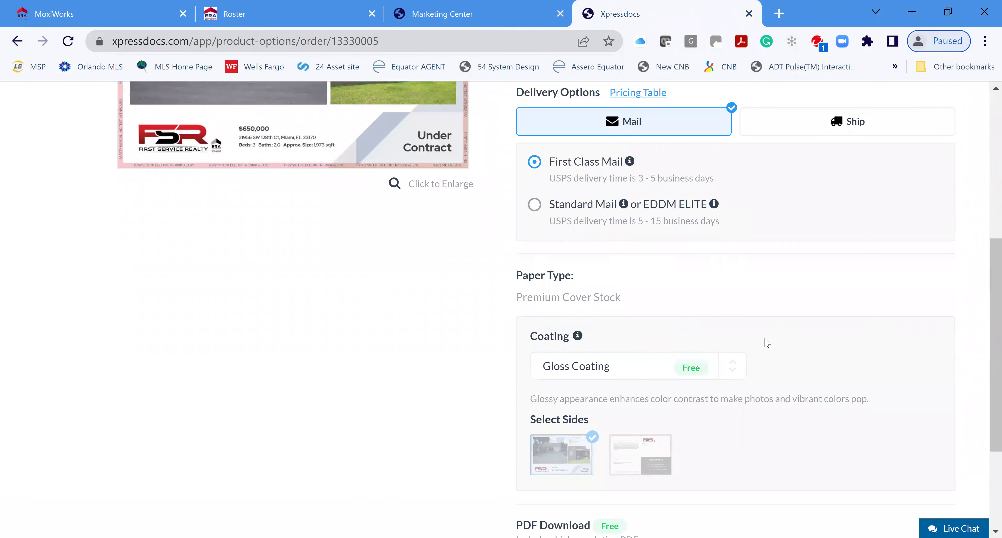
scroll(797, 397, down, 9)
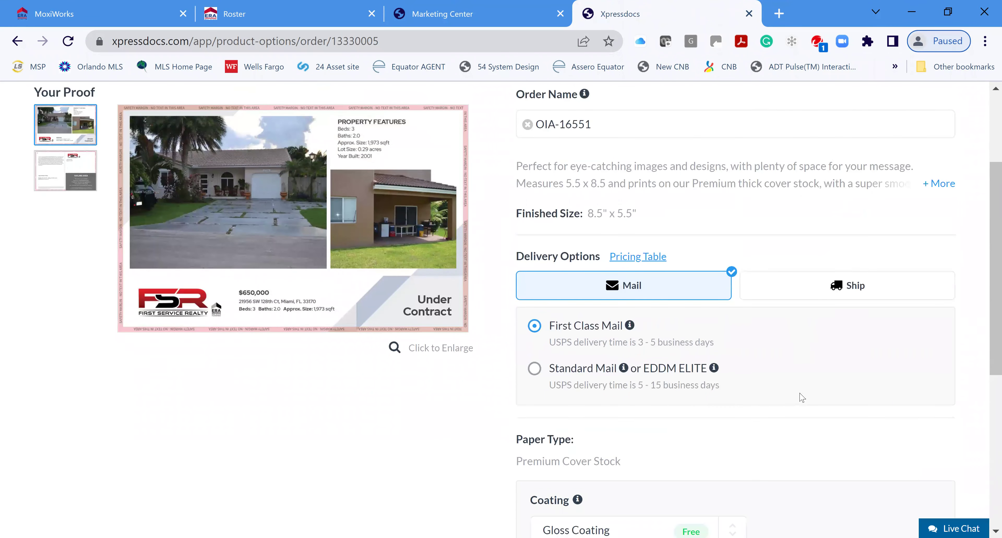
click(753, 437)
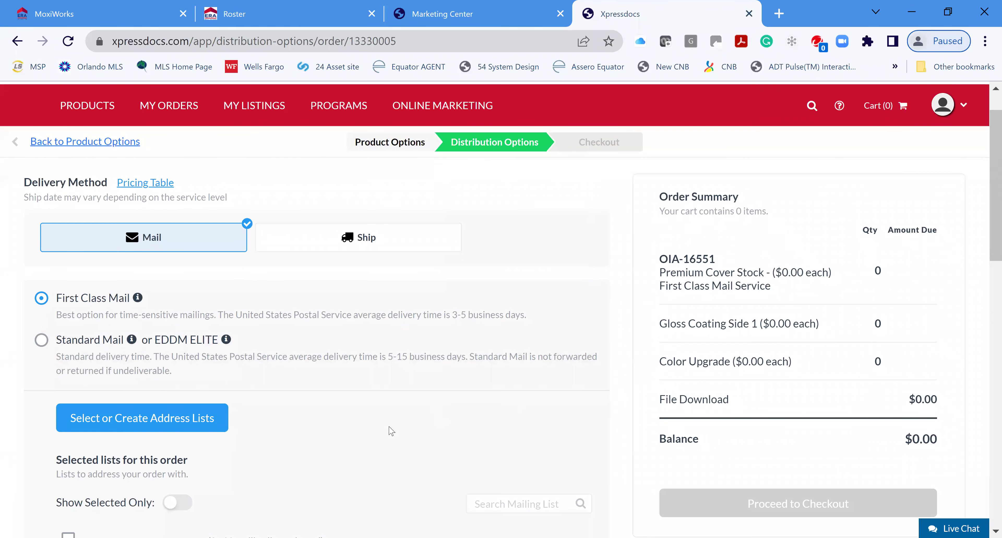
Search a Radius List using the saved property address, zip 331 and Single Family Only
scroll(390, 430, down, 1)
scroll(391, 430, down, 4)
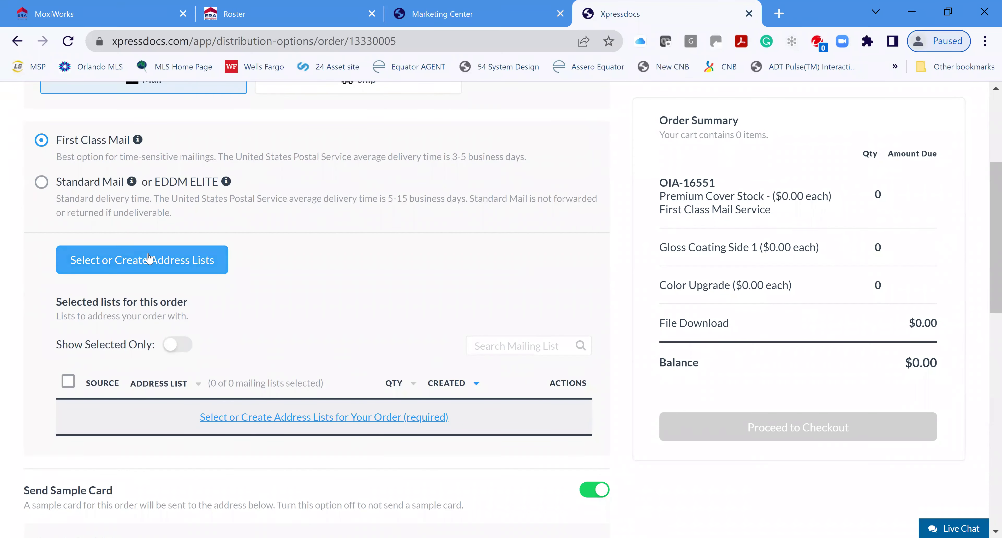
click(148, 261)
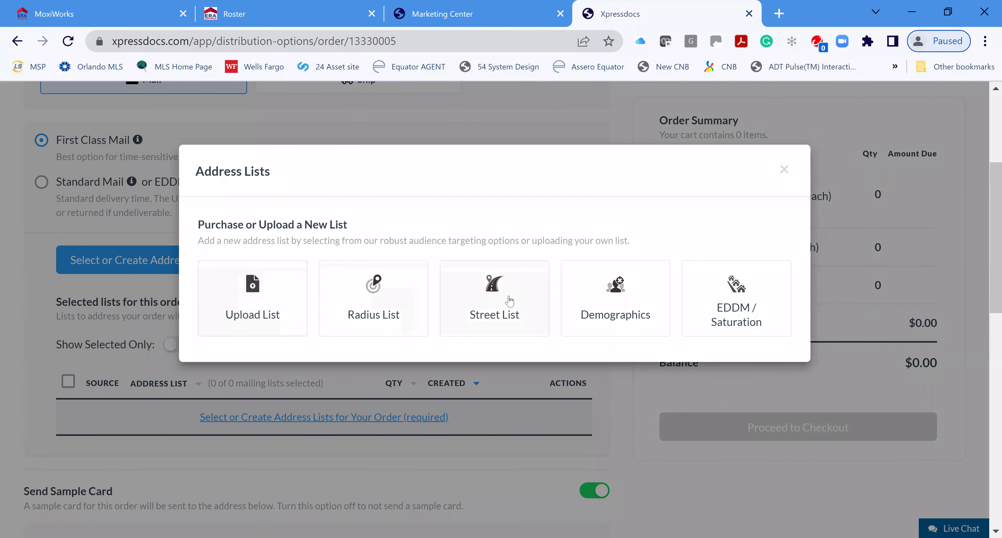
click(375, 304)
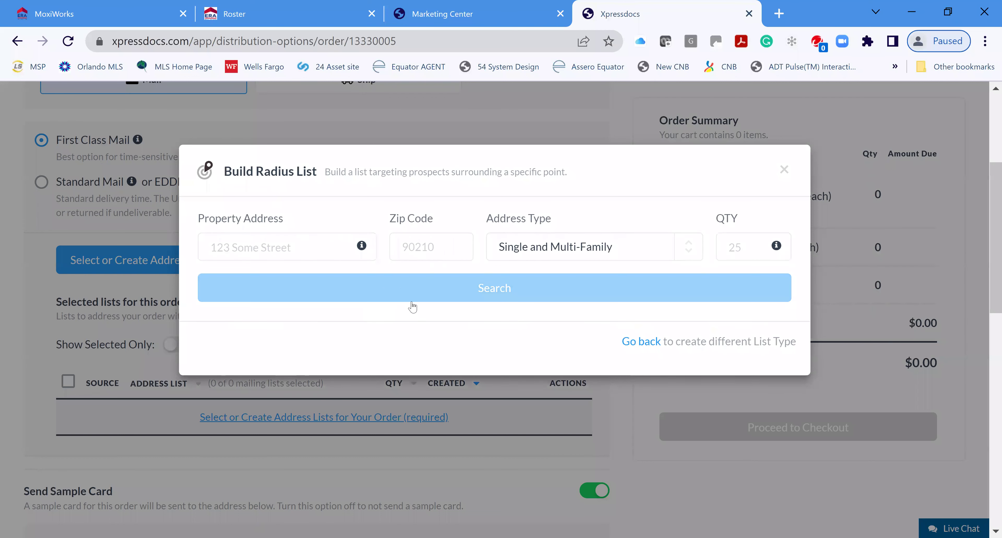
click(300, 250)
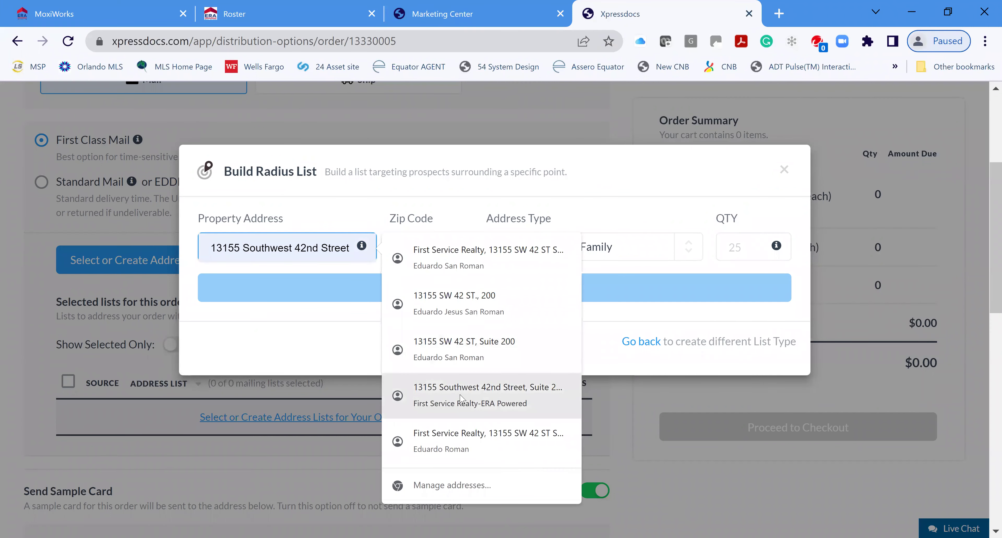
click(500, 303)
click(422, 249)
text(33175)
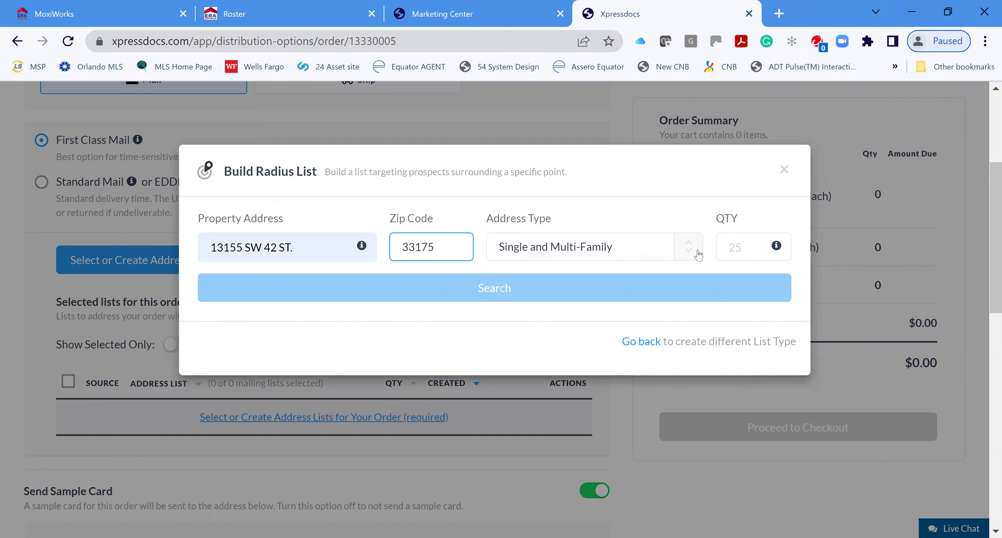
click(671, 260)
click(572, 307)
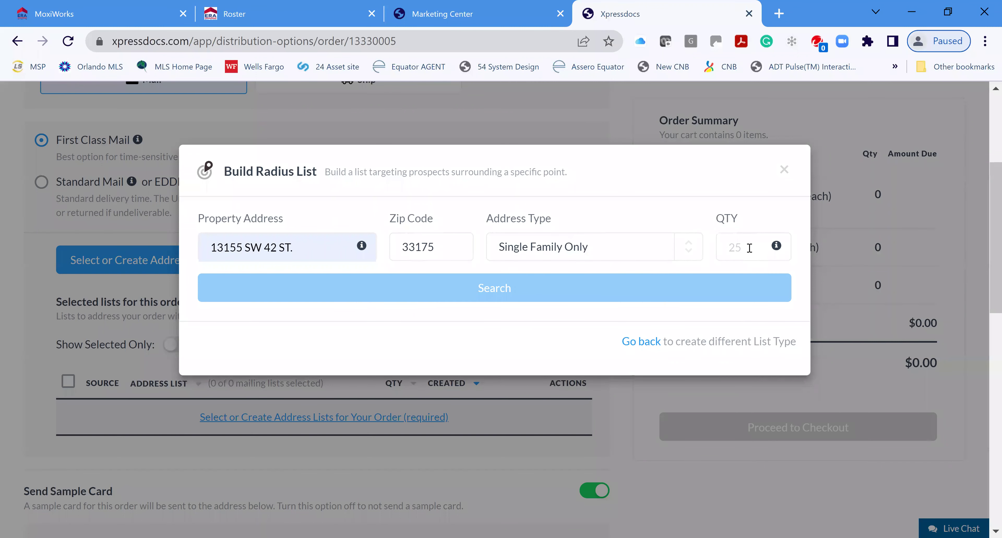
click(502, 294)
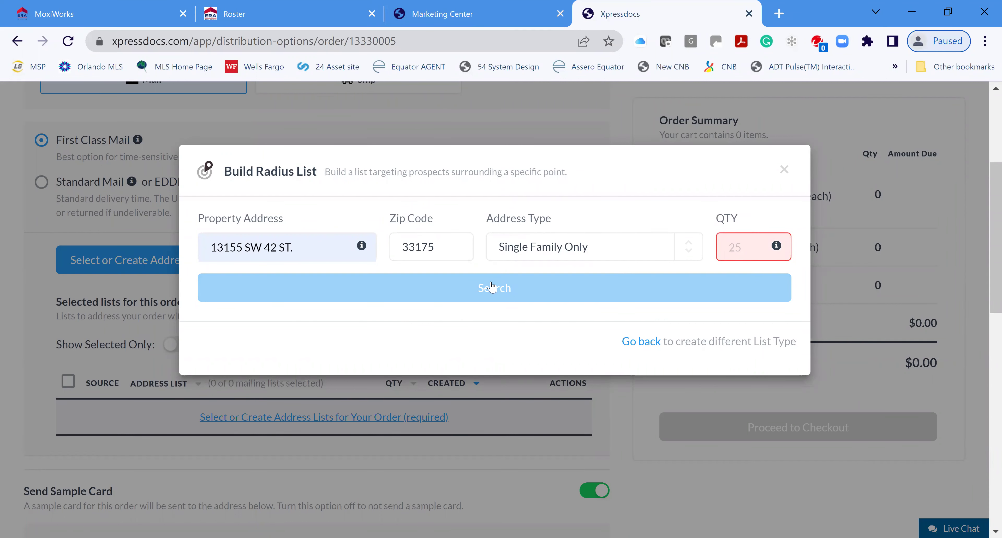
Remove the trailing period from the property address and reselect the whole address
click(317, 248)
key(BackSpace)
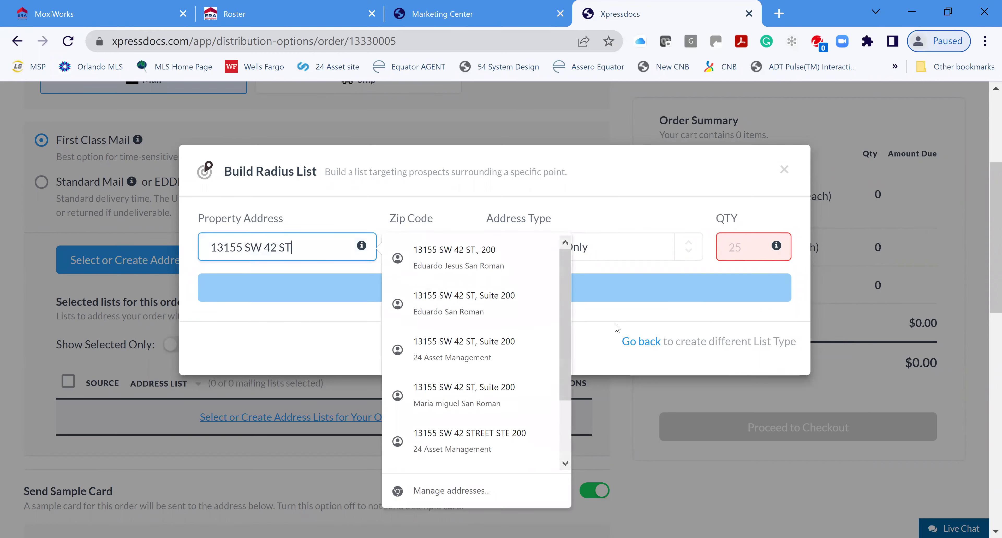
click(611, 296)
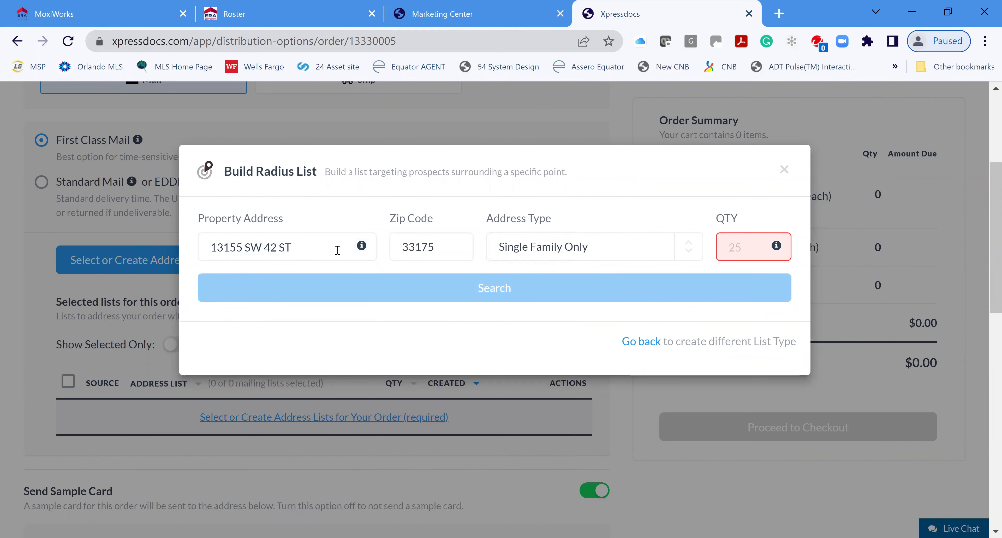
drag(321, 248, 164, 292)
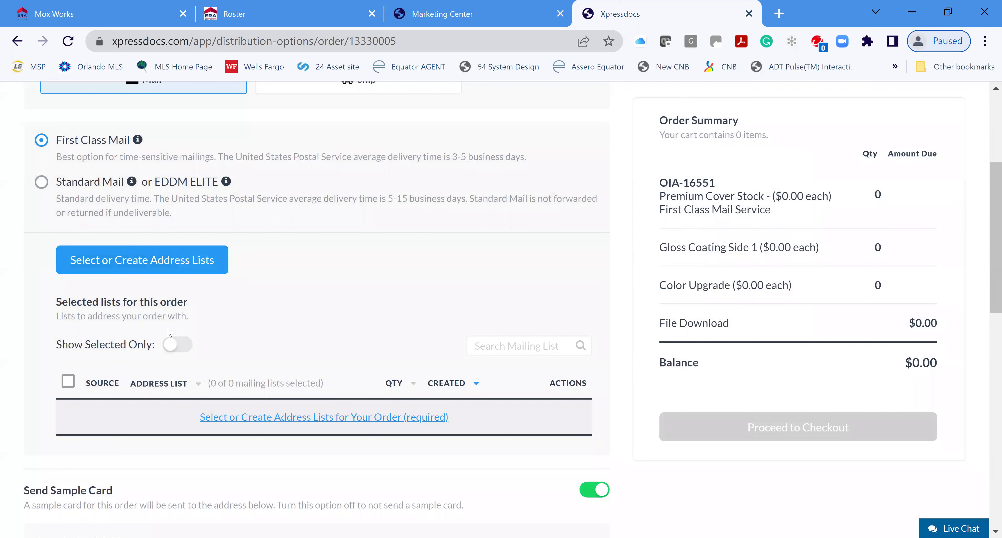
click(138, 257)
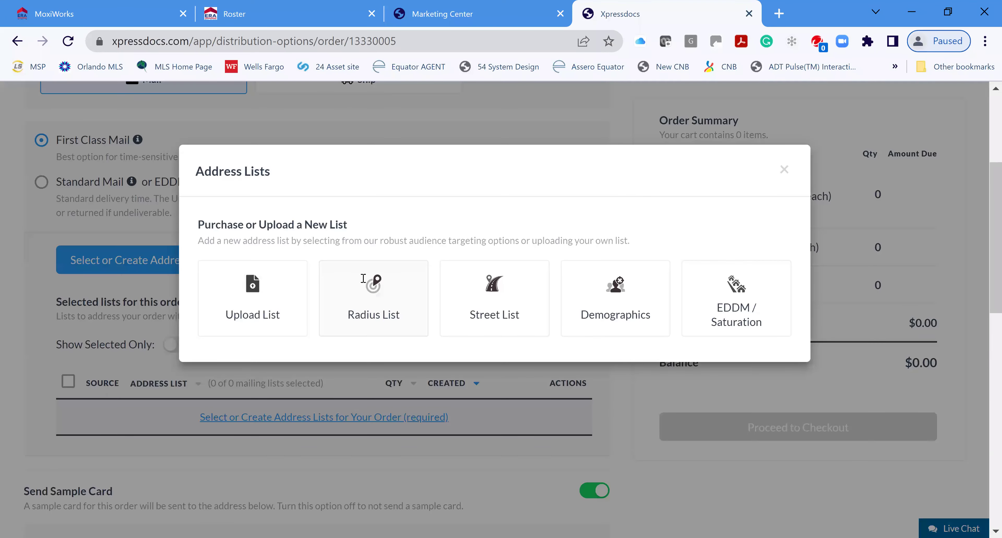
click(363, 278)
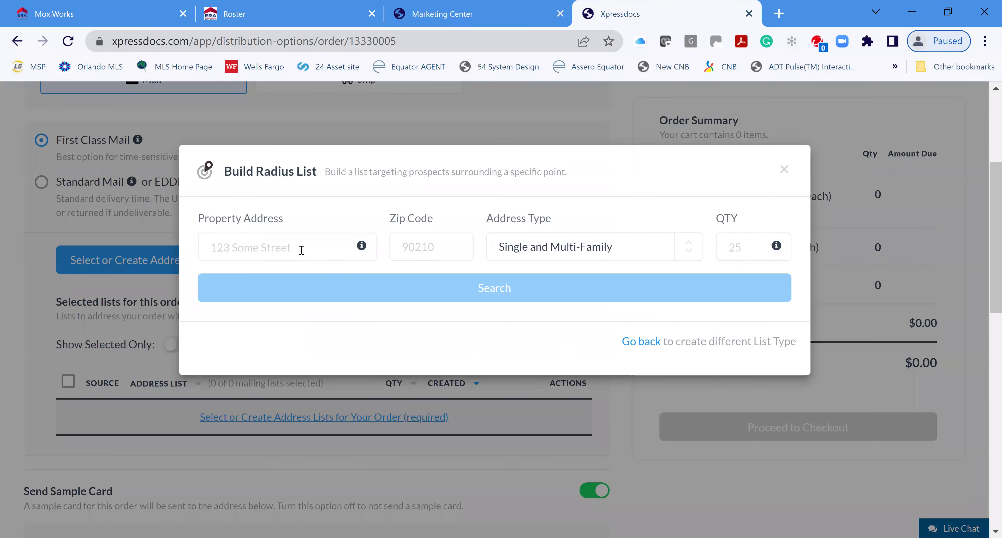
click(293, 255)
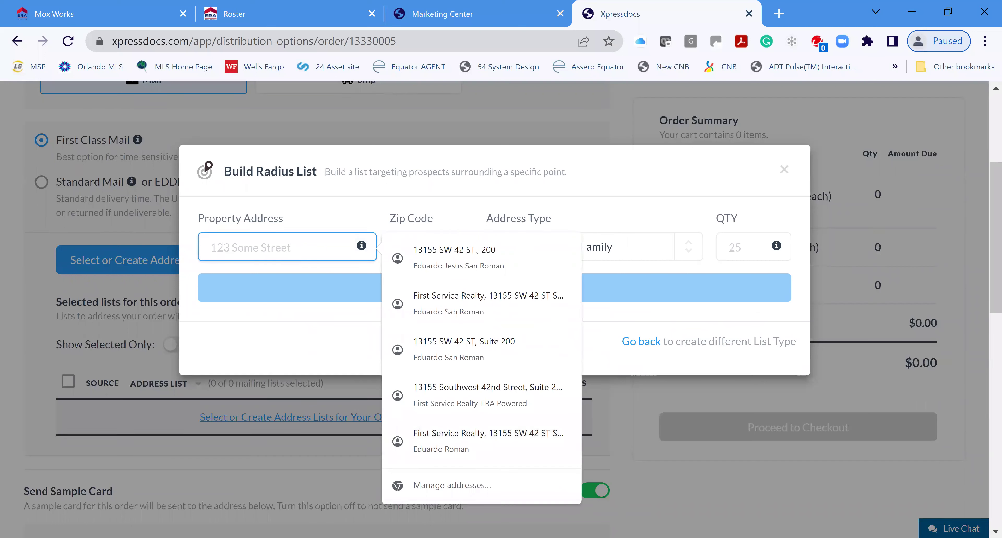
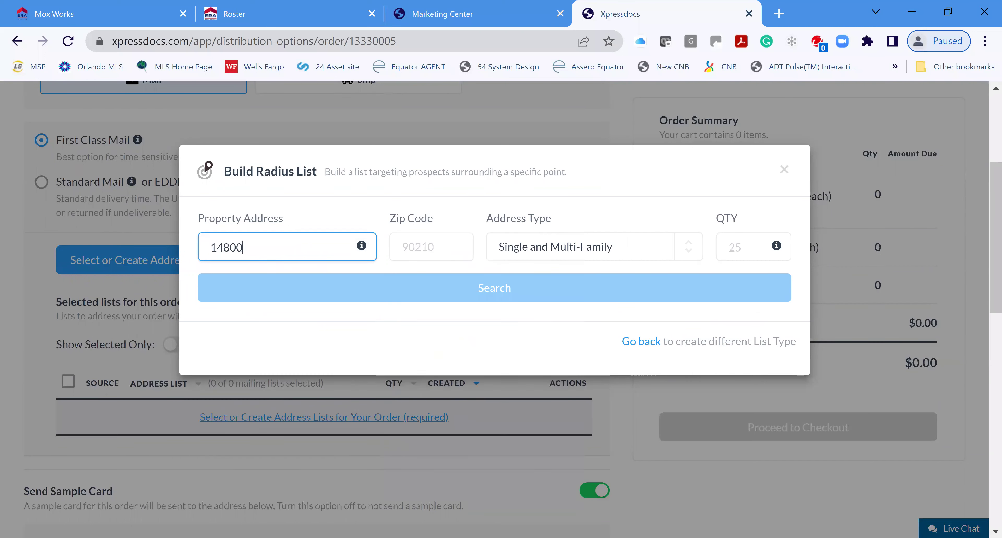
key(Tab)
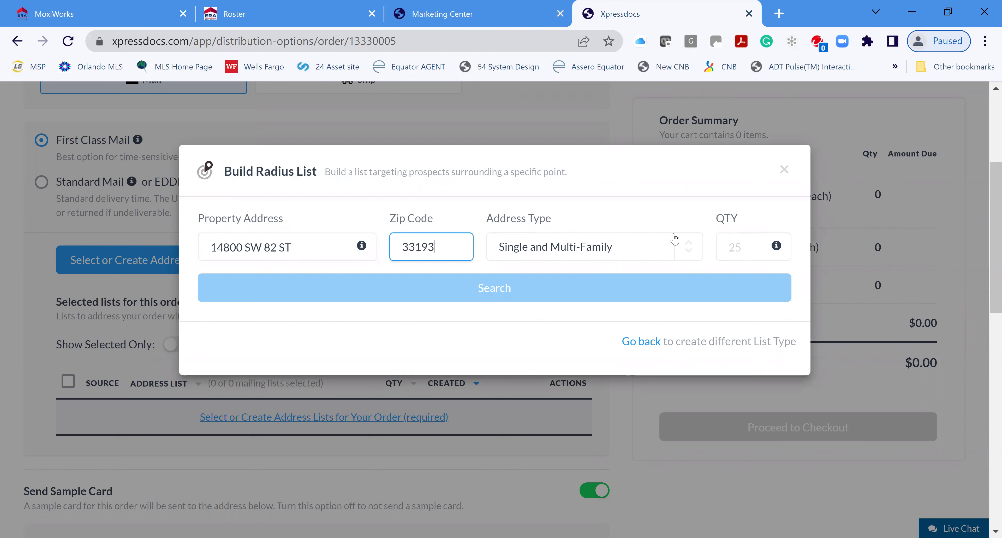
click(685, 258)
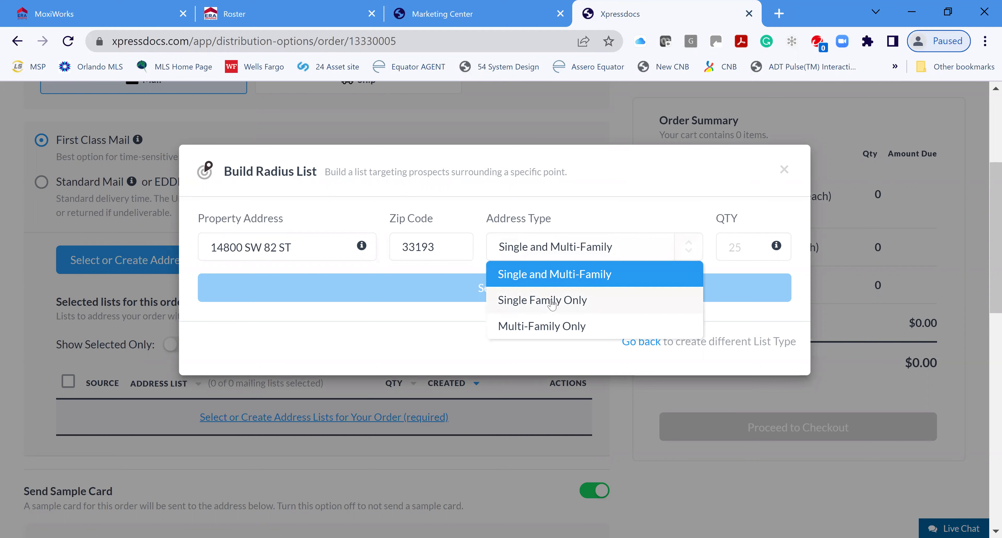
click(551, 299)
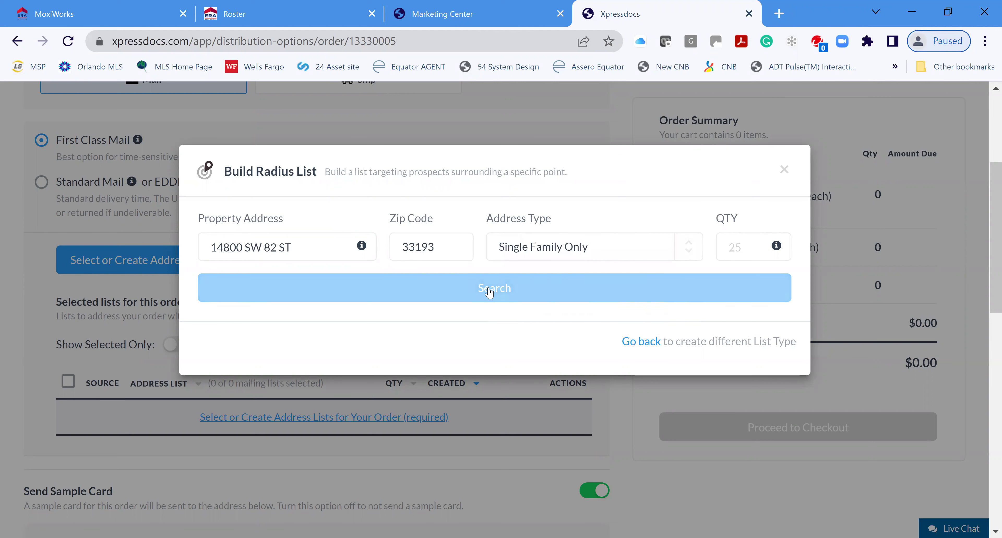
click(489, 293)
Search for 25 addresses, returning SW 82ND ST and SW 82ND TER, both selected
click(742, 249)
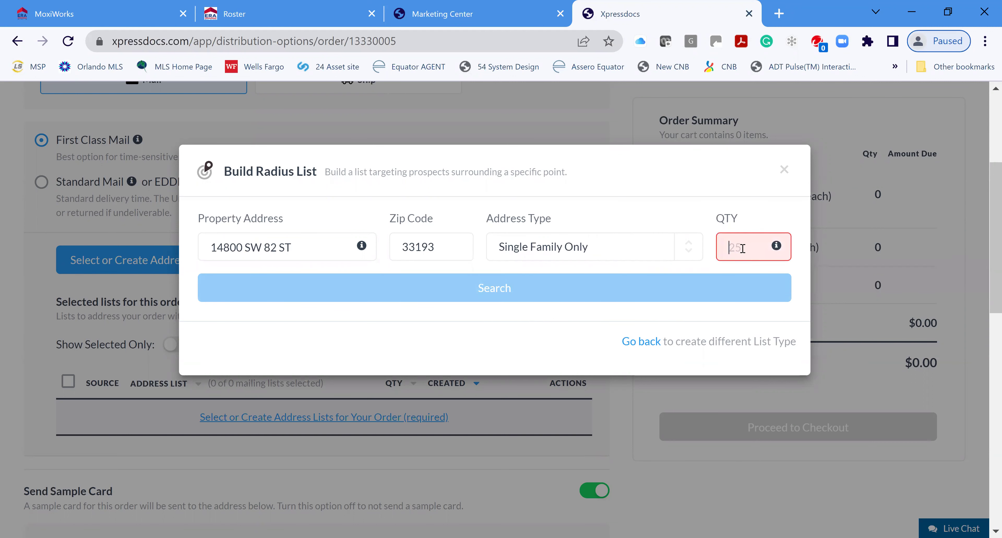
text(25)
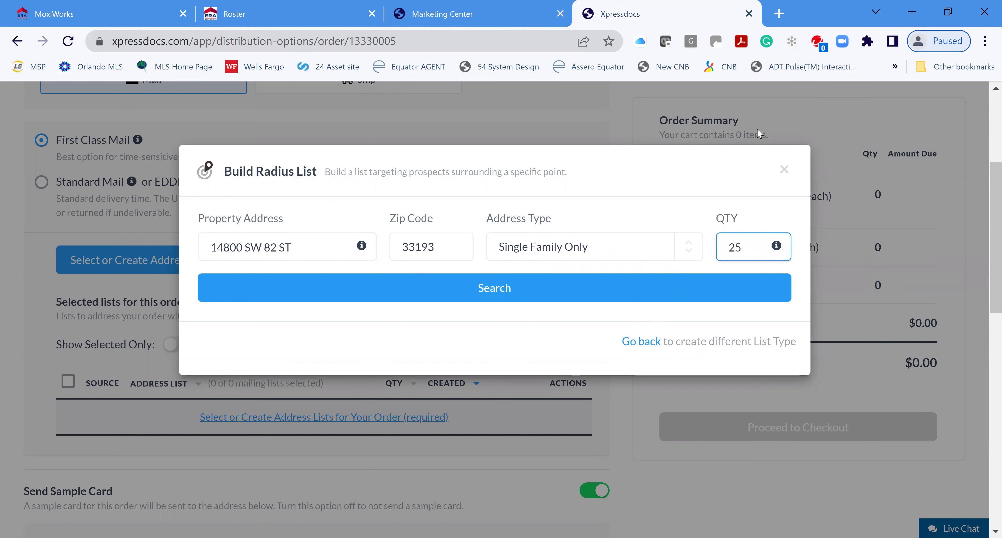
click(496, 296)
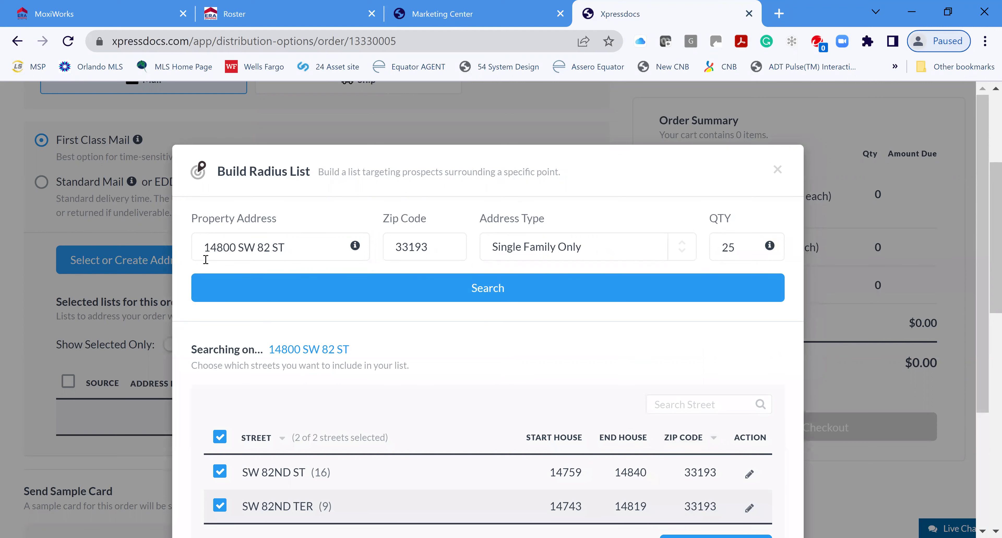
scroll(477, 387, down, 3)
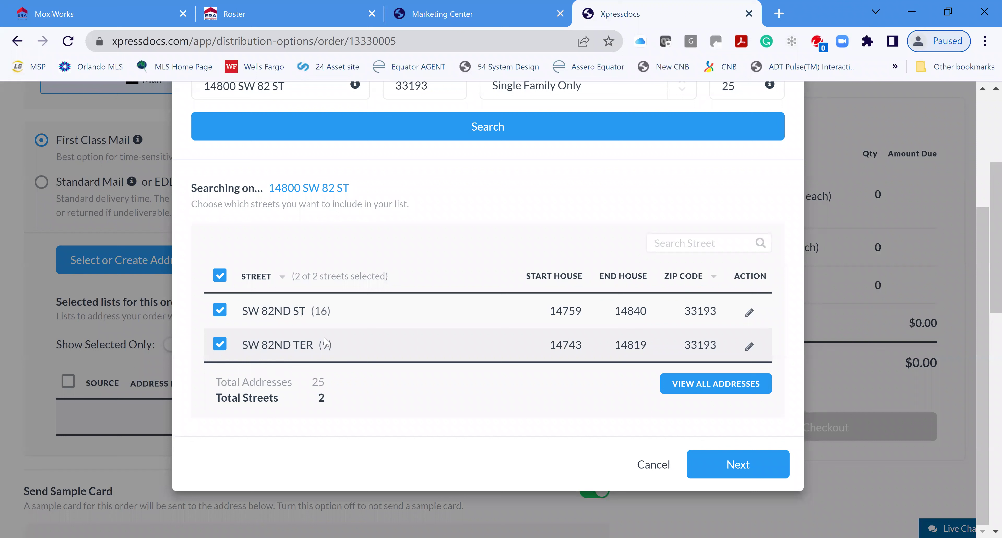
scroll(456, 352, down, 2)
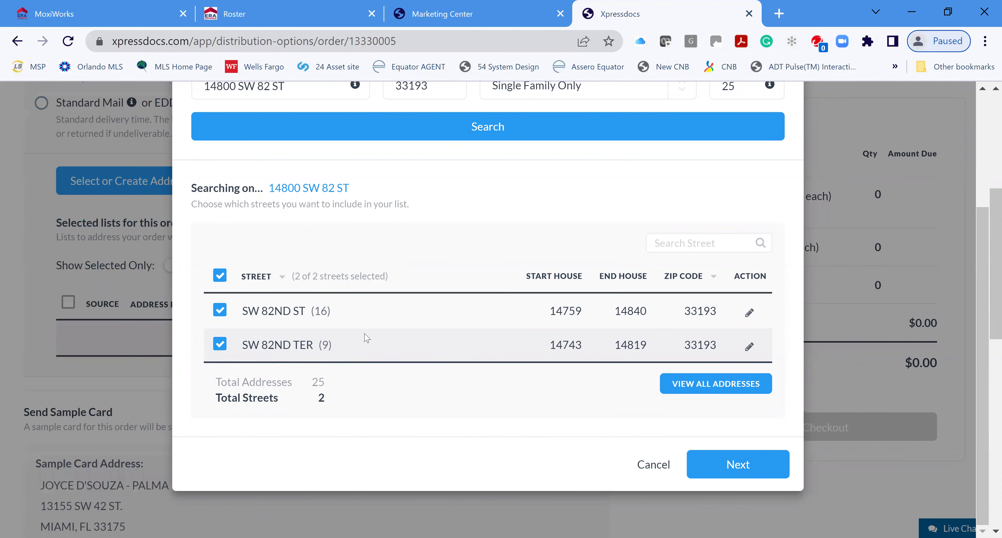
Create the 25-address radius list with 'OR RESIDENT' below owner names, accepting the terms
click(717, 472)
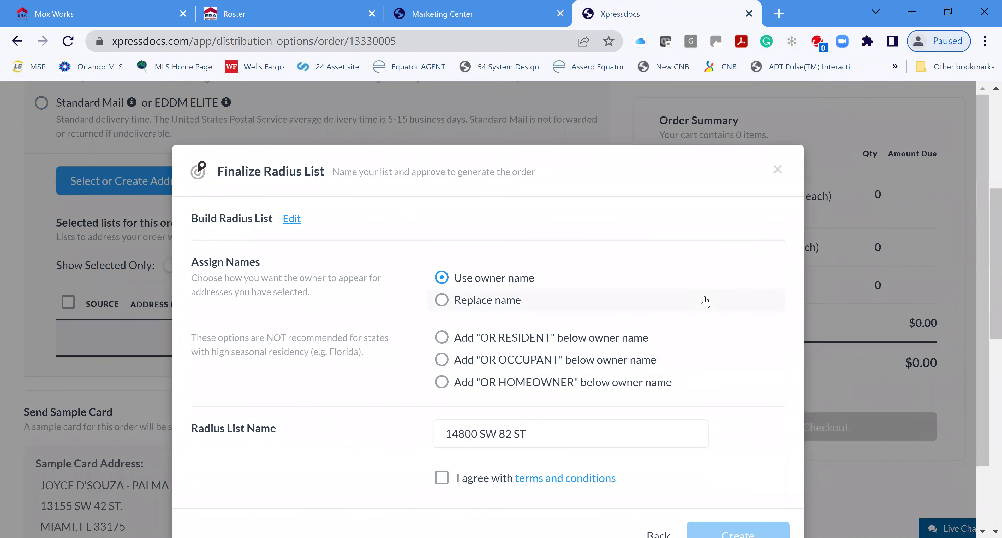
scroll(705, 296, down, 2)
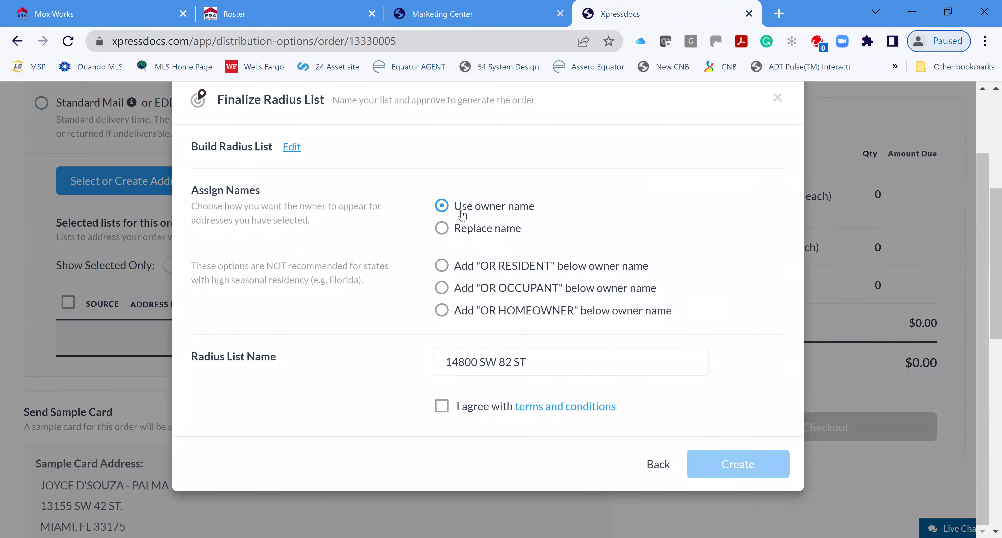
click(444, 267)
click(441, 406)
click(743, 465)
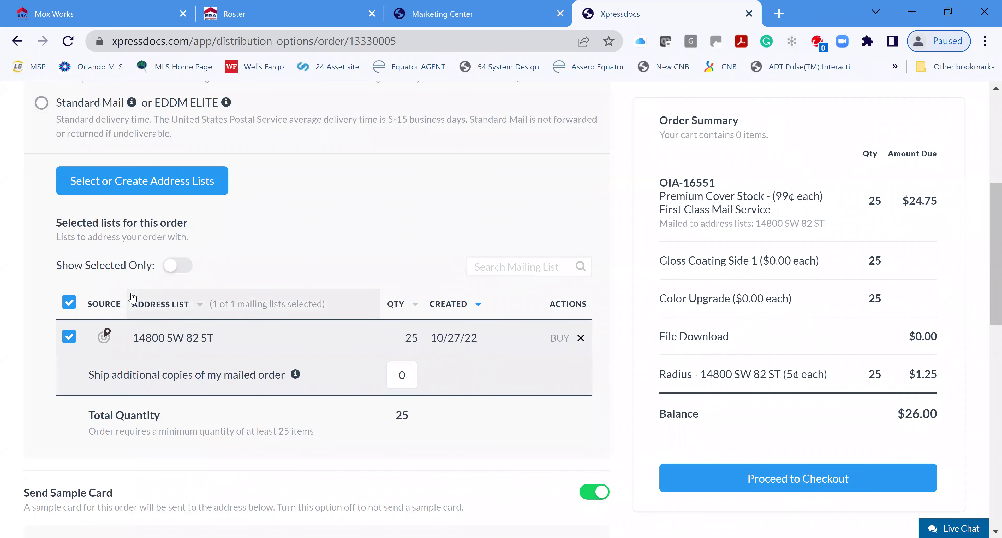
scroll(443, 263, up, 7)
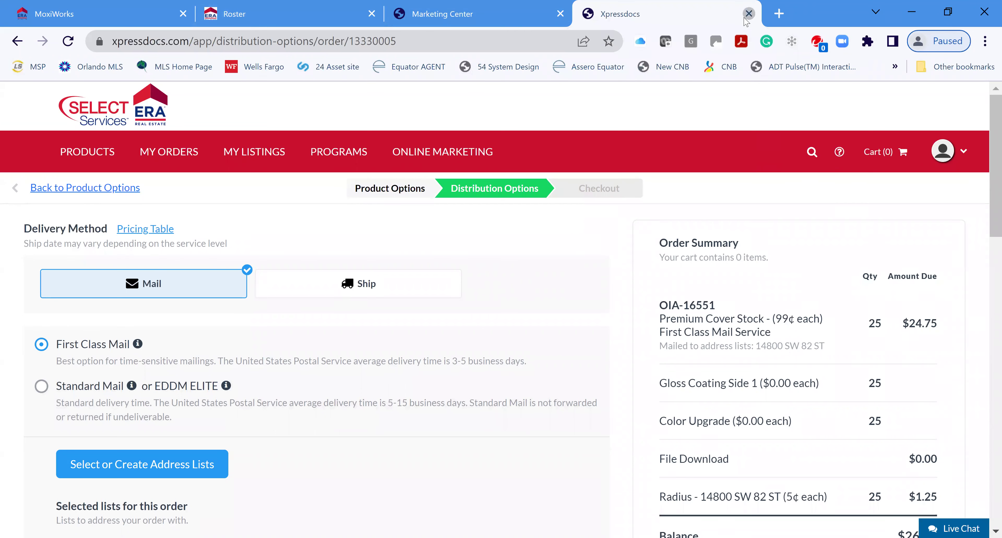
Close the Xpressdocs order tab and return to the Marketing Center
click(749, 14)
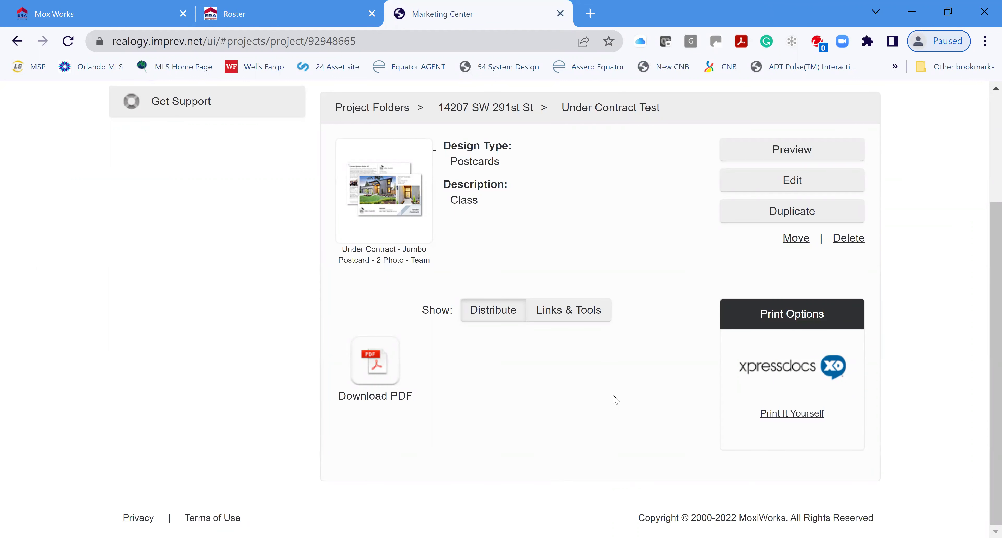
scroll(774, 430, up, 2)
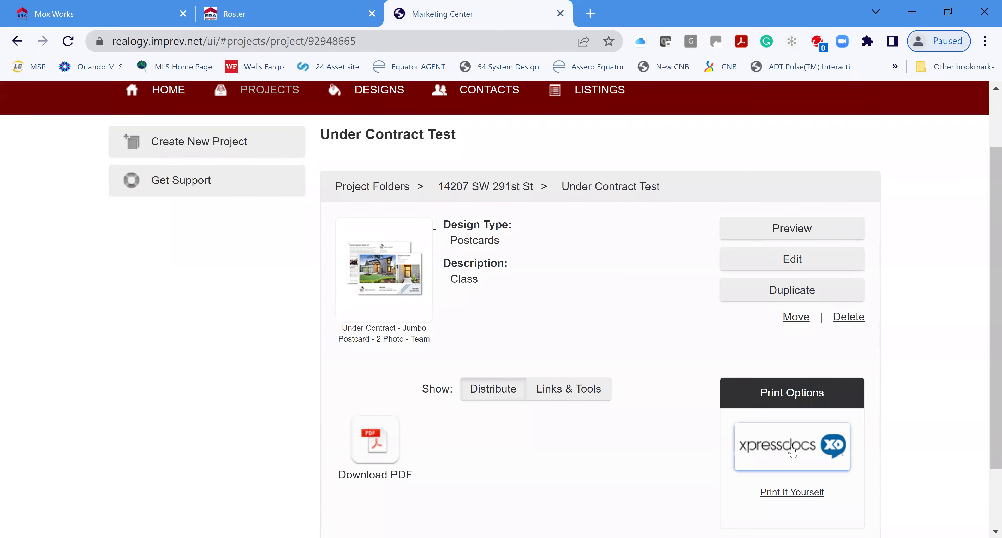
scroll(526, 268, up, 1)
scroll(526, 268, up, 2)
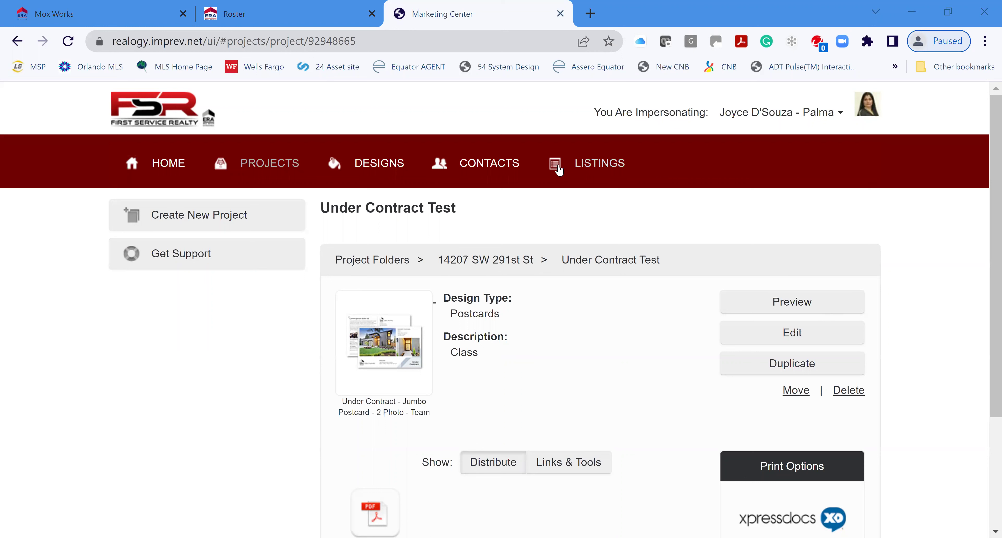
Browse the Your Portfolio of Projects list, then go to the Design Gallery
click(269, 166)
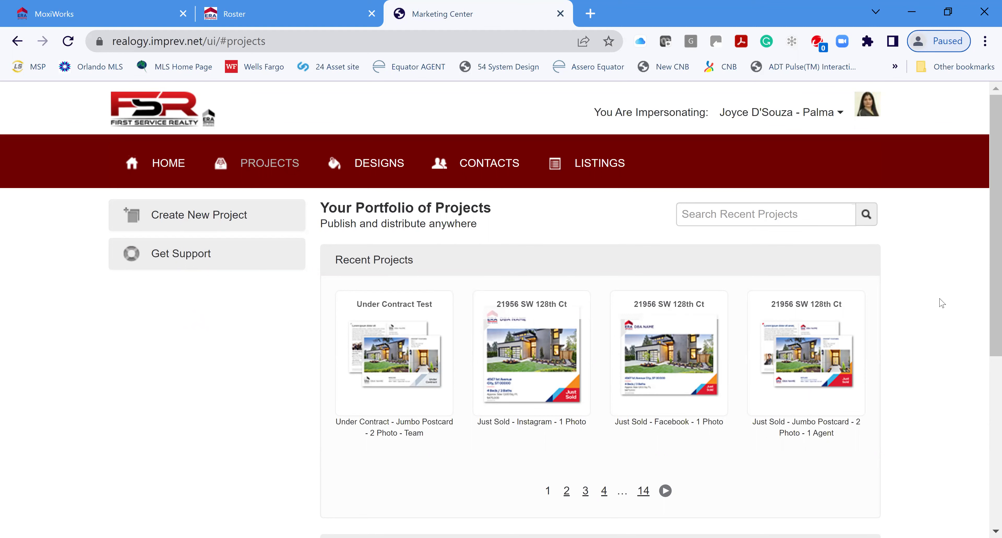
scroll(942, 303, down, 3)
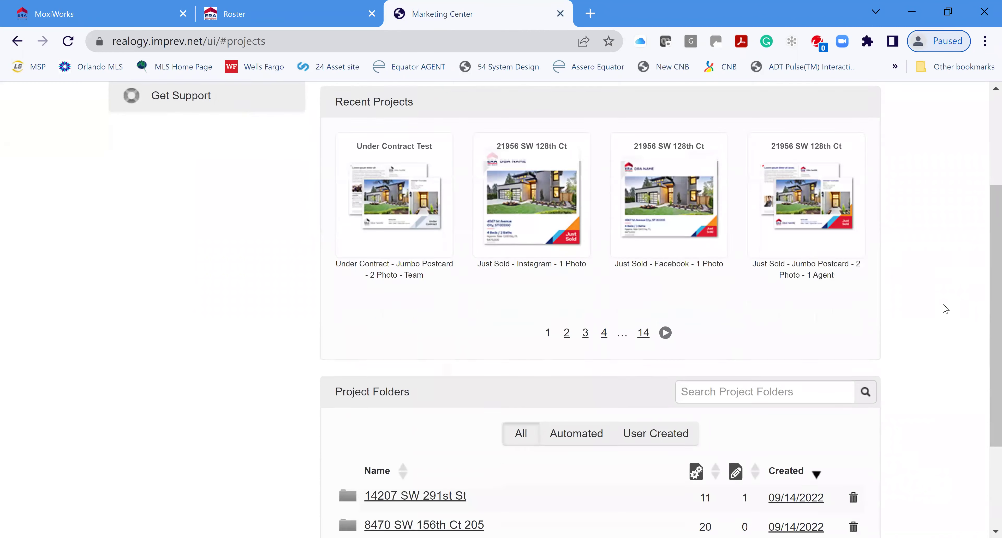
scroll(945, 310, down, 2)
scroll(943, 311, up, 5)
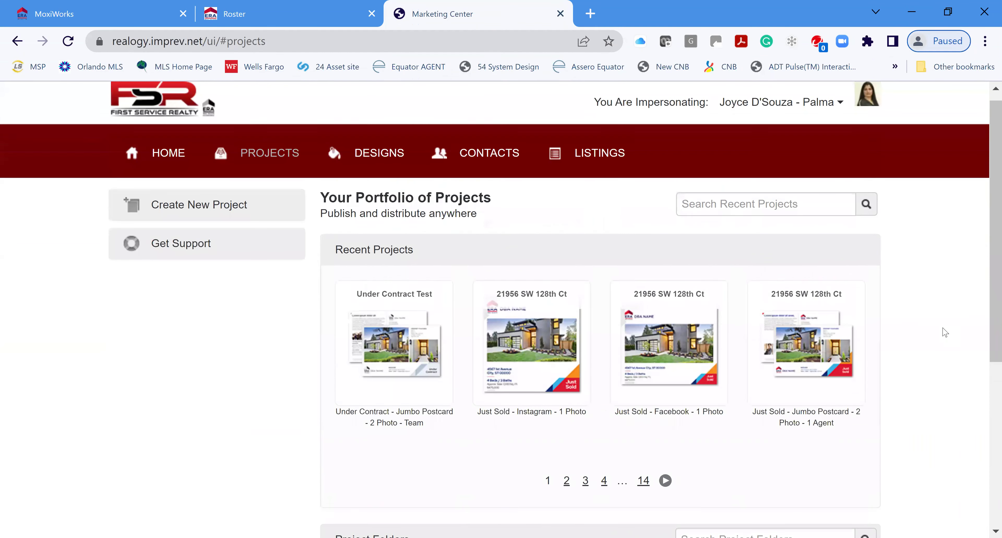
scroll(945, 332, up, 1)
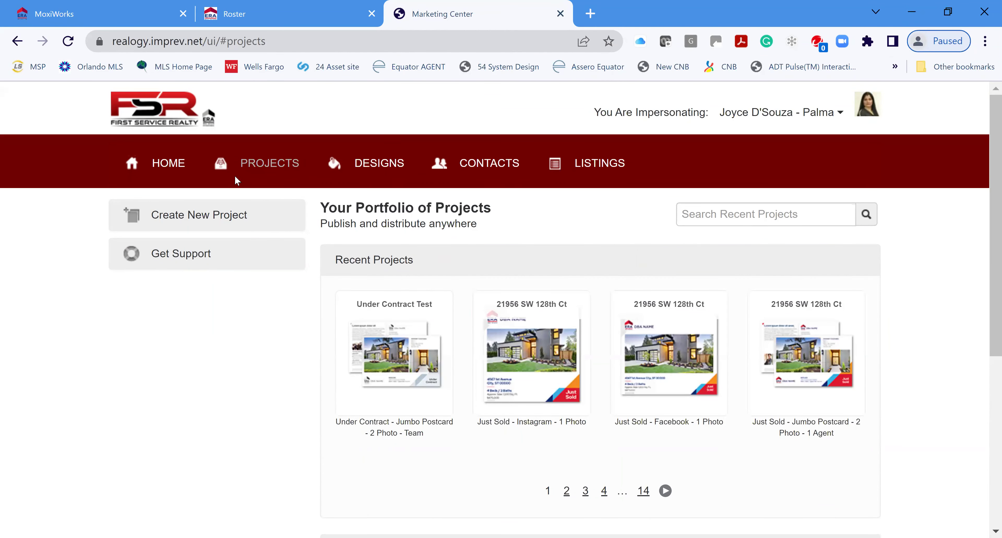
click(391, 164)
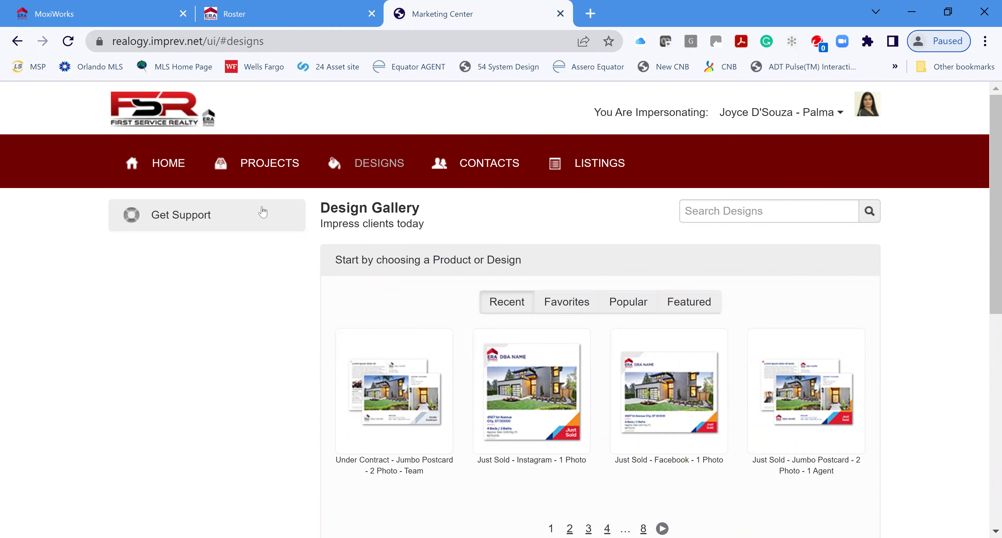
Group designs by Task and show the 21 Price Reduced jumbo postcard designs
scroll(949, 359, down, 5)
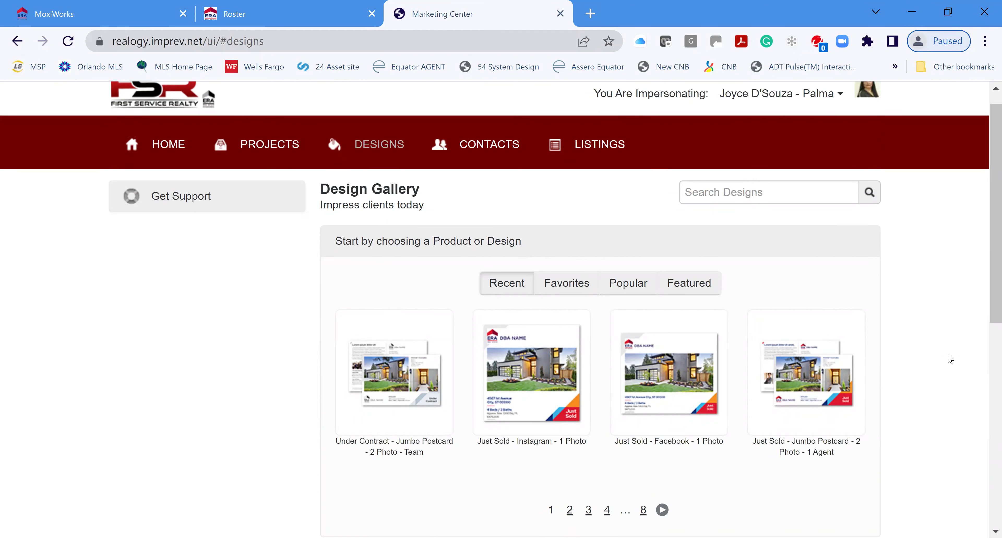
scroll(941, 352, down, 3)
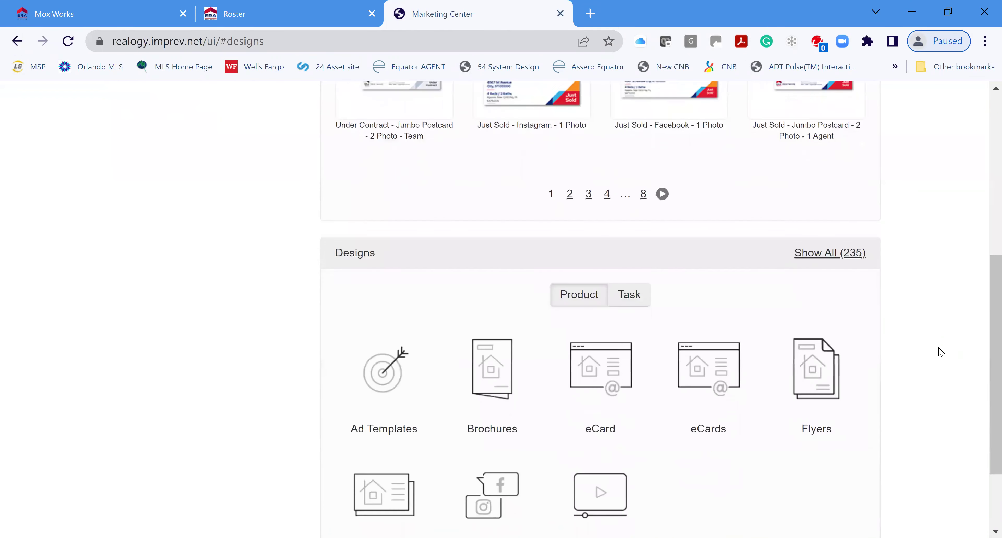
scroll(609, 394, down, 1)
click(629, 188)
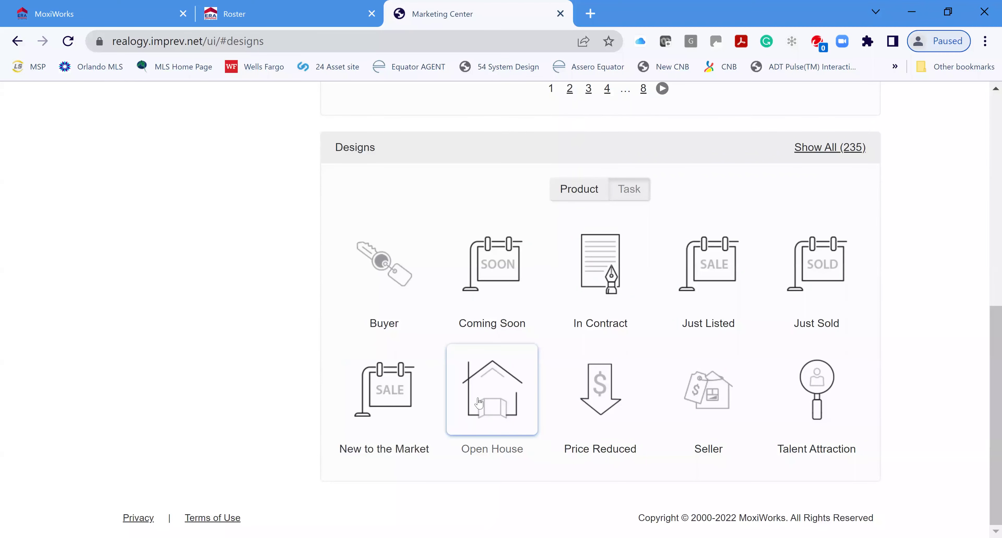
click(601, 391)
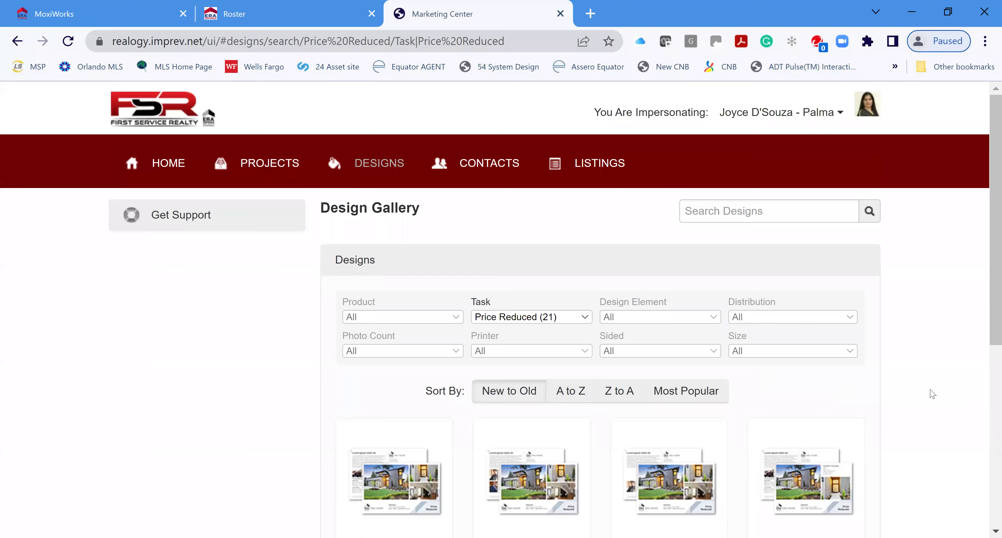
scroll(933, 392, down, 8)
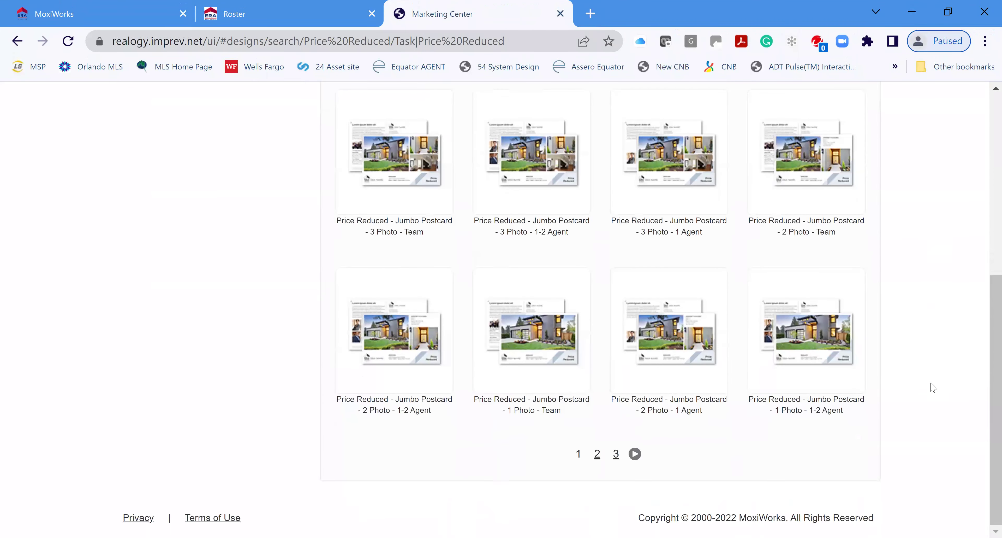
scroll(932, 388, up, 10)
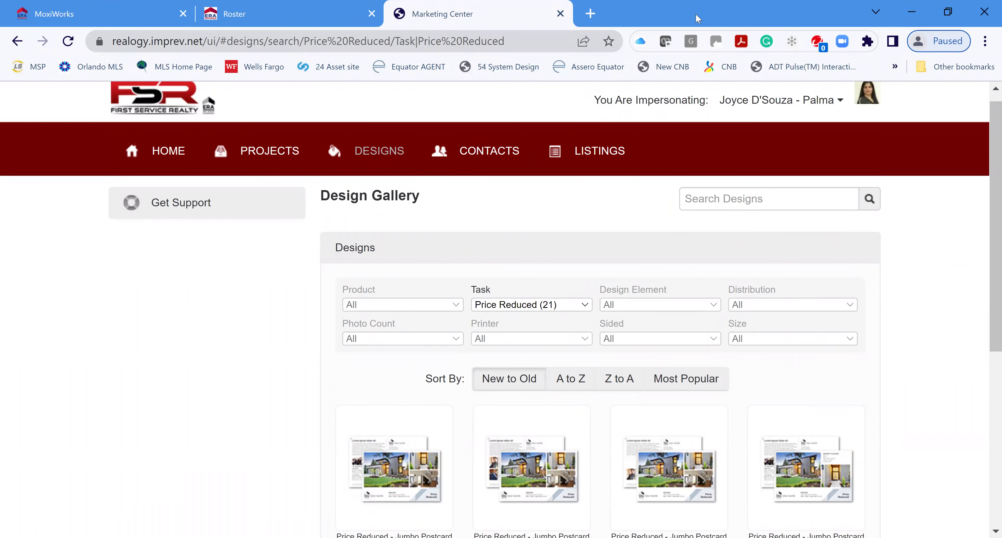
Open Contacts to view the empty Your Personal Address Book
click(483, 162)
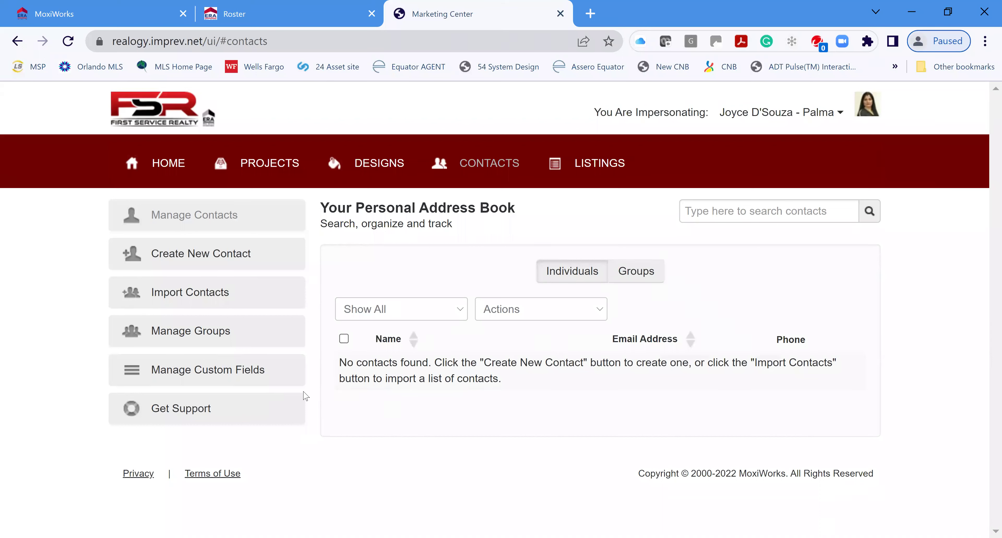
click(205, 396)
Return to the Marketing Center home page with its three active automated listings
click(159, 165)
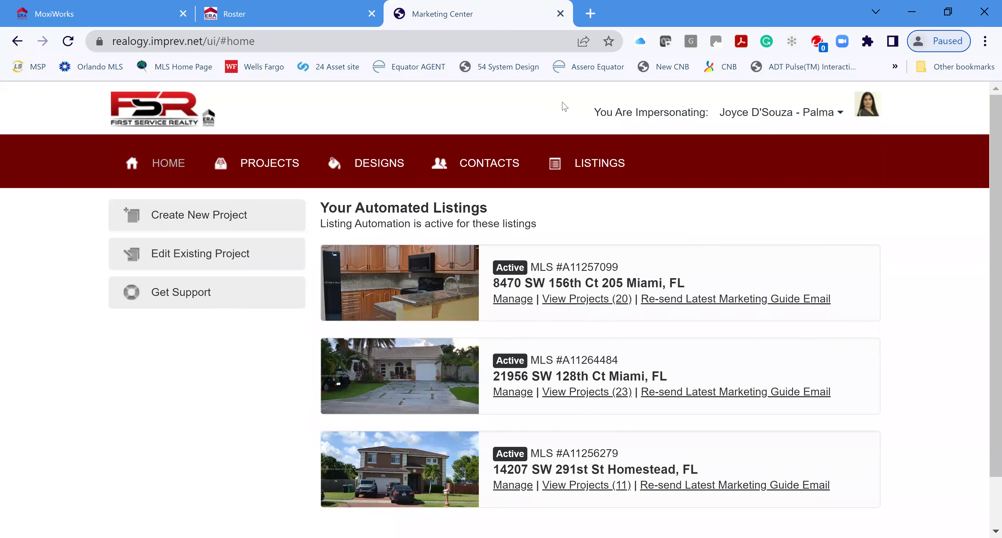
Open the MoxiEngage dashboard in Agent Mode and scroll to the Stay in flow cards
click(277, 17)
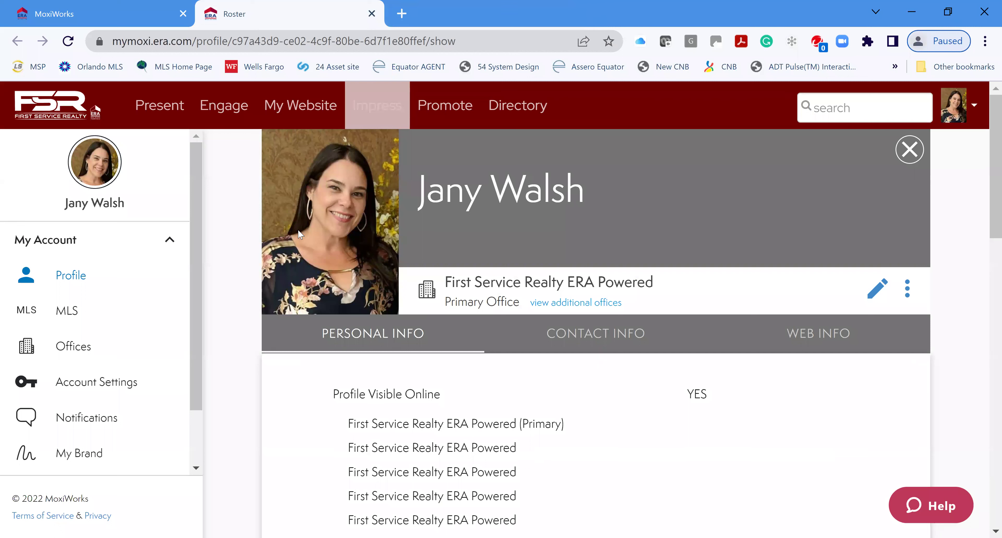
click(220, 116)
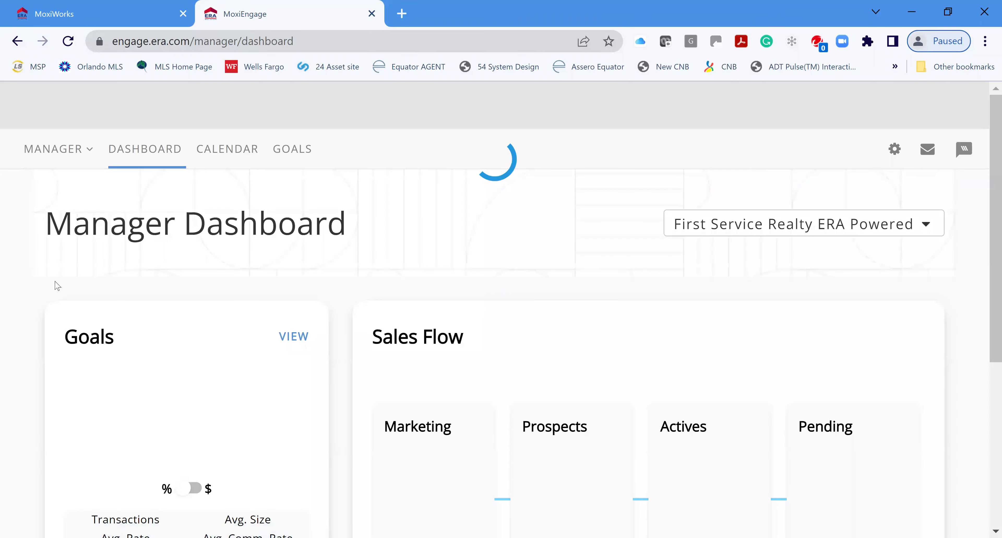
click(35, 150)
click(69, 187)
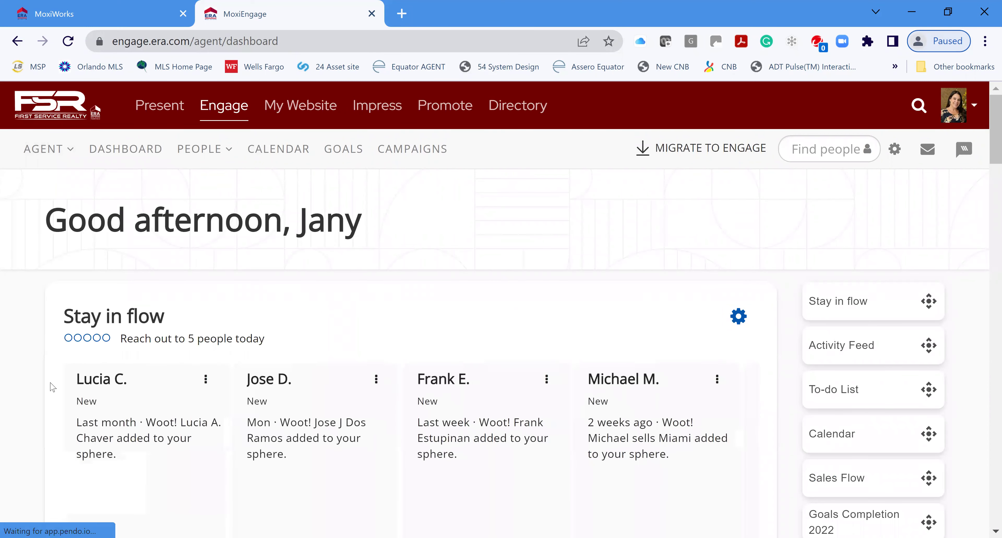
scroll(340, 345, down, 4)
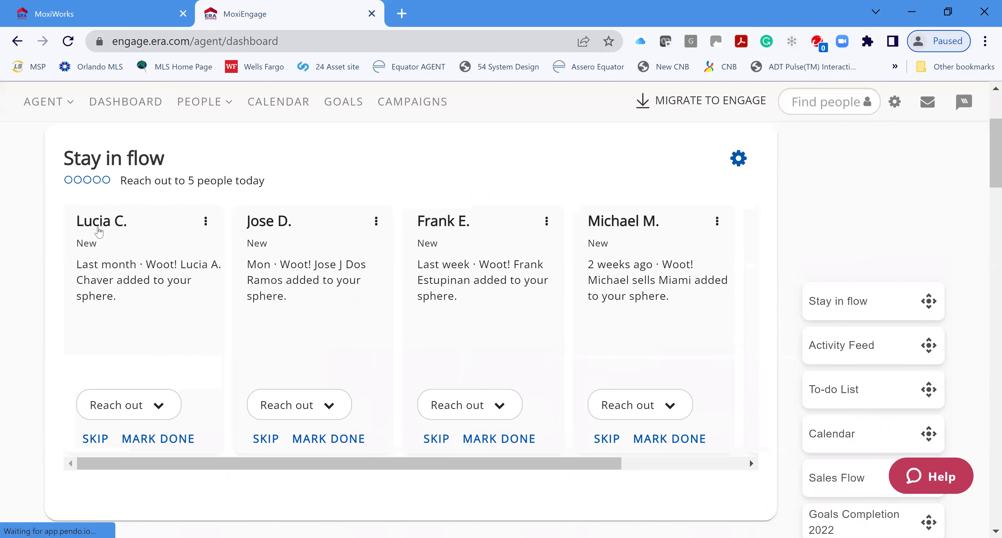
Open the newest contact's Add Subscription page and preview the Listing Announcements sample email
click(98, 228)
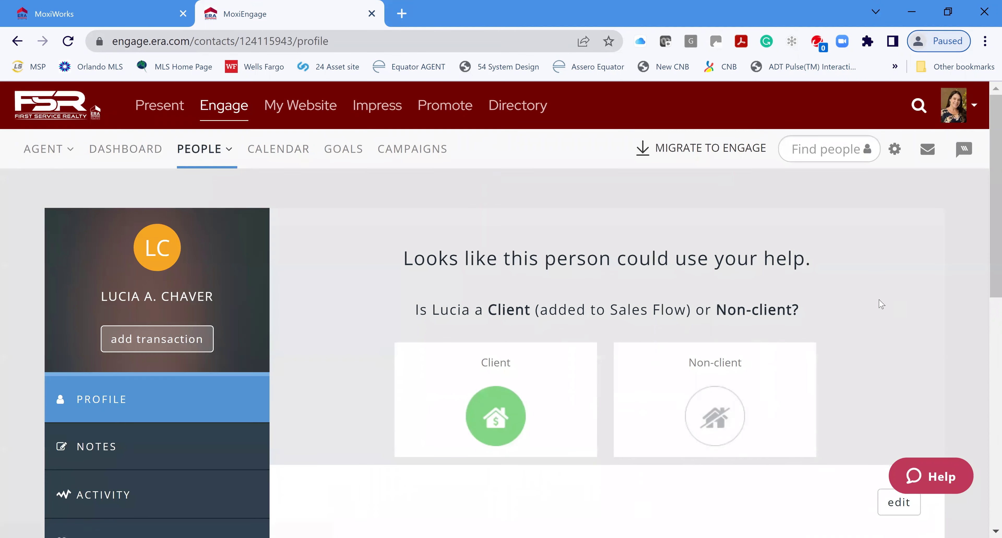
scroll(871, 301, down, 2)
scroll(138, 420, down, 5)
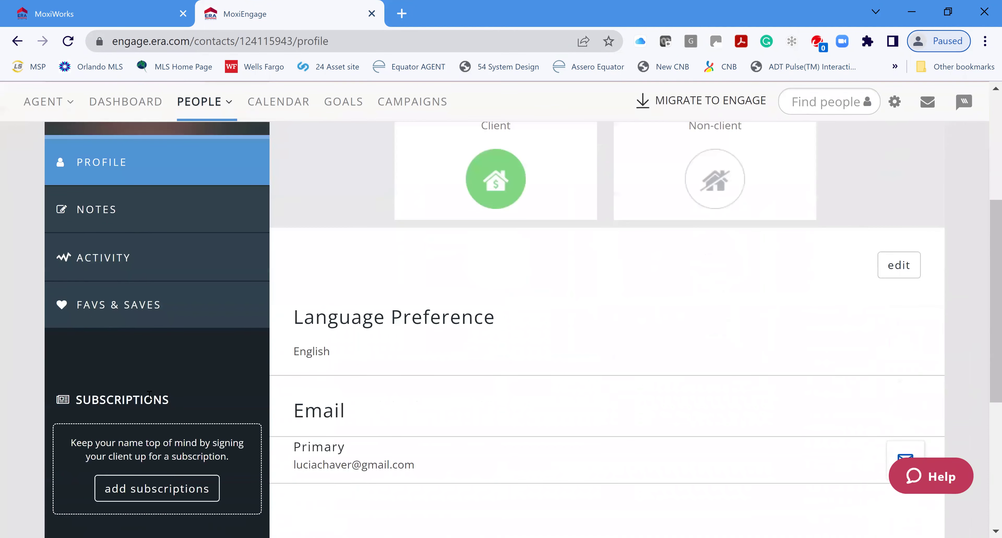
scroll(127, 360, down, 2)
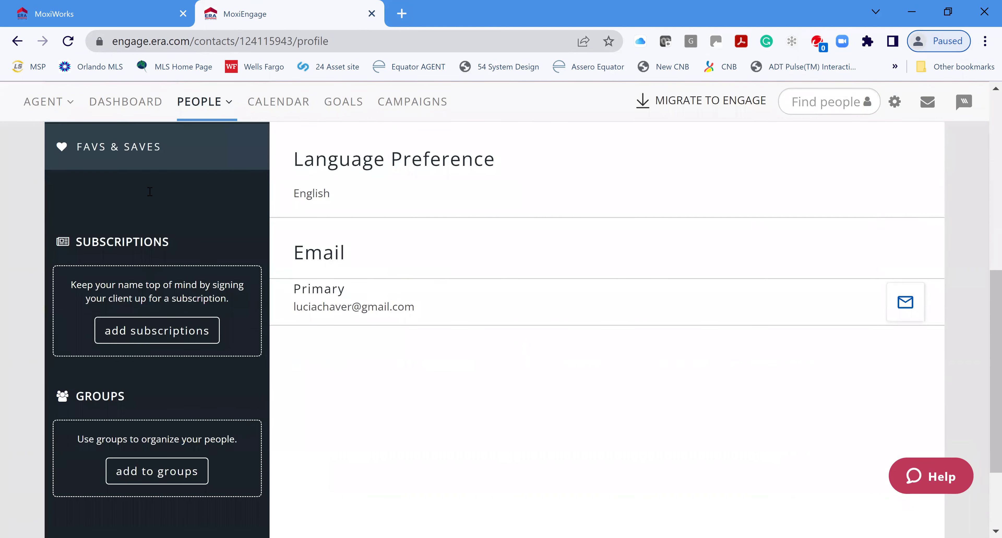
click(140, 331)
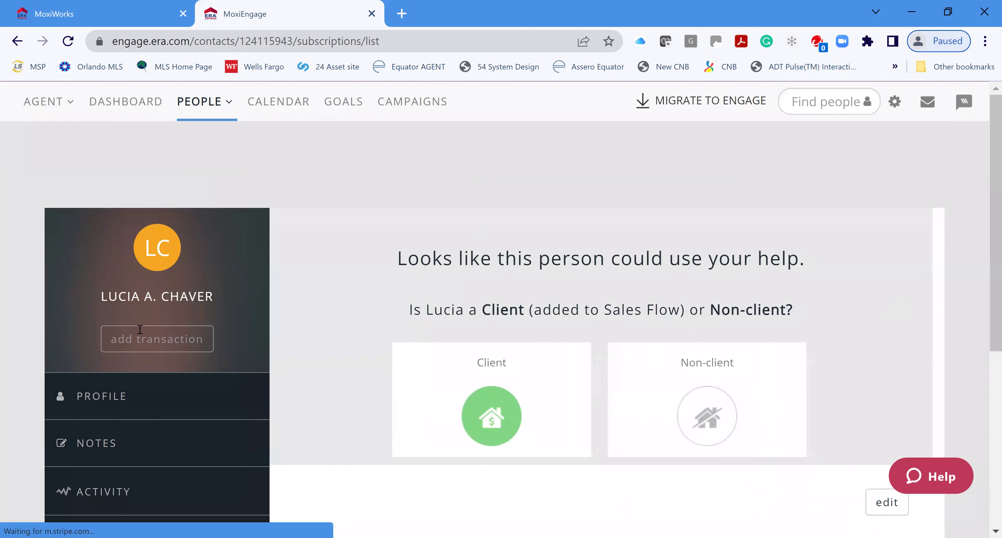
scroll(820, 292, down, 4)
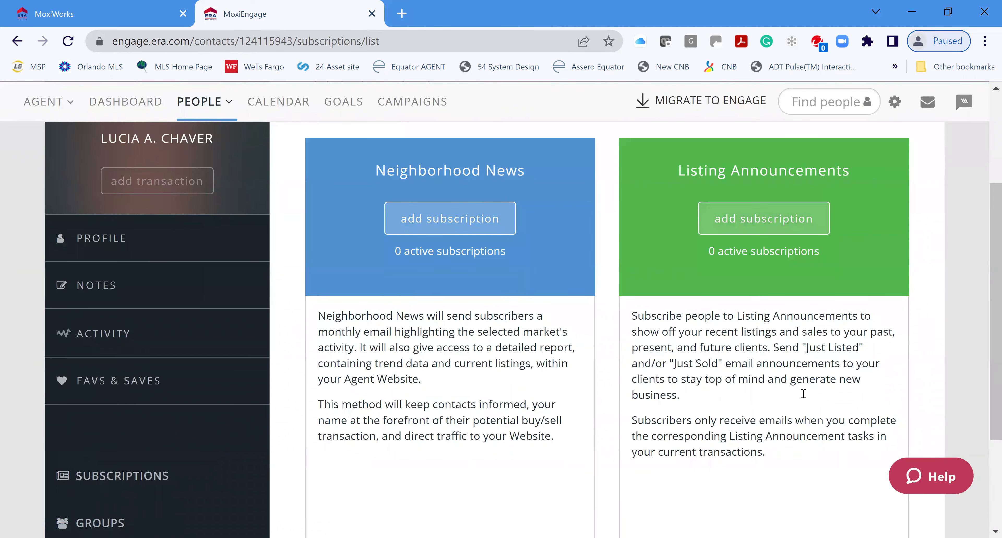
scroll(802, 391, down, 3)
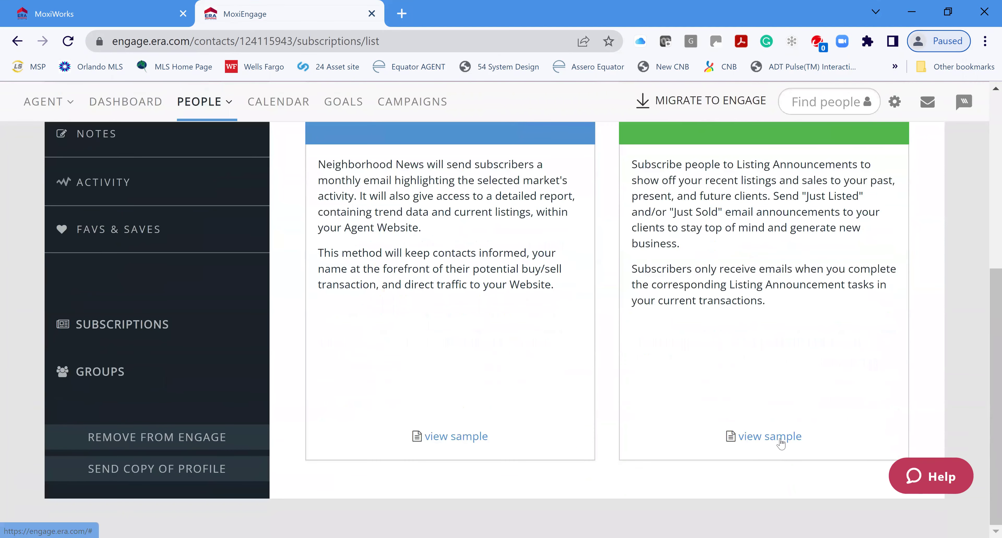
click(771, 436)
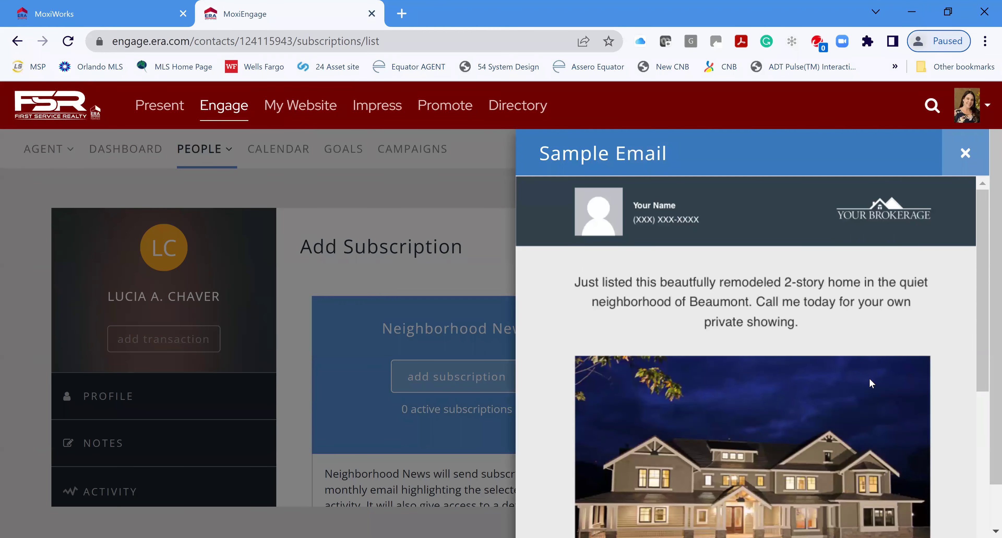
scroll(866, 377, down, 4)
scroll(861, 381, down, 6)
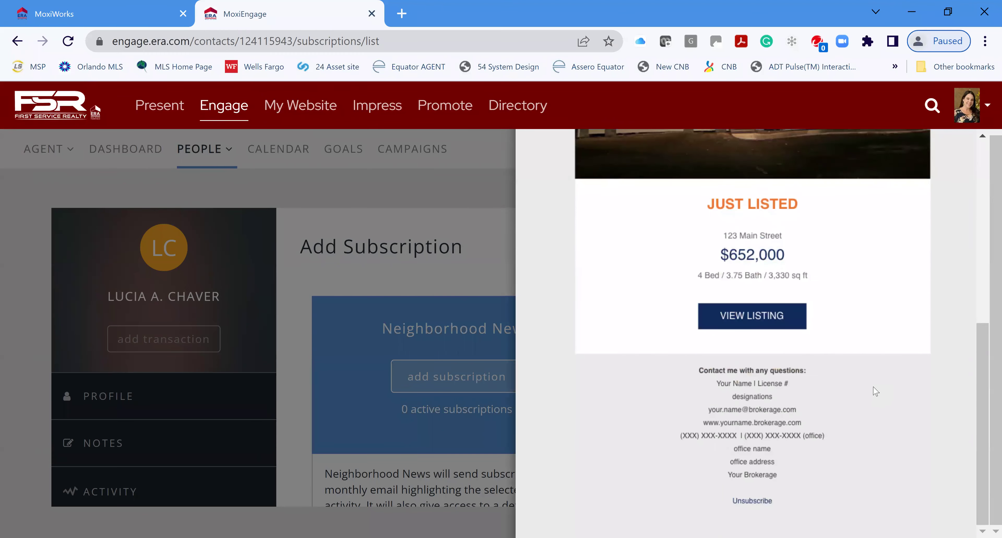
scroll(875, 389, up, 10)
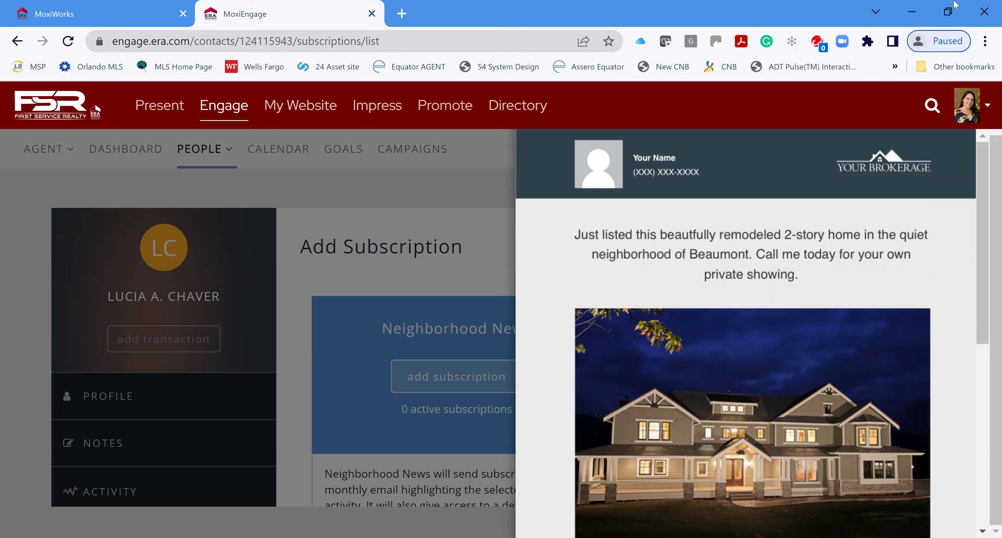
scroll(807, 349, down, 1)
scroll(811, 349, down, 3)
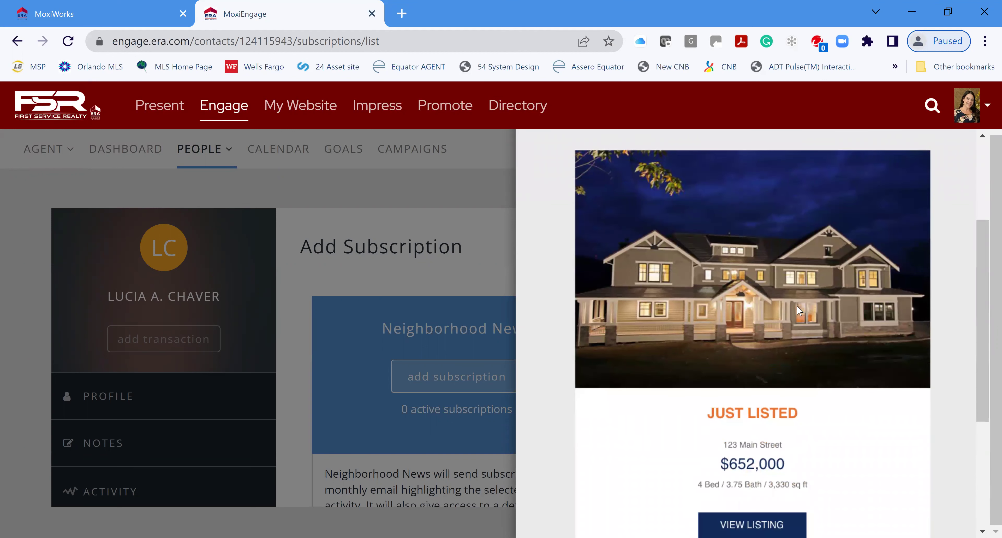
scroll(804, 322, down, 2)
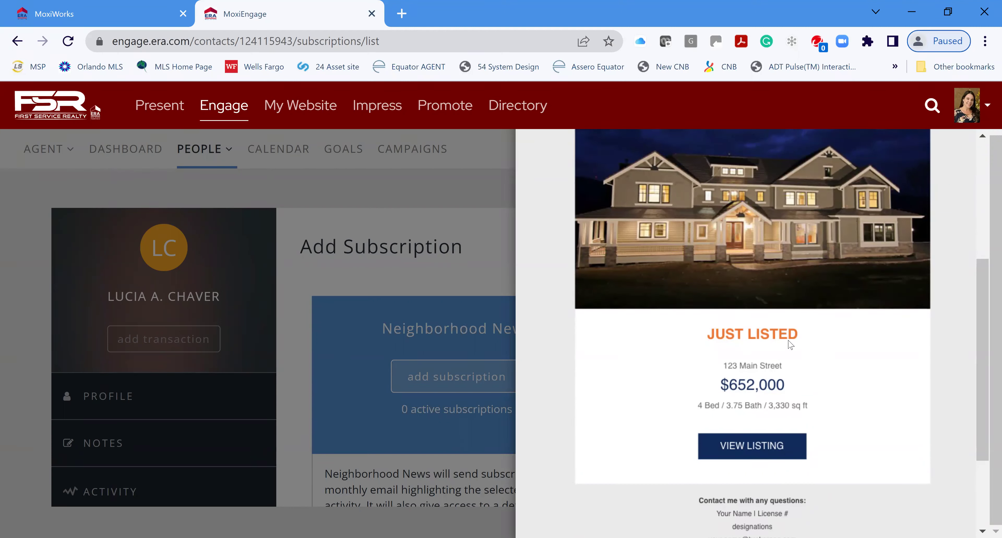
scroll(839, 330, up, 2)
scroll(839, 331, up, 4)
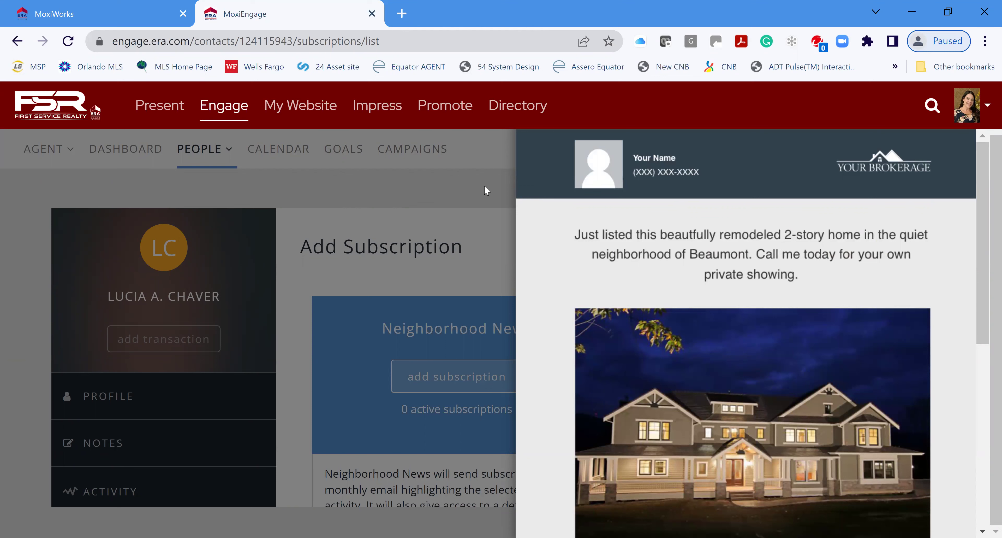
scroll(898, 218, up, 2)
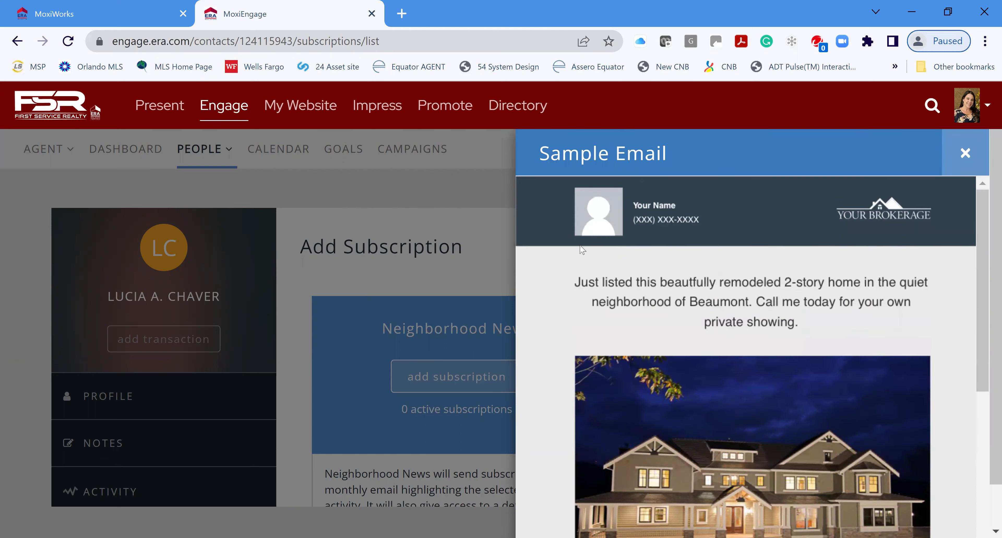
click(965, 153)
scroll(572, 323, down, 1)
scroll(446, 314, down, 2)
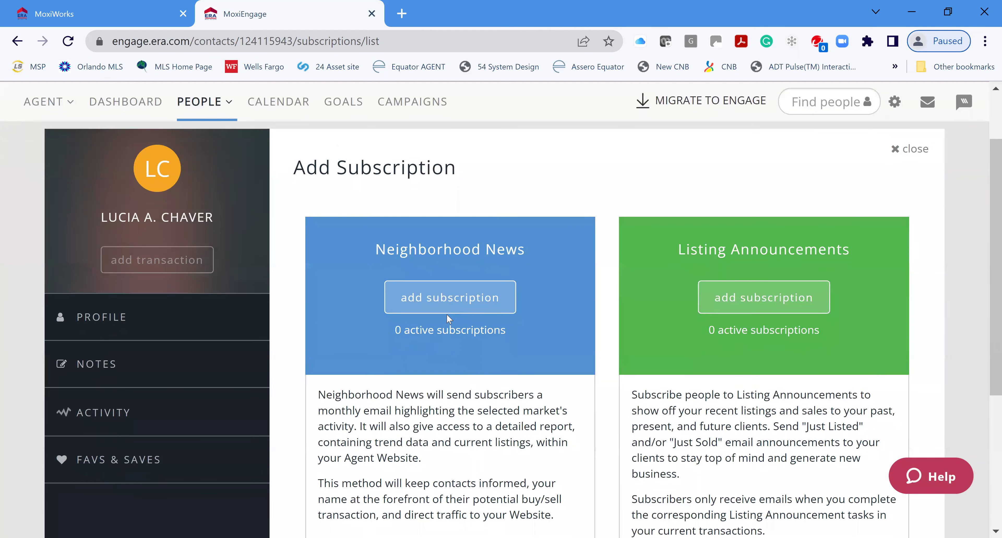
scroll(443, 432, down, 6)
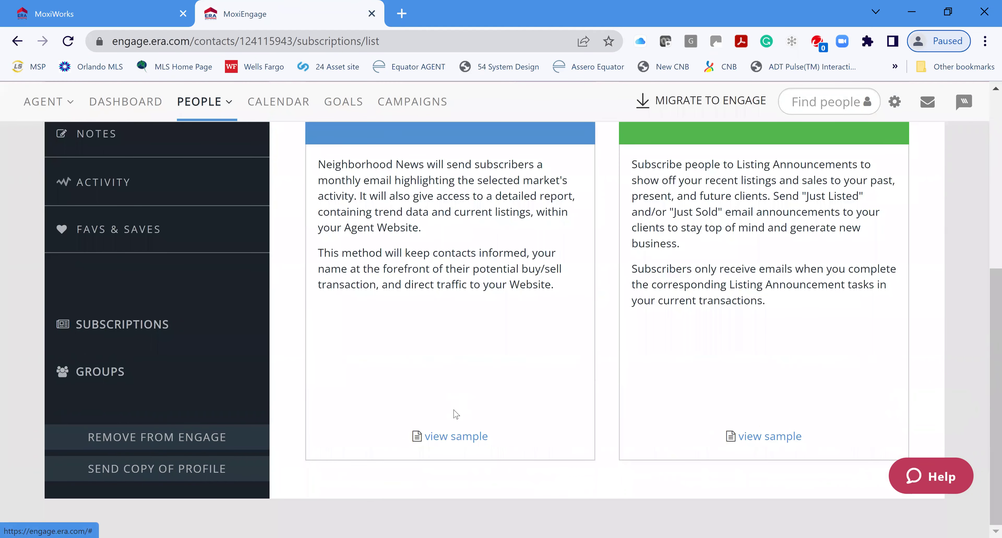
Preview the Neighborhood News sample and scroll through its 17 listings for zip 98109
click(443, 435)
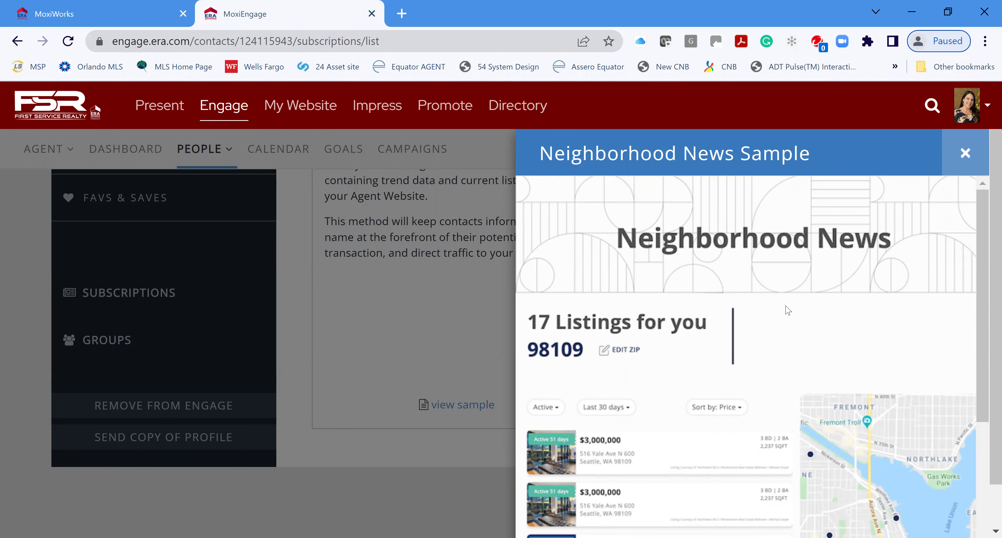
scroll(784, 308, down, 4)
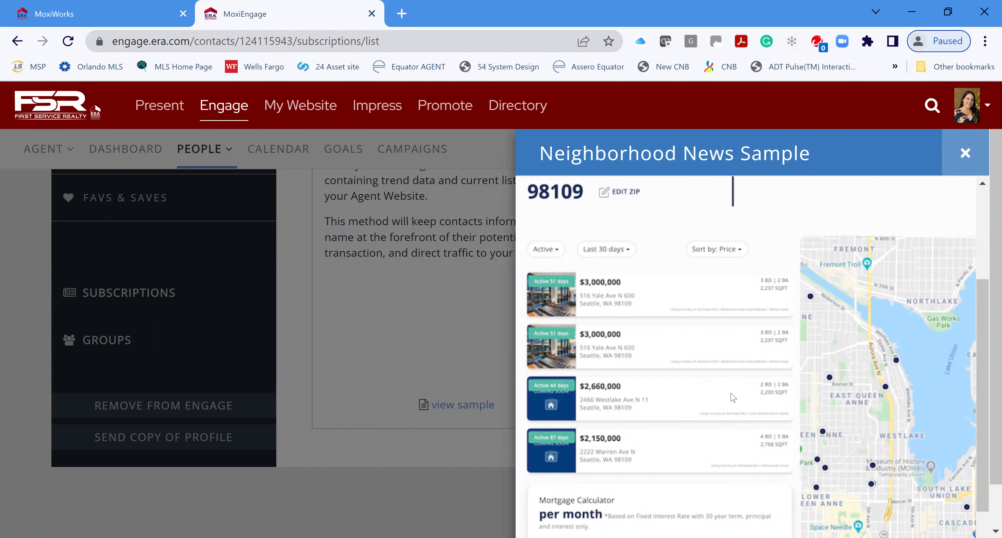
scroll(734, 396, down, 1)
scroll(739, 396, down, 3)
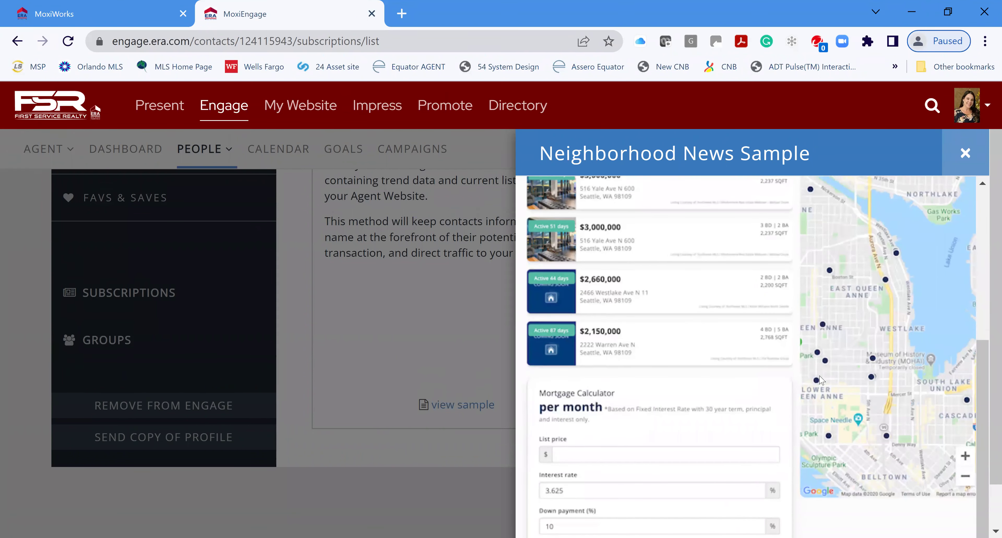
scroll(825, 389, down, 2)
scroll(837, 405, up, 8)
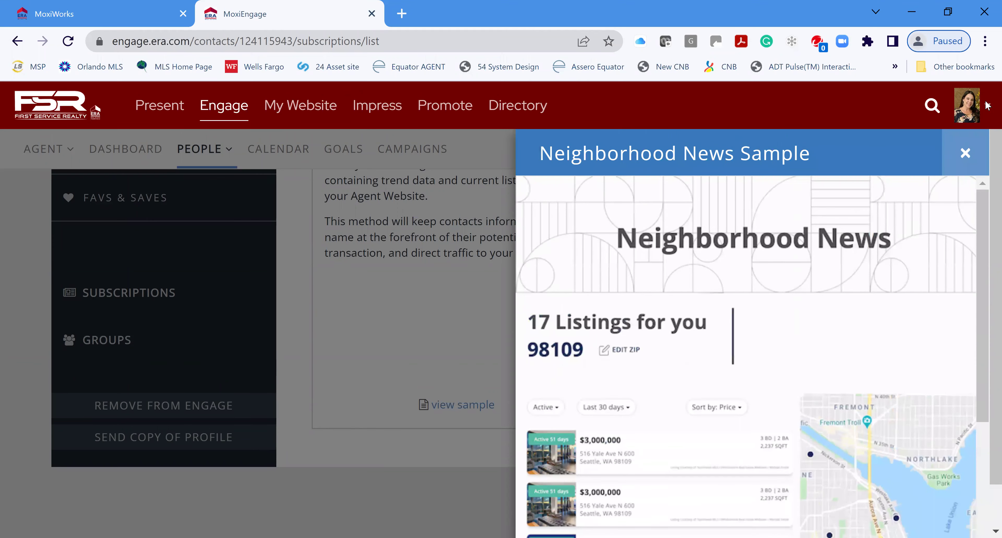
Close the Neighborhood News sample and open the Marketing Center from Impress in a new tab
click(974, 152)
scroll(709, 181, up, 6)
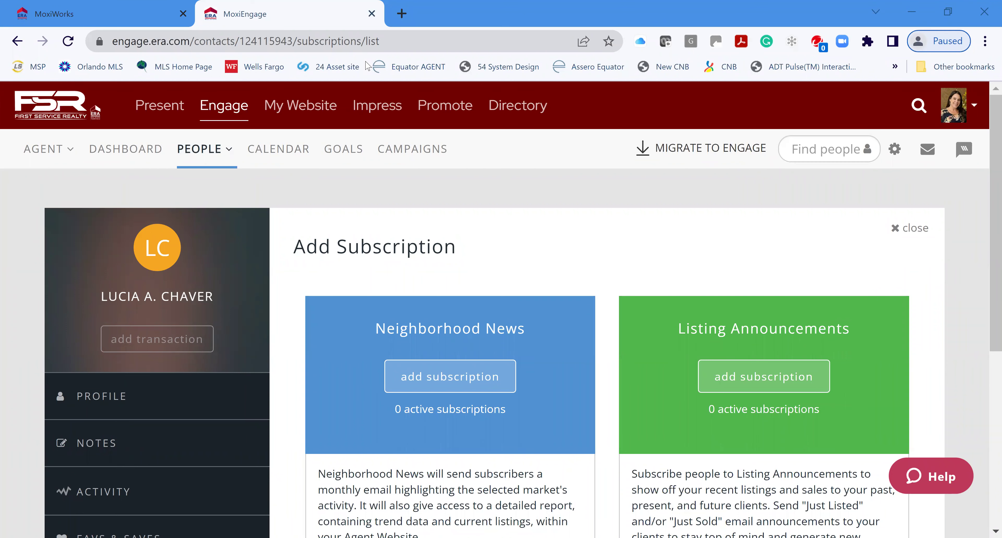
click(459, 382)
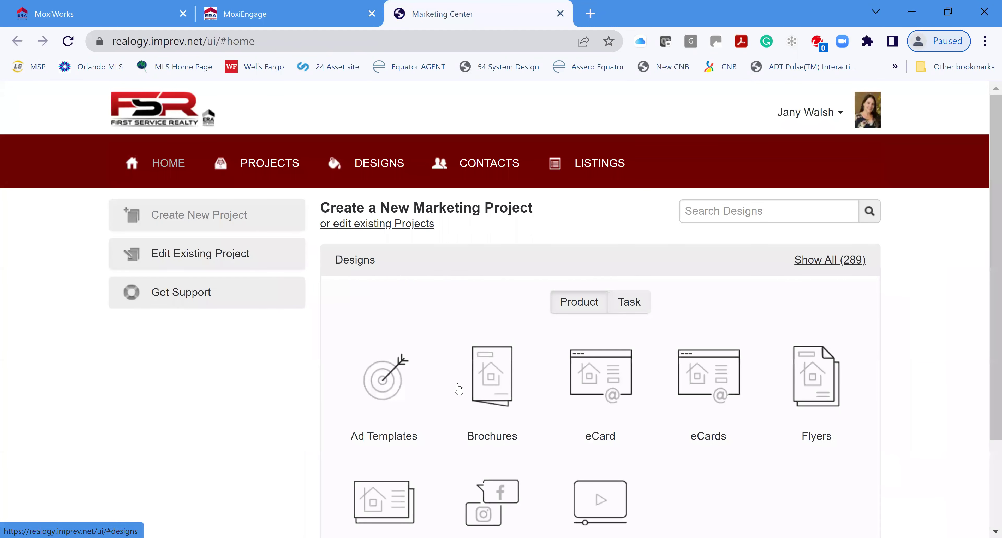
From Projects, open the 'Just Listed - Jumbo Postcard - 2 Photo - 1 Agent' project and view its Print Options
click(257, 171)
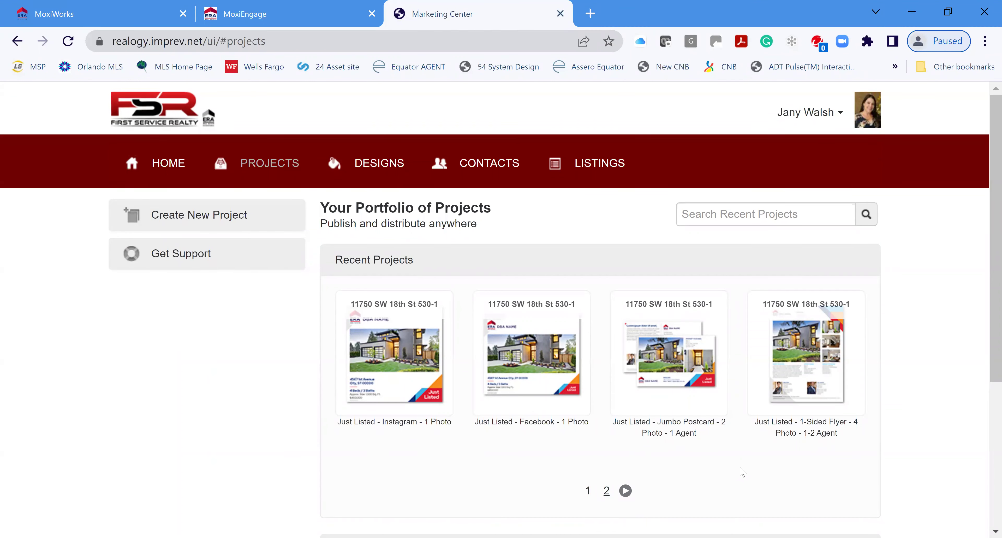
click(677, 372)
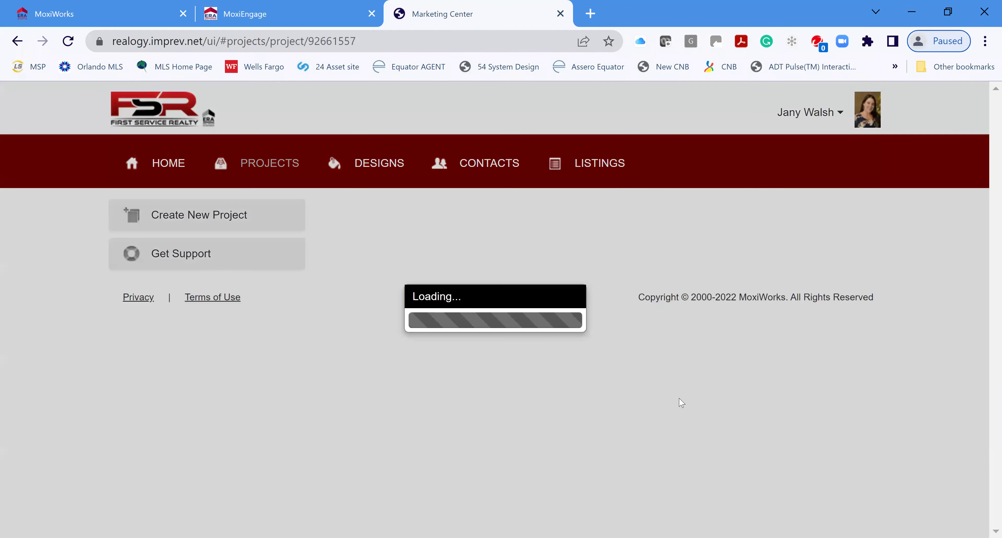
scroll(895, 403, down, 3)
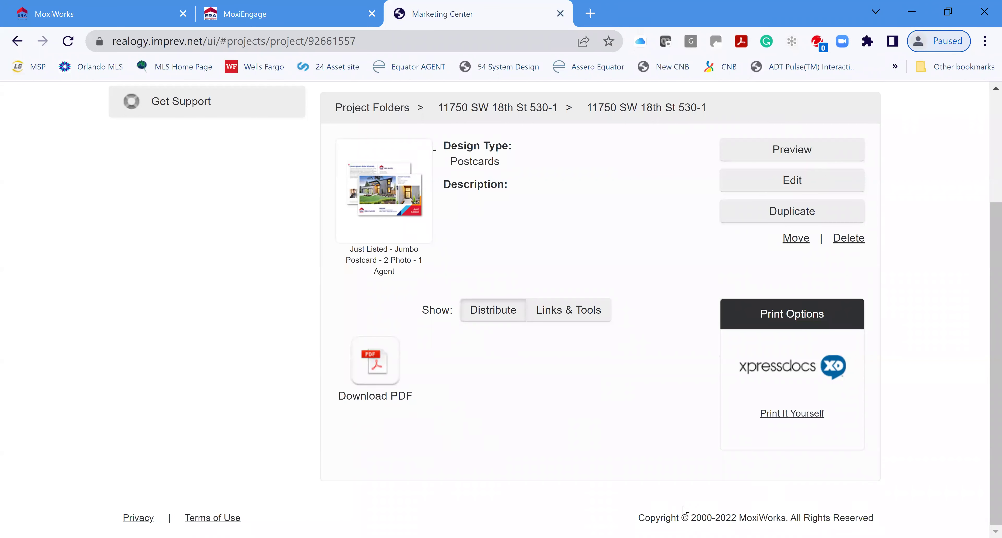
Send the Just Listed postcard to Xpressdocs for printing and choose the first office profile
click(776, 368)
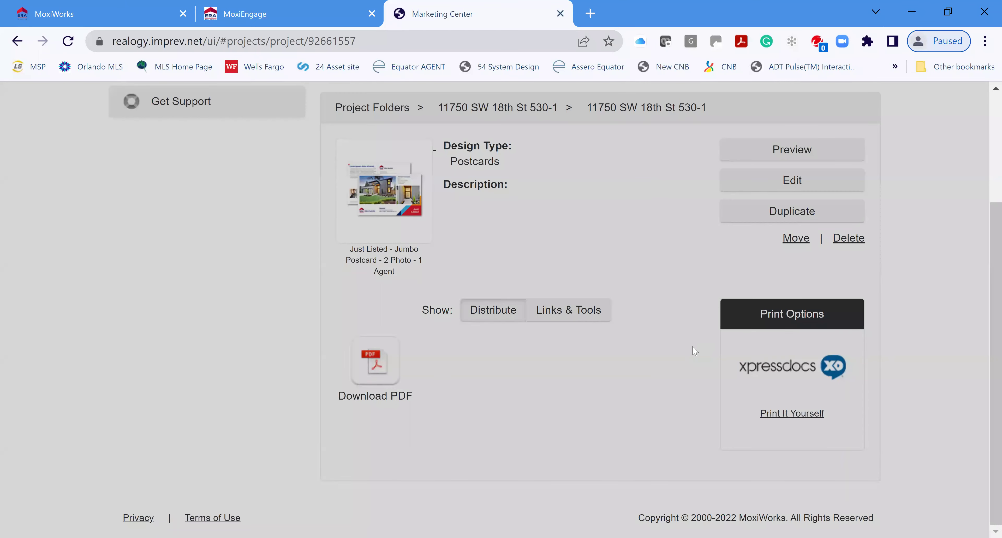
click(612, 373)
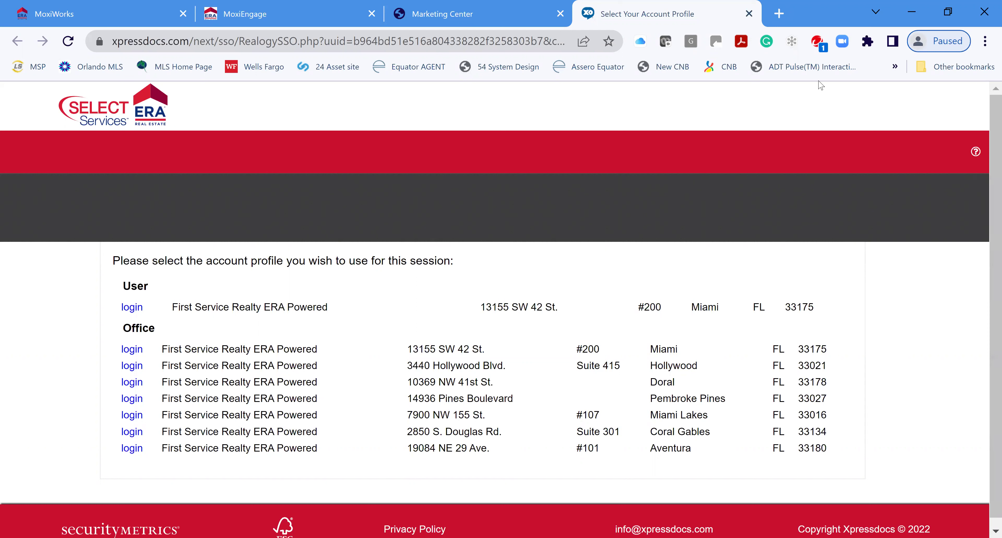
click(134, 350)
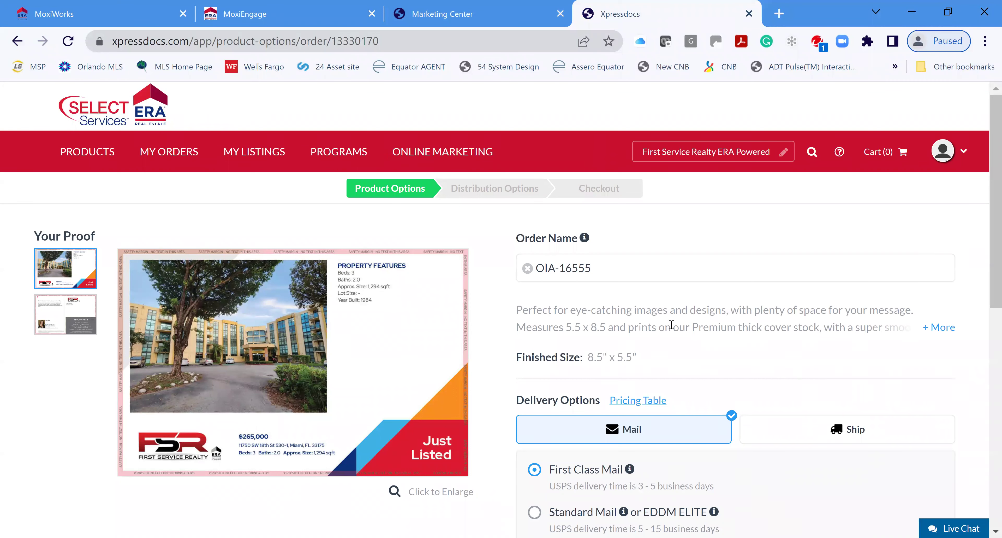
scroll(839, 293, down, 2)
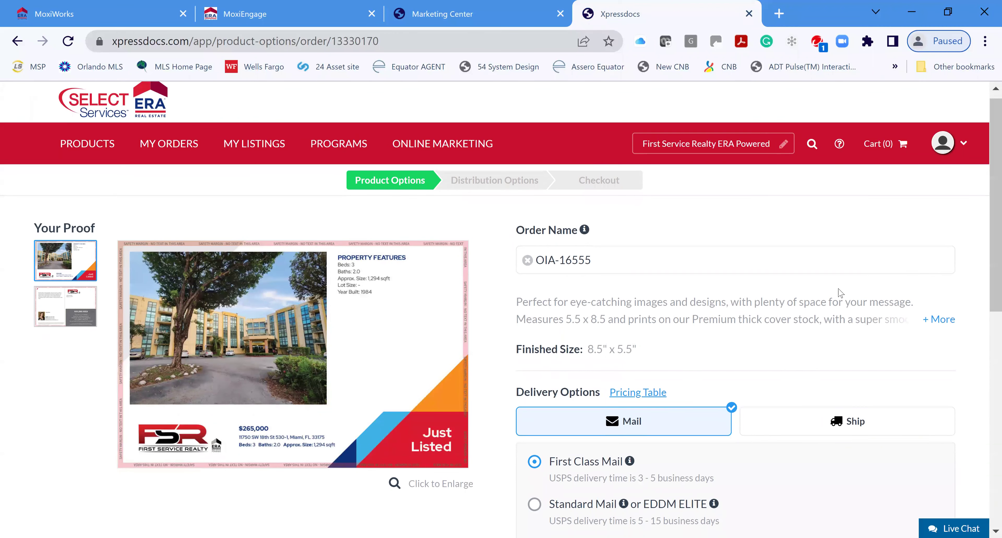
scroll(839, 292, down, 5)
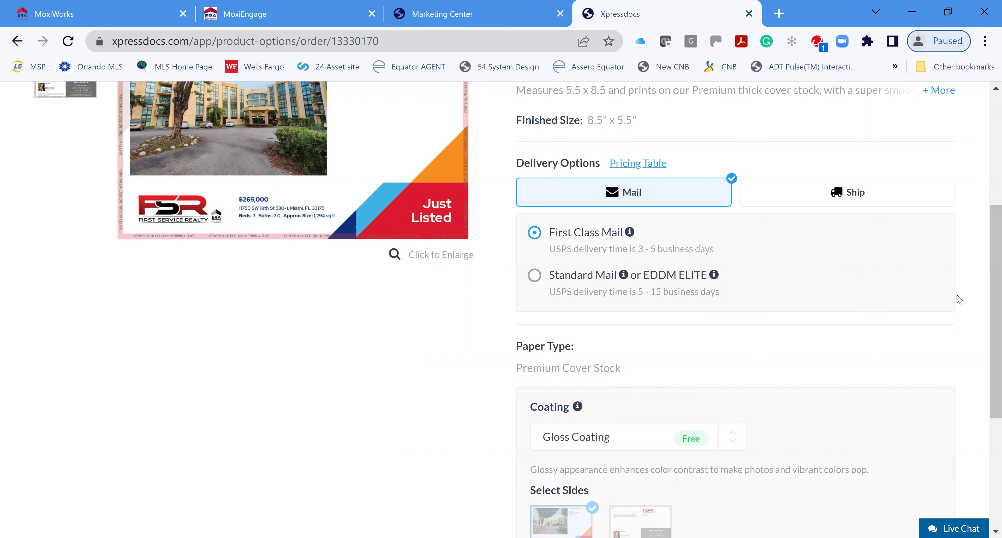
scroll(895, 296, down, 5)
scroll(768, 362, up, 10)
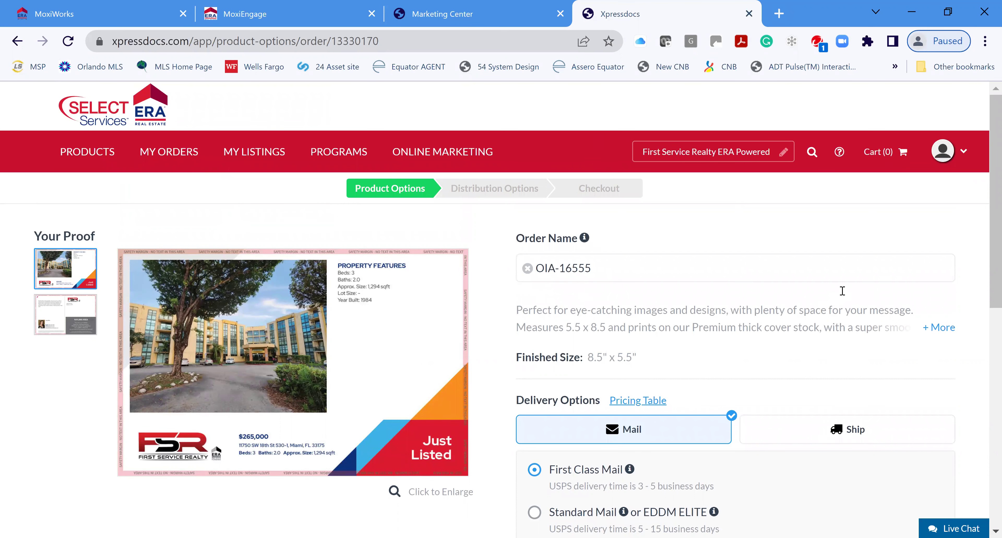
mouse_move(83, 158)
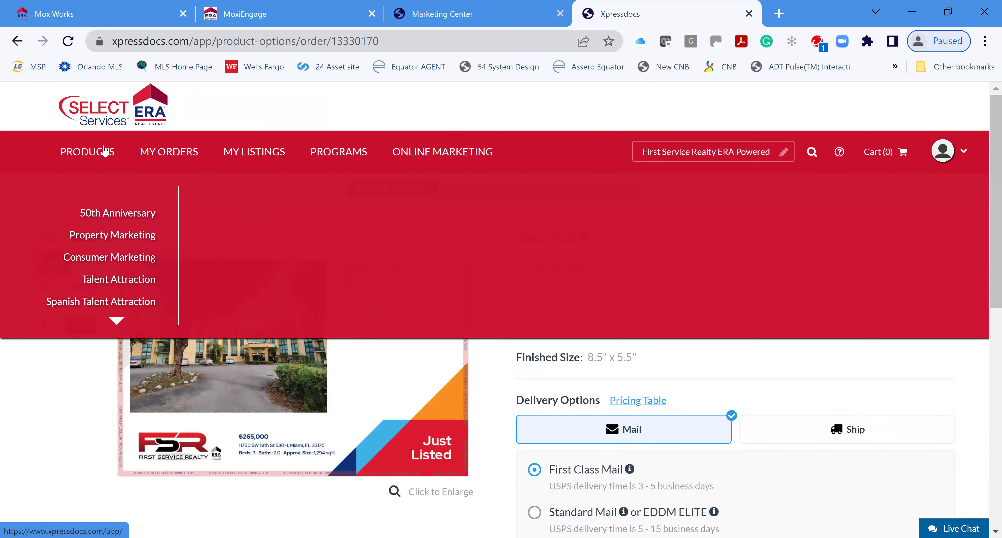
Open My Listings in Xpressdocs, dismiss its explanation notice, and look over the navigation menus
click(265, 154)
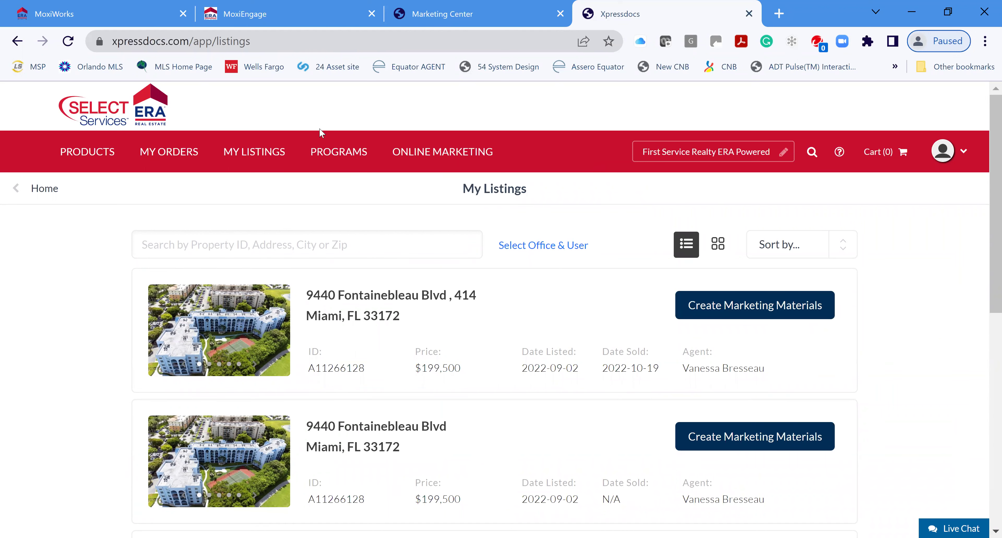
click(696, 302)
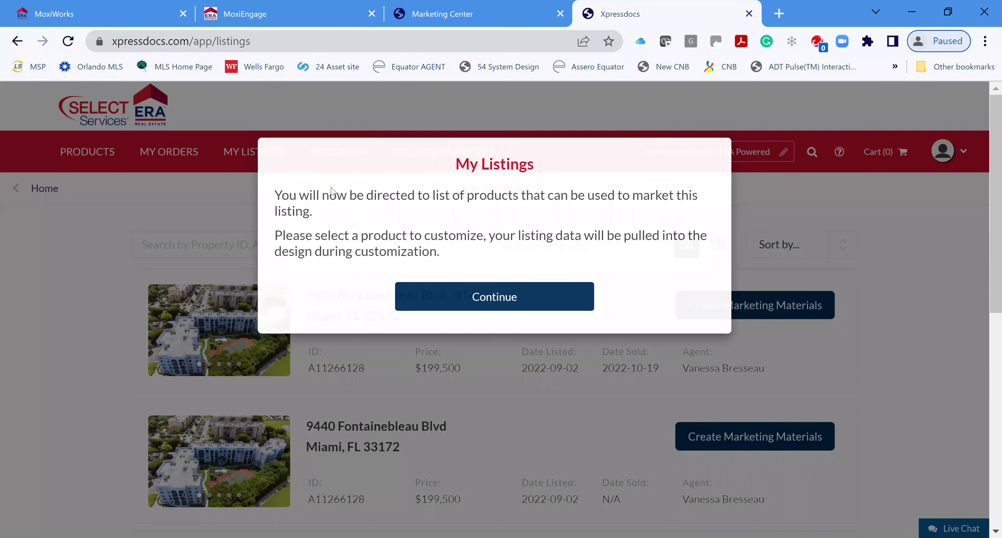
click(243, 156)
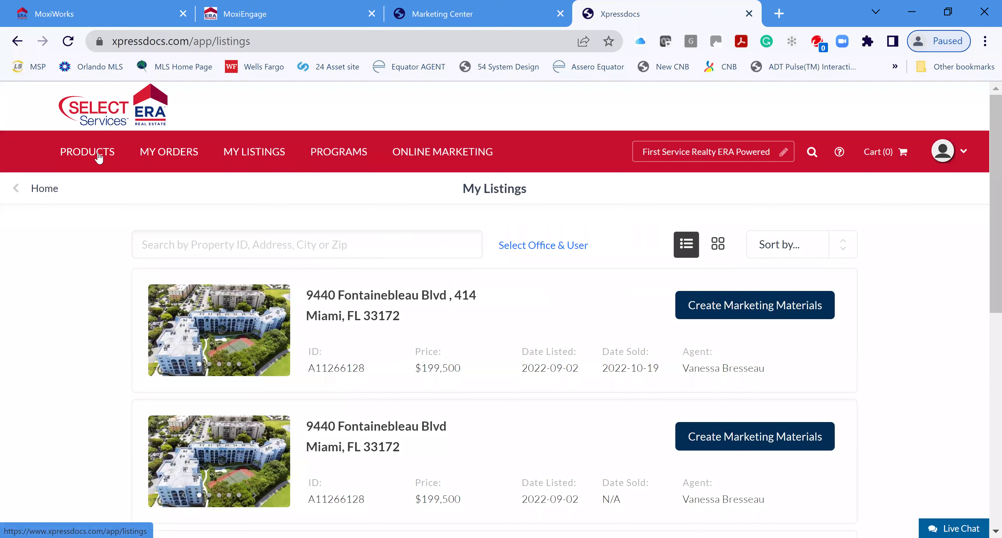
mouse_move(99, 156)
mouse_move(161, 153)
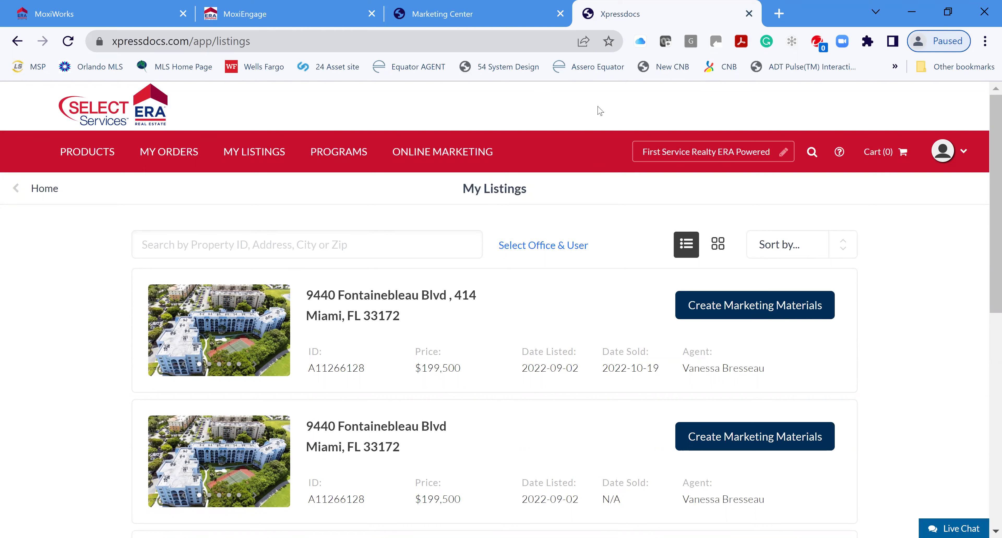
click(749, 14)
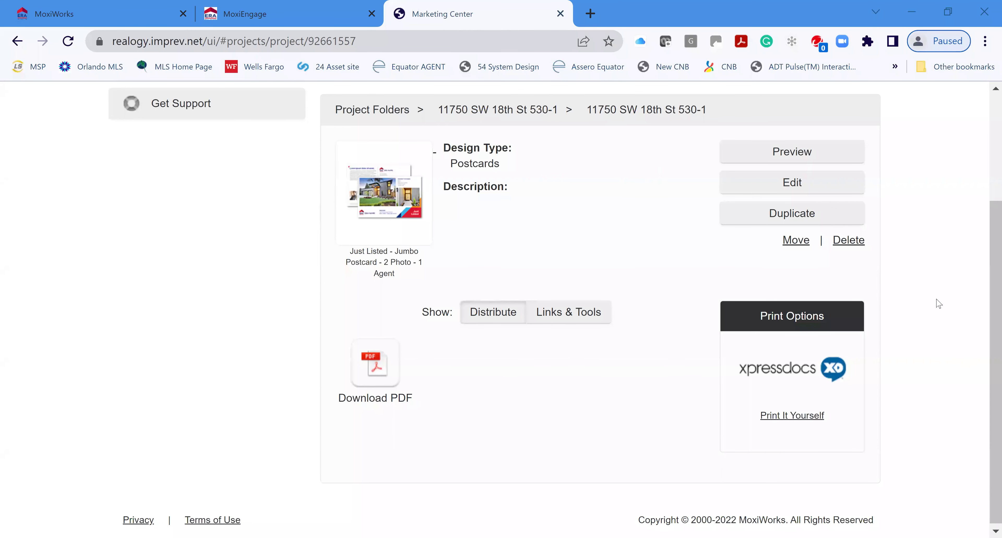
scroll(938, 304, up, 4)
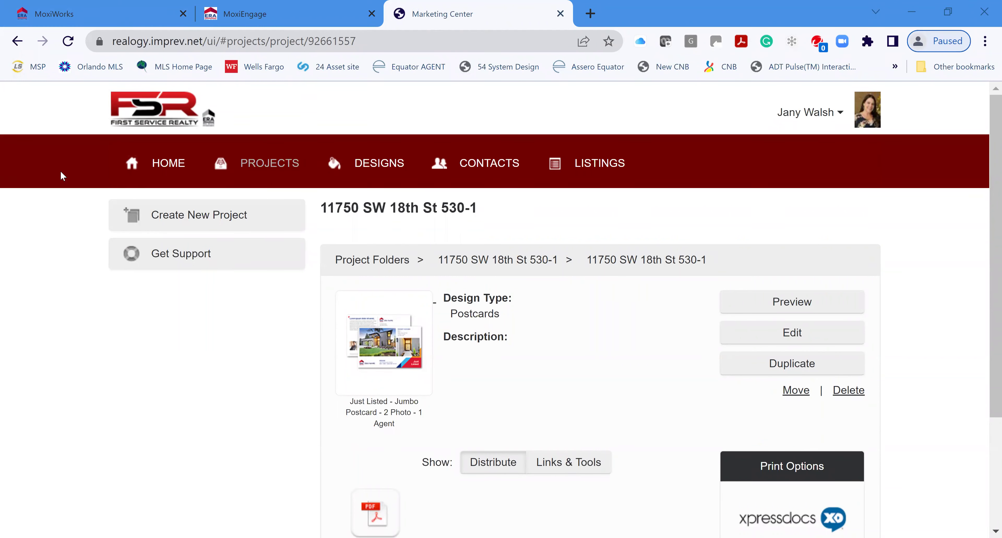
From Home, view the Shared Listings and scroll through their list dates, MLS IDs and prices
click(149, 166)
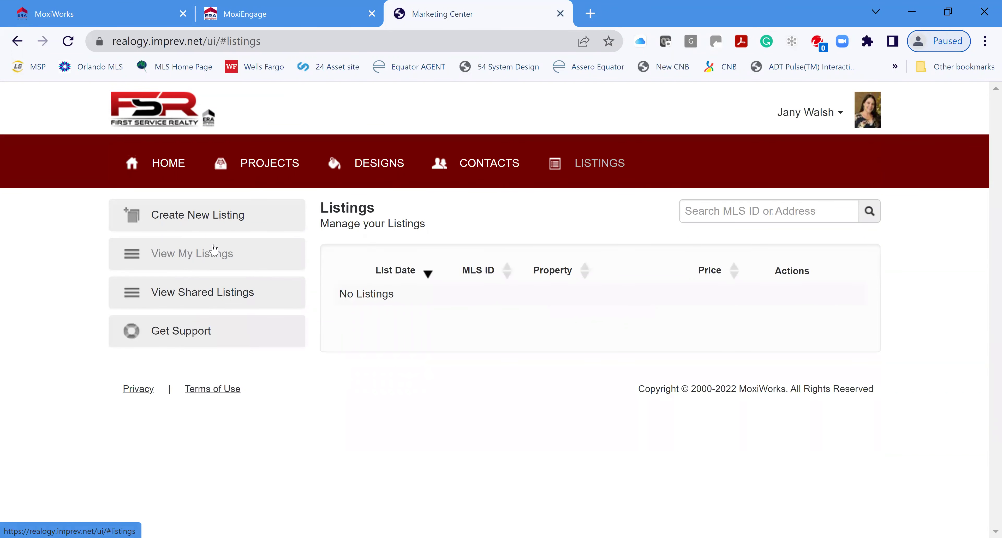
click(212, 297)
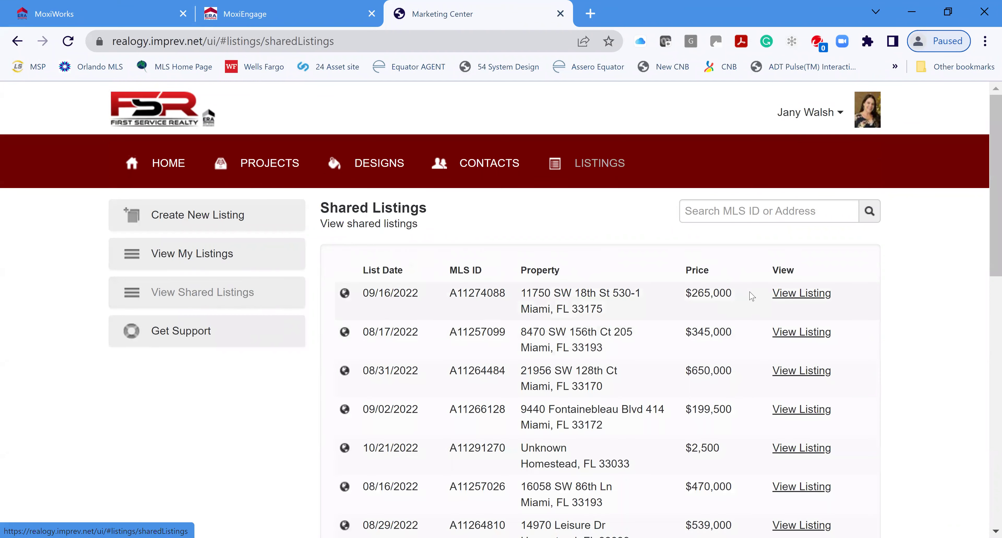
scroll(912, 347, down, 10)
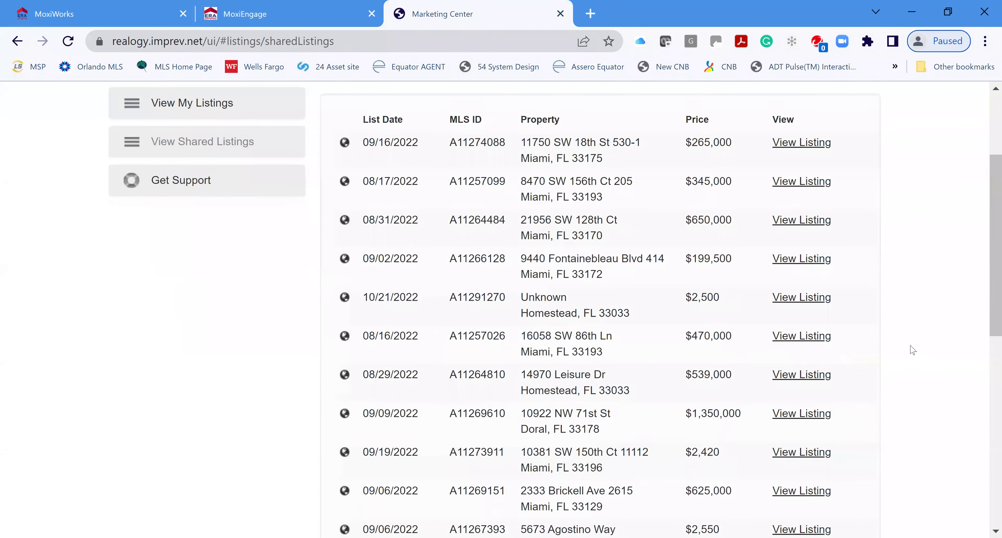
scroll(912, 348, down, 6)
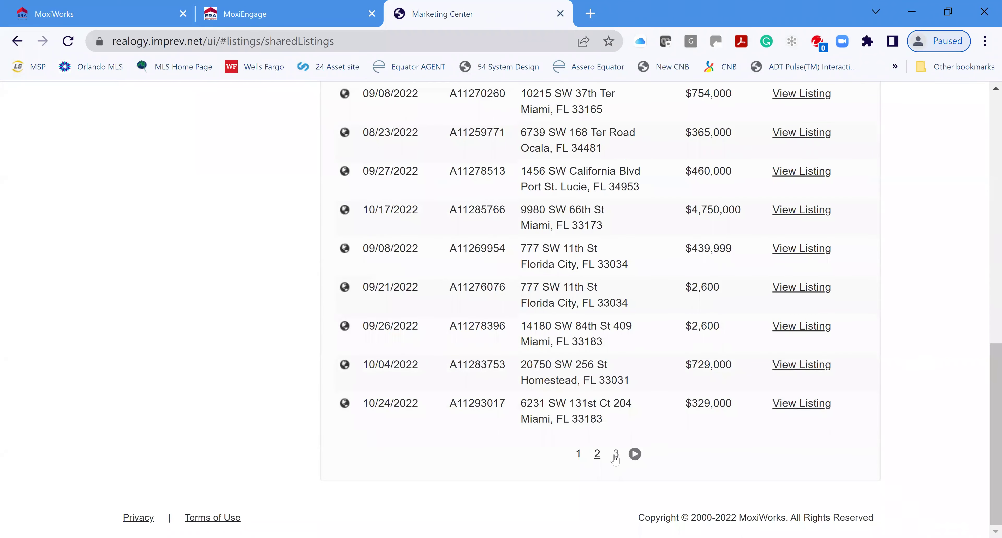
scroll(981, 140, up, 16)
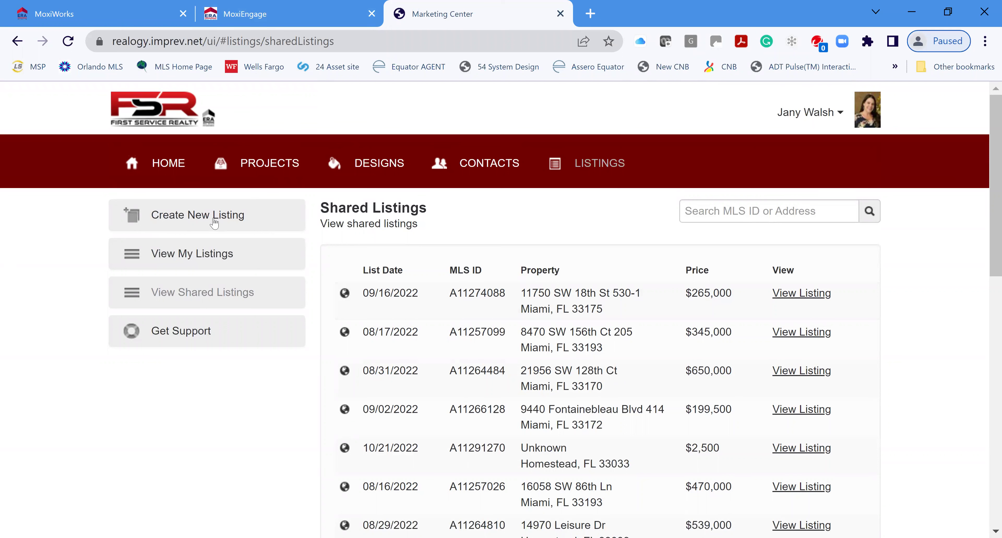
Look over the fields of a blank New Listing form, then go back Home
click(201, 218)
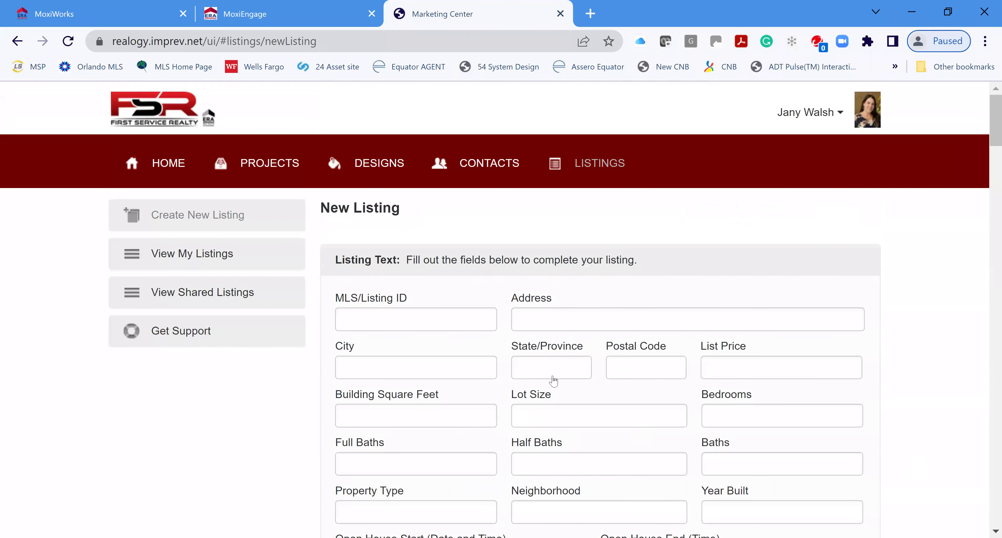
scroll(770, 405, down, 8)
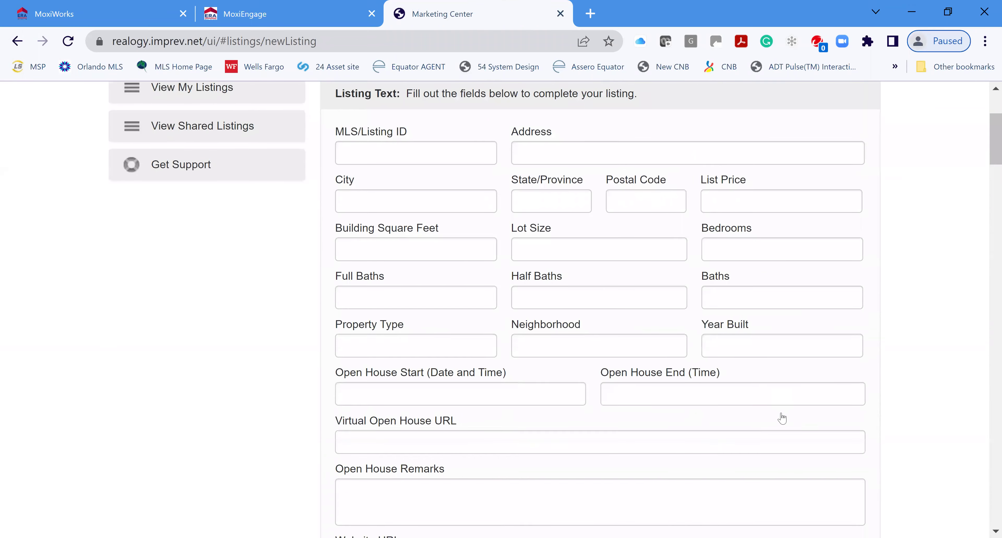
click(986, 112)
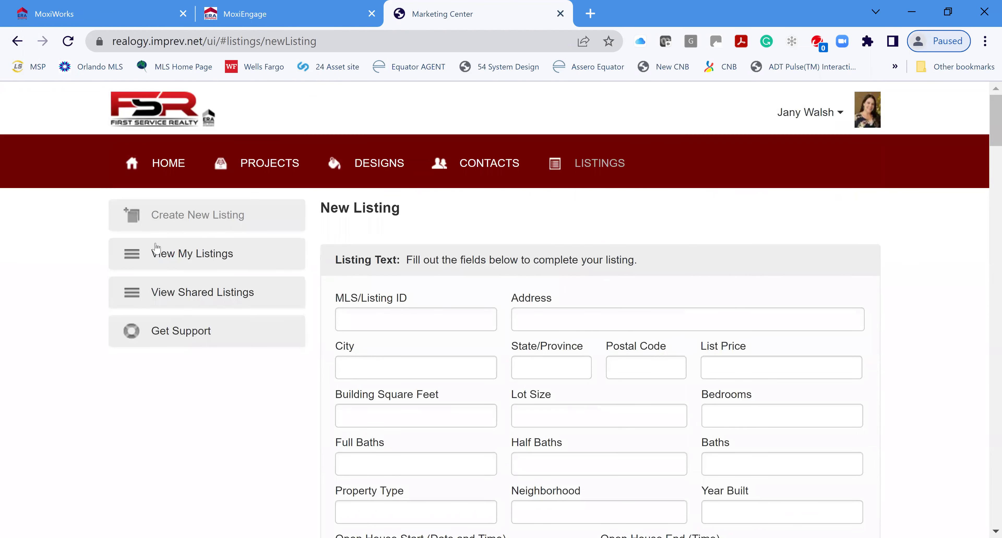
click(167, 163)
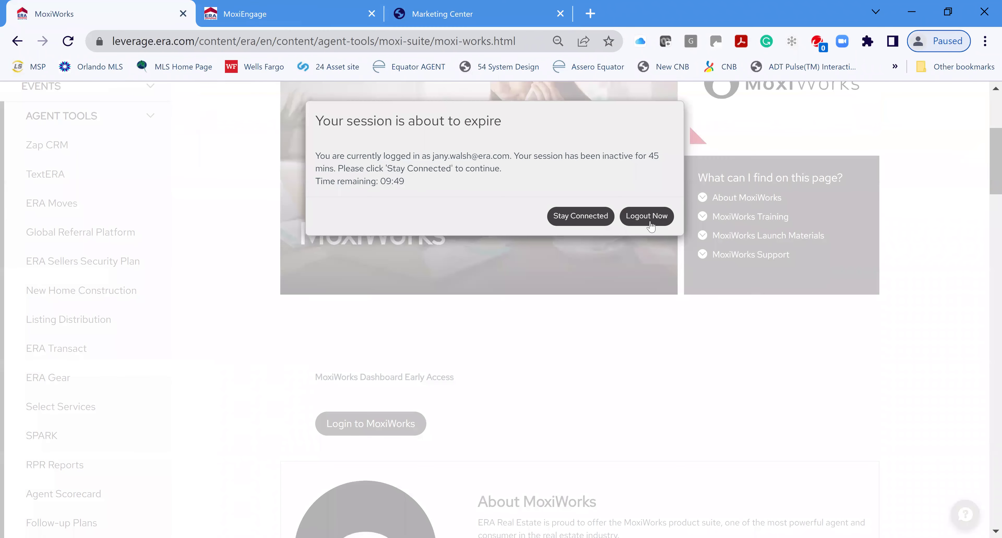
Keep the Leverage session alive, open ERA University under Learning, and launch it in a new tab
click(582, 219)
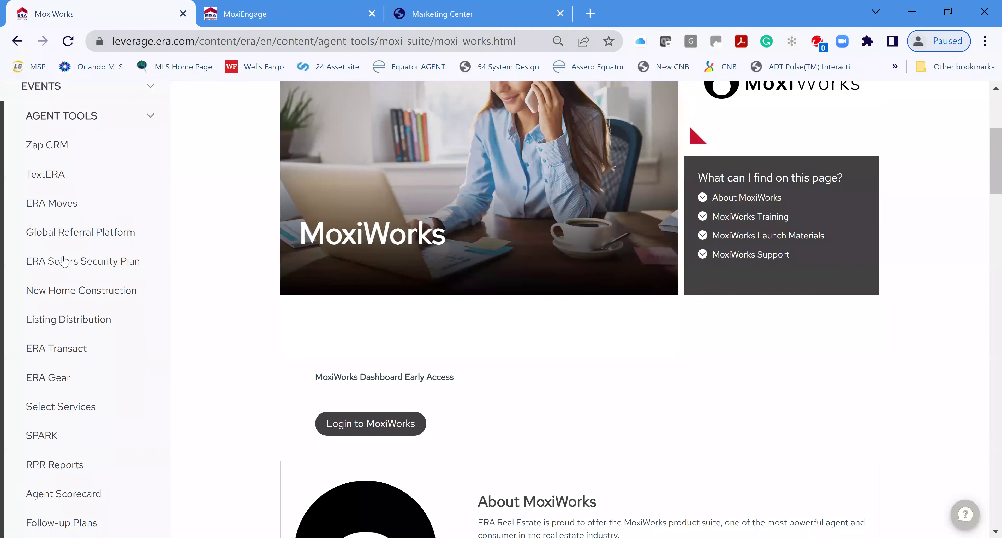
scroll(64, 260, up, 6)
click(57, 256)
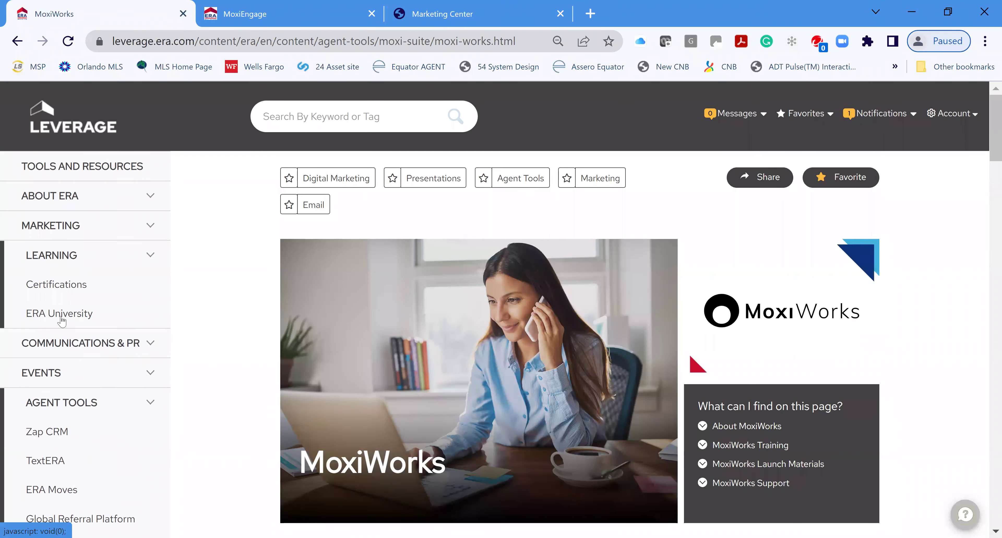
click(61, 315)
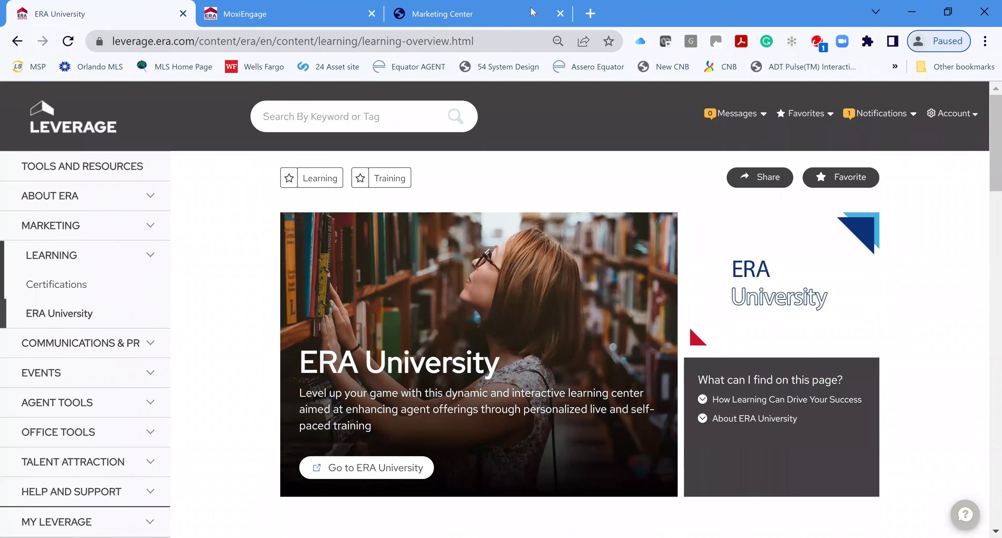
click(348, 466)
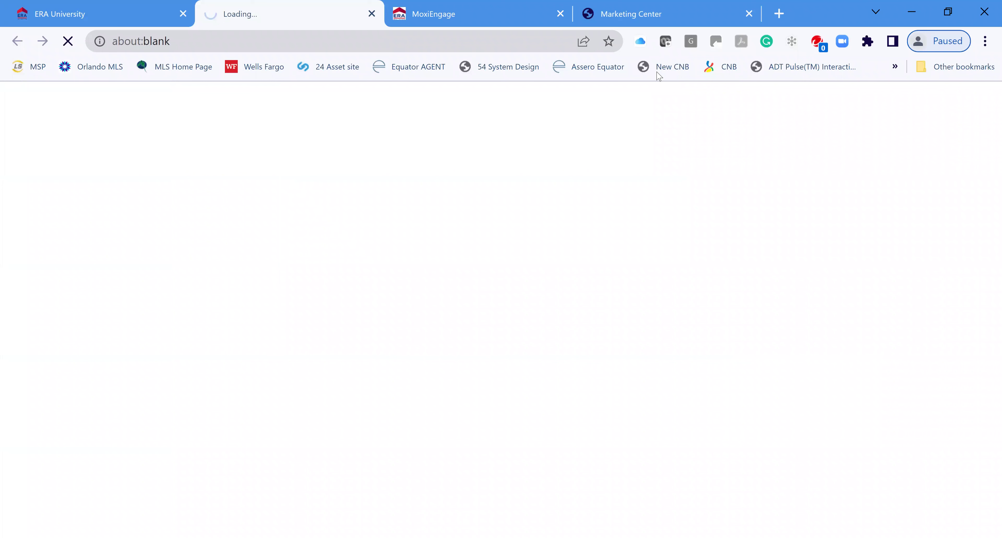
Close the Marketing Center and MoxiEngage tabs so only Team ERA University remains
click(749, 13)
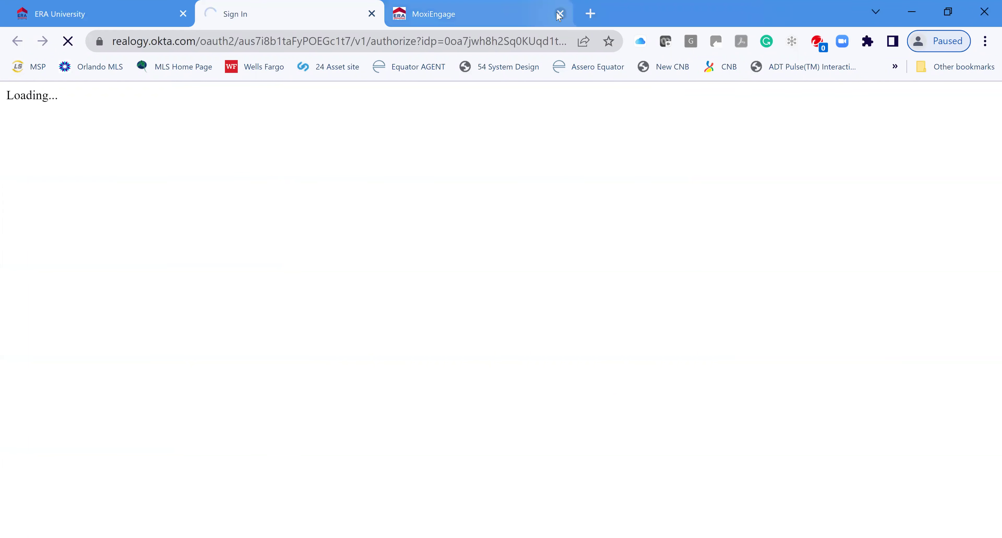
click(561, 15)
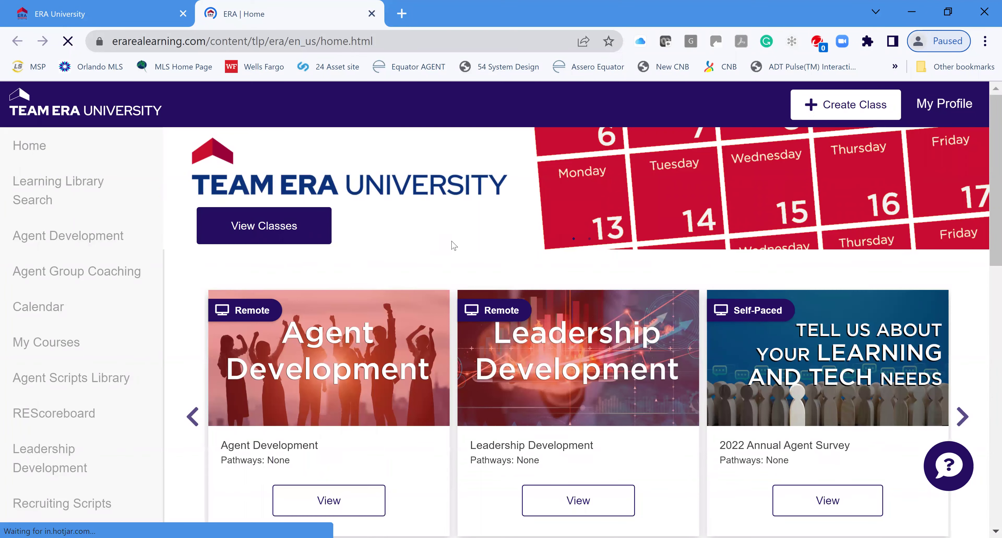
scroll(460, 238, down, 4)
scroll(463, 233, up, 4)
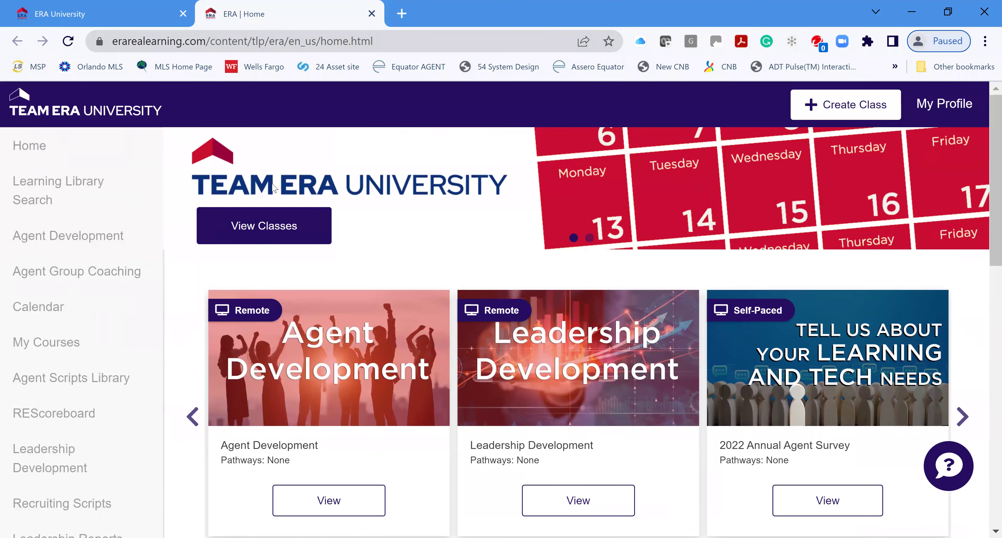
click(35, 146)
scroll(636, 288, down, 5)
scroll(637, 288, down, 7)
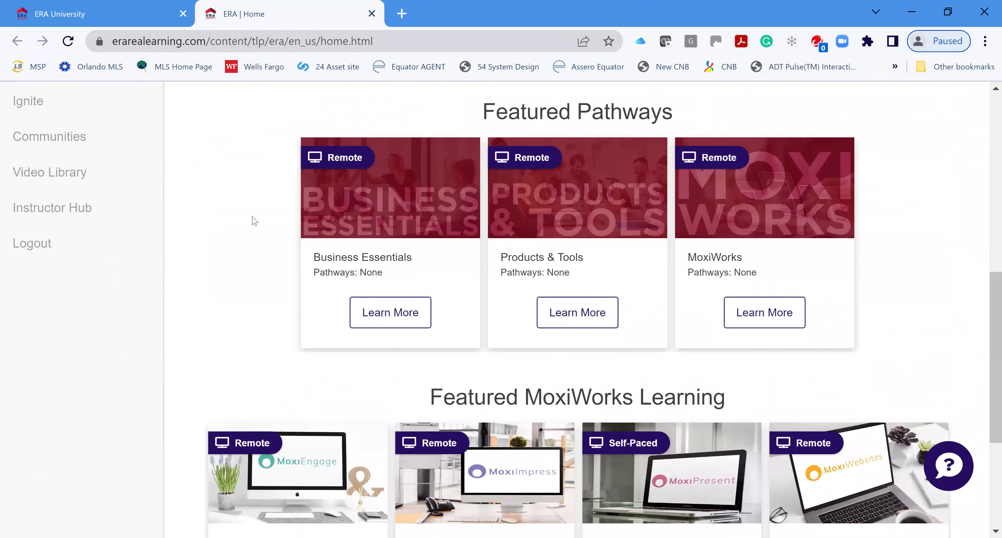
scroll(352, 304, down, 3)
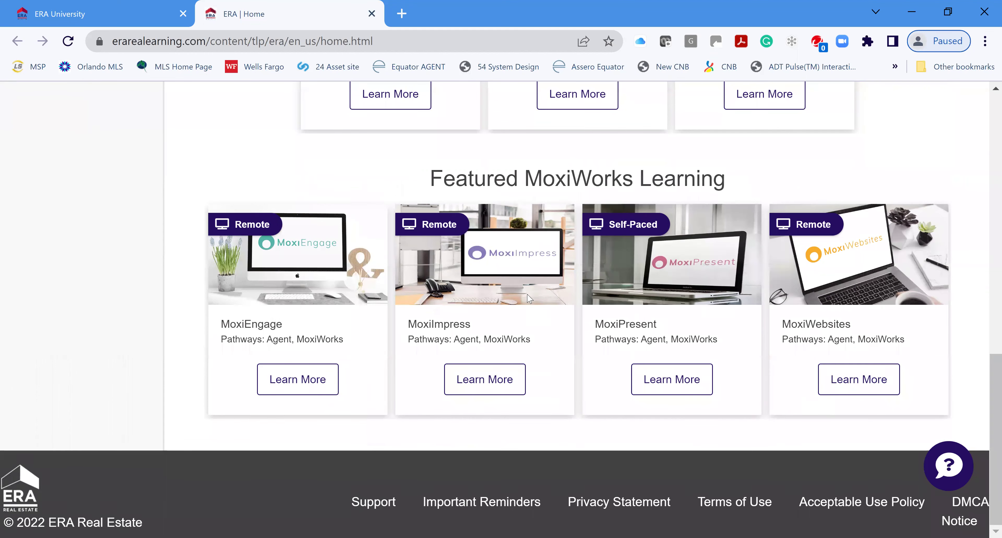
scroll(541, 300, up, 5)
scroll(539, 288, up, 2)
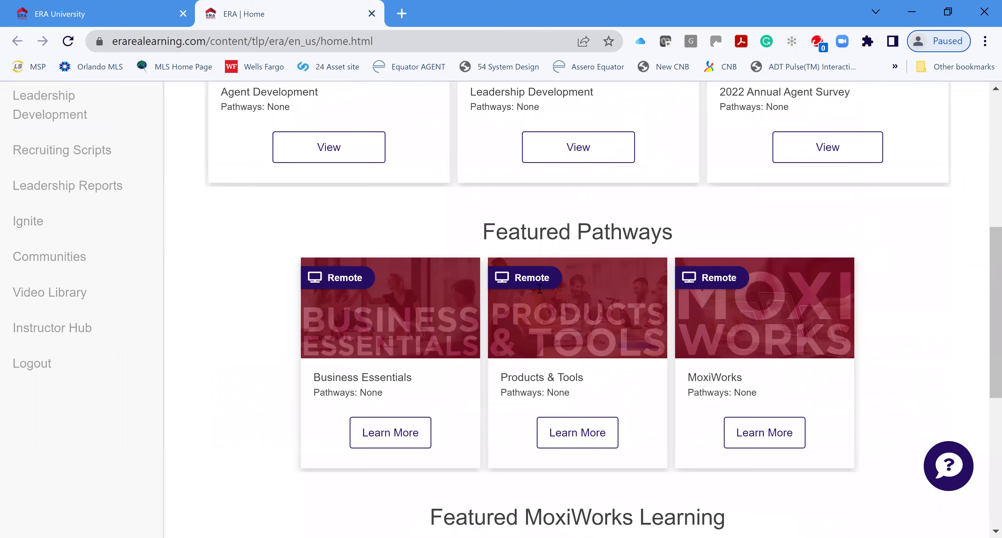
scroll(540, 288, up, 5)
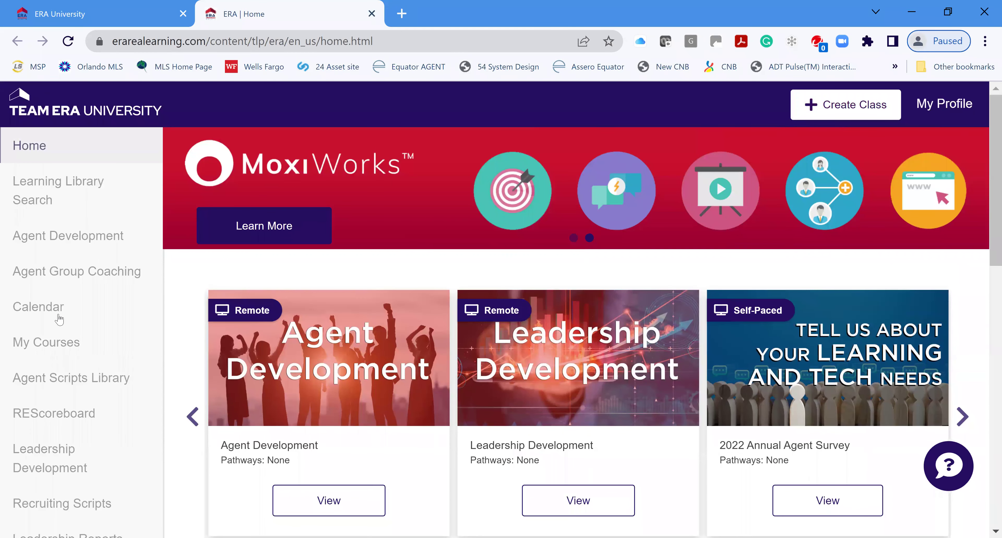
Open the Learning Library Search, then close the Team ERA University tab
click(56, 182)
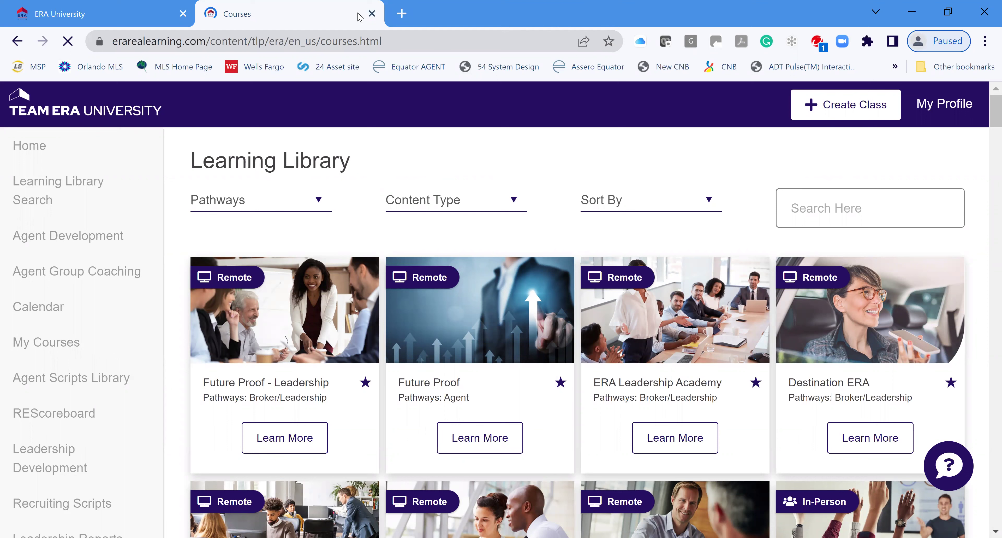
click(372, 14)
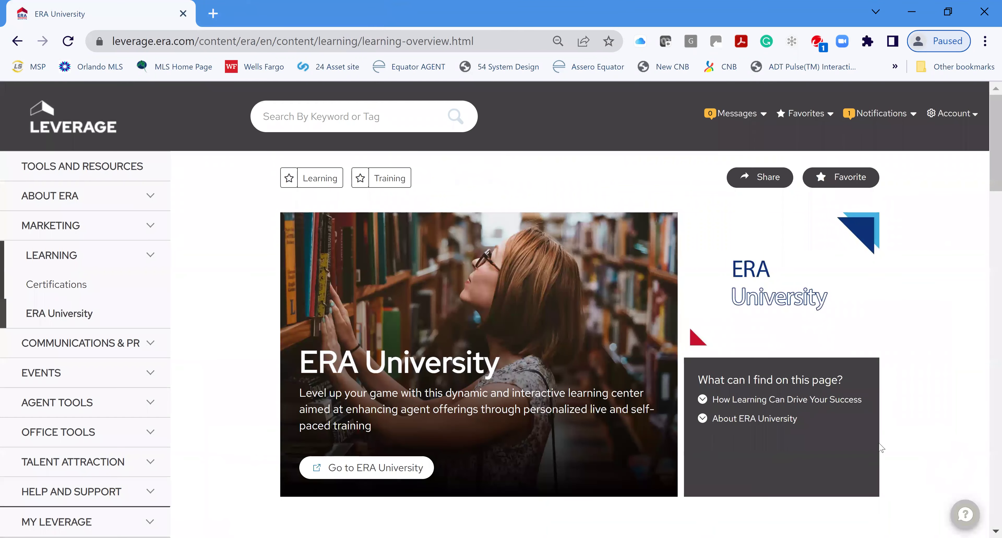